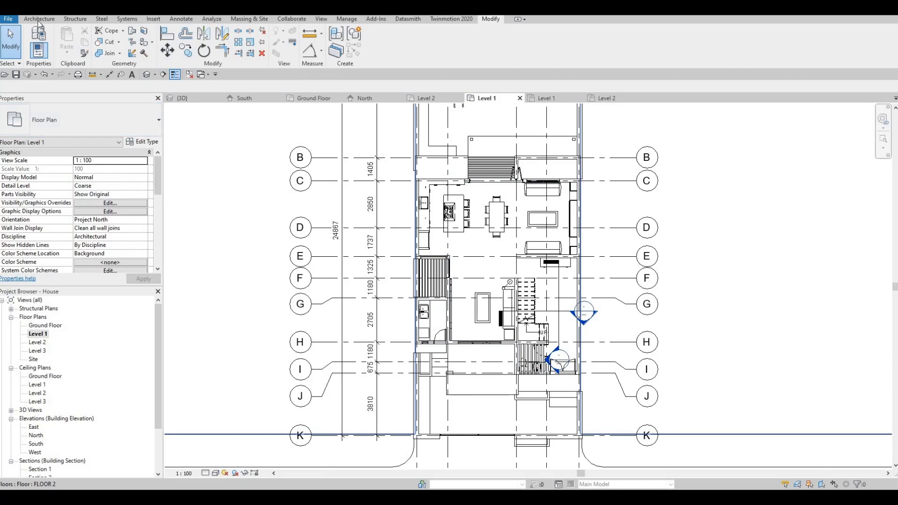
- Place tagged rooms on Level 1 in the open area between grids J and K and in the small sink room between grids G and H
click(39, 20)
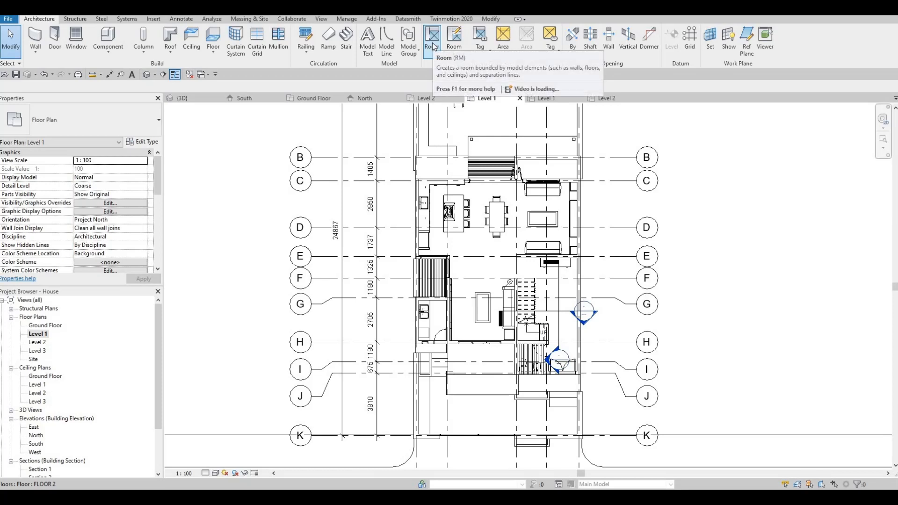
click(433, 39)
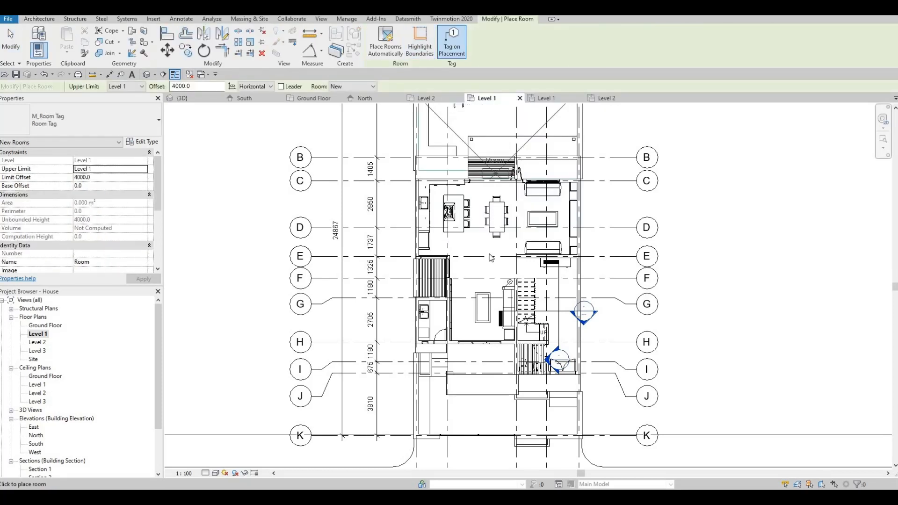
scroll(500, 259, up, 2)
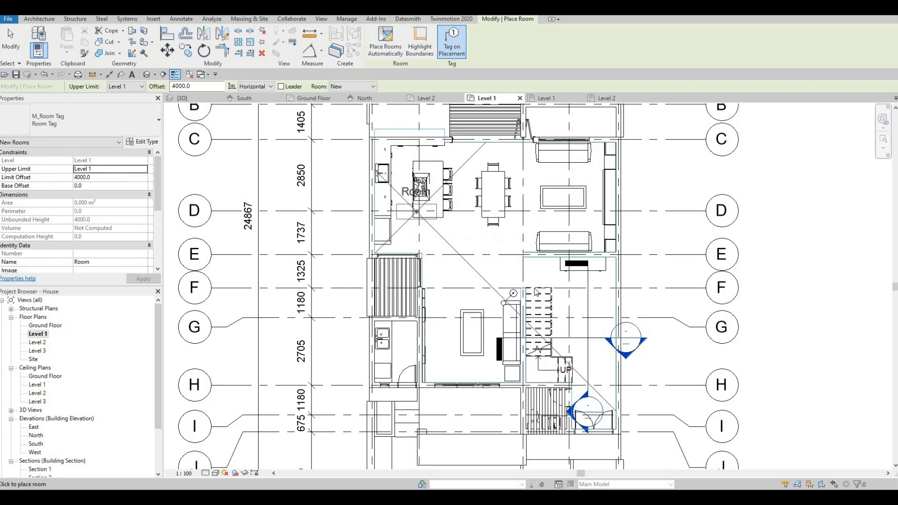
middle_drag(433, 344, 431, 315)
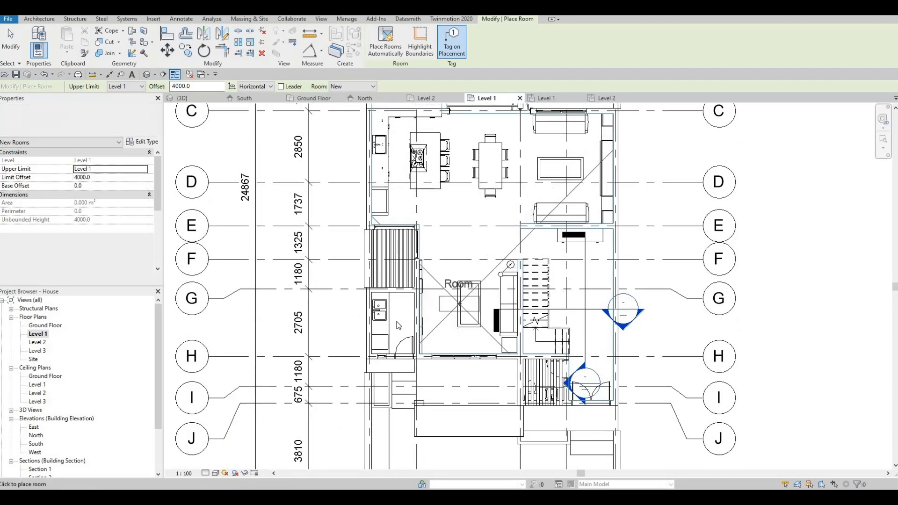
scroll(397, 327, up, 2)
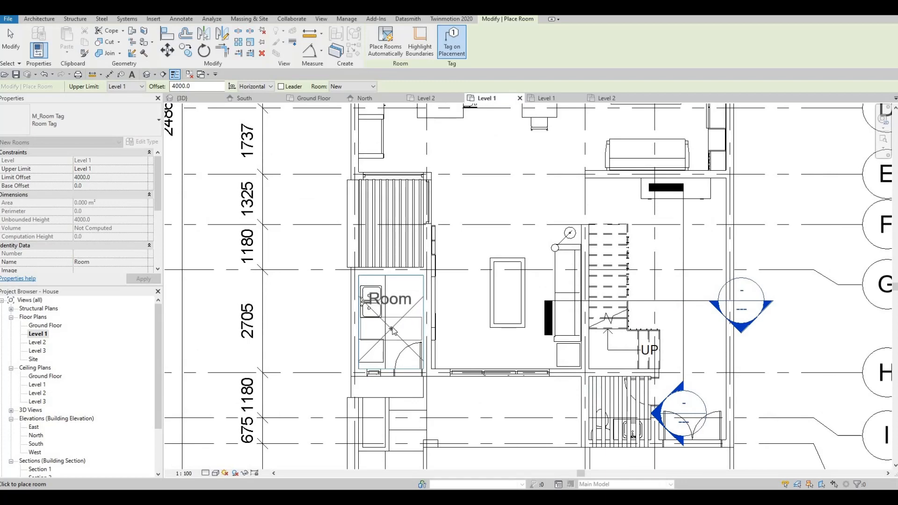
middle_drag(487, 444, 509, 314)
scroll(509, 314, down, 1)
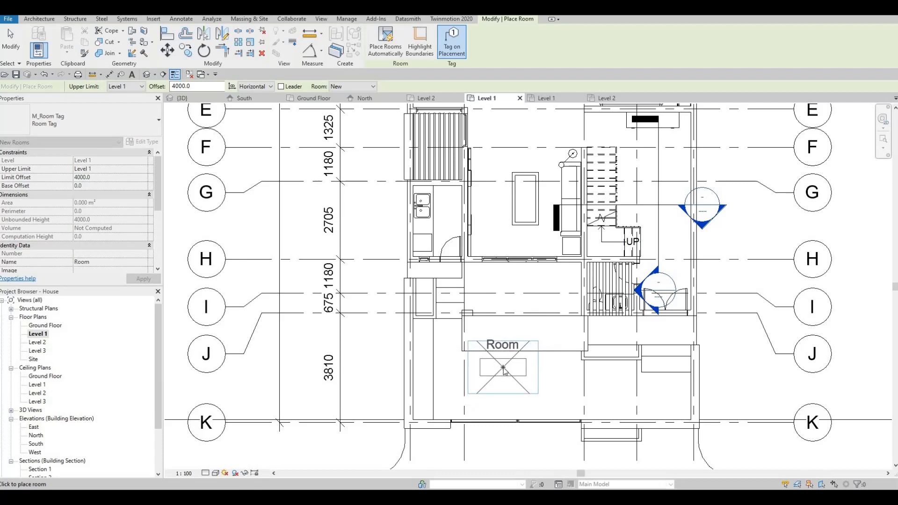
click(503, 367)
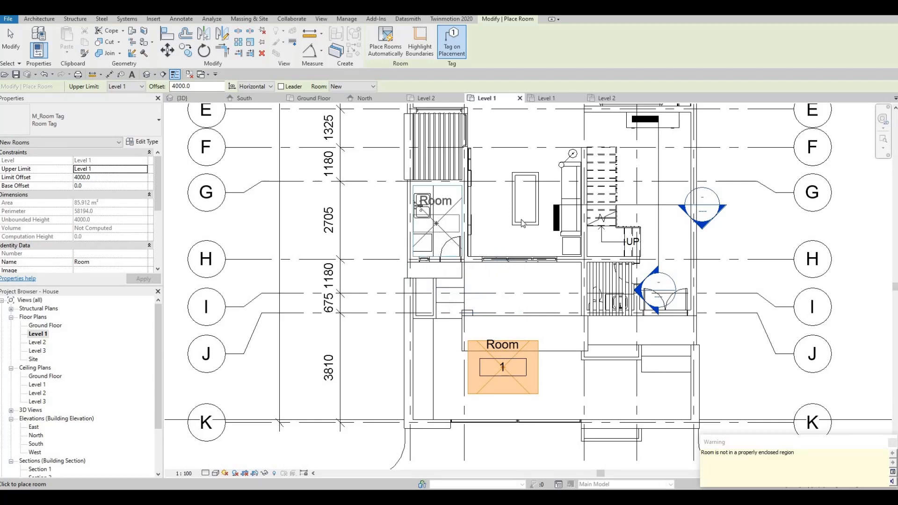
click(436, 223)
- Place tagged rooms in the bathroom beside the entrance and in the large open-plan space next to the stairs
middle_drag(523, 301, 478, 377)
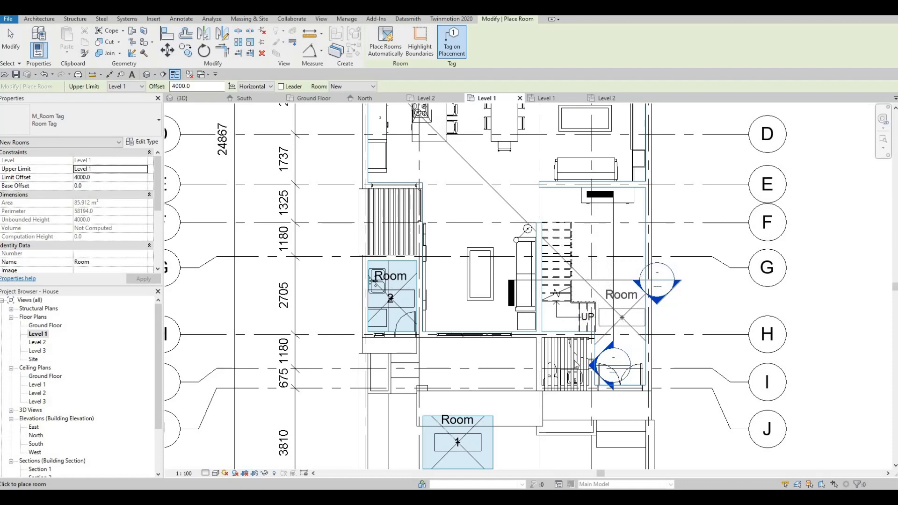
scroll(567, 367, up, 5)
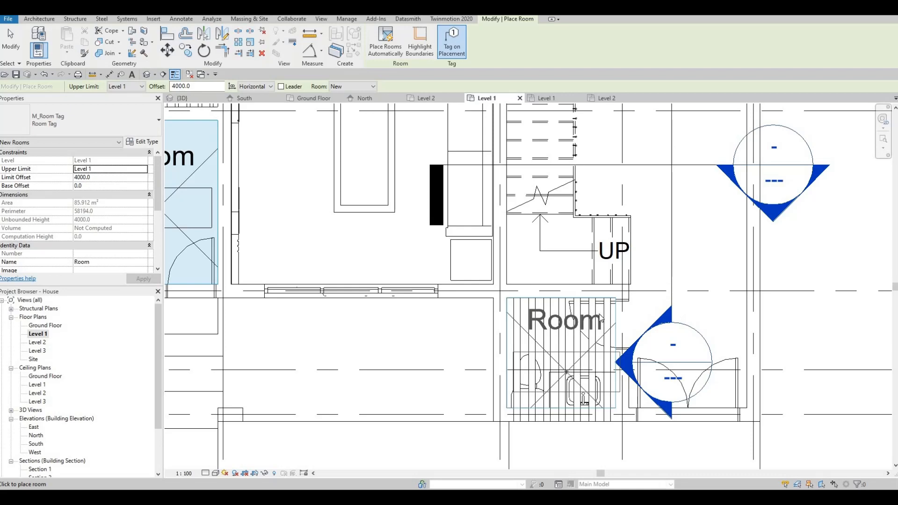
click(601, 318)
scroll(602, 360, down, 3)
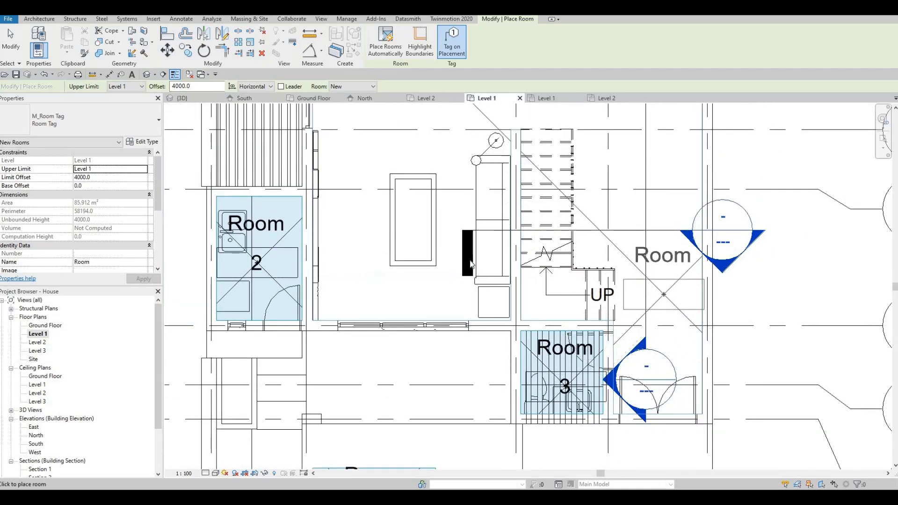
middle_drag(588, 282, 675, 270)
click(674, 271)
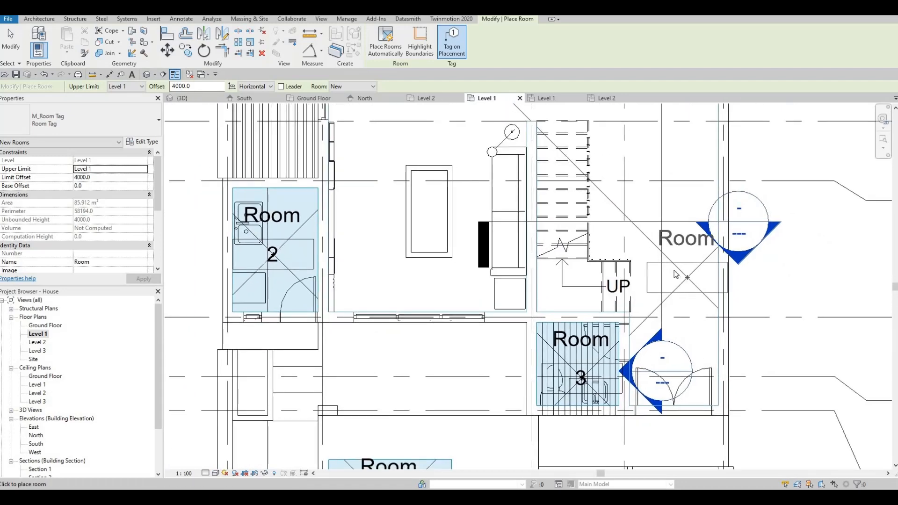
- Draw a room separation line from the end of the stair wall at grid F up to the interior wall at grid E
middle_drag(518, 106, 475, 209)
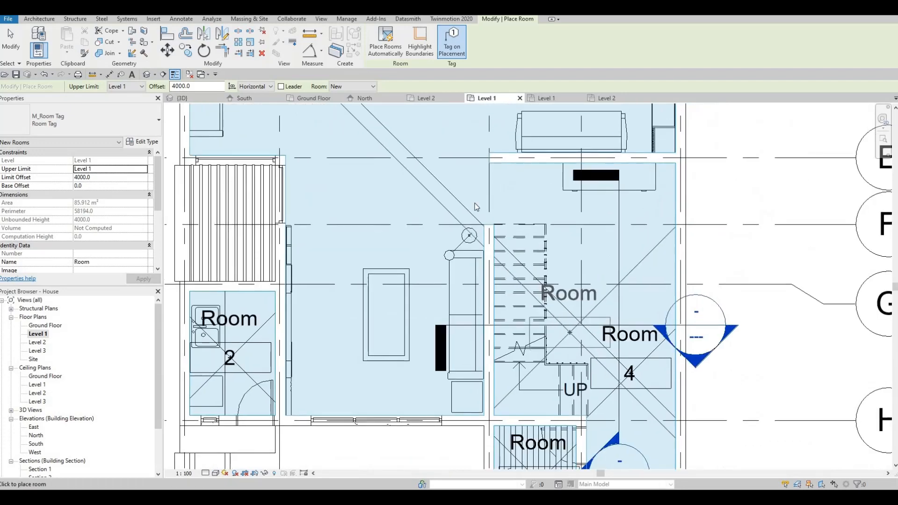
middle_drag(442, 108, 471, 164)
key(Escape)
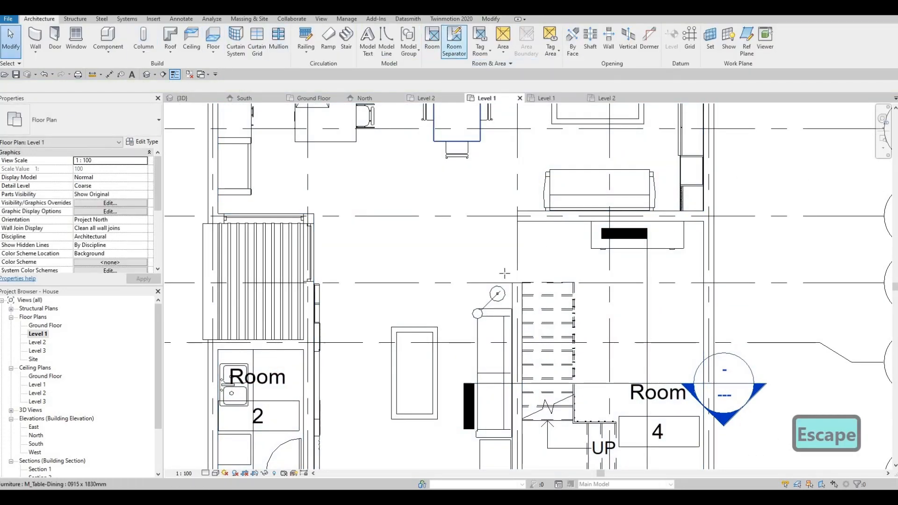
click(521, 283)
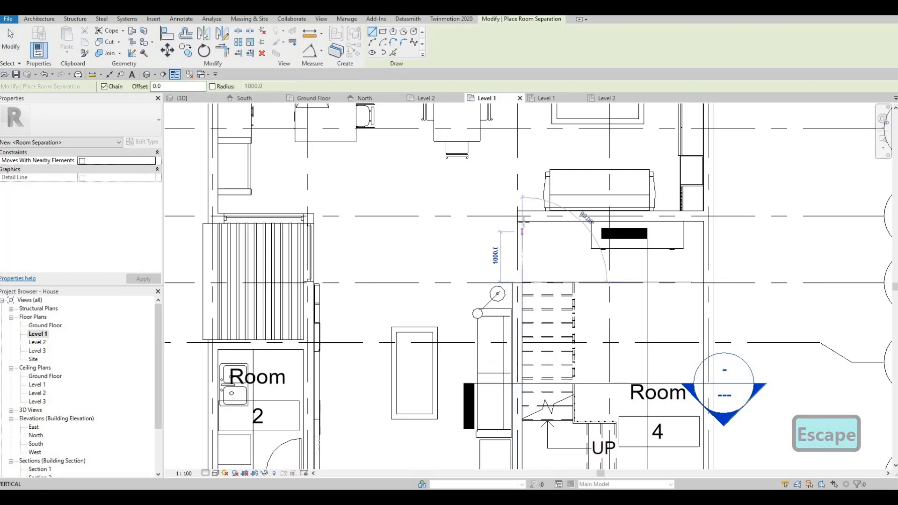
key(Escape)
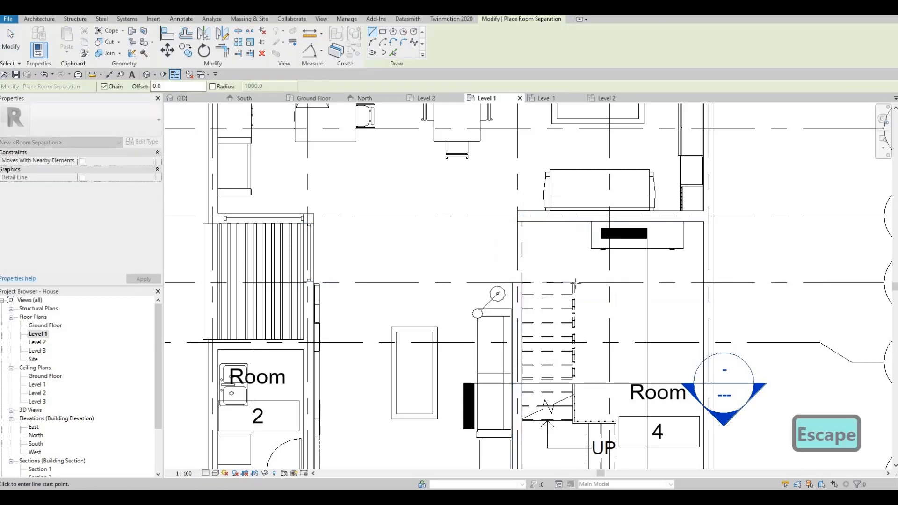
scroll(606, 270, down, 2)
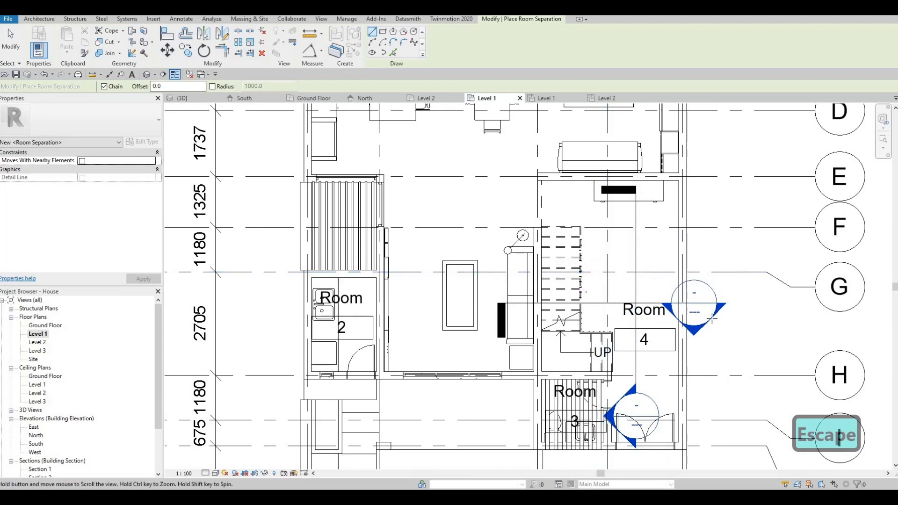
middle_drag(712, 318, 785, 342)
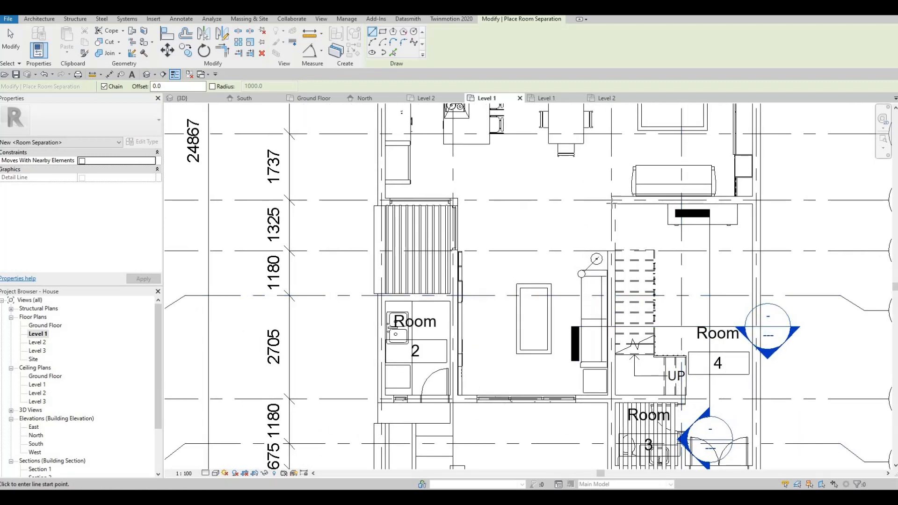
click(460, 200)
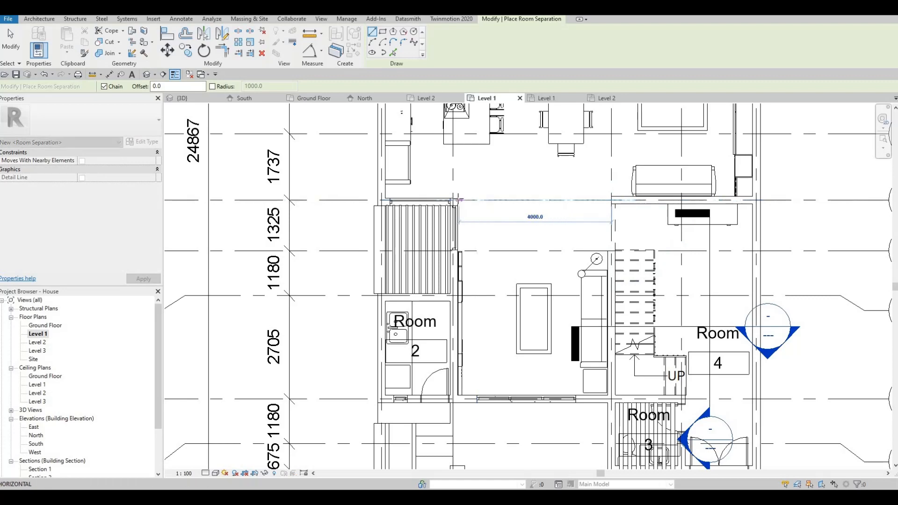
key(Escape)
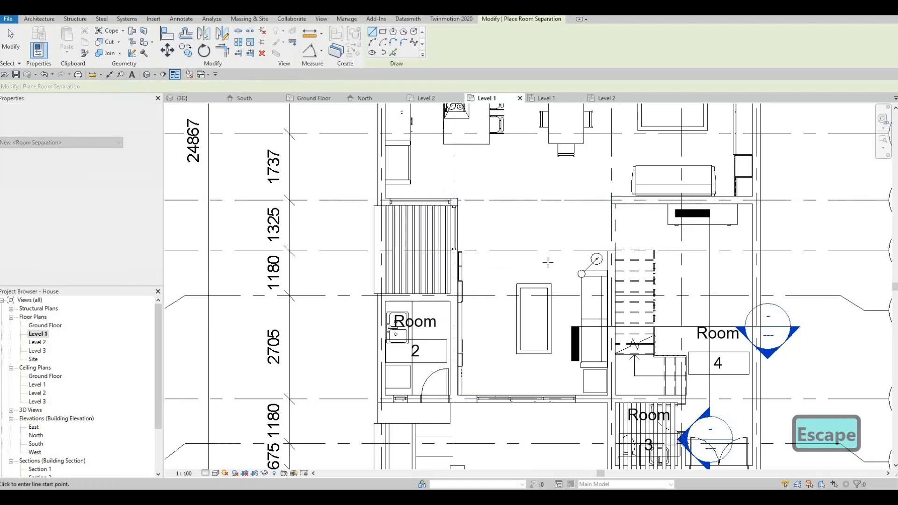
middle_drag(587, 246, 552, 376)
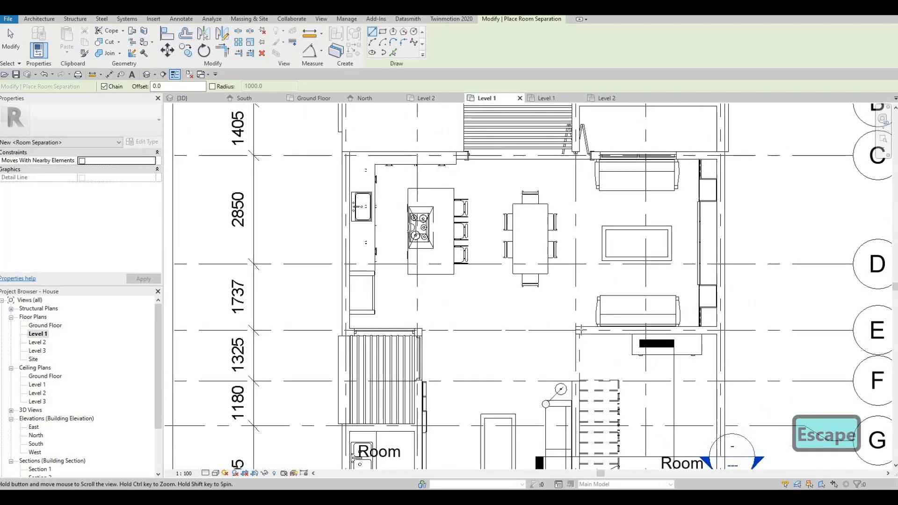
scroll(576, 327, up, 2)
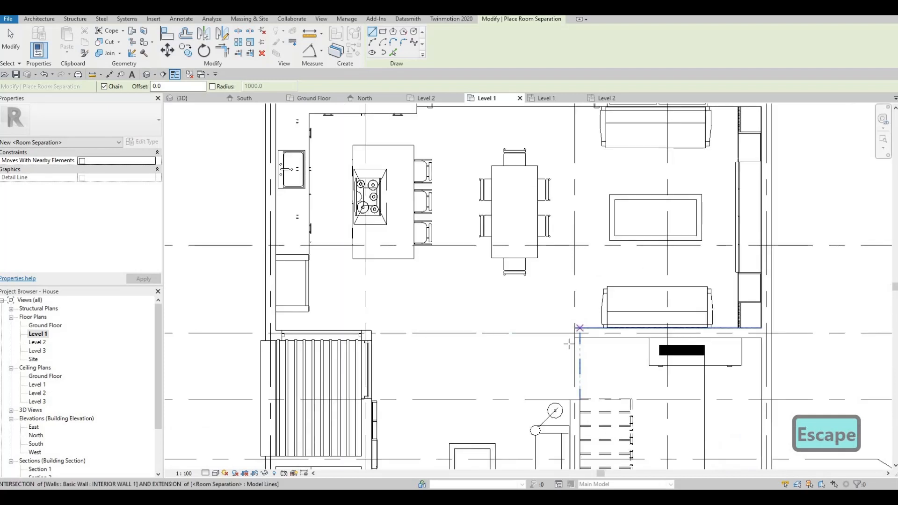
middle_drag(568, 343, 559, 363)
click(569, 347)
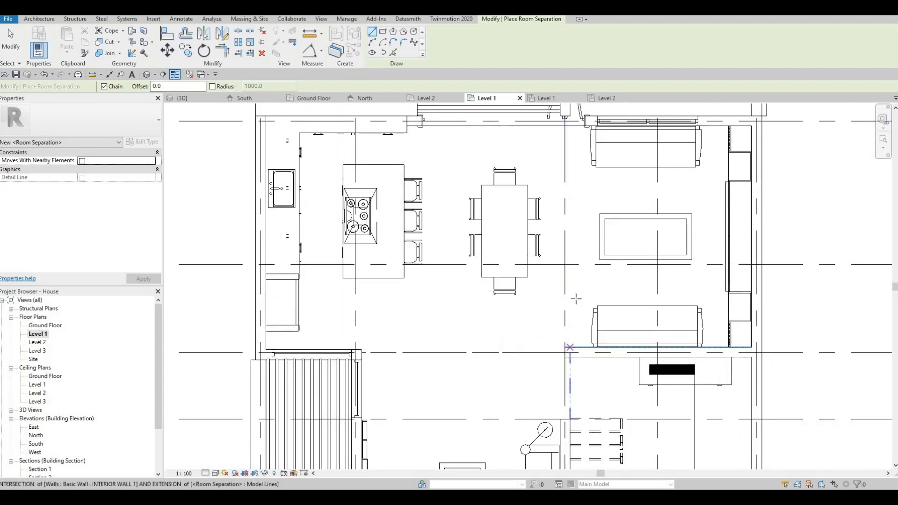
middle_drag(562, 168, 559, 433)
key(Escape)
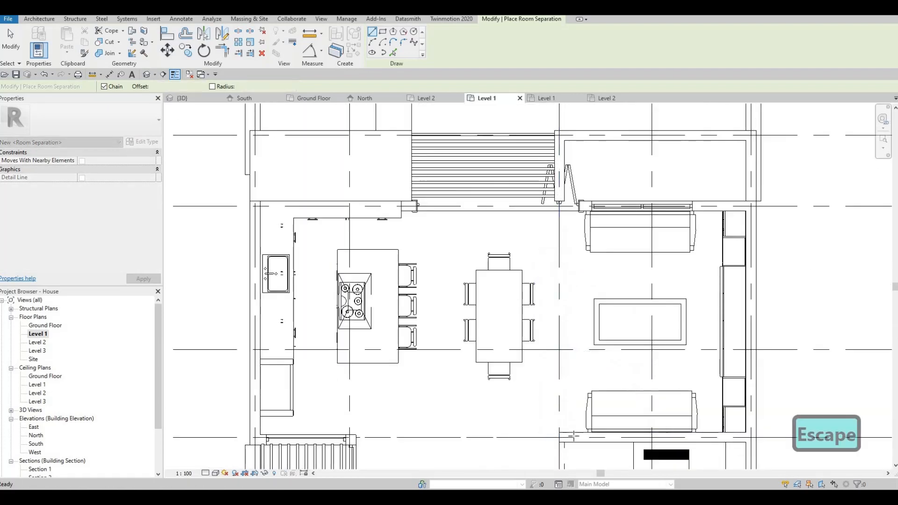
- Draw a vertical room separation line about 4480 mm long between the dining and sofa areas, from the grid E wall to the grid C wall
click(574, 433)
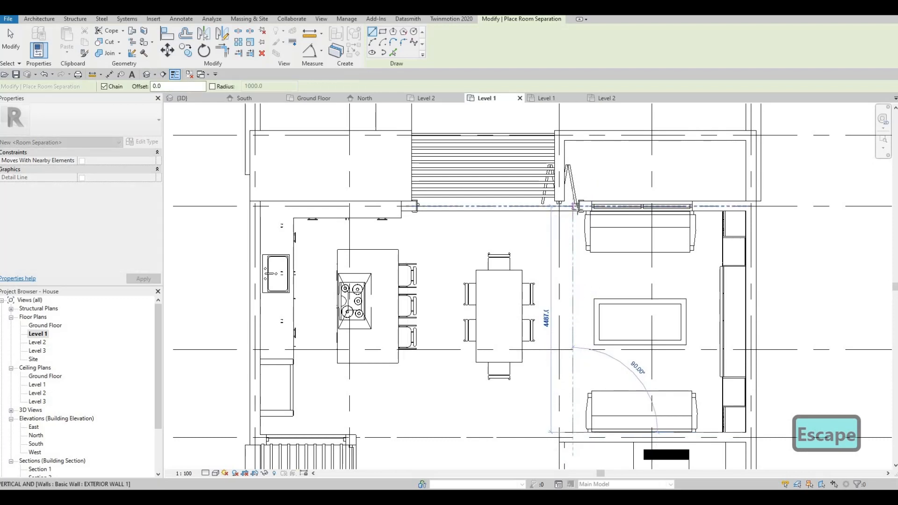
key(Escape)
key(Escape)
scroll(573, 215, up, 2)
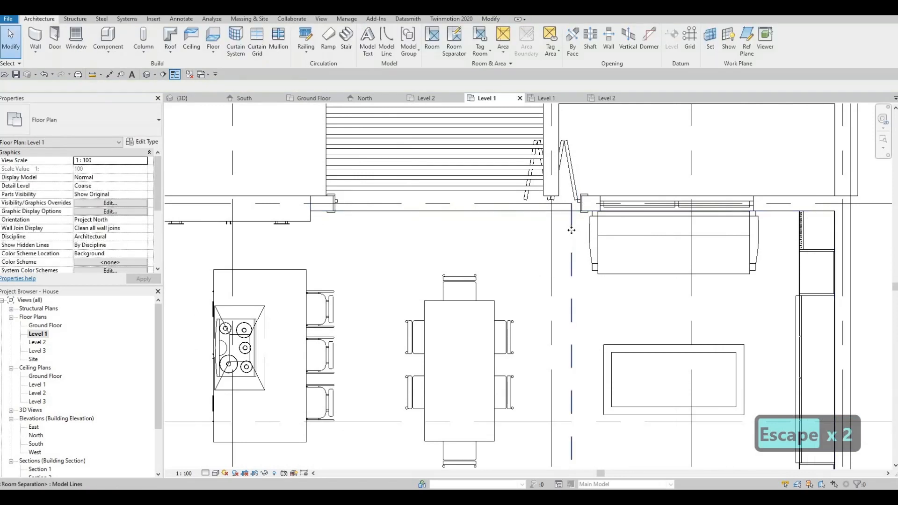
- Shift the separation line towards the sofas, about 3360 mm from the side wall, so it meets the wall end at grid C
drag(572, 230, 588, 214)
key(Escape)
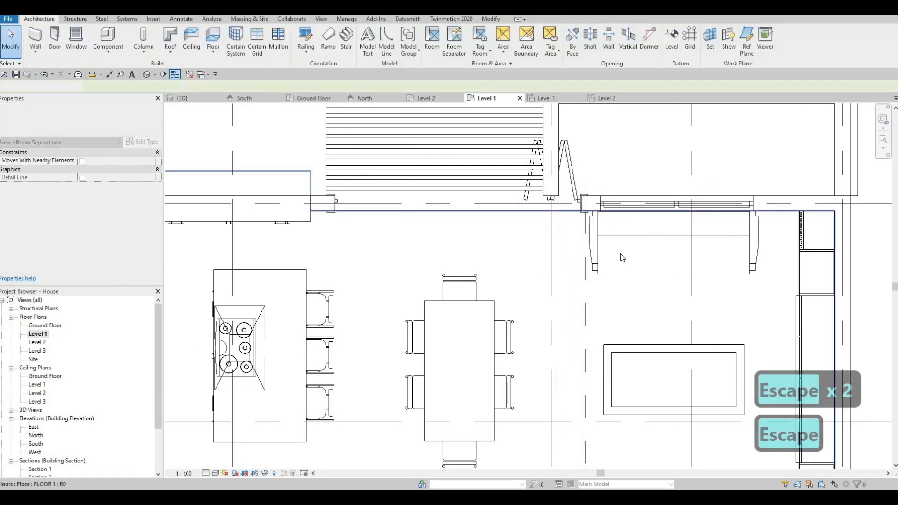
scroll(619, 257, down, 2)
middle_drag(598, 310, 626, 257)
key(Escape)
click(623, 257)
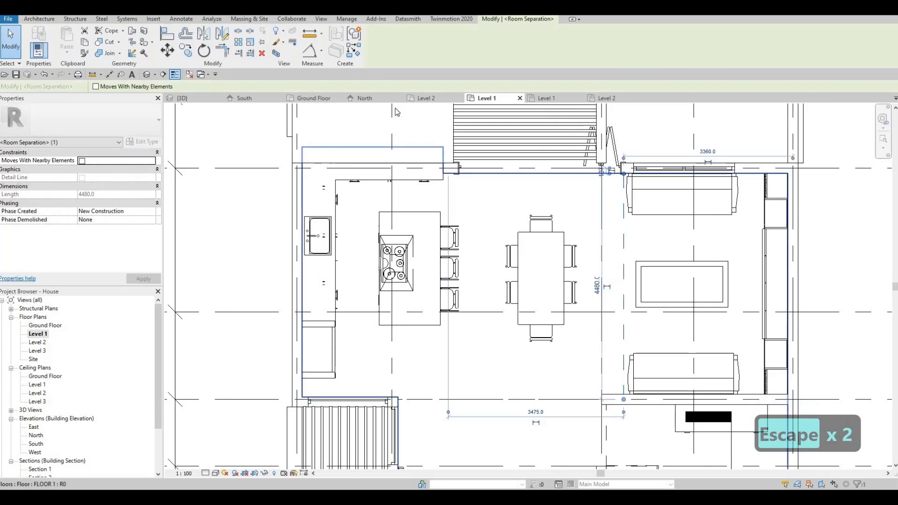
key(Escape)
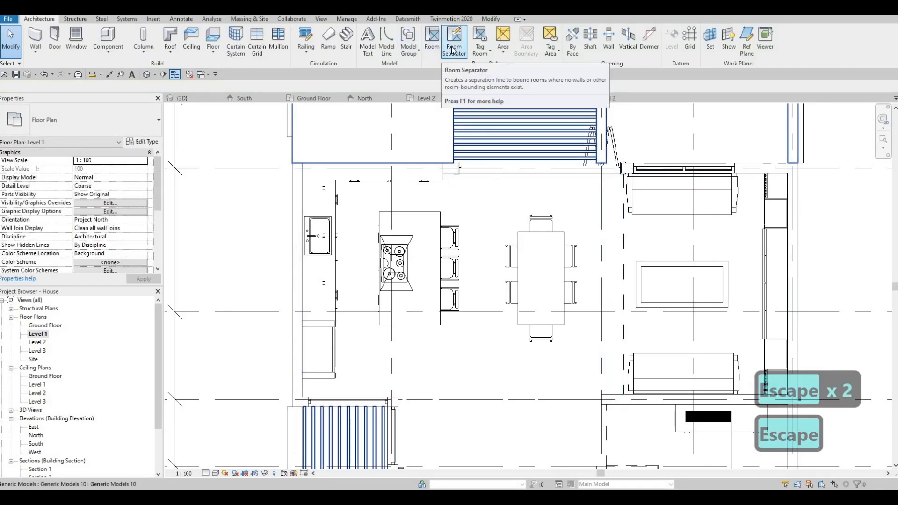
- Draw a rectangular room separation boundary about 4000 mm long around the dining table and chairs
click(448, 52)
middle_drag(474, 148, 488, 108)
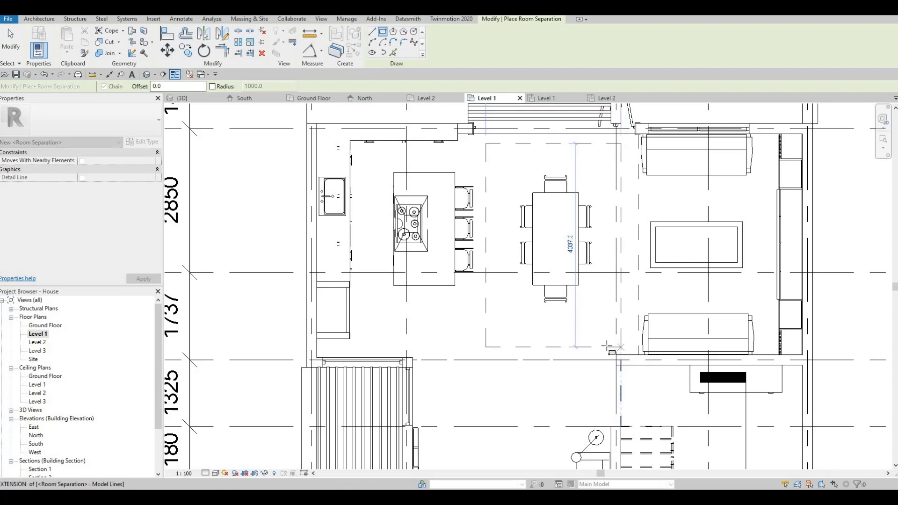
click(607, 345)
key(Escape)
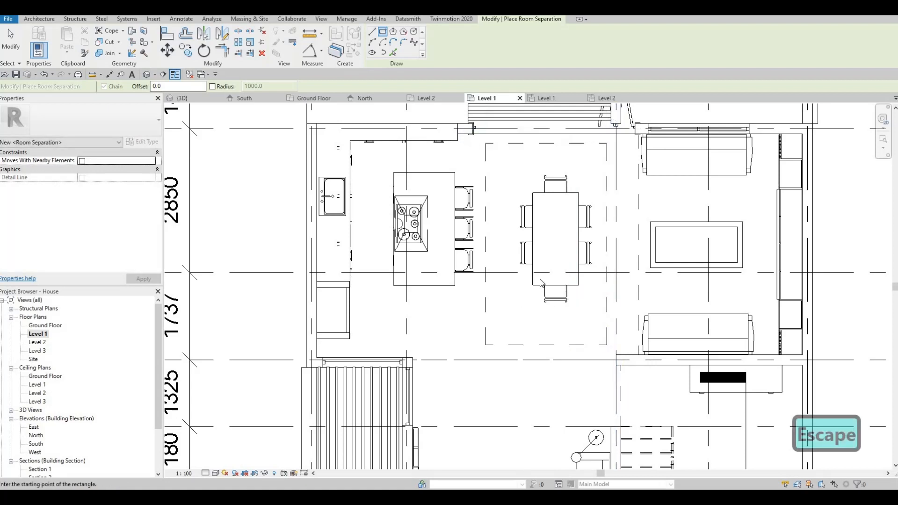
key(Escape)
- Extend the kitchen boundary with separation lines about 444 mm down from the dining rectangle's lower corner and across to the slatted area's wall corner
middle_drag(542, 282, 594, 275)
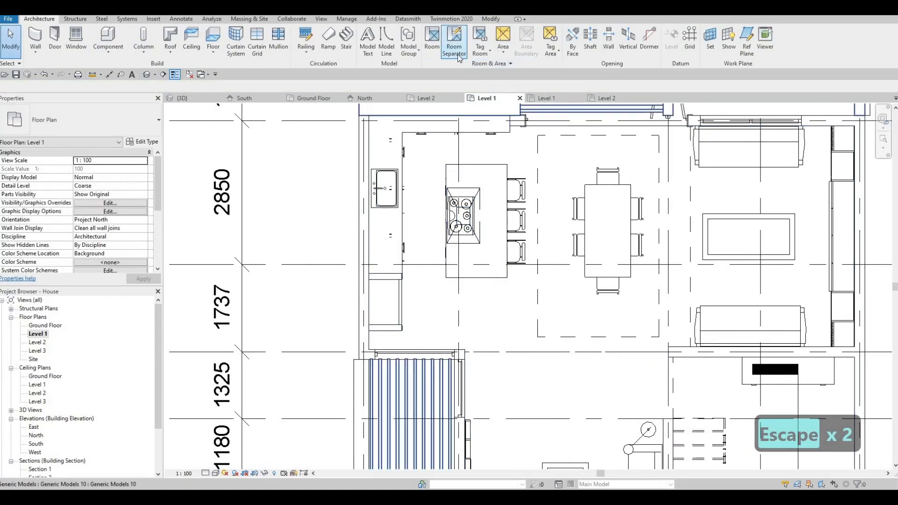
click(454, 51)
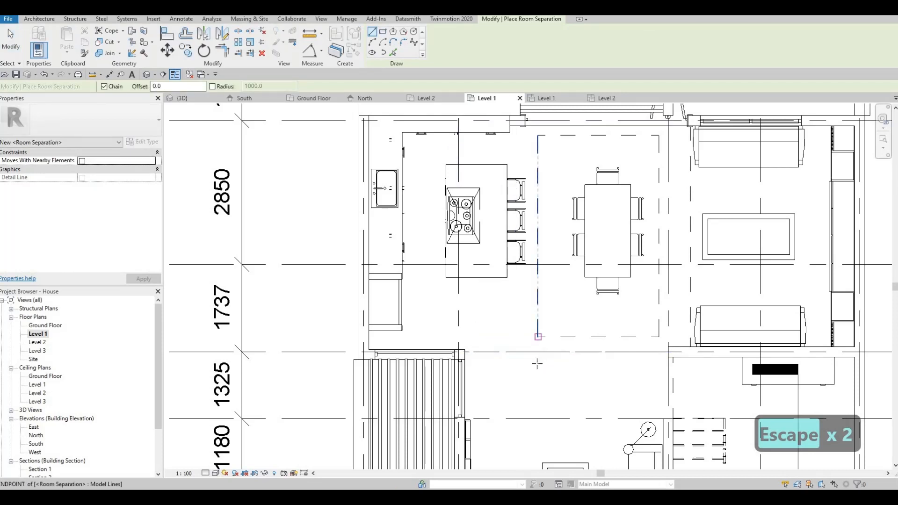
click(538, 360)
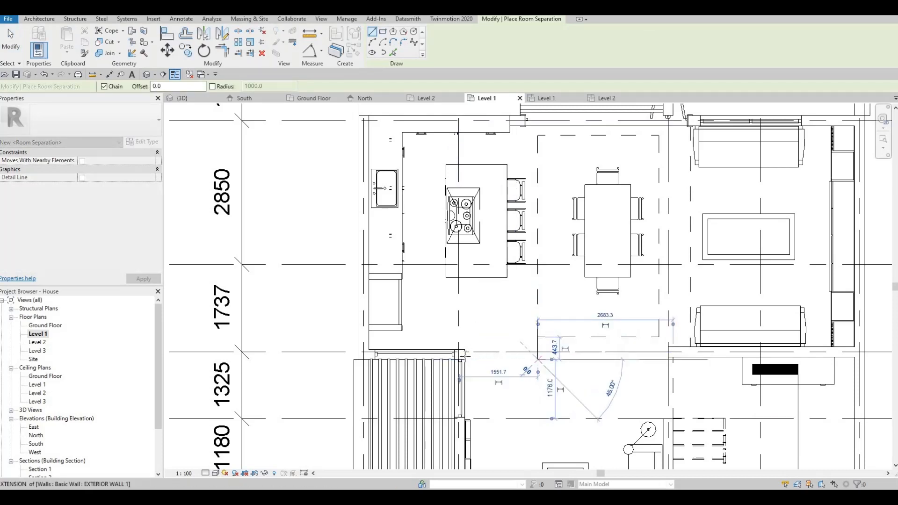
key(Escape)
key(Escape)
- Move the dining rectangle's lower room separation line down into line with the kitchen boundary near grid E
scroll(557, 340, down, 3)
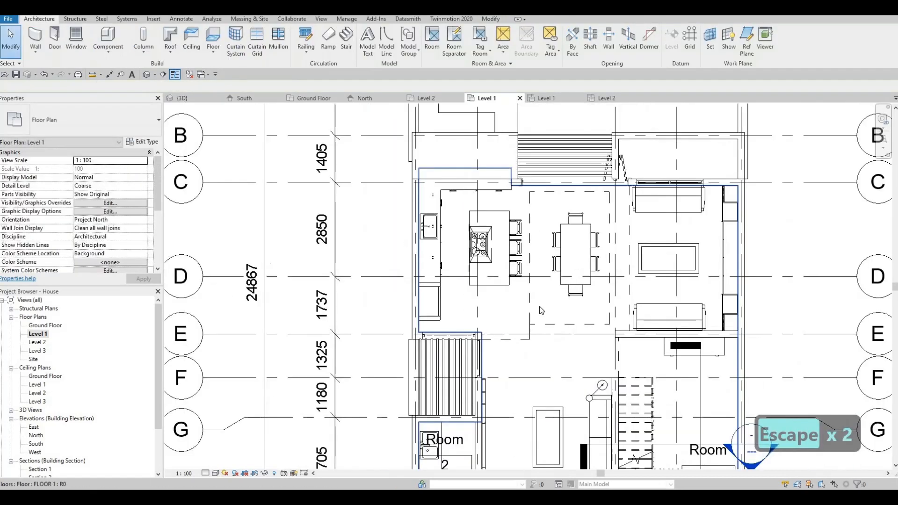
scroll(557, 341, up, 2)
scroll(558, 340, up, 1)
click(558, 348)
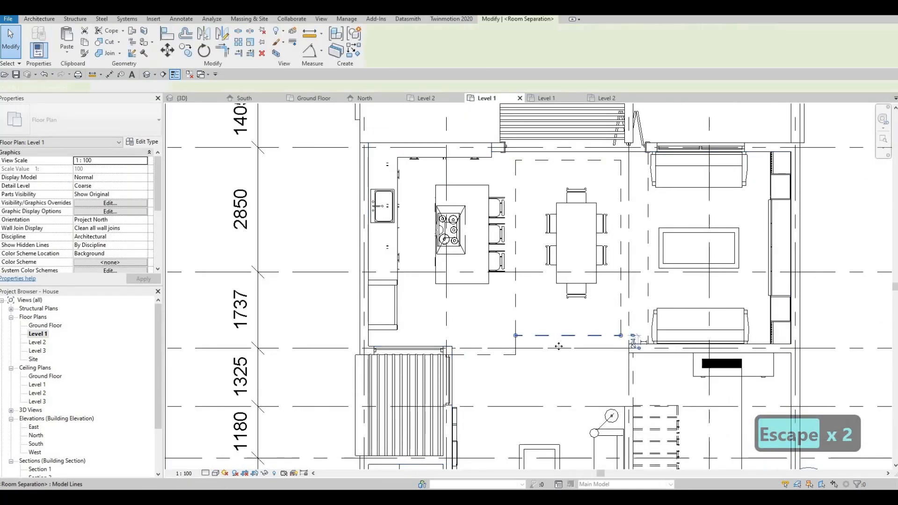
drag(558, 358, 559, 358)
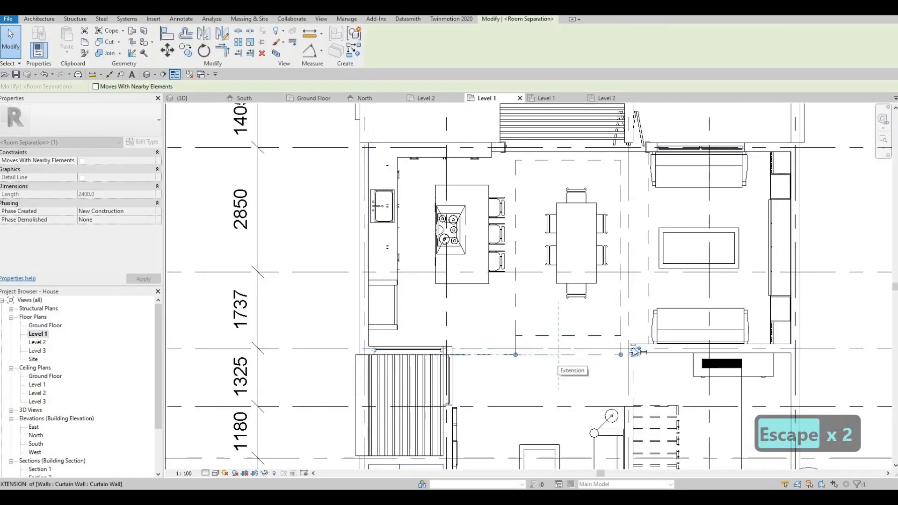
- Stretch the moved separation line to the sofa area's wall end at grid E, about 2683 mm long, and nudge it up
scroll(637, 341, up, 3)
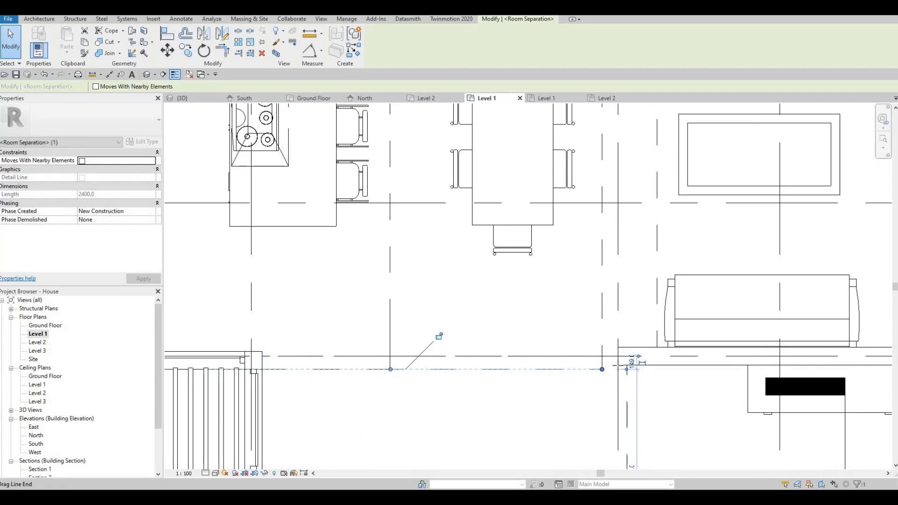
drag(602, 369, 614, 366)
key(Escape)
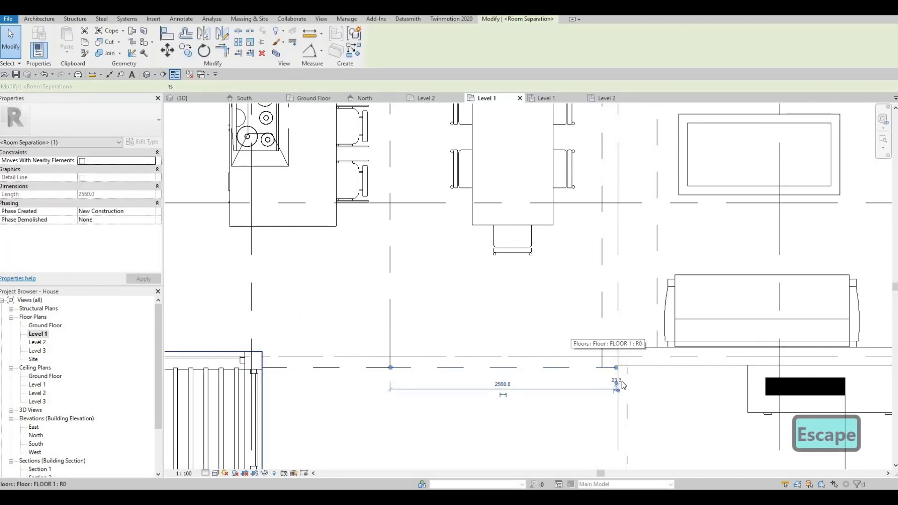
key(Up)
key(Up)
key(Up)
scroll(583, 310, down, 1)
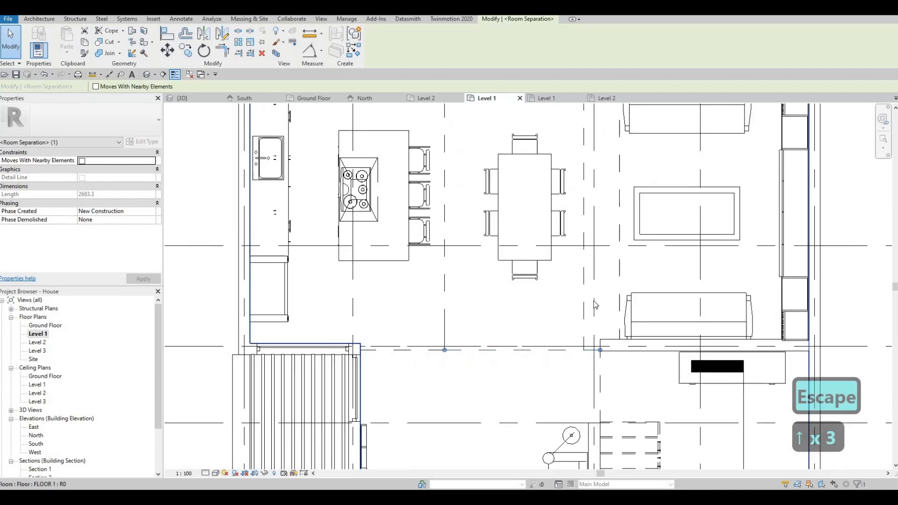
- Pull the end of the sofa area's interior wall on grid E back to the vertical grid line beside it
middle_drag(595, 305, 590, 264)
key(Escape)
key(Escape)
click(601, 305)
scroll(597, 305, up, 1)
drag(595, 302, 586, 303)
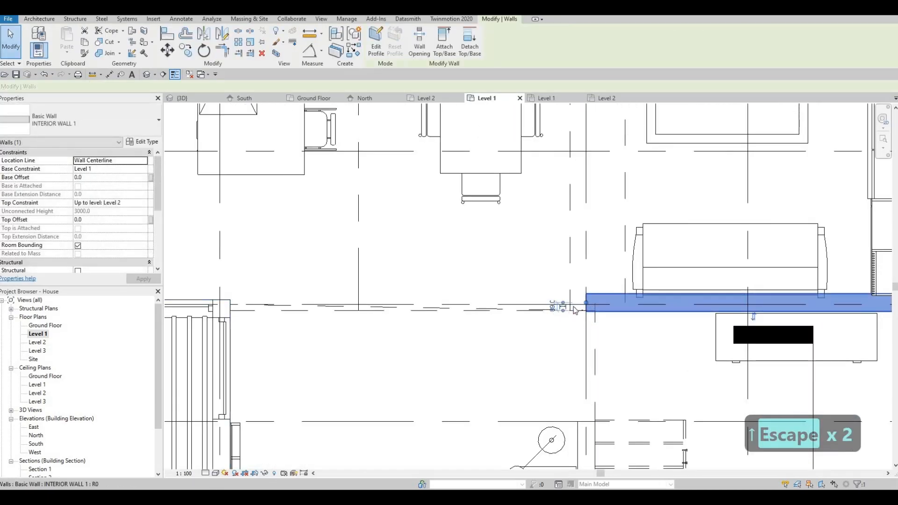
key(Escape)
key(Escape)
scroll(580, 327, down, 1)
- Delete the dining rectangle's separation lines on the sofa side and along the grid C wall
click(586, 339)
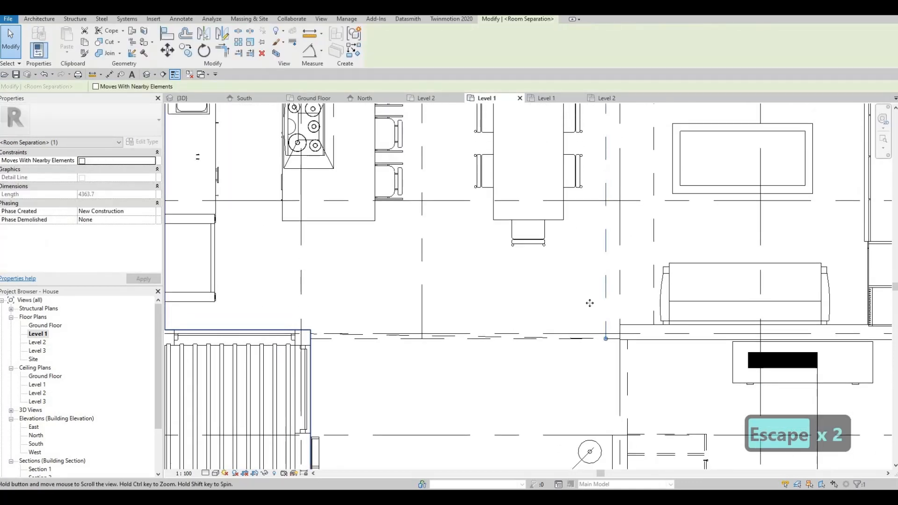
scroll(592, 301, down, 2)
key(Escape)
click(590, 301)
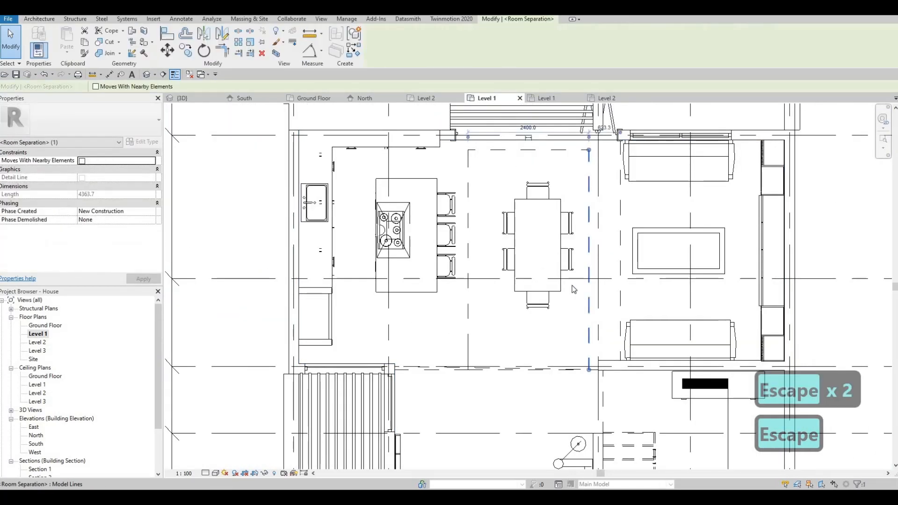
key(Delete)
click(471, 151)
key(Delete)
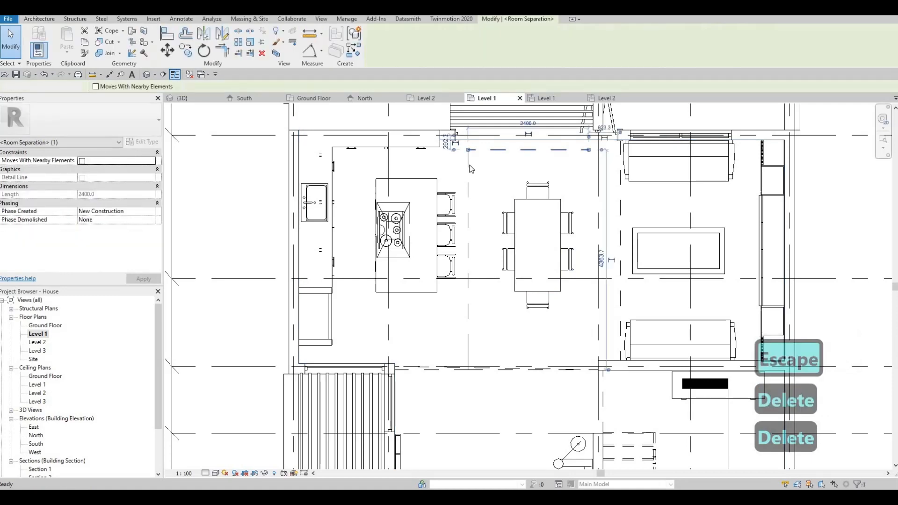
- Extend the kitchen-dining separation line up to the grid C wall and link it to the wall end with a 267 mm separation line
click(468, 153)
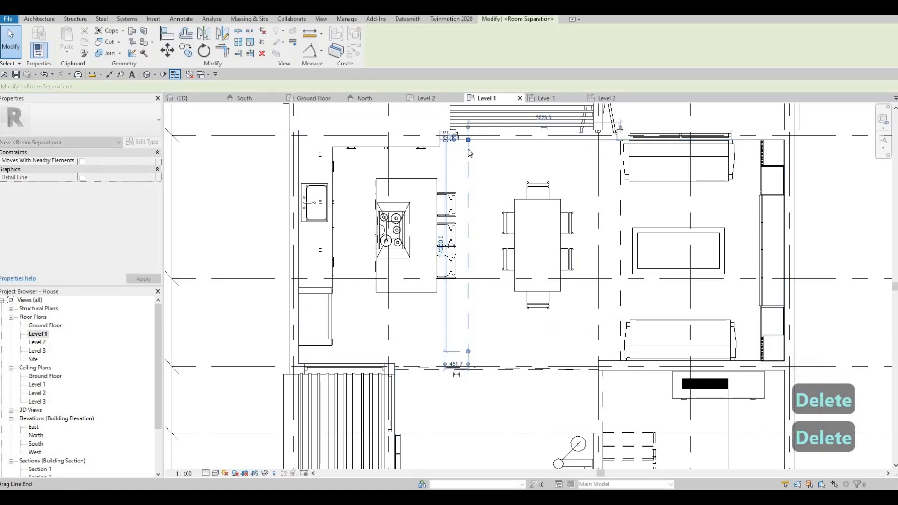
key(Escape)
click(468, 149)
key(c)
key(s)
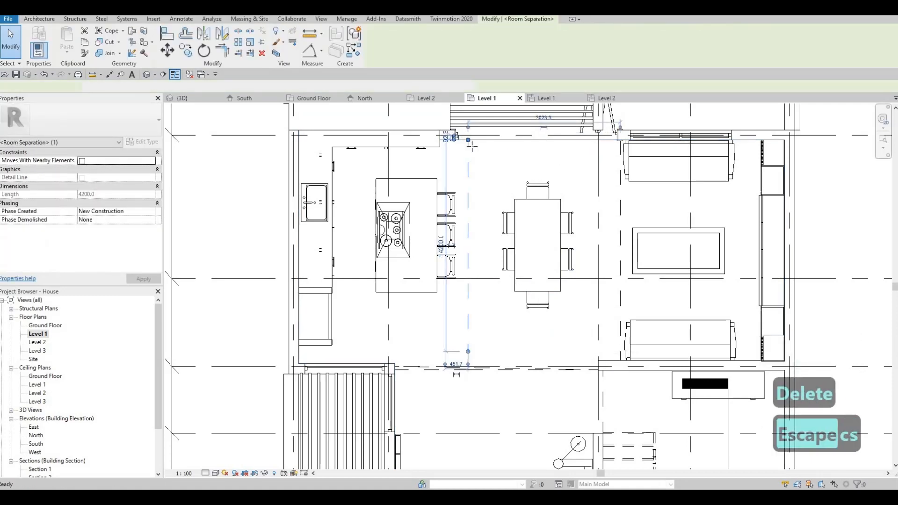
scroll(468, 143, up, 3)
scroll(464, 139, up, 1)
click(476, 145)
click(451, 144)
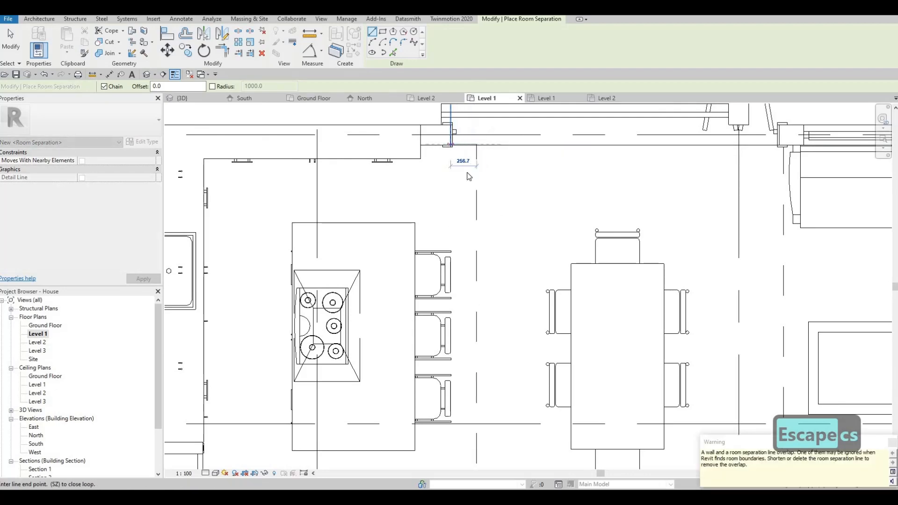
key(Escape)
key(Escape)
scroll(463, 191, down, 5)
key(Escape)
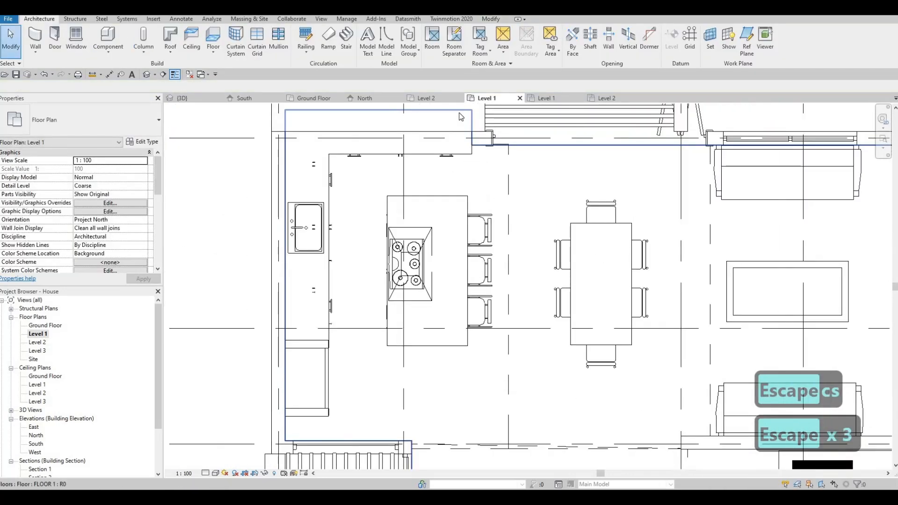
- Place tagged rooms in the seating area below grid E, the sofa area, the dining area and the kitchen
click(438, 48)
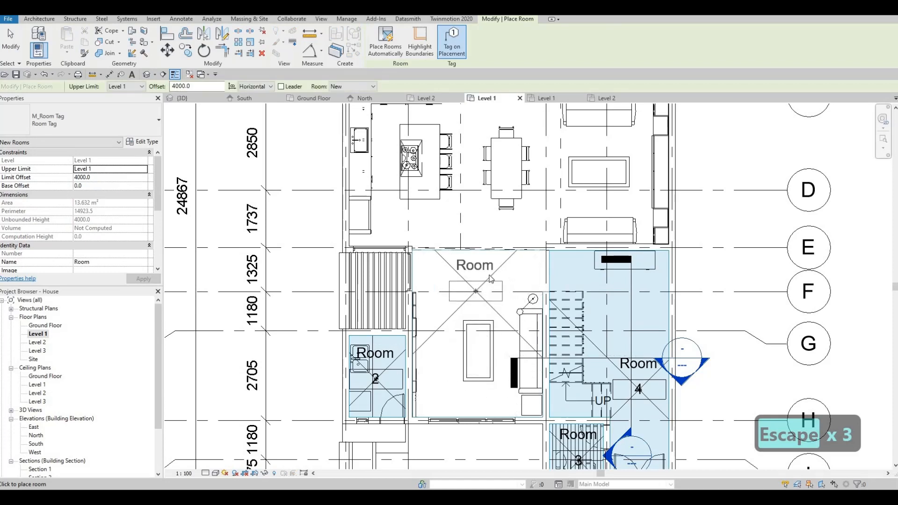
click(479, 232)
middle_drag(611, 155, 599, 233)
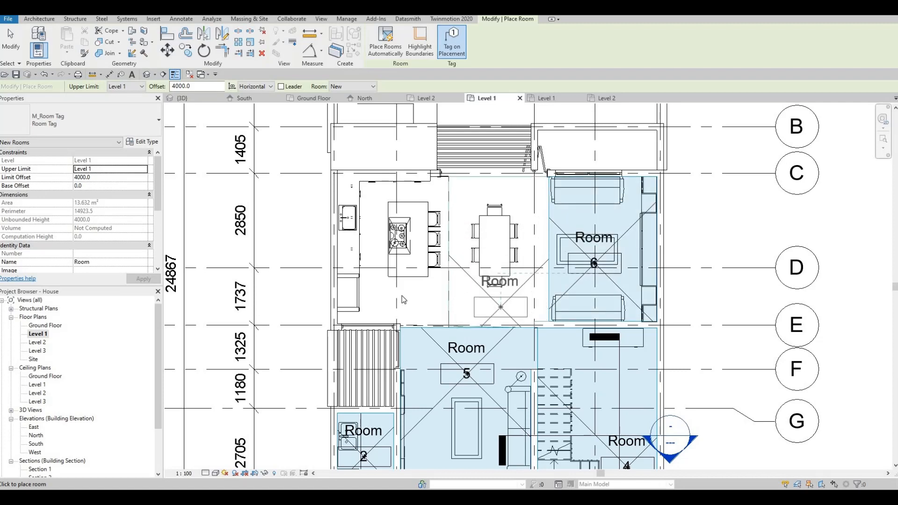
click(431, 293)
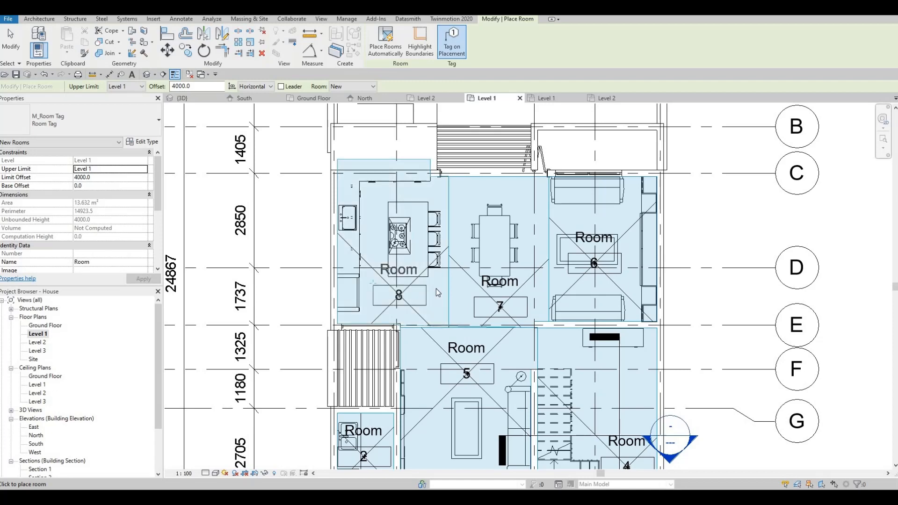
key(Escape)
key(Escape)
- Rename room 1 between grids J and K as CAR PORT
middle_drag(474, 285, 493, 243)
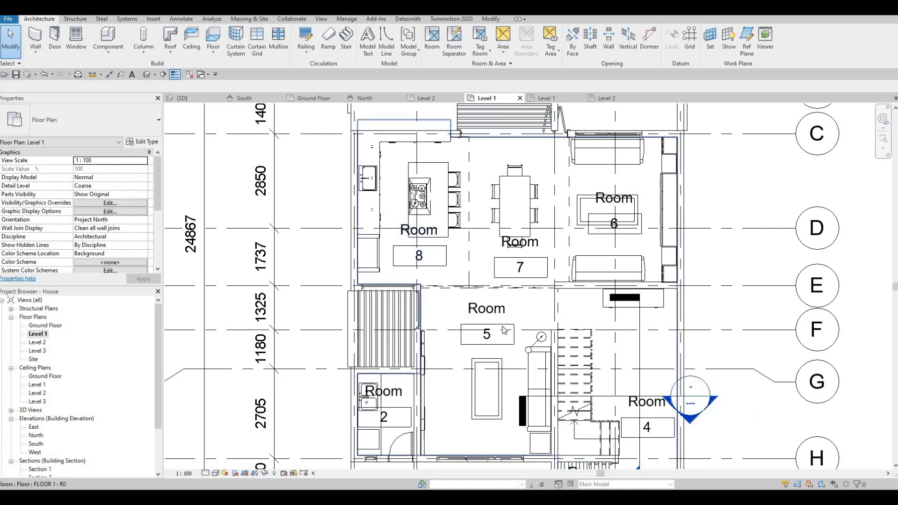
scroll(491, 329, down, 1)
middle_drag(491, 329, 488, 274)
middle_drag(576, 258, 590, 233)
key(Escape)
middle_drag(481, 440, 486, 349)
double_click(485, 352)
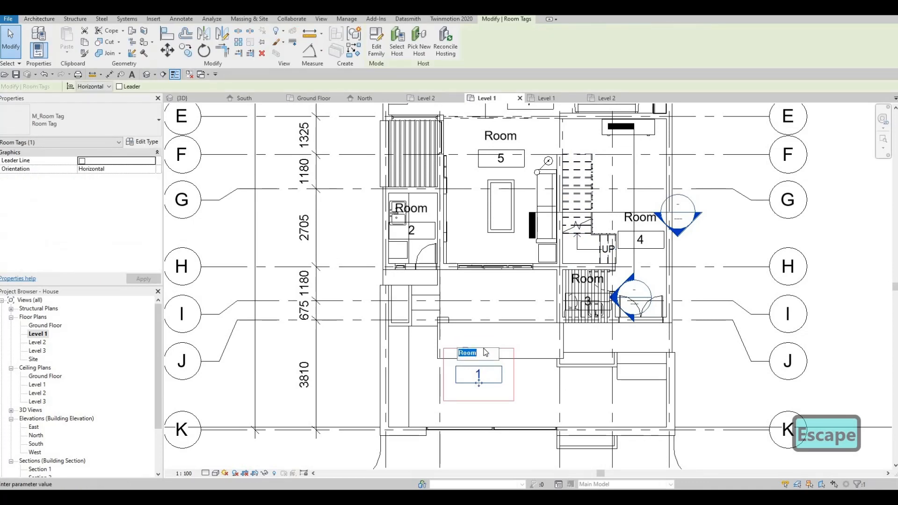
text(car)
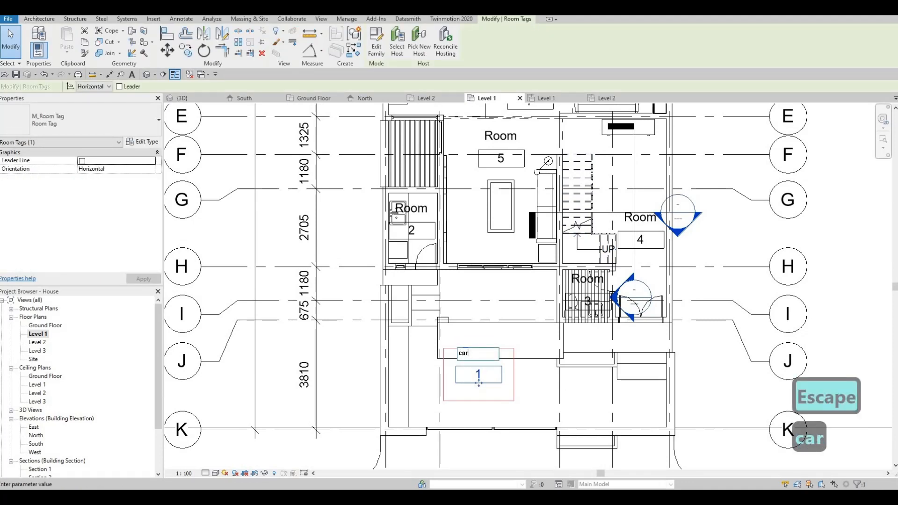
text( port)
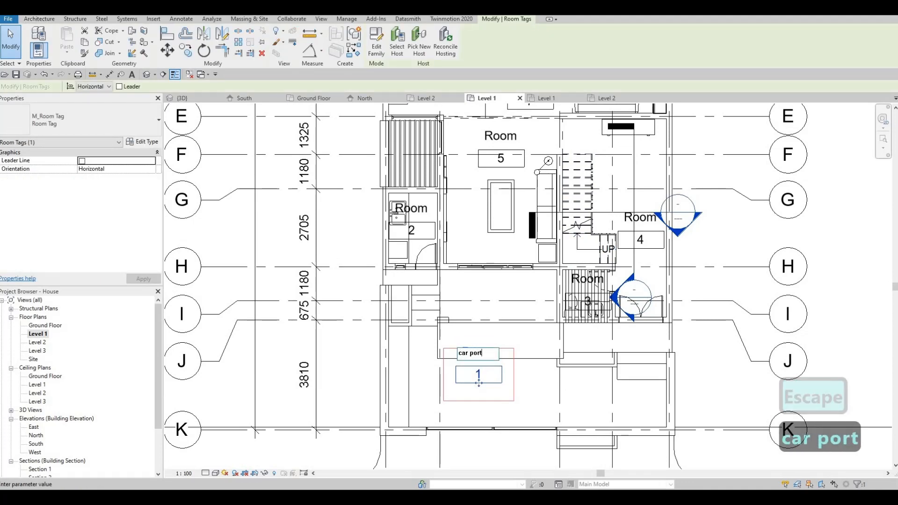
key(BackSpace)
key(BackSpace)
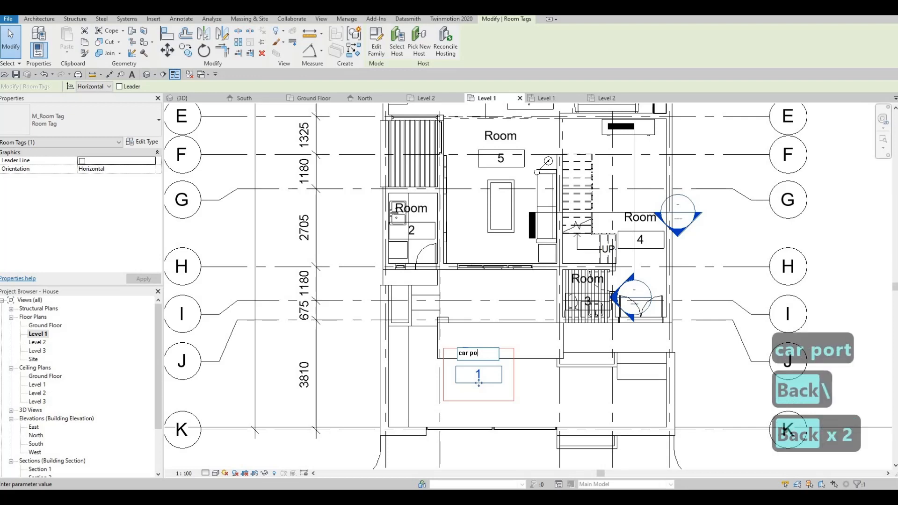
key(BackSpace)
key(Caps_Lock)
text(CAR PORT)
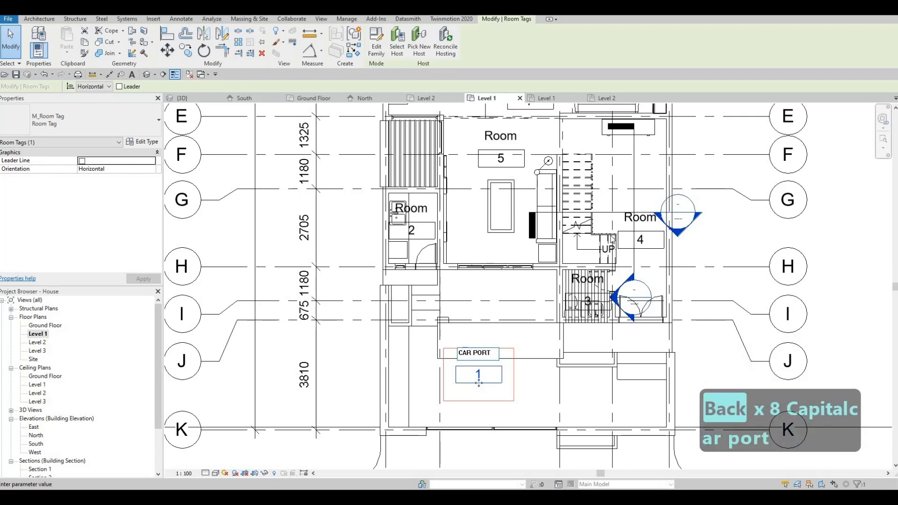
- Rename room 4 beside the staircase as ENTRANCE
click(650, 221)
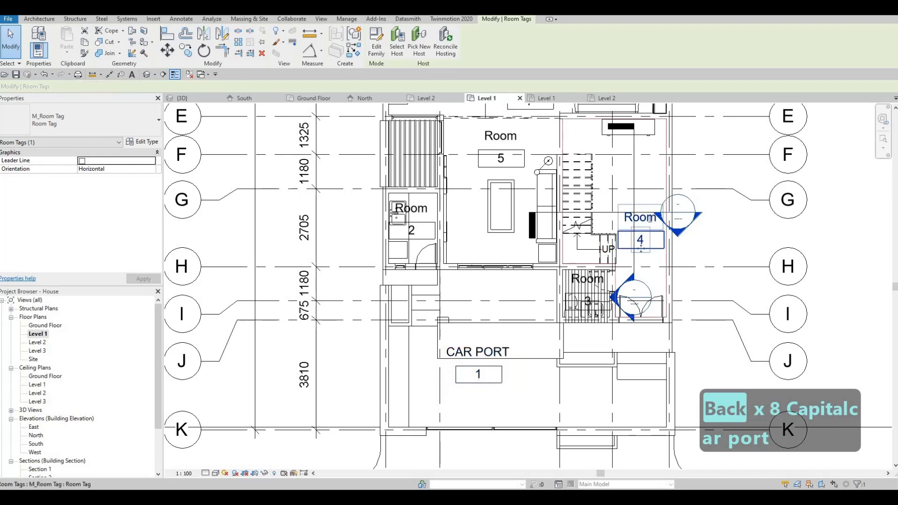
text(EN)
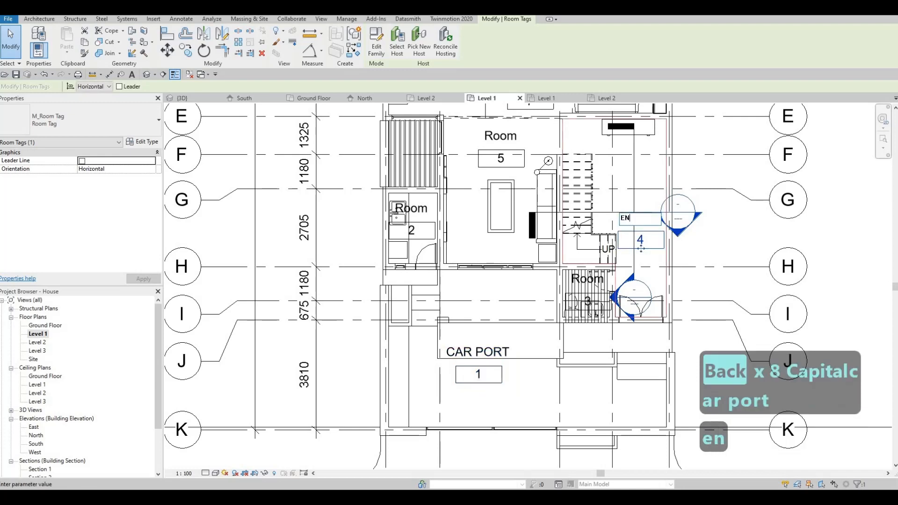
text(TRANCE)
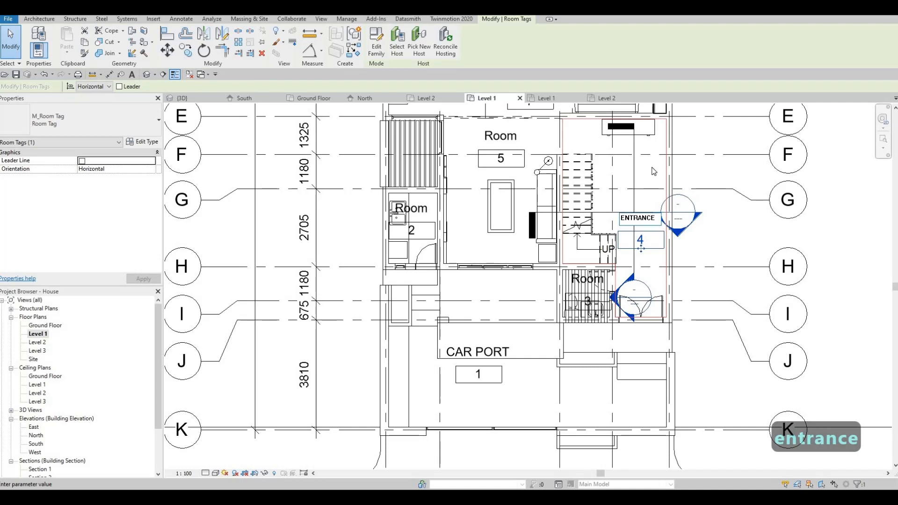
click(550, 206)
- Rename room 3, the small room below the stairs, as PR
middle_drag(625, 336, 675, 400)
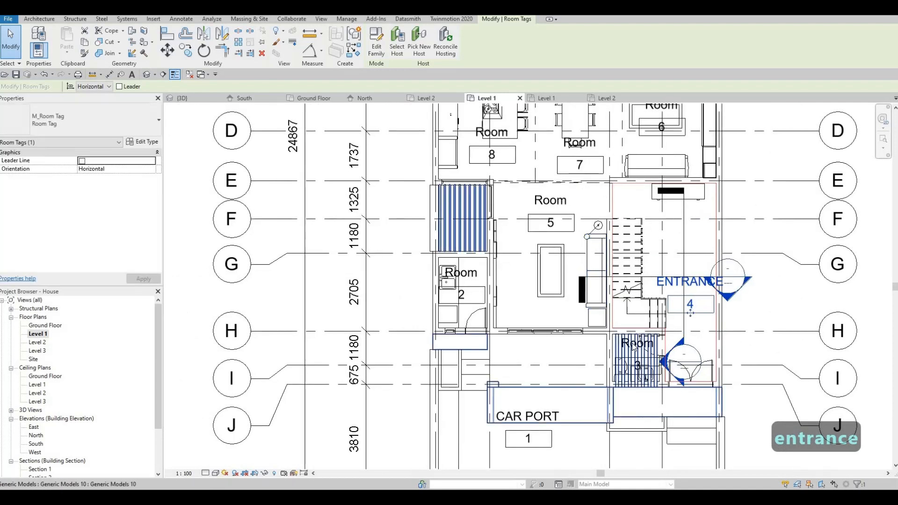
click(637, 344)
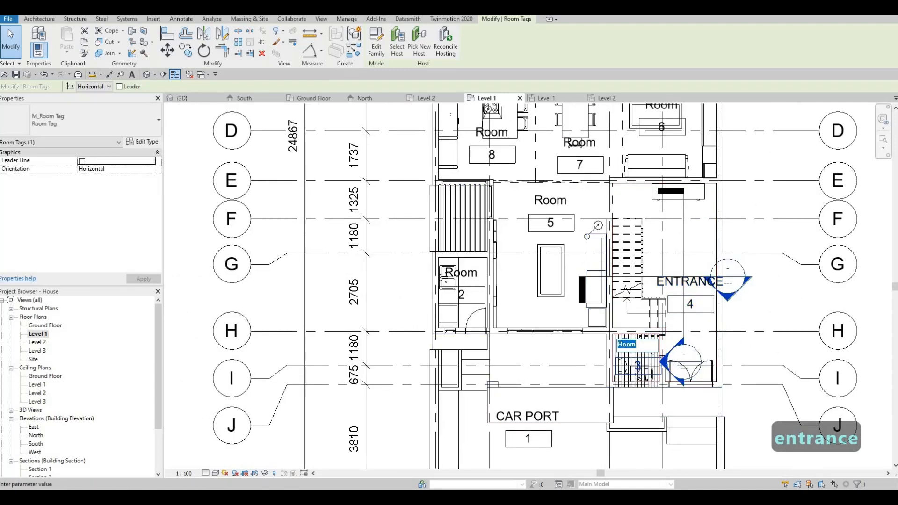
text(PR)
click(505, 306)
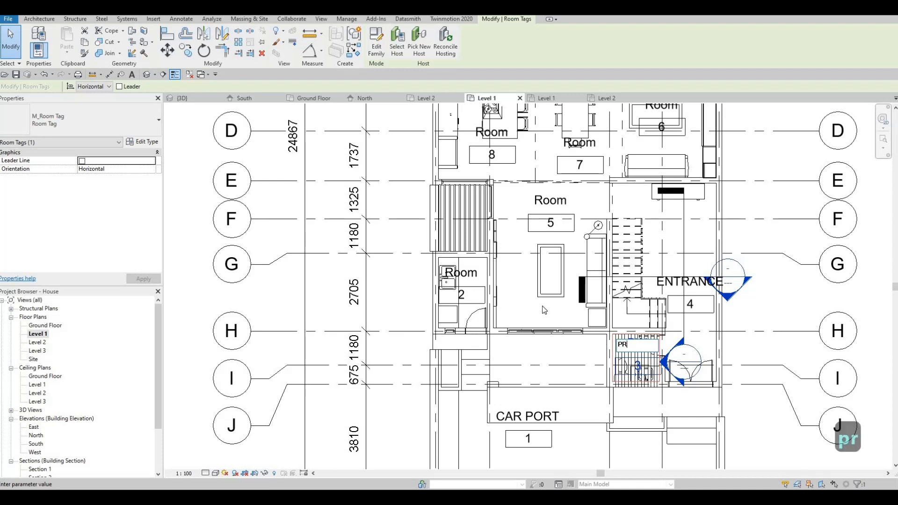
key(Escape)
- Rename room 2, the small room with the sink between grids G and H, as LAUNDRY
click(462, 297)
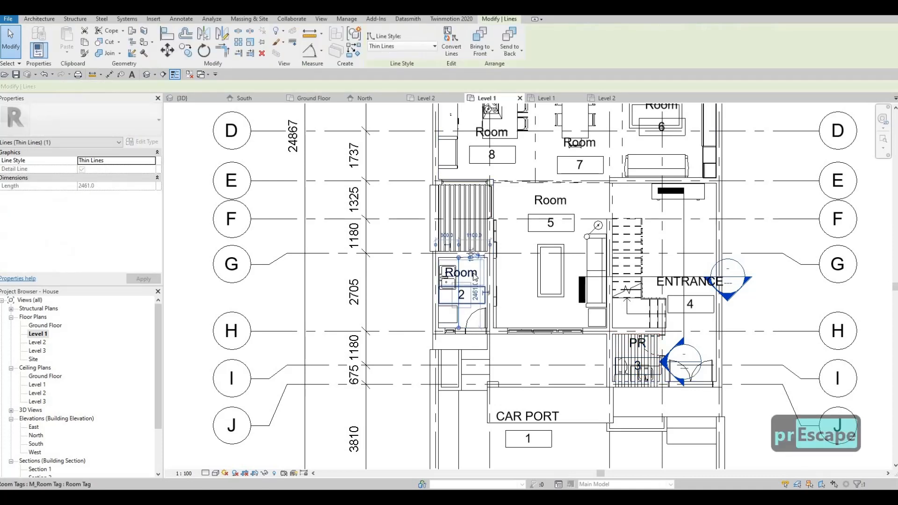
key(Escape)
double_click(474, 274)
text(LAU)
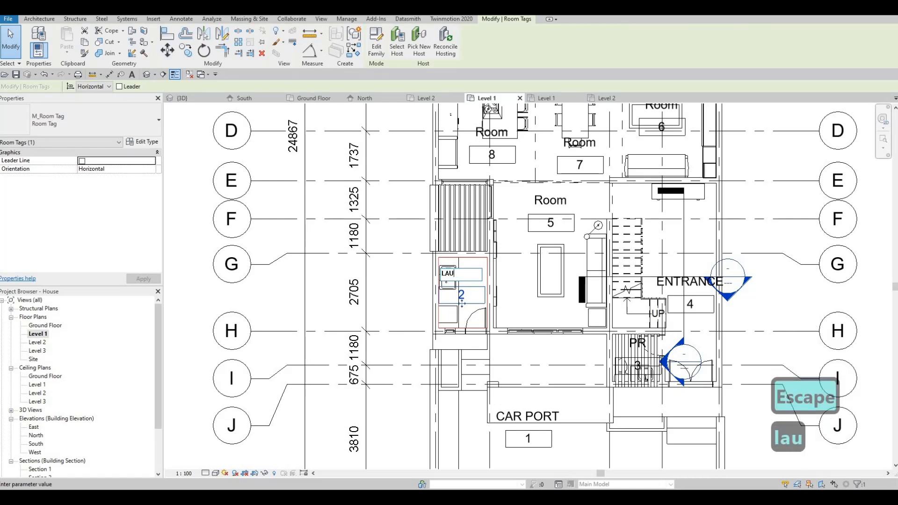
text(NDRY)
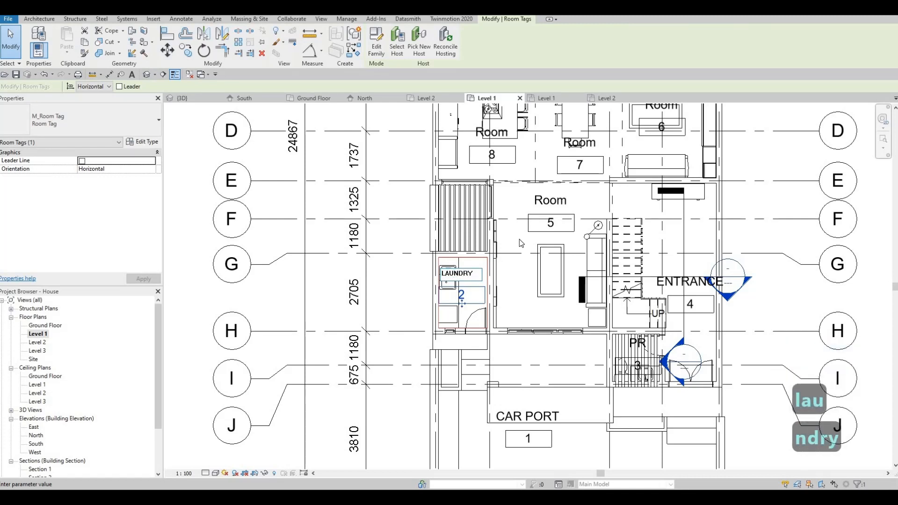
- Rename room 5, the room with the sofa between grids E and H, as FAMILY ROOM
click(557, 203)
click(557, 202)
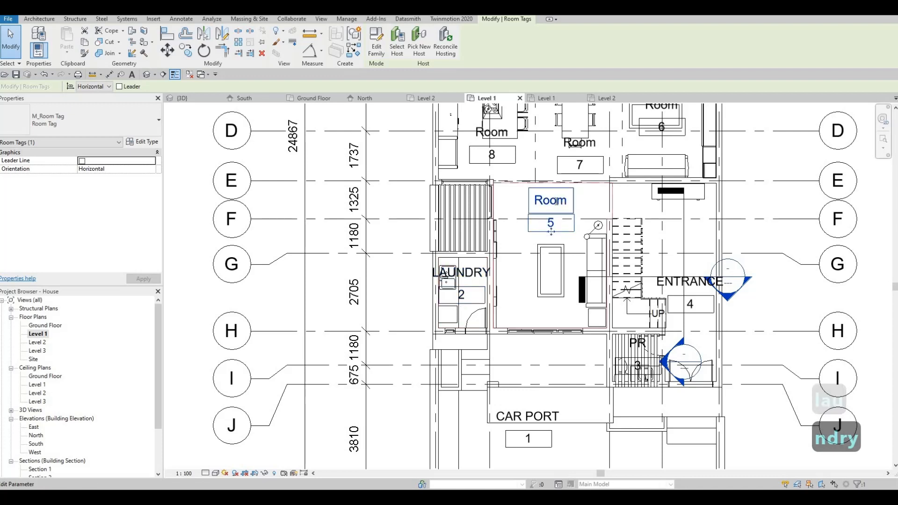
text(amily )
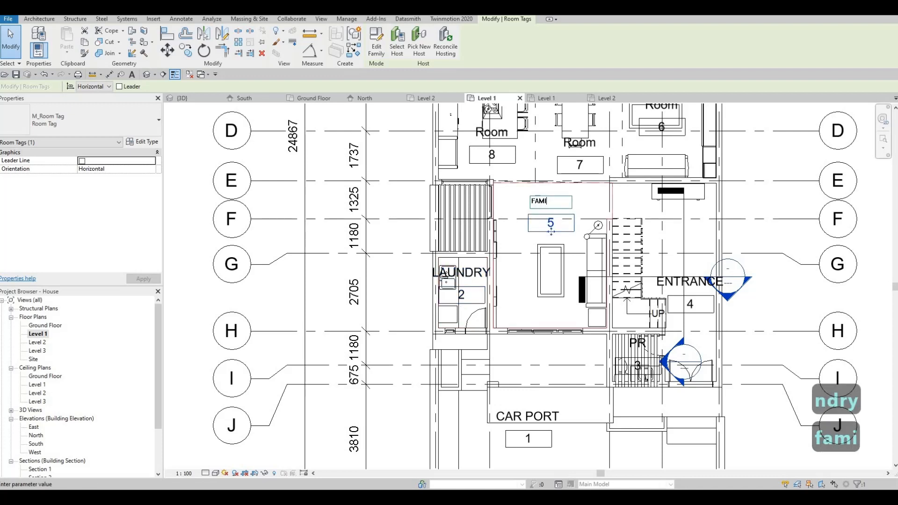
text(room)
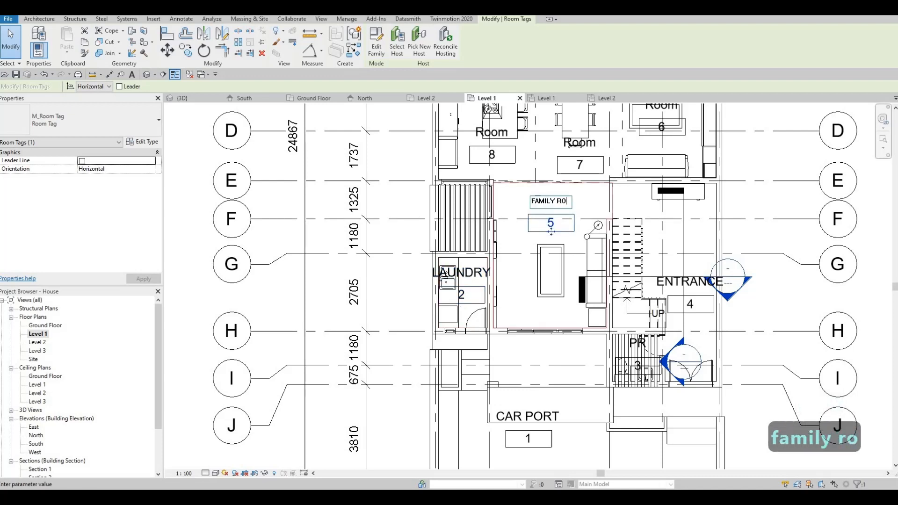
click(596, 200)
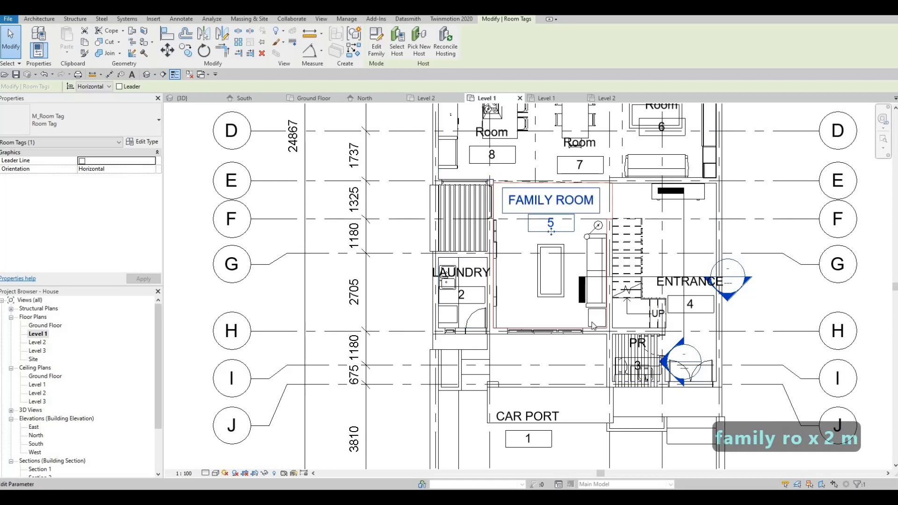
- Shorten the name of room 5 to FAMILY
middle_drag(559, 200, 556, 320)
key(Escape)
double_click(556, 320)
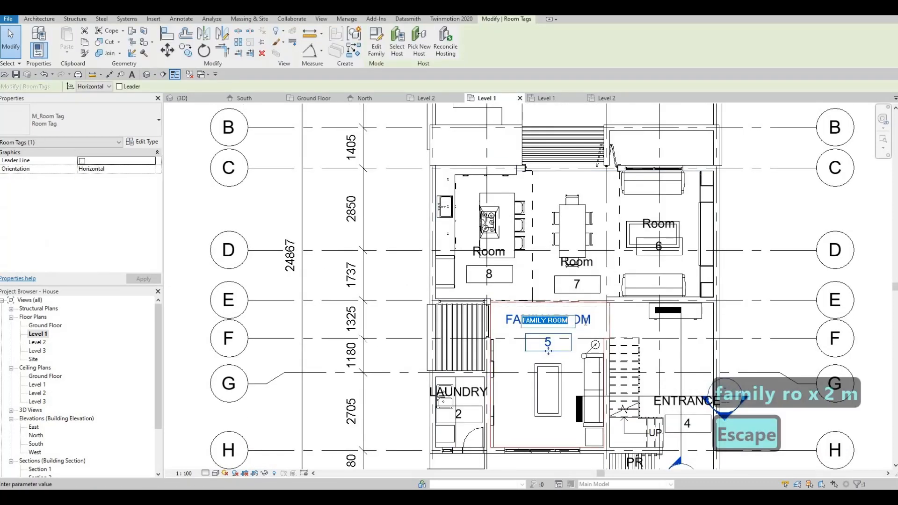
key(BackSpace)
key(BackSpace)
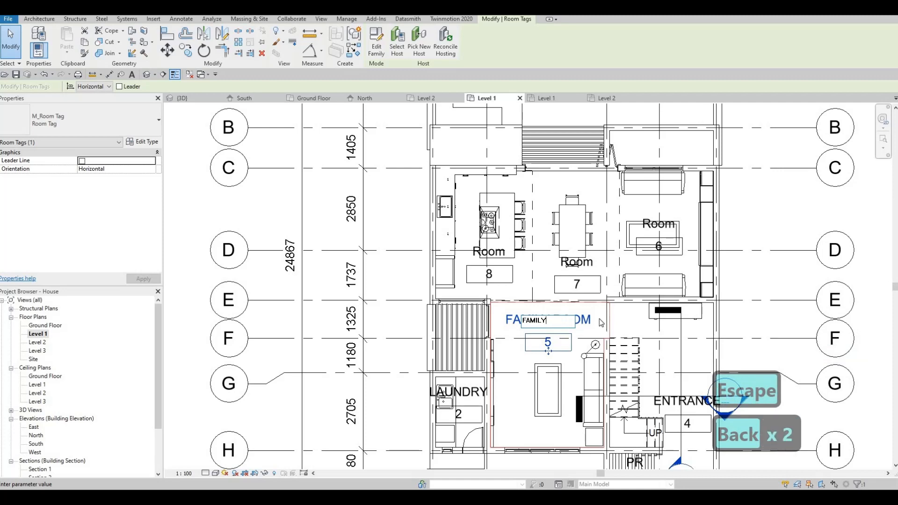
click(650, 259)
middle_drag(649, 258, 648, 275)
key(Escape)
key(Escape)
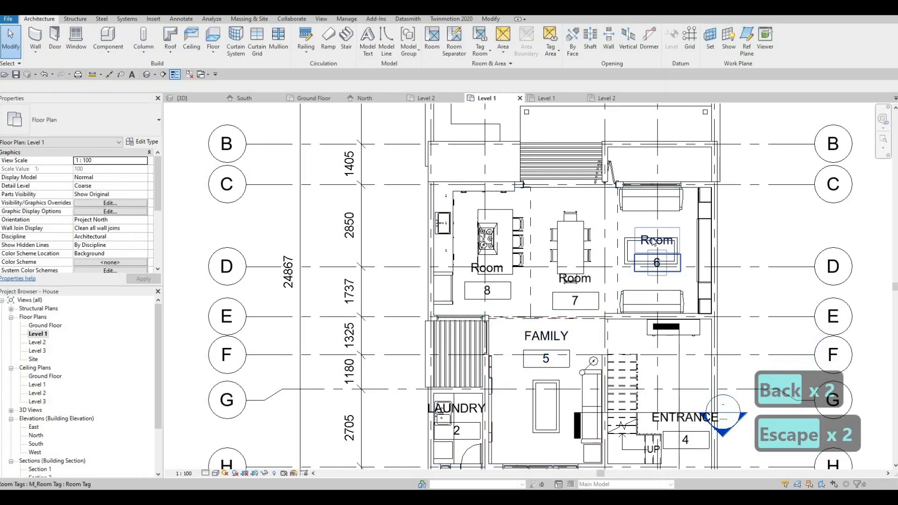
- Rename room 6, with the two sofas, as LIVING and room 7, with the dining table, as DINING
double_click(654, 241)
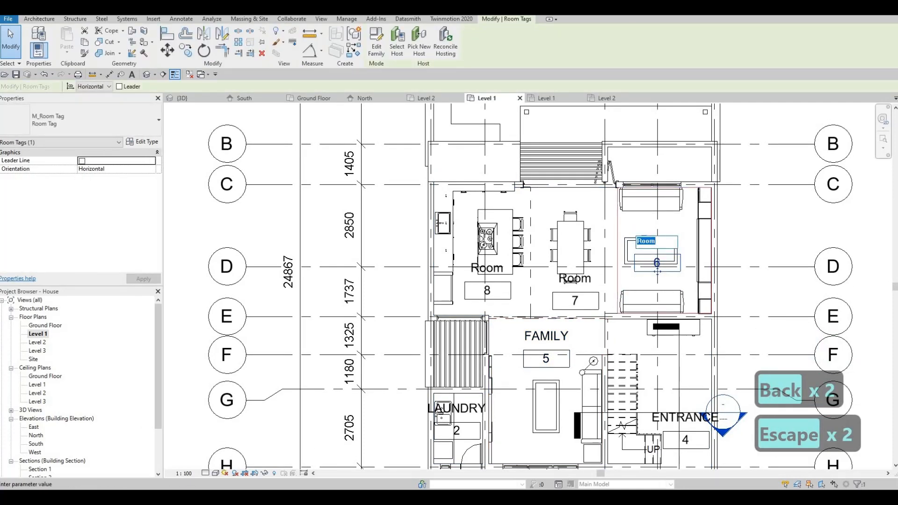
text(living)
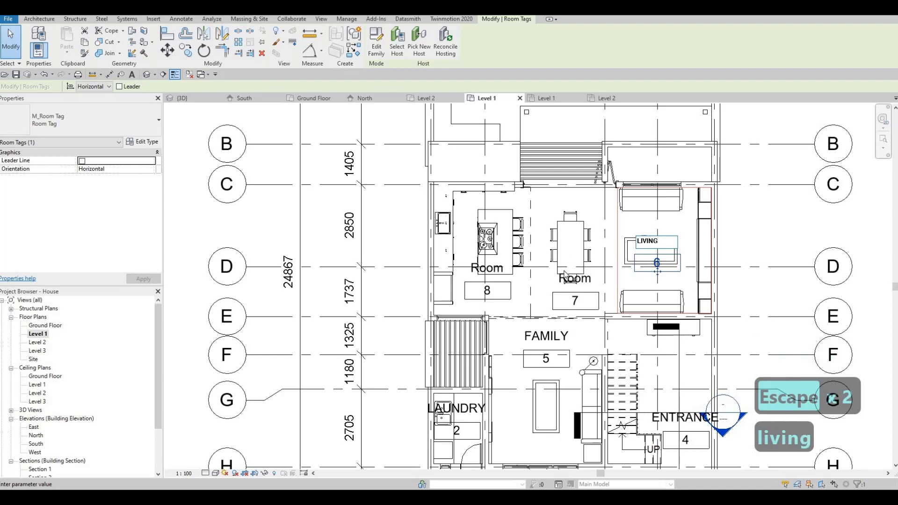
double_click(564, 280)
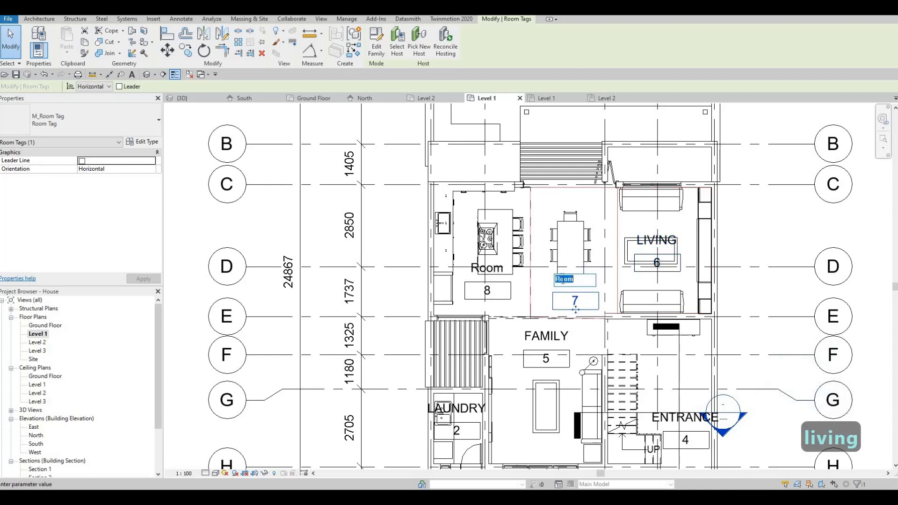
text(DINIBN)
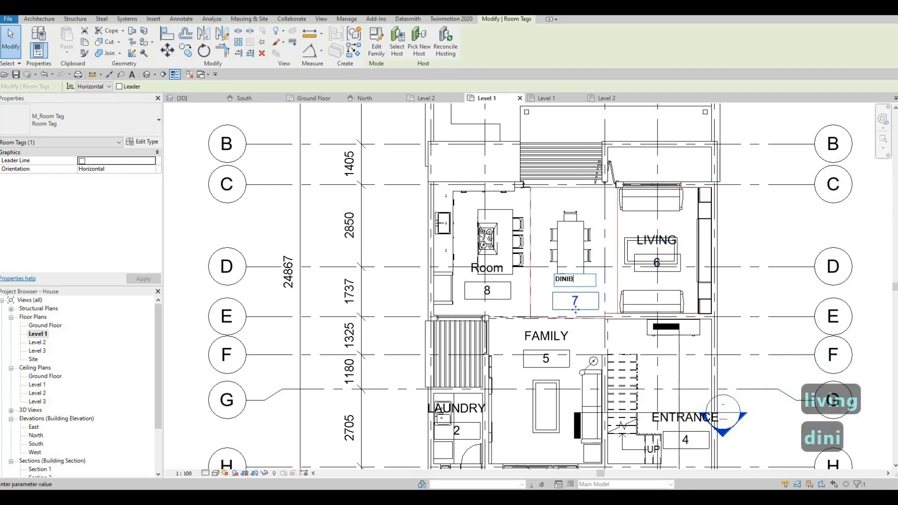
key(BackSpace)
key(BackSpace)
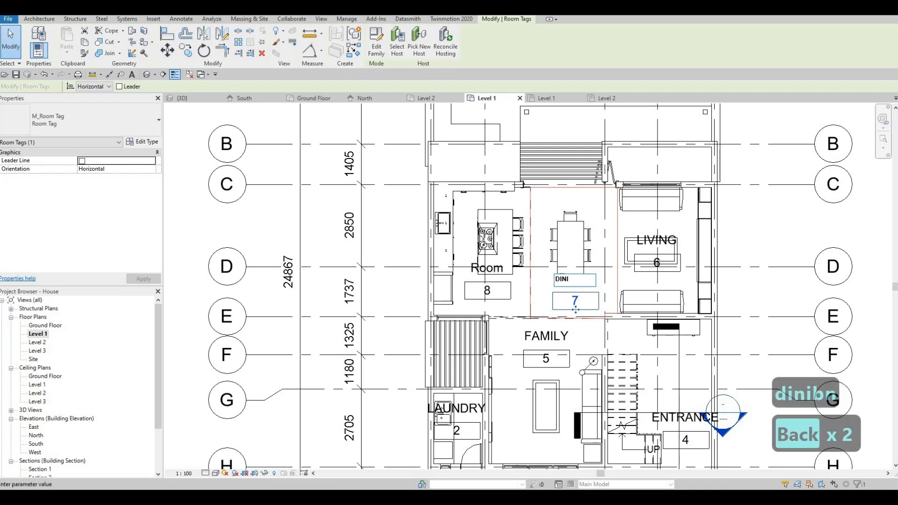
text(NG)
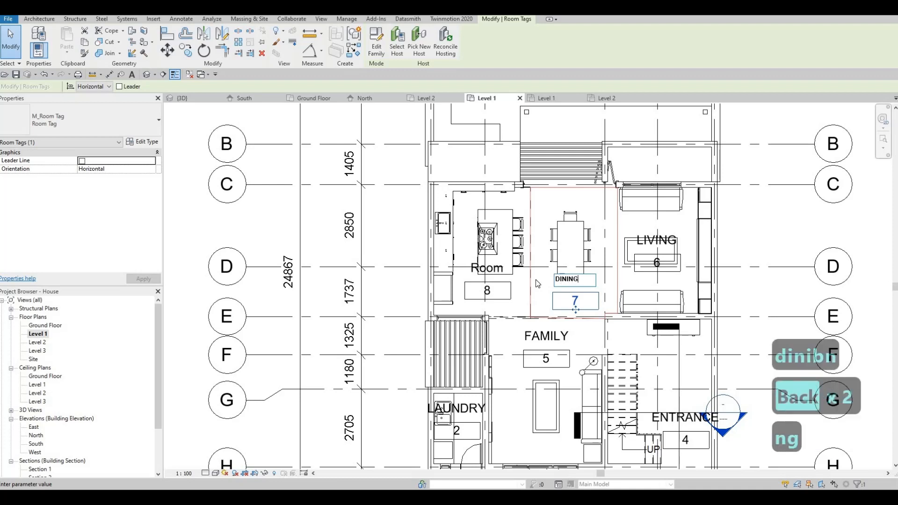
- Rename room 8, the room with the cooktop island, as KITCHEN
click(490, 271)
click(490, 270)
click(490, 269)
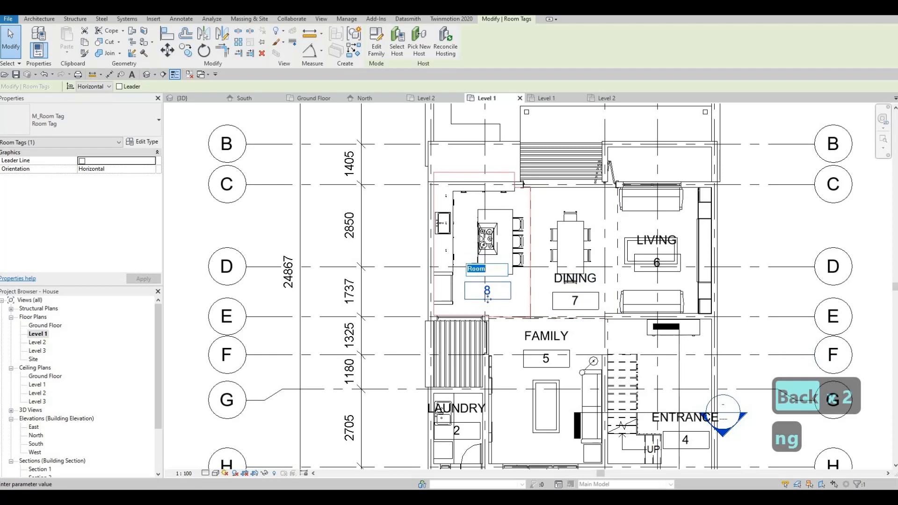
text(KITCHN)
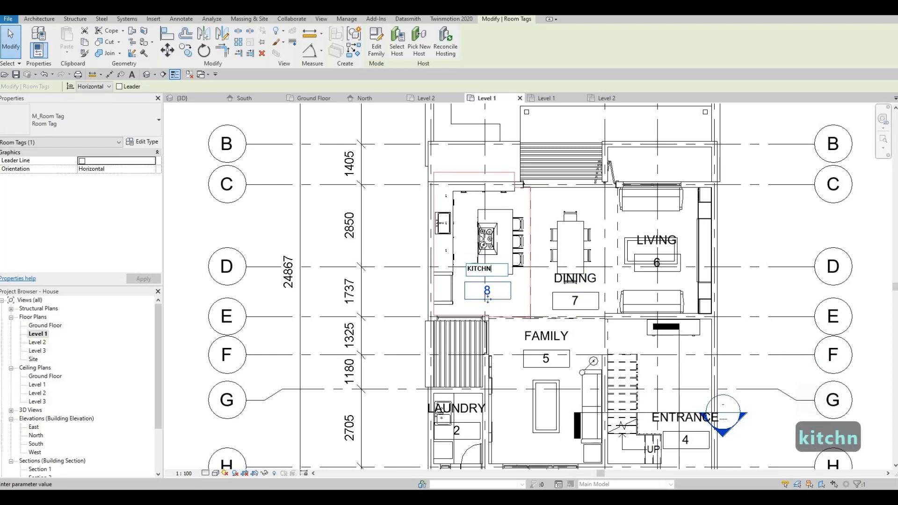
key(BackSpace)
text(EN)
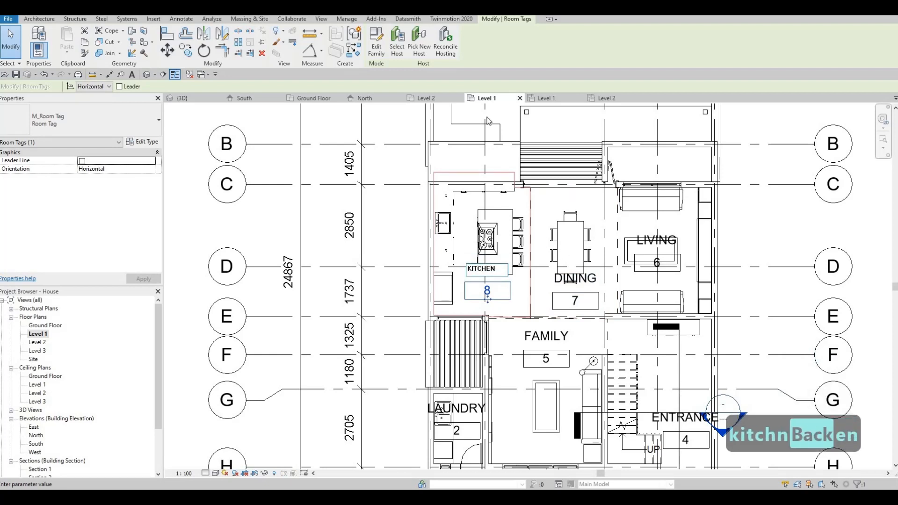
key(Escape)
key(Escape)
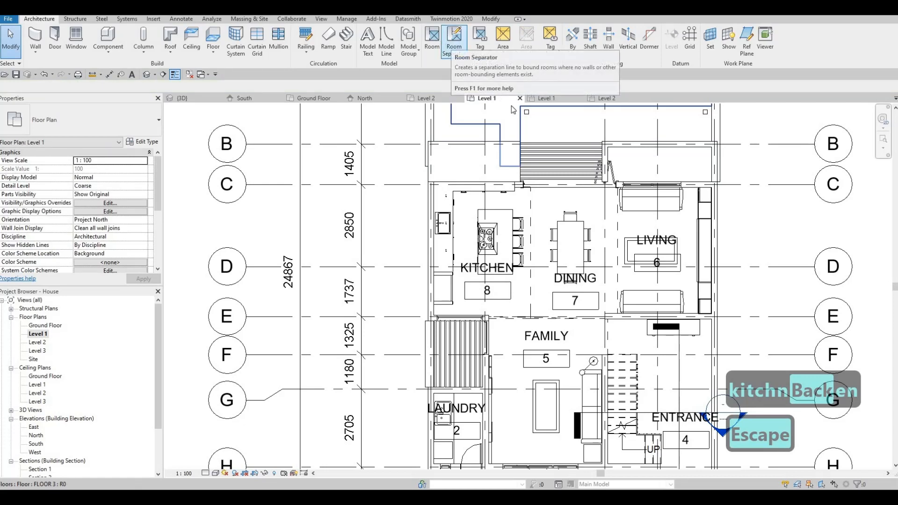
- Place a tagged room in the outdoor area between grids A and B on Level 1
click(432, 40)
mouse_move(572, 114)
middle_down()
mouse_move(571, 261)
mouse_move(560, 307)
middle_up()
click(570, 248)
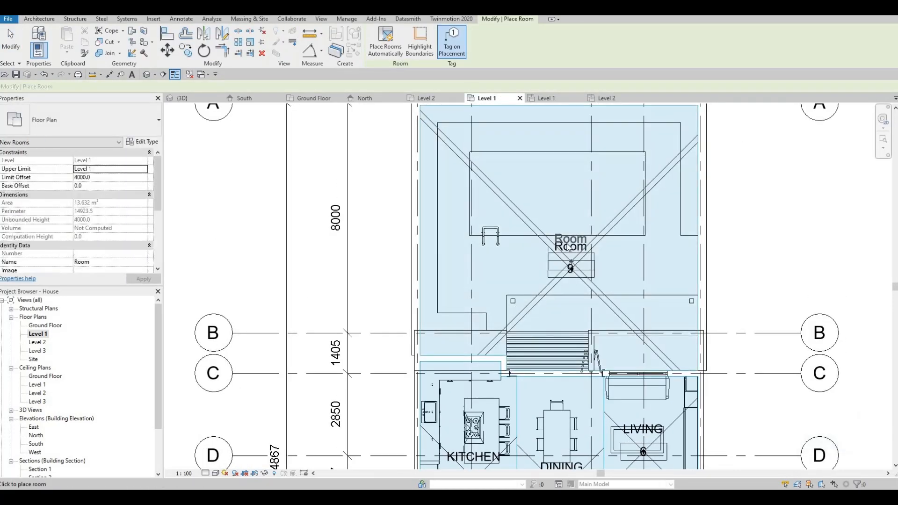
key(Escape)
key(Escape)
- Rename room 9 in the outdoor area as BACKYARD
click(569, 247)
click(570, 246)
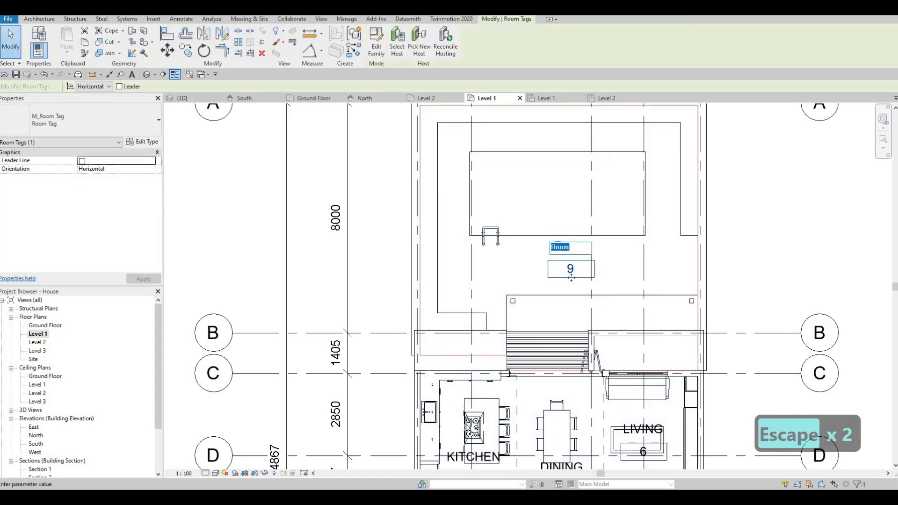
text(BACKYARD)
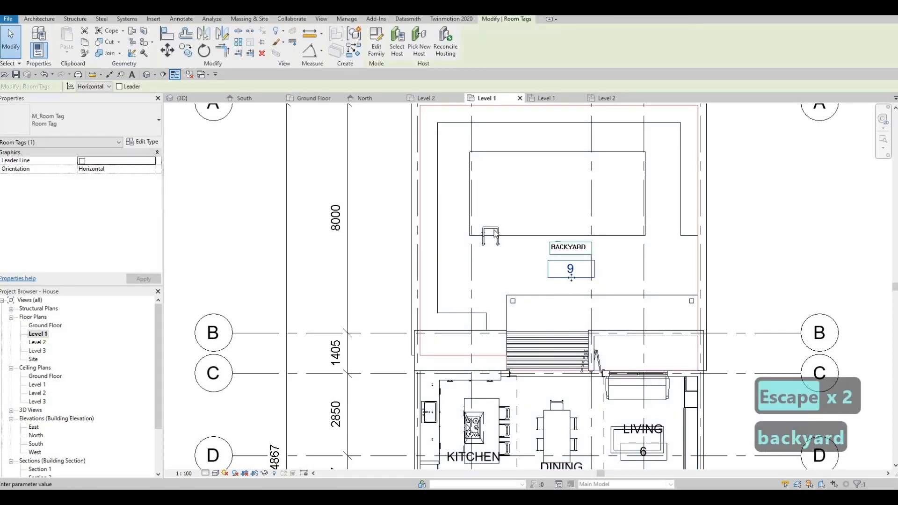
click(431, 256)
key(Escape)
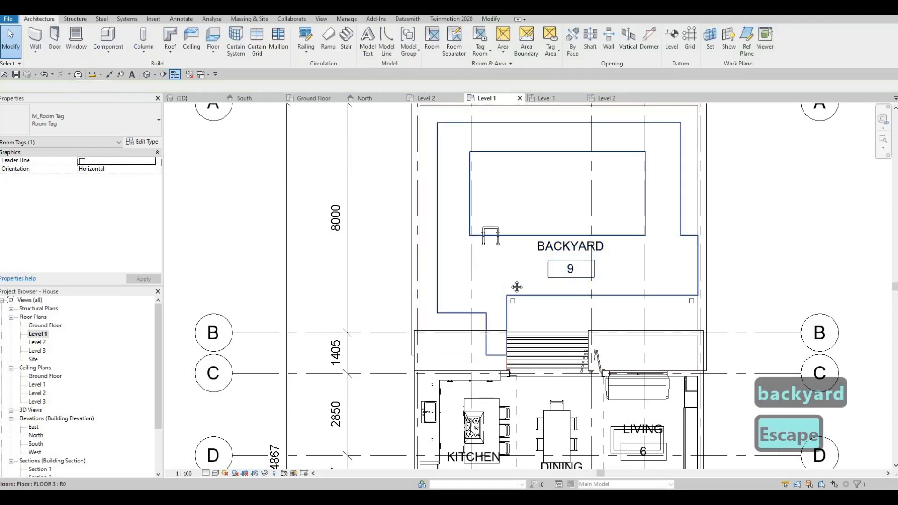
- Open the Level 2 floor plan
scroll(510, 286, down, 2)
middle_drag(543, 259, 540, 246)
scroll(559, 276, down, 1)
middle_drag(558, 276, 570, 243)
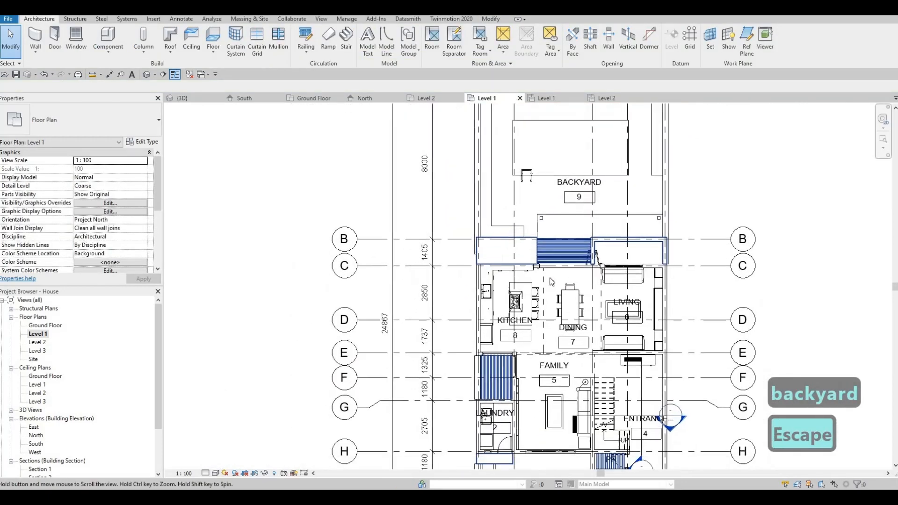
middle_drag(555, 347, 547, 281)
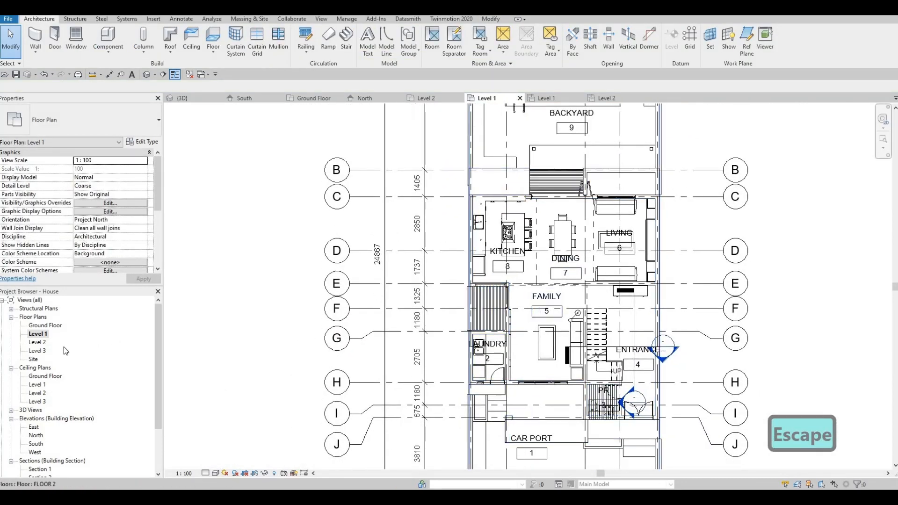
double_click(37, 342)
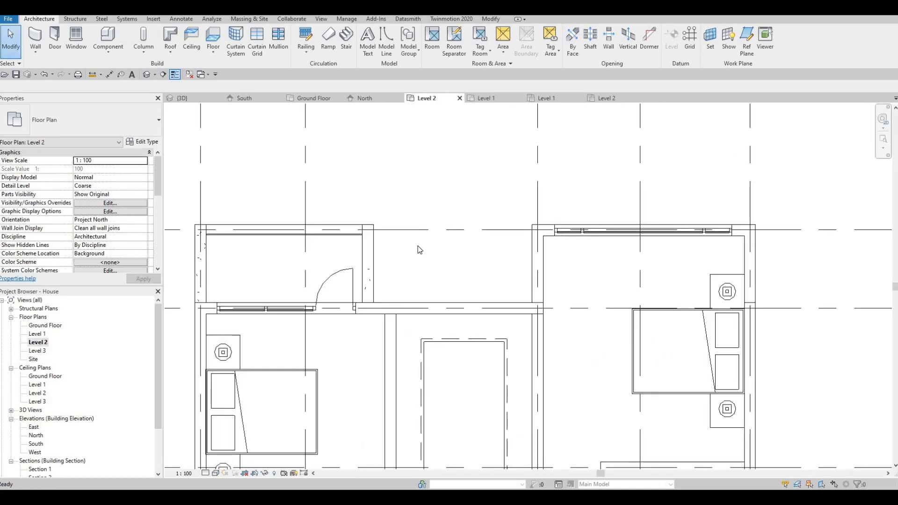
middle_drag(424, 199, 424, 238)
scroll(423, 238, down, 5)
key(Escape)
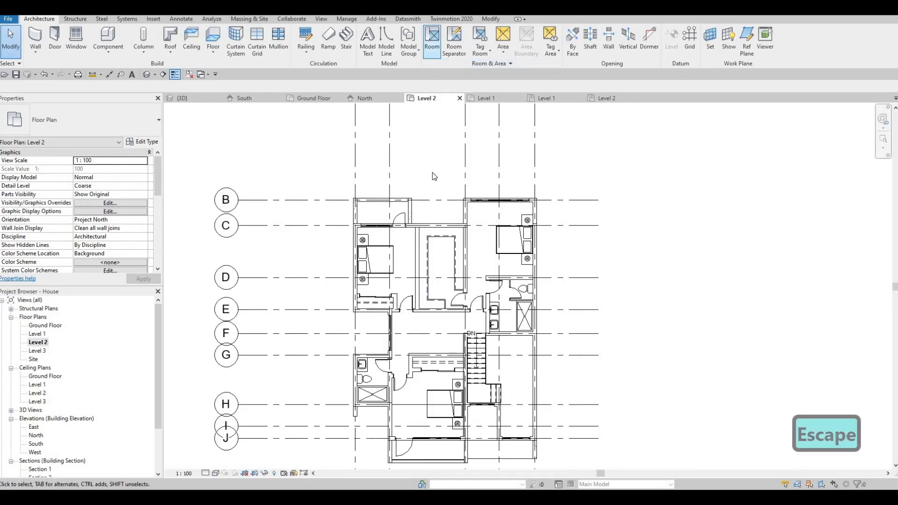
- Place tagged rooms on Level 2 in the central hallway, the bedroom between grids G and J, and its adjacent bathroom
middle_drag(459, 290, 482, 230)
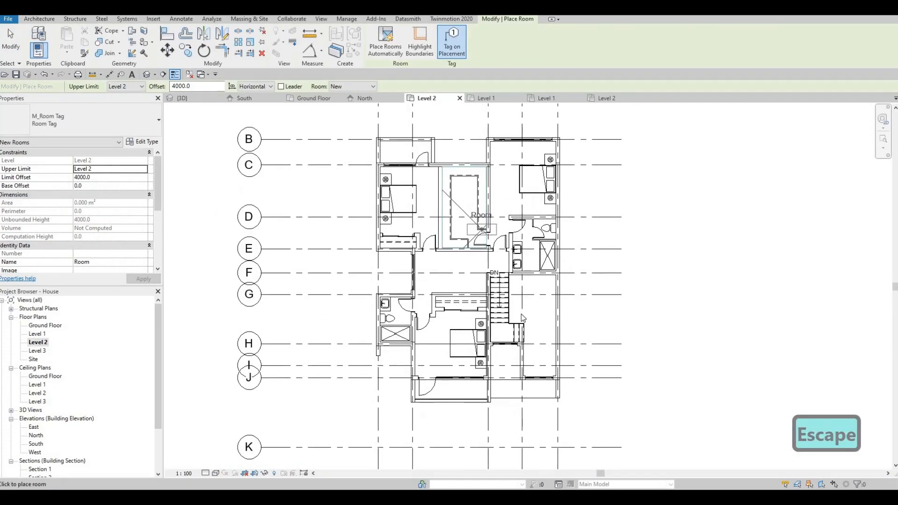
scroll(522, 316, up, 2)
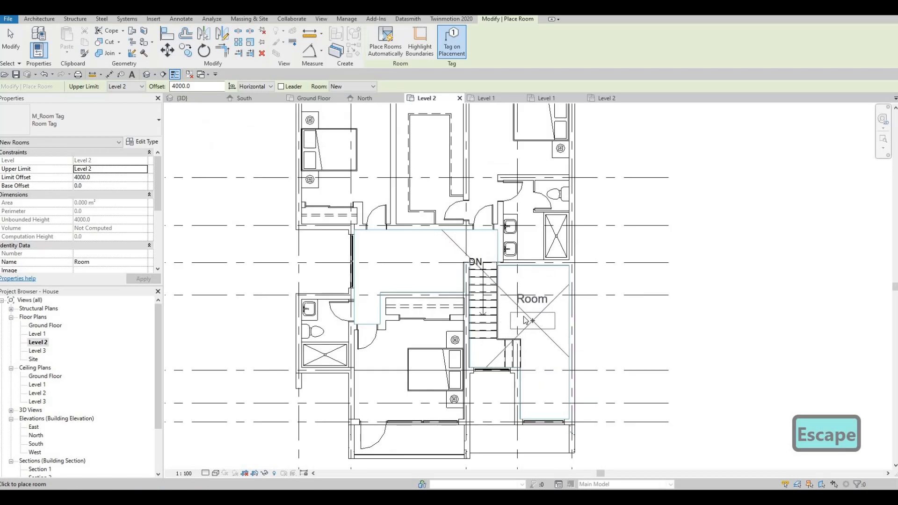
click(418, 265)
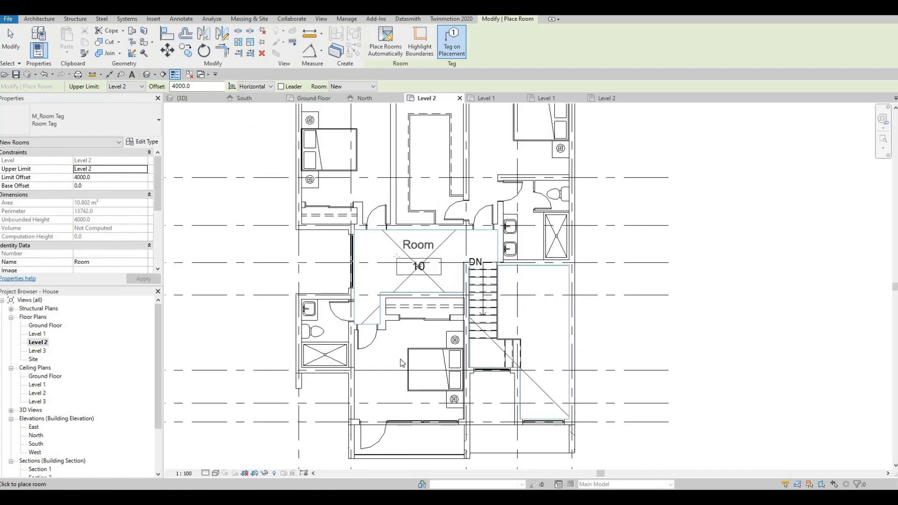
click(329, 332)
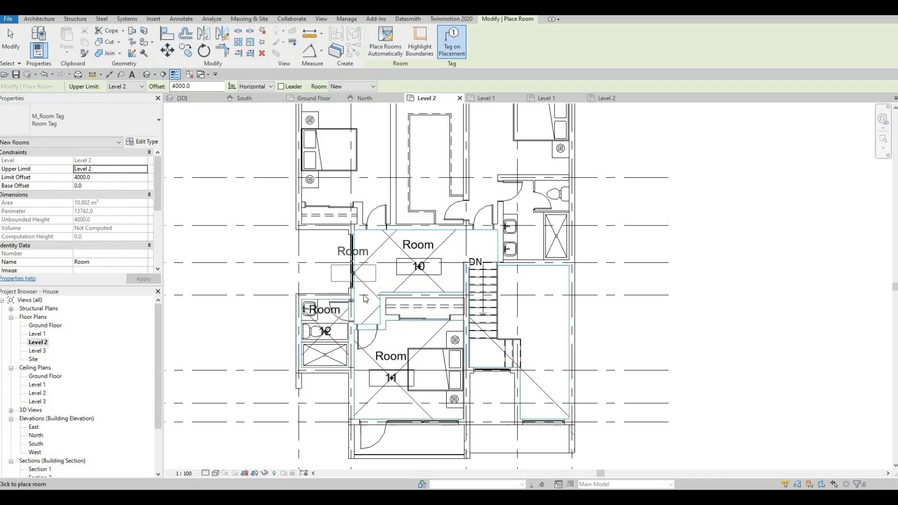
- Place tagged rooms in the two bedrooms below grid B, the space between them, and the bathroom above the stairs
middle_drag(350, 189, 352, 274)
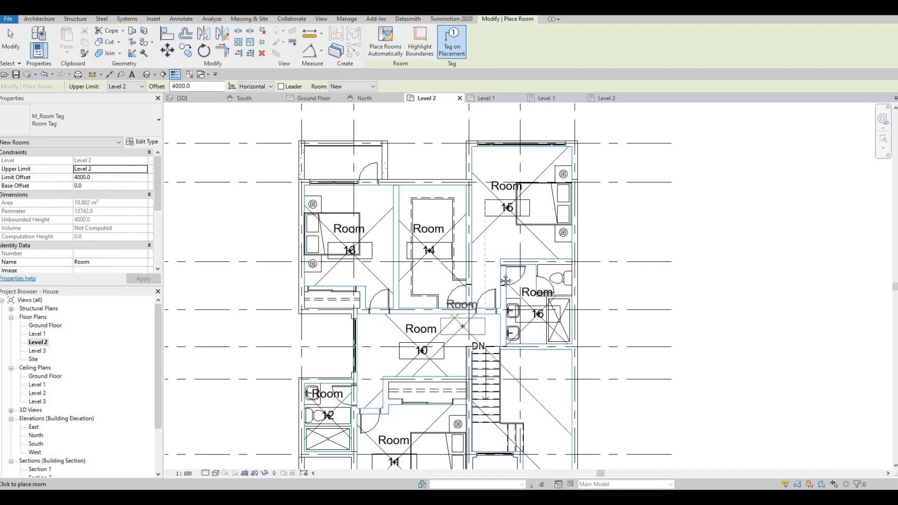
middle_drag(461, 333, 525, 264)
key(Escape)
key(Escape)
key(Escape)
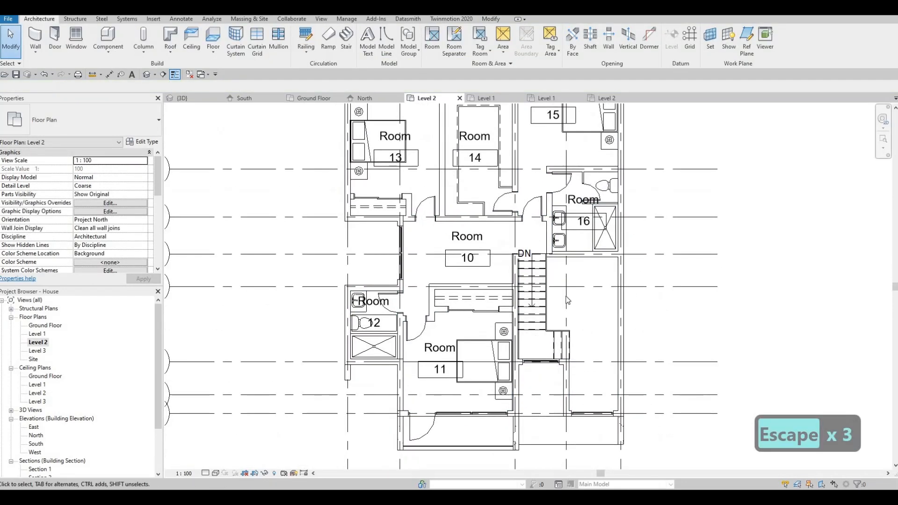
- Rename room 10, the central hallway beside the stairs, as CORRIDOR
double_click(472, 238)
text(co)
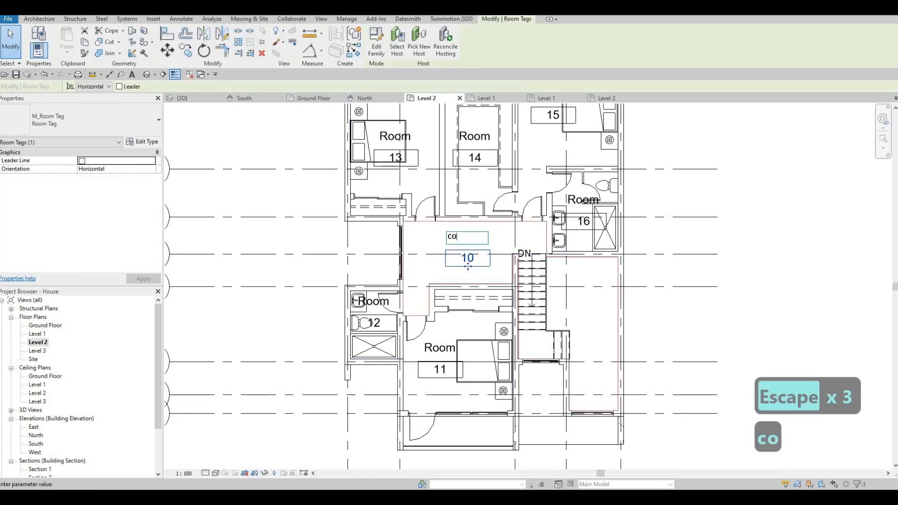
text(rridor)
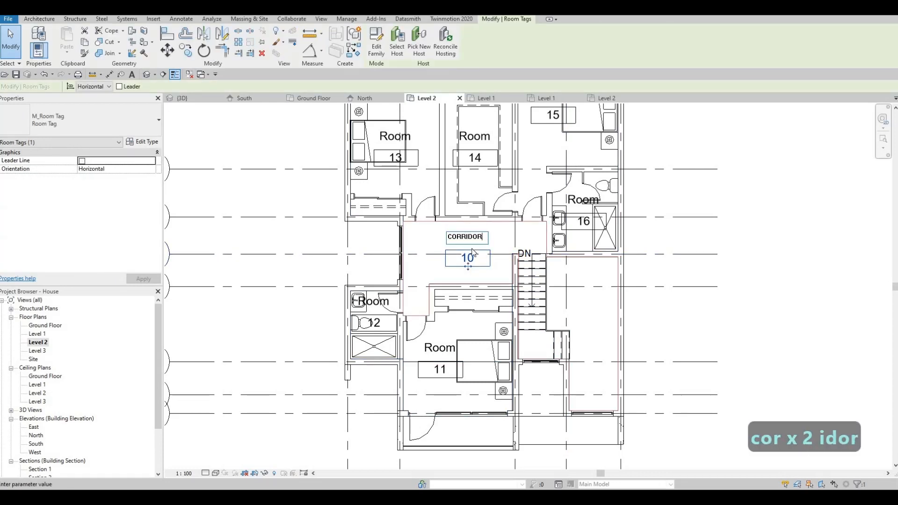
click(532, 265)
middle_drag(533, 266, 529, 360)
key(Escape)
- Rename room 15, the bedroom above the bathroom next to the stairs, as MASTERS
click(545, 187)
click(546, 187)
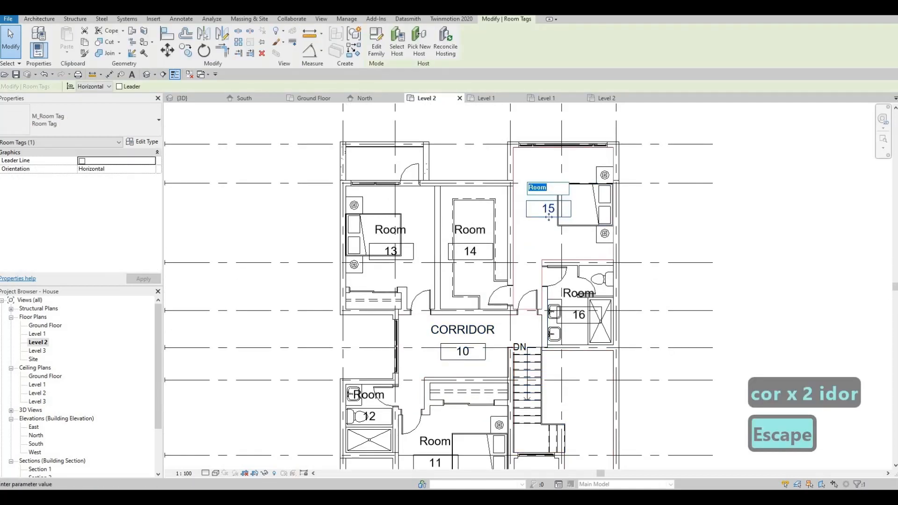
text(MASTERS)
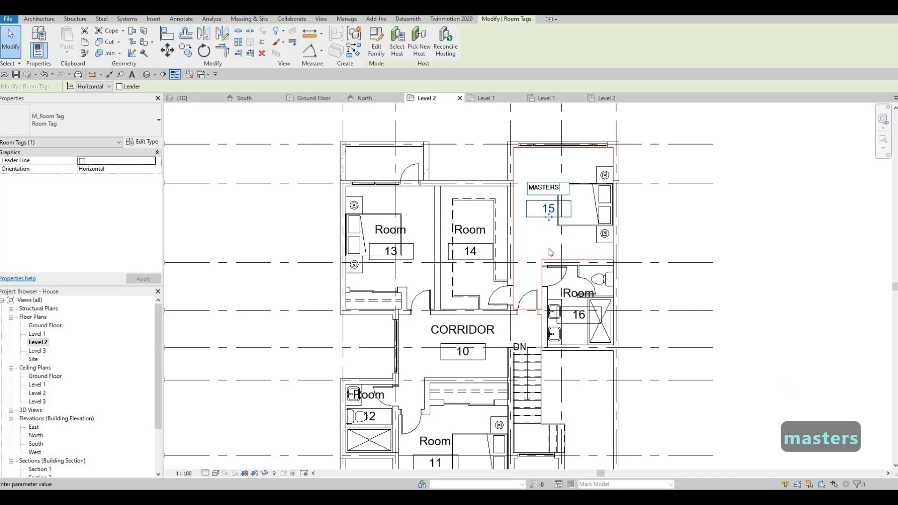
- Rename room 14, the space between the two bedrooms below grid C, as W.I.C
click(499, 246)
key(Escape)
key(Escape)
click(480, 229)
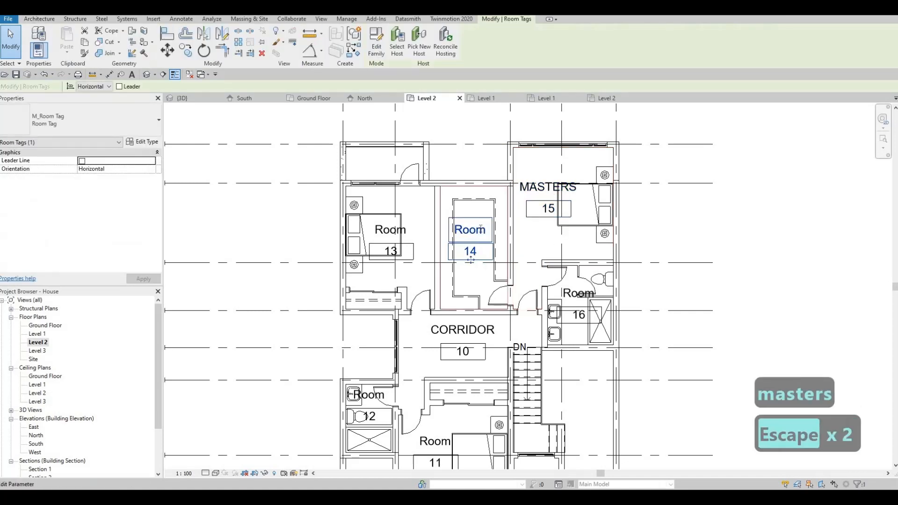
click(481, 228)
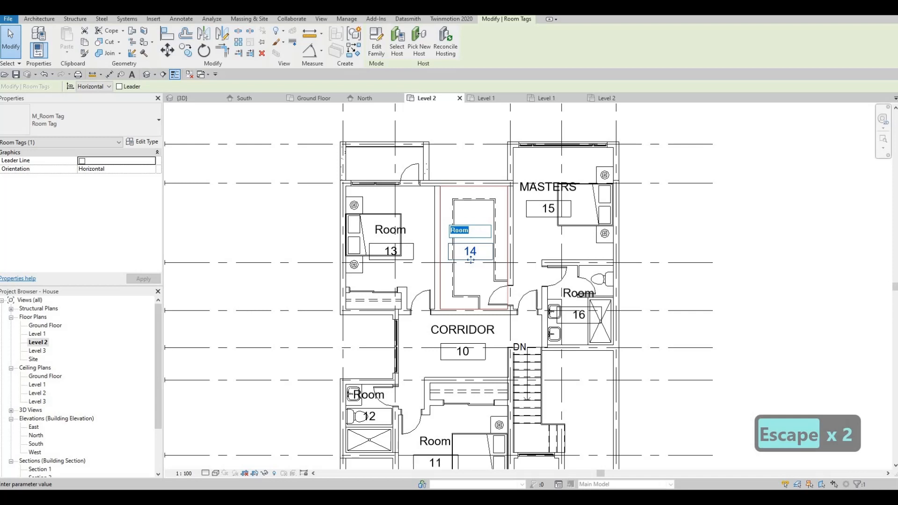
text(W.I.)
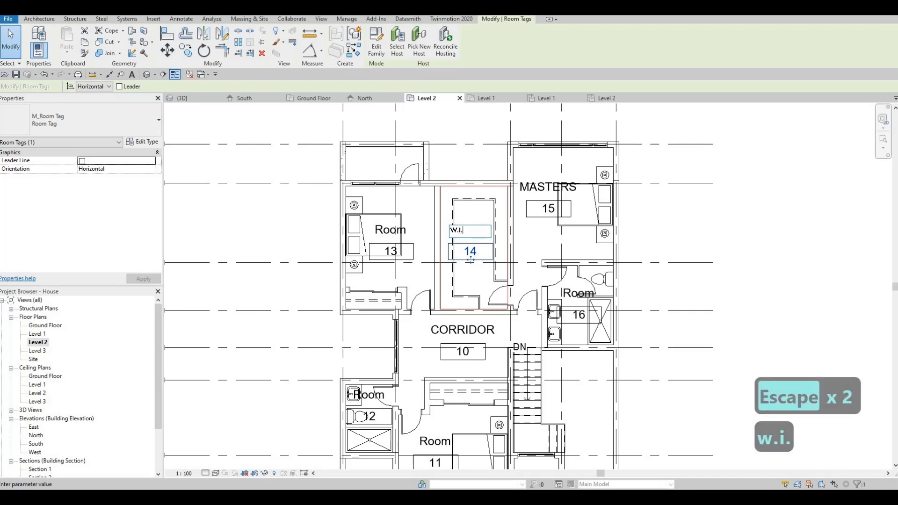
text(C.)
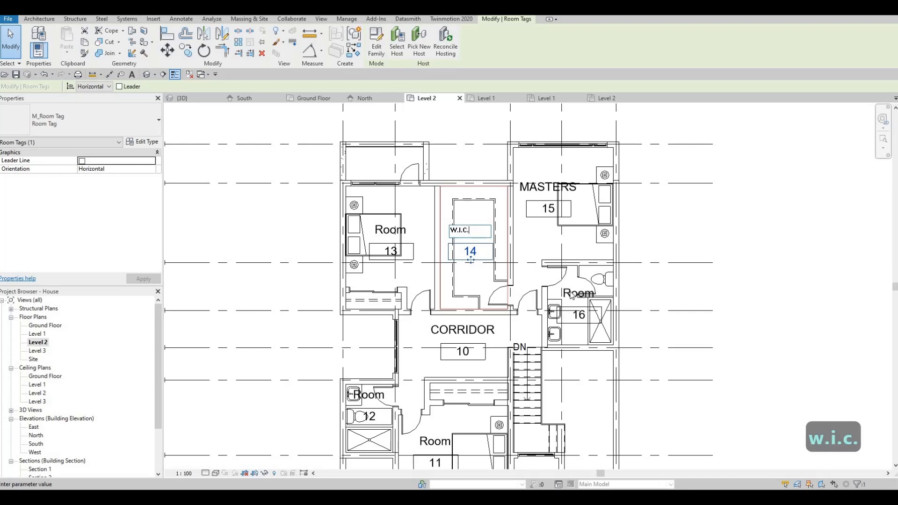
- Rename room 16, the bathroom adjoining the MASTERS room, as ENSUITE
click(571, 294)
click(570, 293)
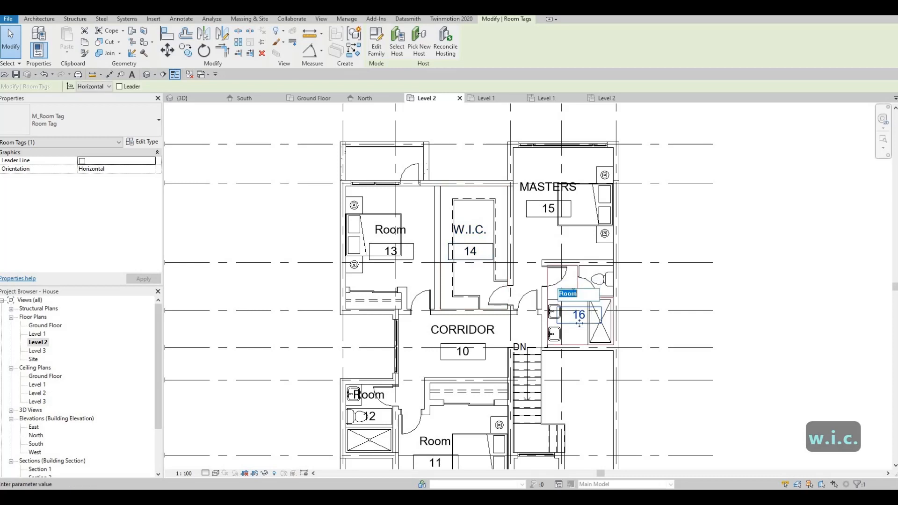
text(ENSUI)
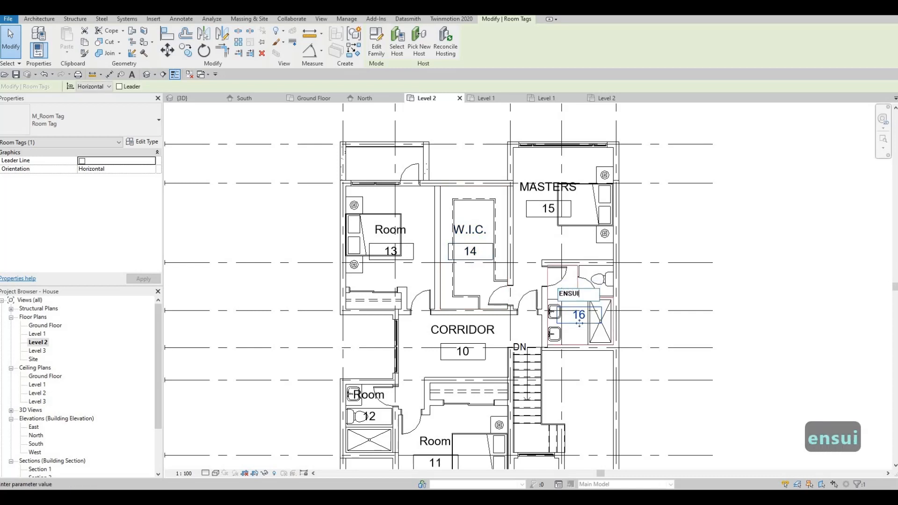
text(TE)
click(471, 301)
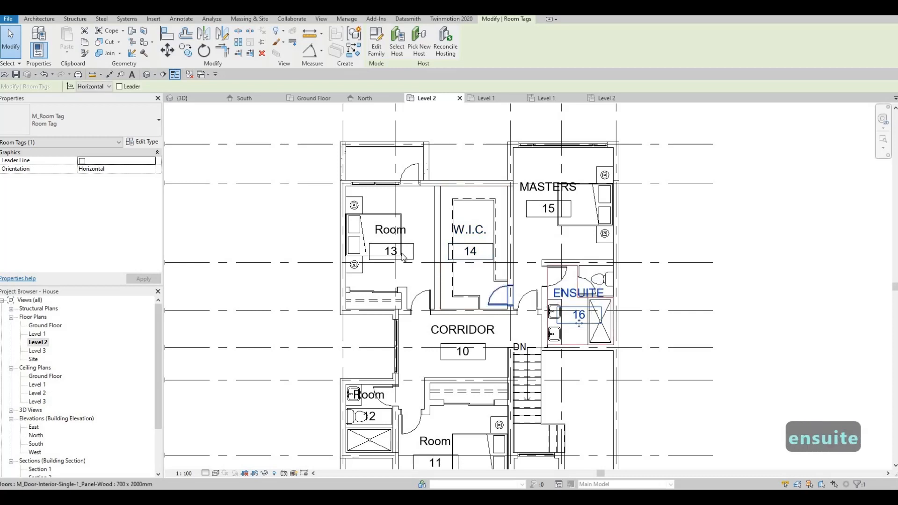
key(Escape)
- Rename room 13, the bedroom beside the W.I.C., as BEDROOM 1
click(393, 230)
click(396, 228)
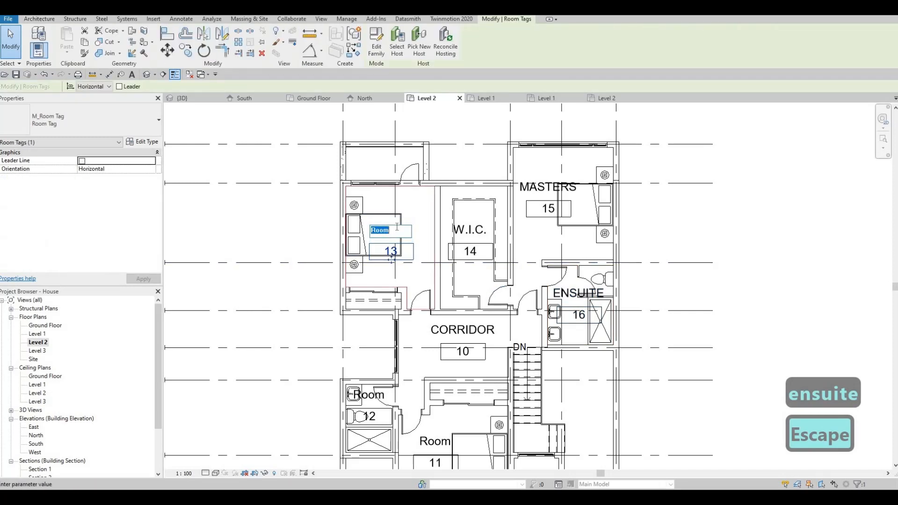
text(bedroom1)
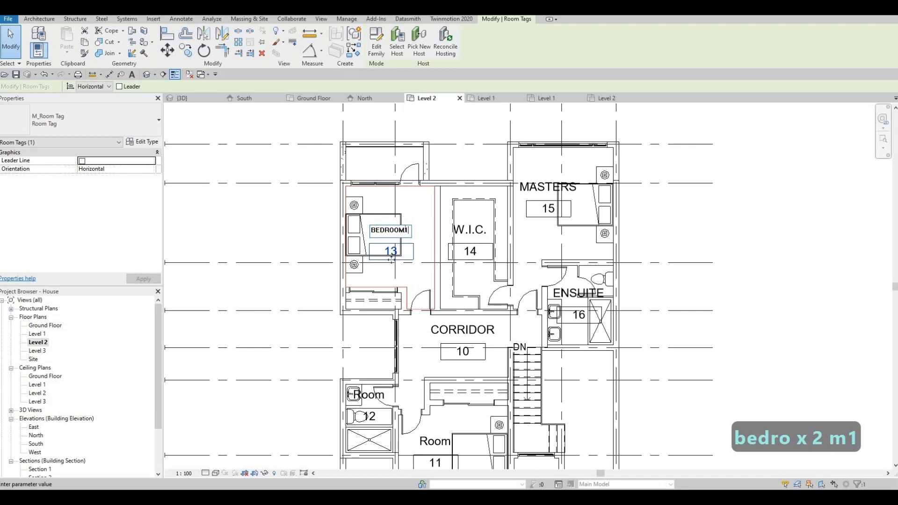
click(444, 367)
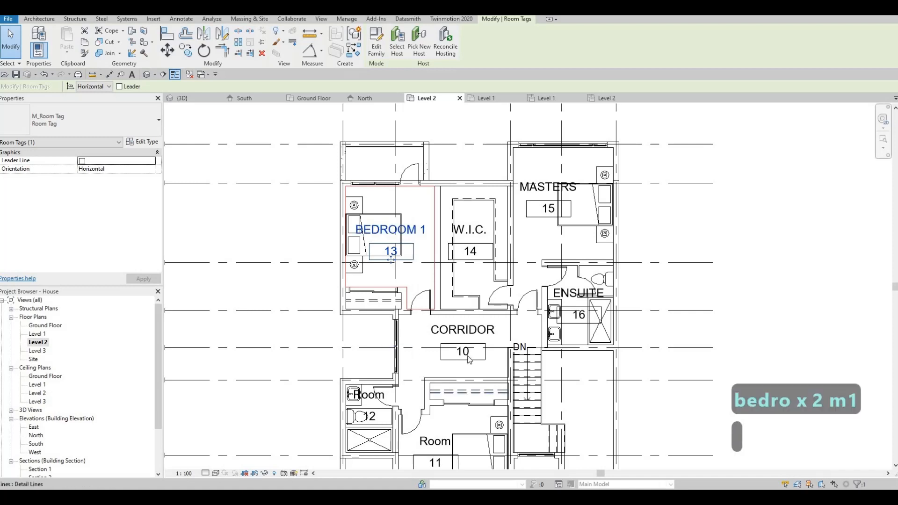
- Rename room 11, the bedroom between grids G and J, as BEDROOM 2
middle_drag(444, 366, 474, 277)
click(468, 351)
click(468, 351)
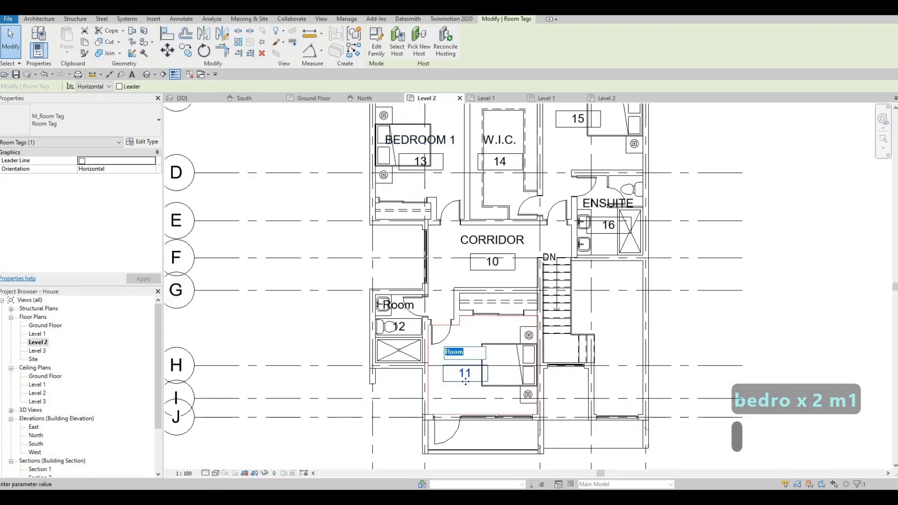
text(bedroom 2)
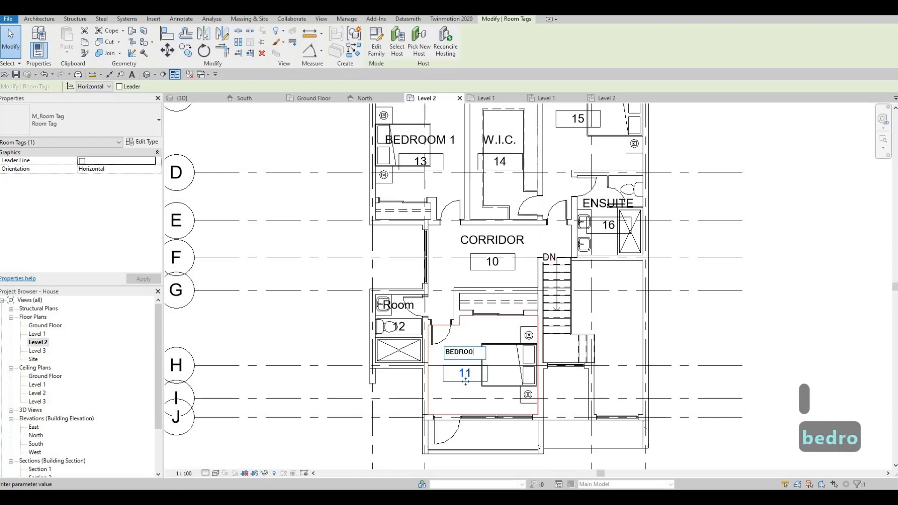
click(396, 333)
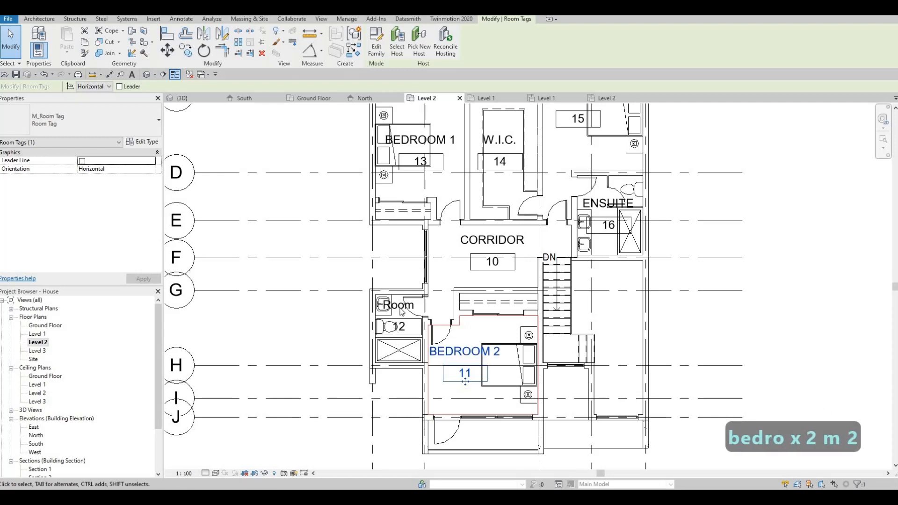
key(Escape)
- Rename room 12, the small bathroom next to BEDROOM 2, as BATHROOM COMMON
click(399, 333)
click(398, 305)
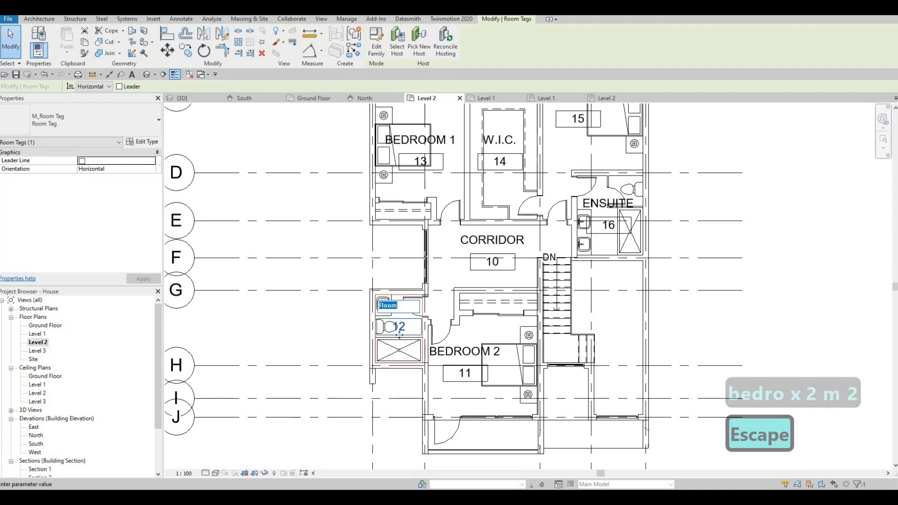
text(bat)
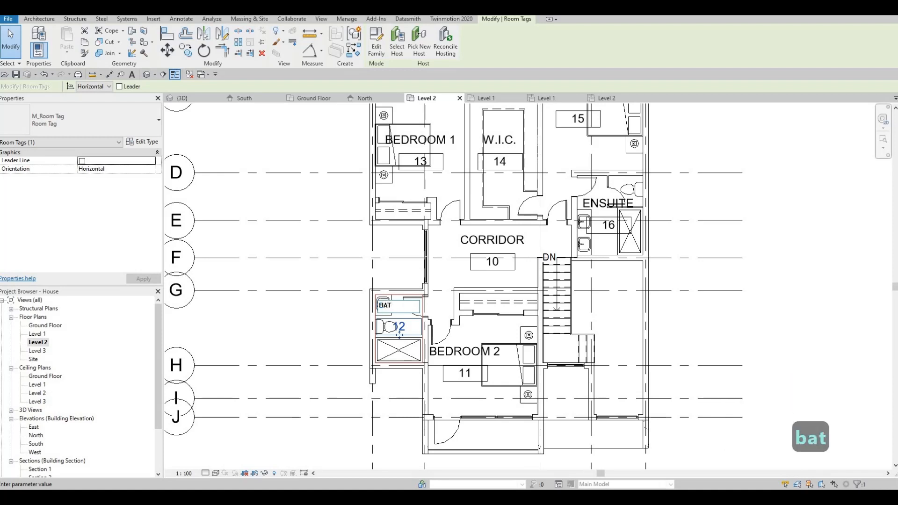
text(hroom co)
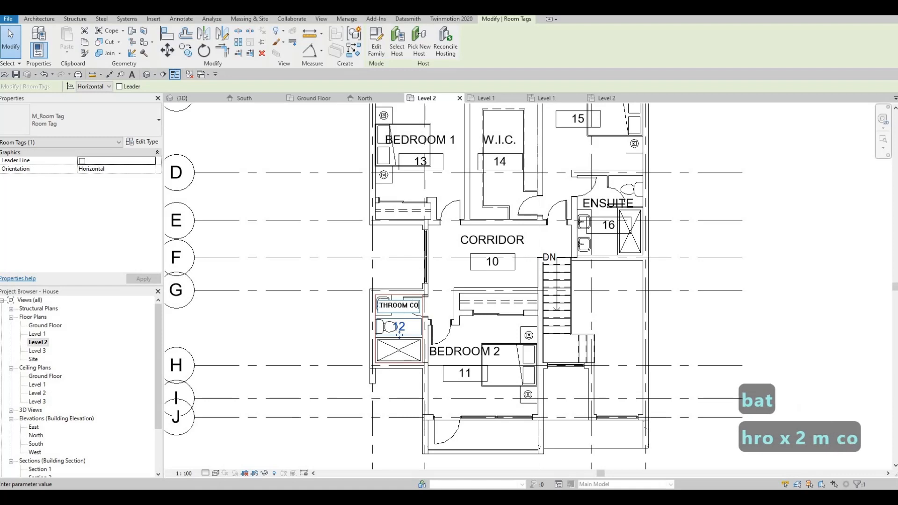
text(mm)
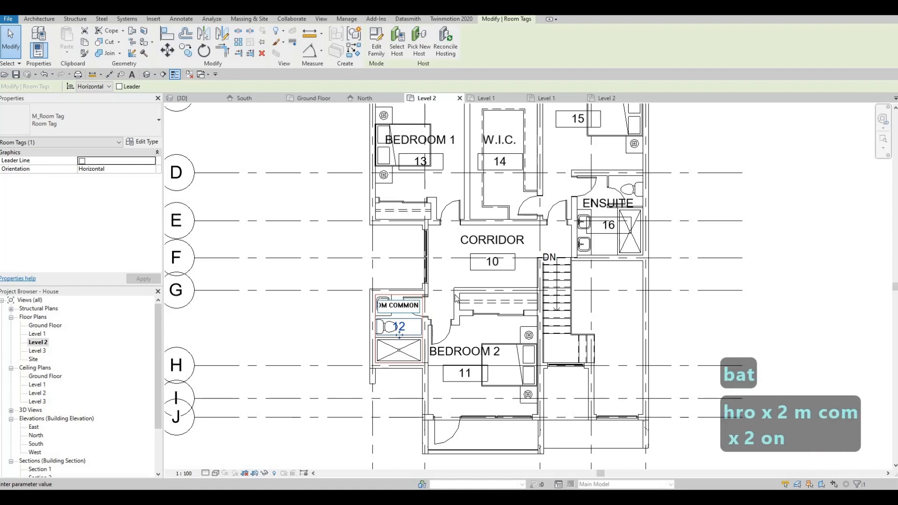
click(456, 298)
key(Escape)
key(Escape)
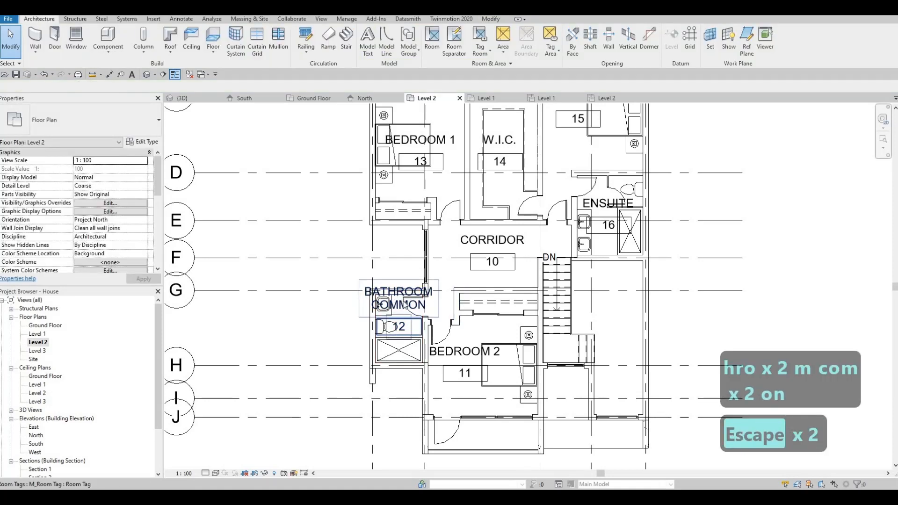
- Change room 12's name to SHARED BATHROOM by removing COMMON and adding SHARED in front
click(406, 305)
click(405, 305)
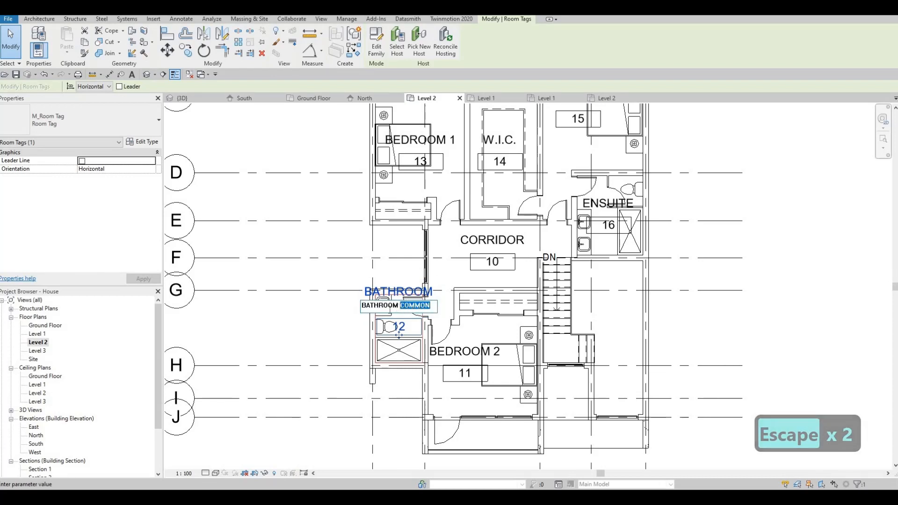
key(BackSpace)
key(BackSpace)
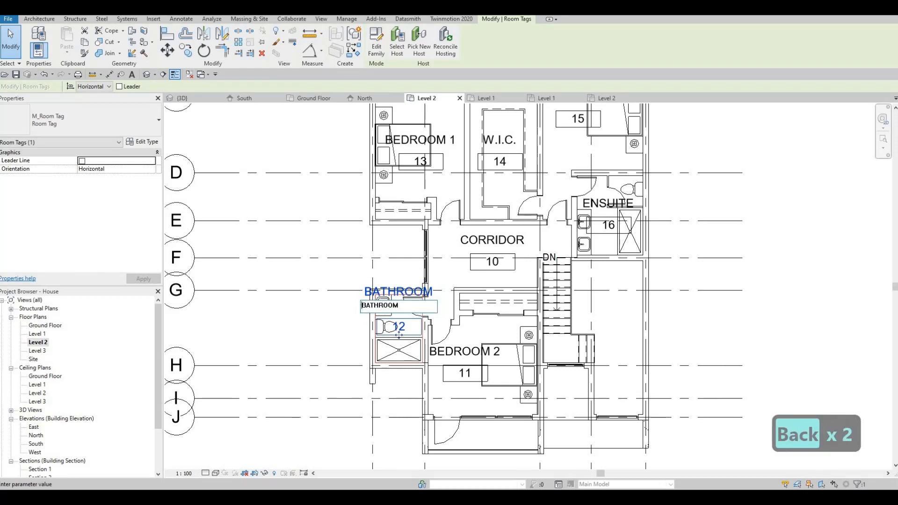
text(SHARED)
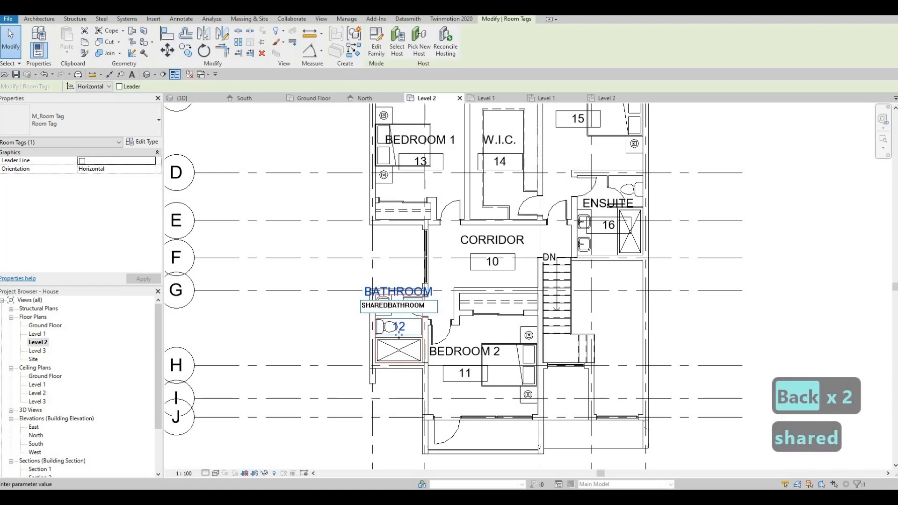
click(405, 313)
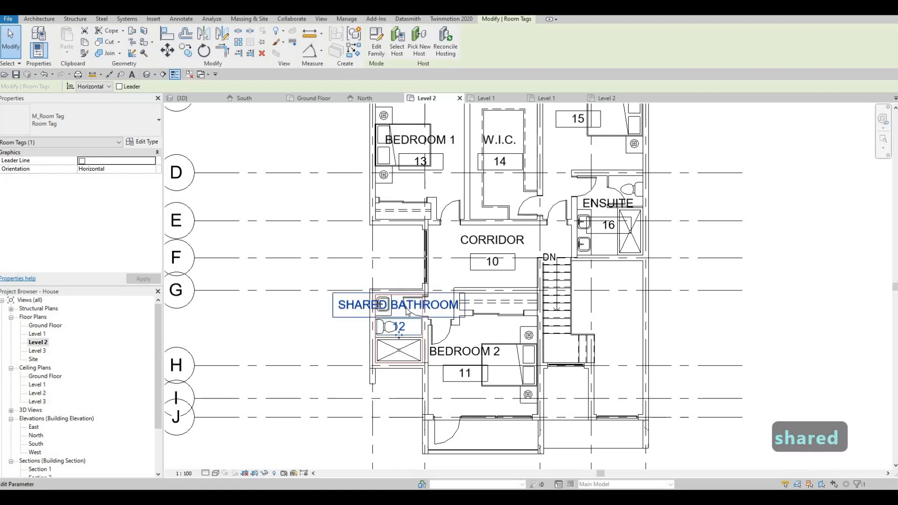
key(Escape)
- Look over the room names and tags across the whole Level 2 floor plan
scroll(550, 278, down, 2)
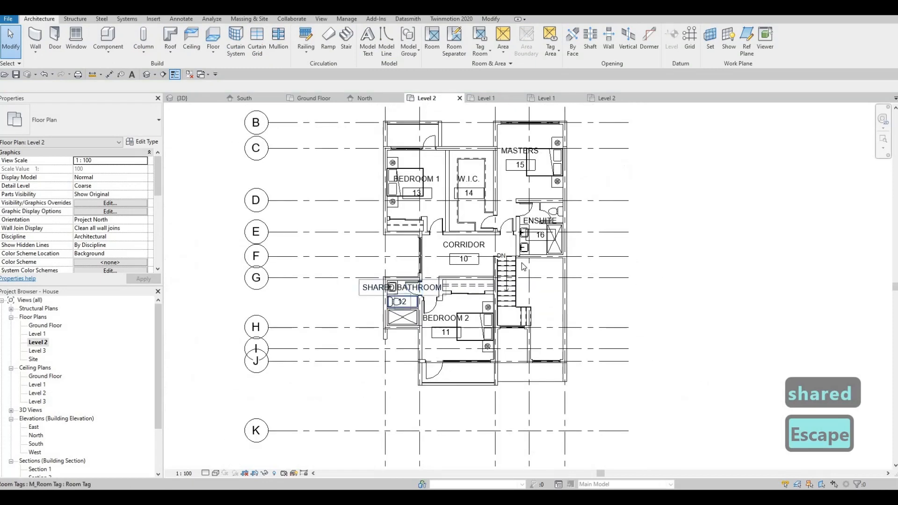
middle_drag(548, 281, 582, 310)
key(Escape)
scroll(582, 310, down, 1)
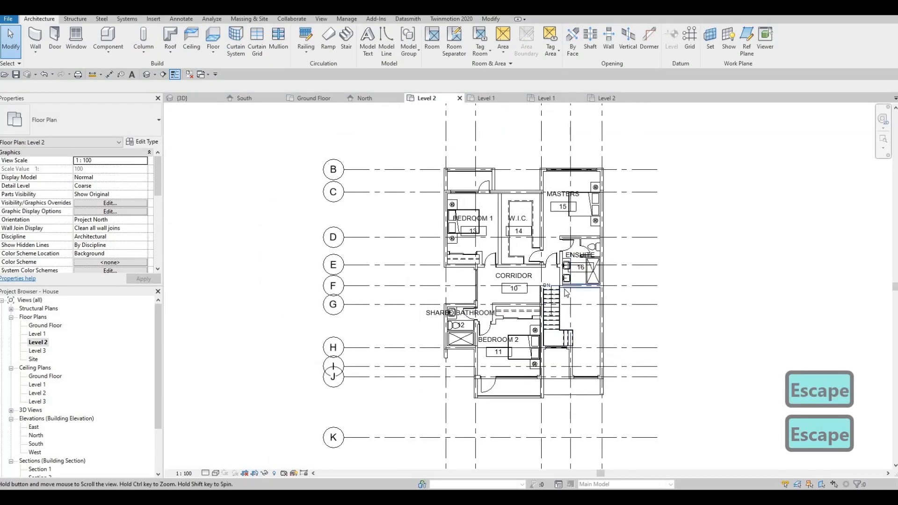
middle_drag(555, 281, 556, 260)
scroll(556, 210, down, 1)
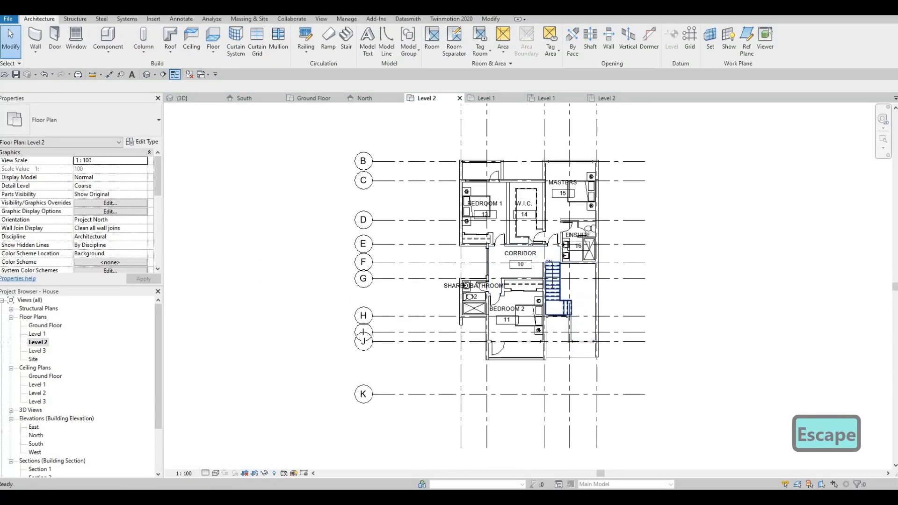
scroll(521, 235, up, 2)
scroll(546, 263, up, 1)
key(Escape)
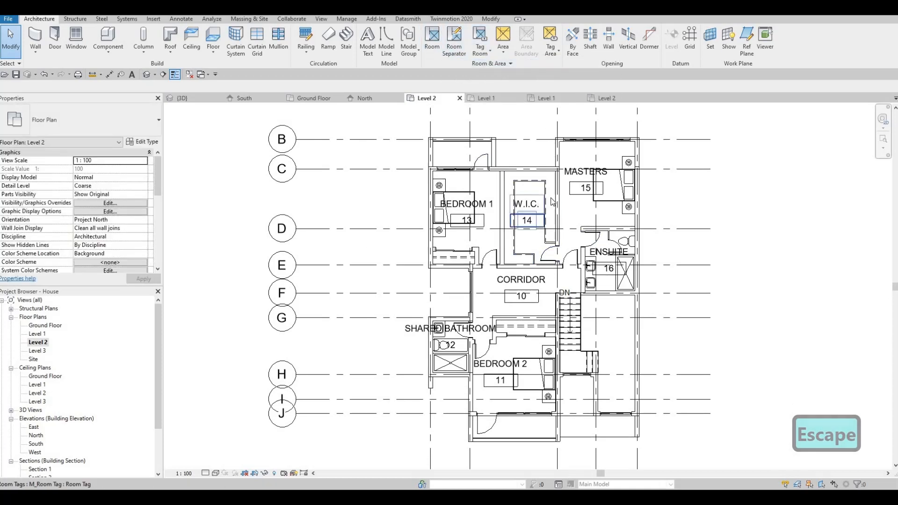
scroll(405, 223, down, 2)
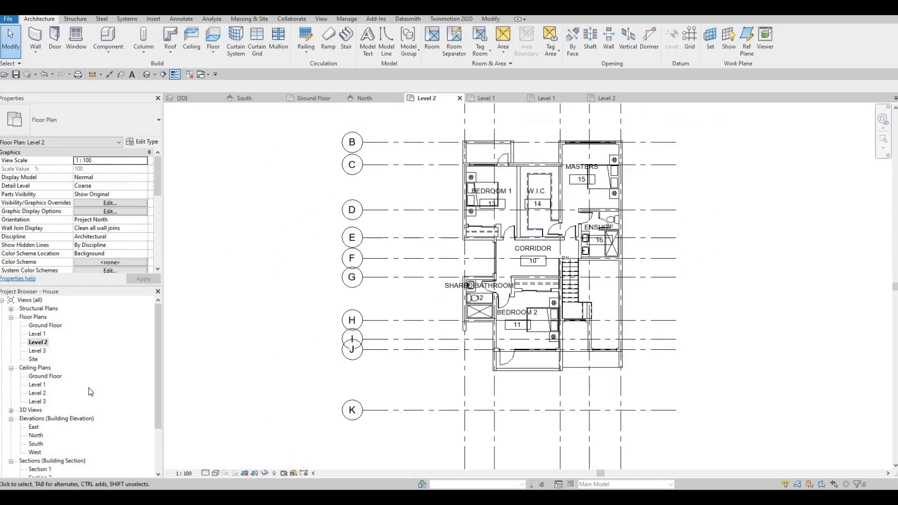
- Check the Titleblocks family folder without loading anything, and create a new sheet with the A0 metric titleblock
scroll(66, 401, down, 3)
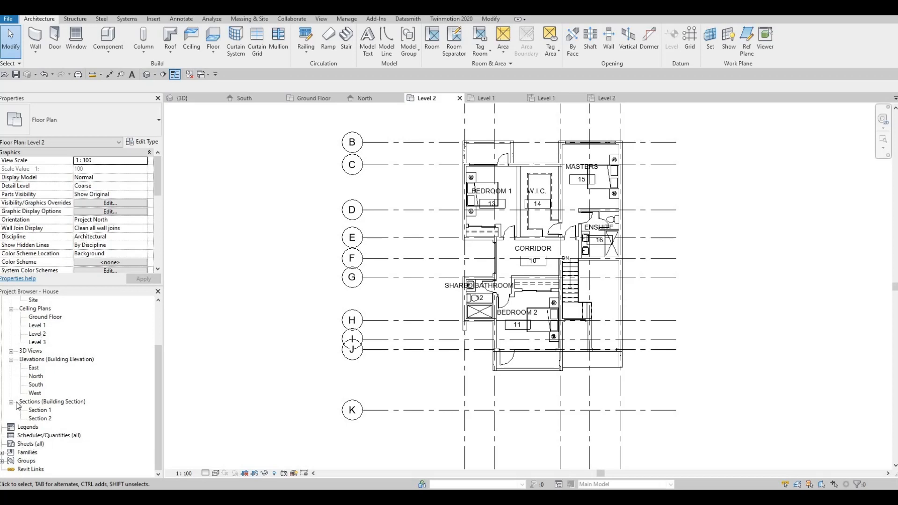
right_click(21, 445)
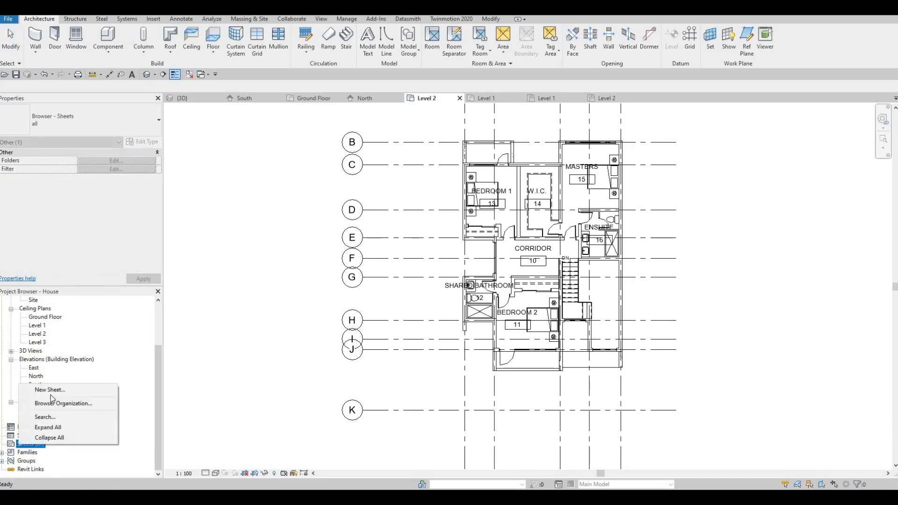
click(46, 394)
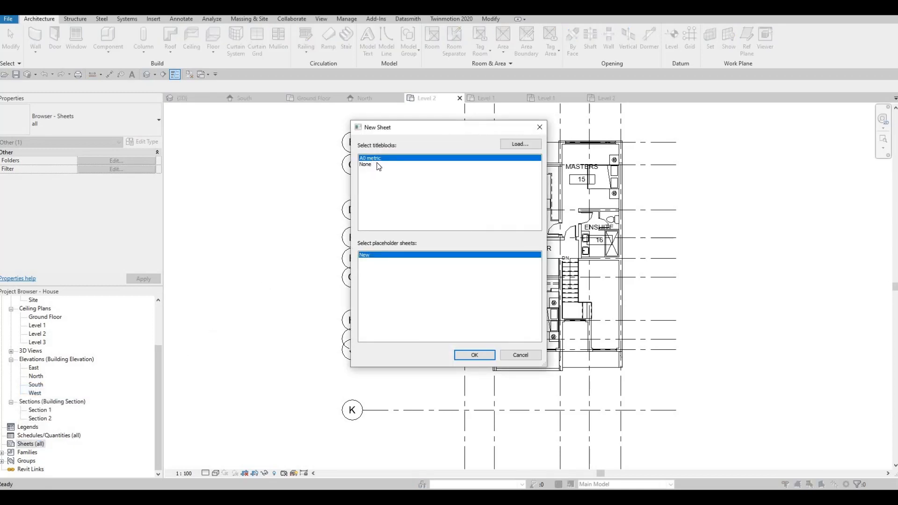
click(523, 144)
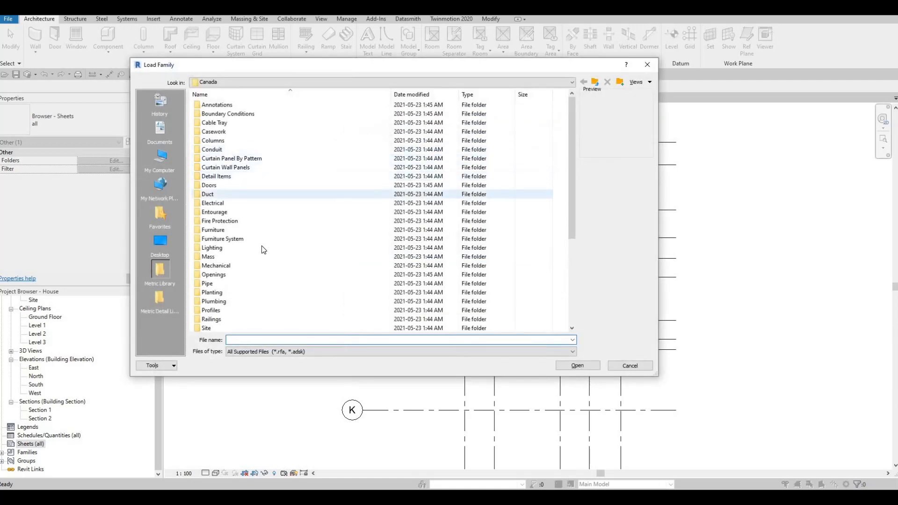
scroll(262, 166, down, 5)
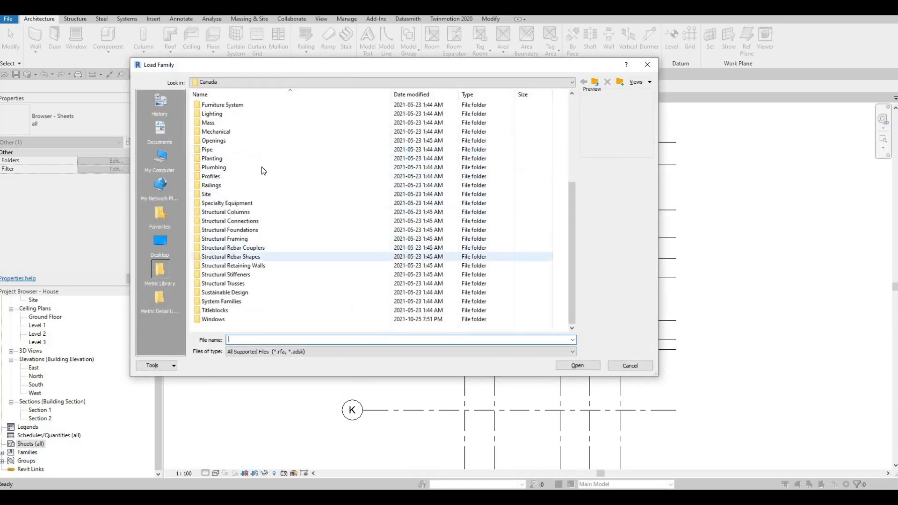
double_click(229, 312)
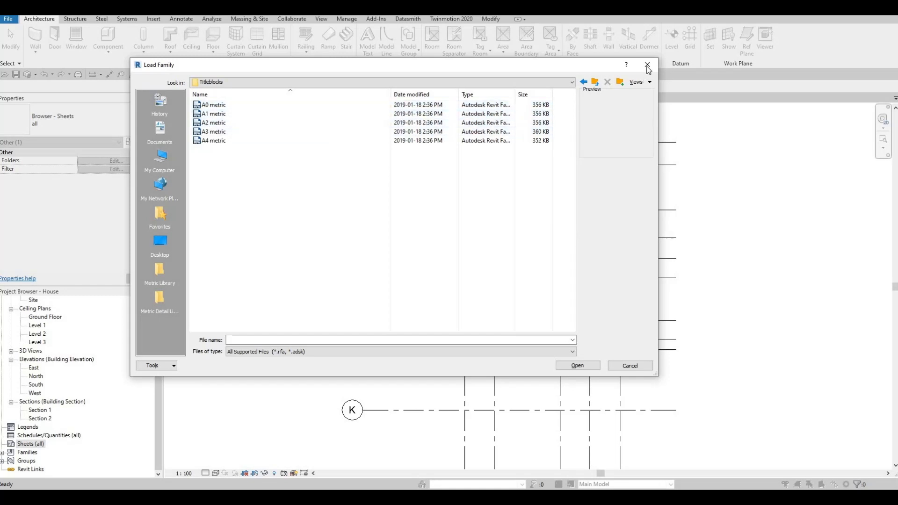
key(Escape)
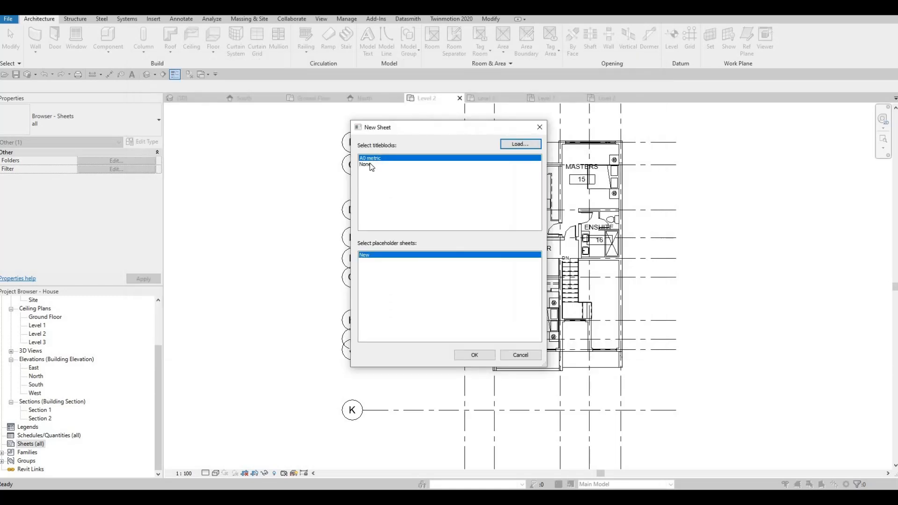
click(472, 355)
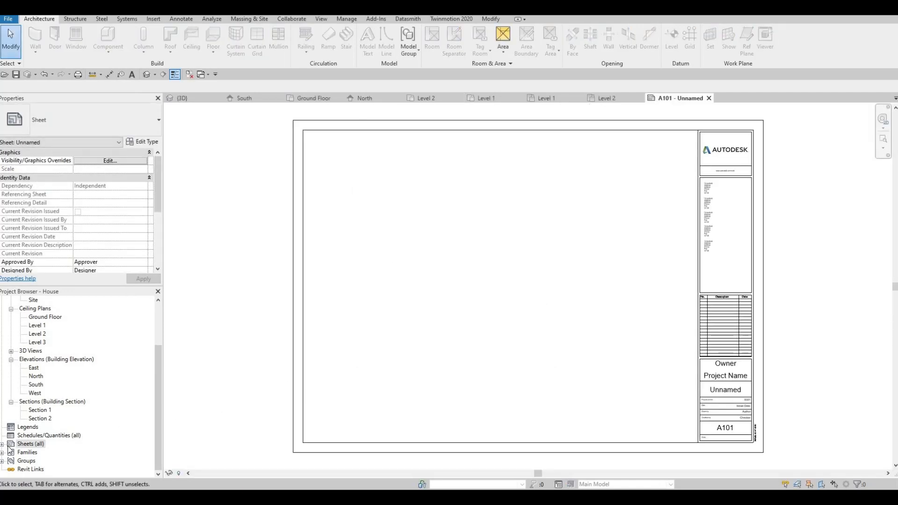
- Change the new sheet's number to A001 in its title block
click(2, 444)
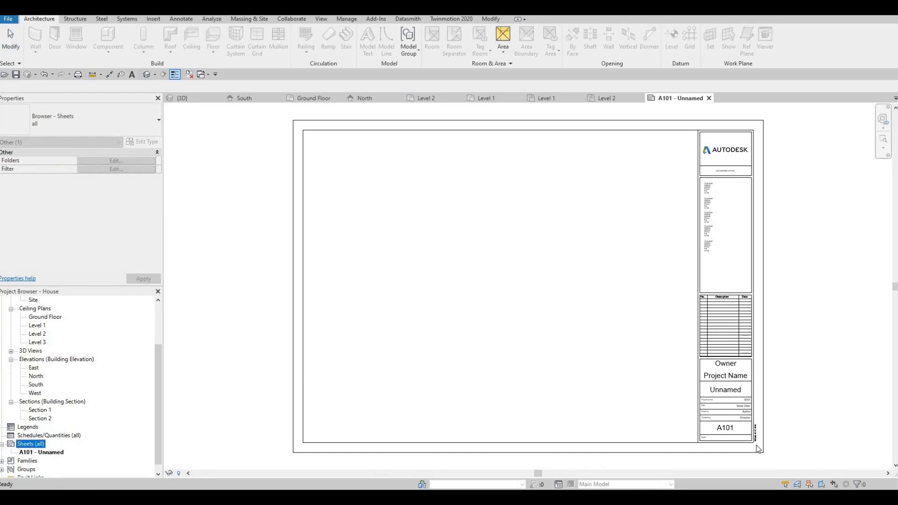
click(731, 431)
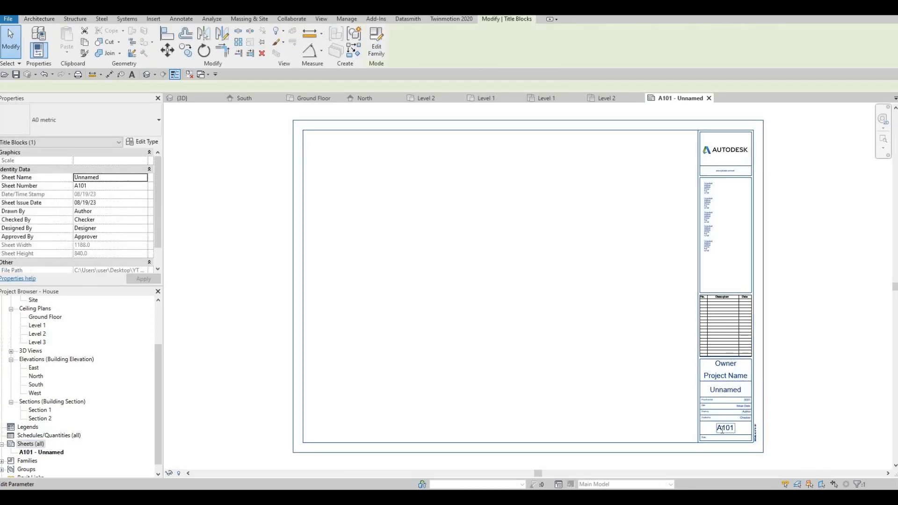
click(716, 430)
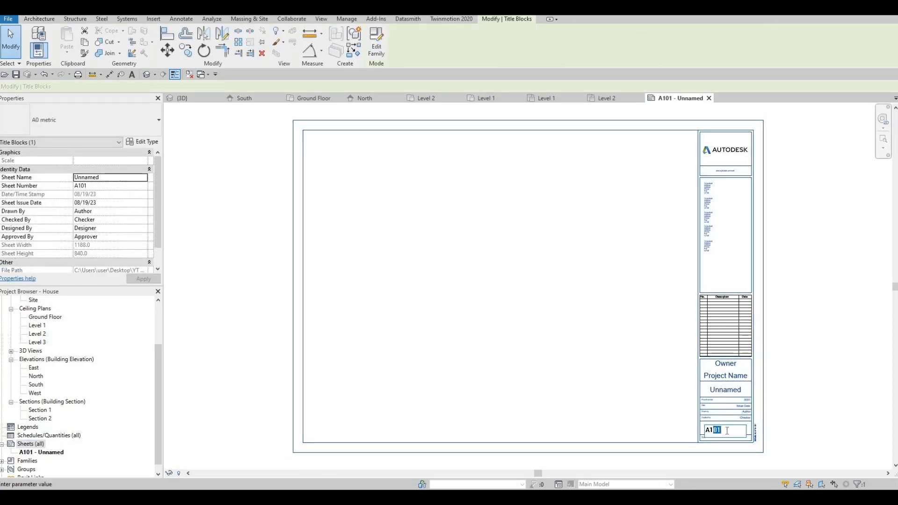
key(BackSpace)
key(BackSpace)
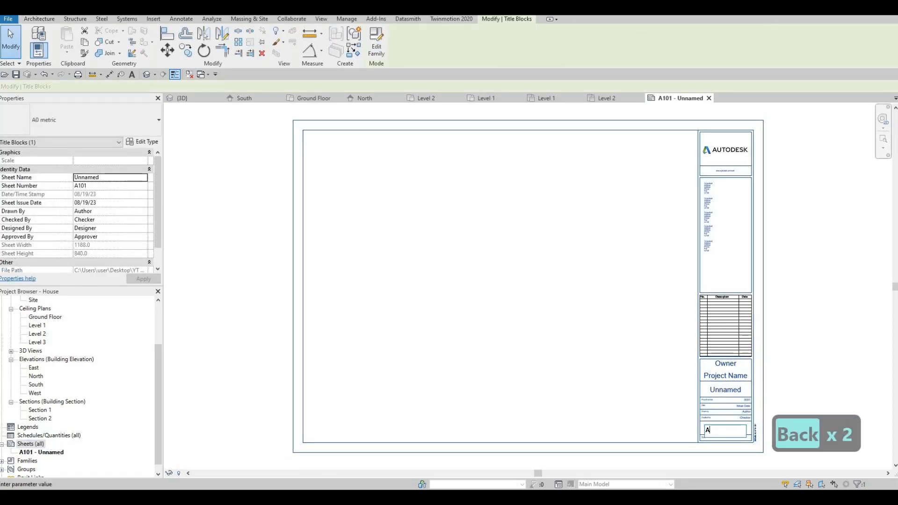
text(001)
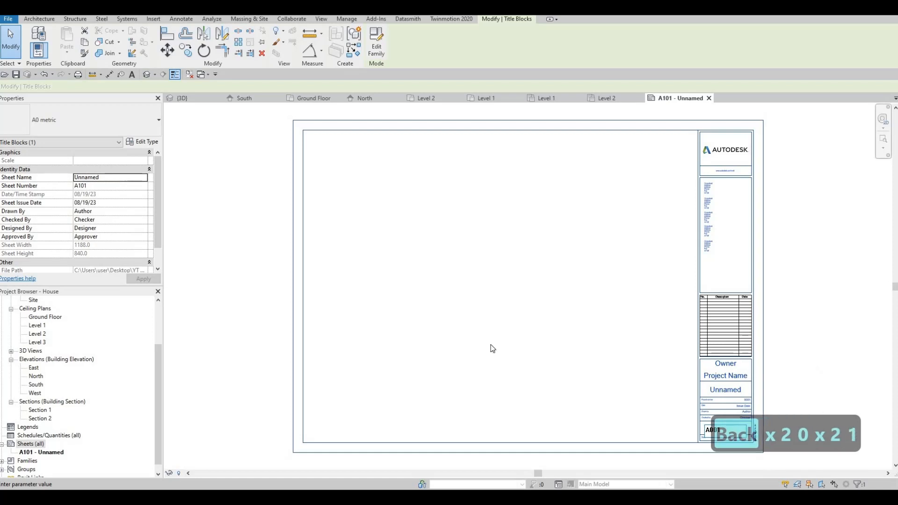
click(493, 348)
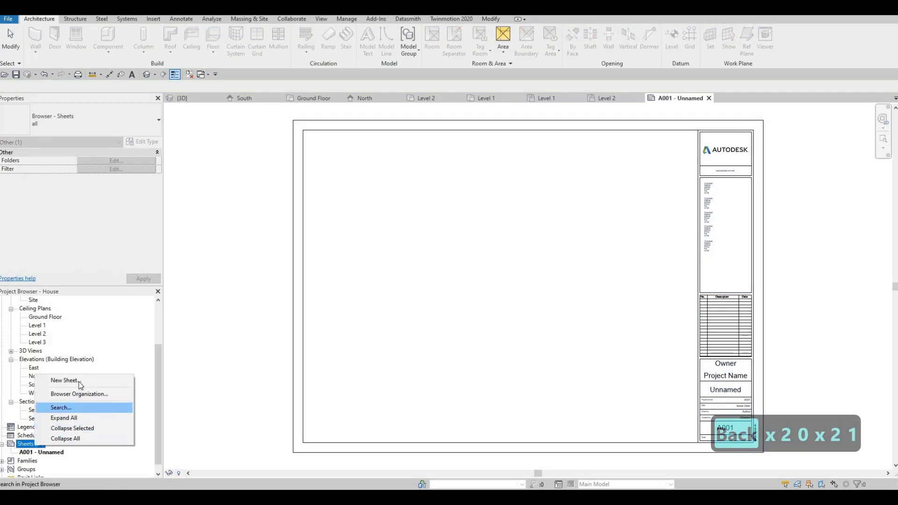
- Add five more sheets to the project, each with the A0 metric titleblock
click(73, 381)
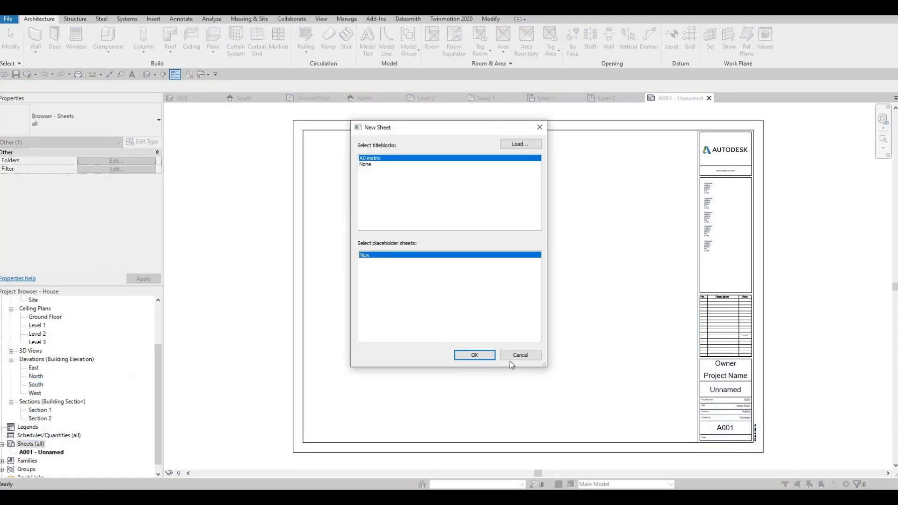
click(475, 356)
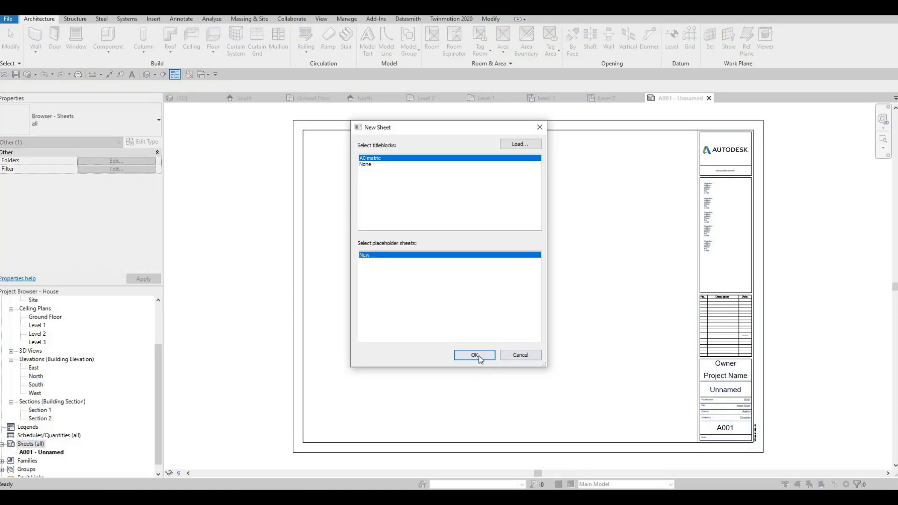
right_click(37, 444)
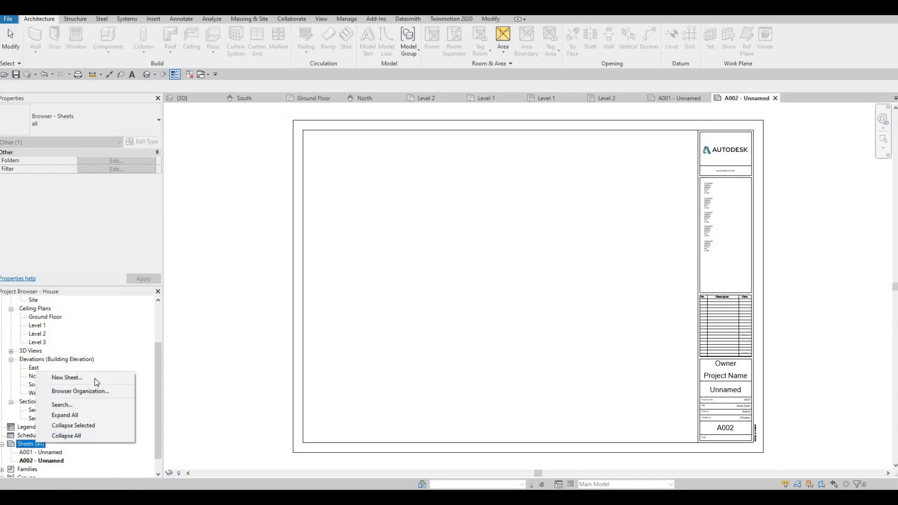
key(Return)
click(466, 356)
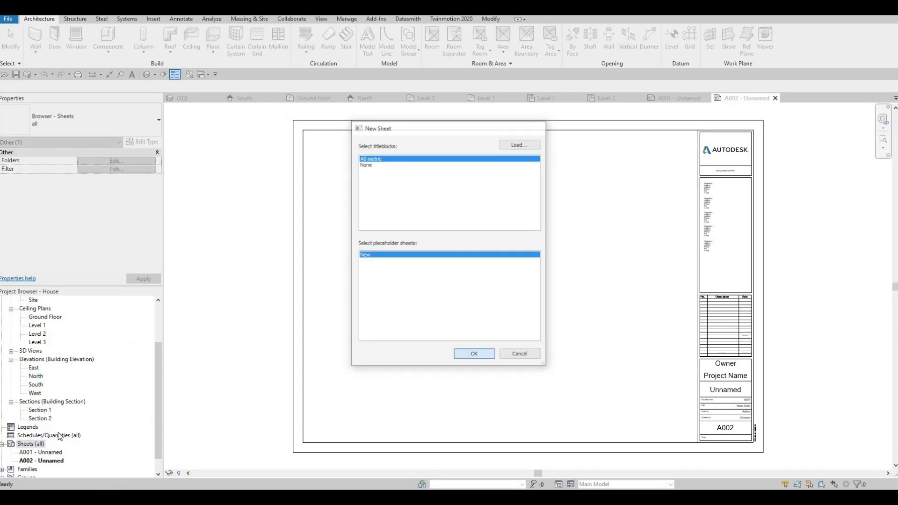
right_click(28, 443)
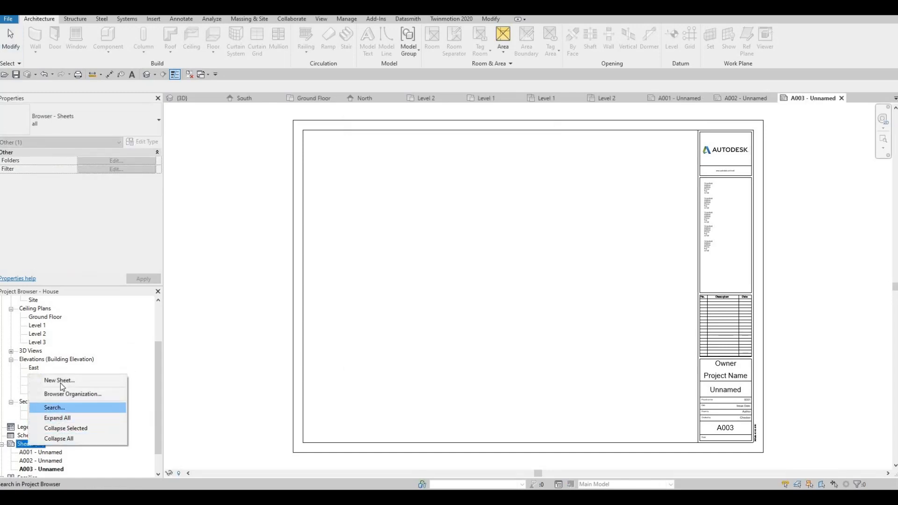
key(Return)
click(466, 355)
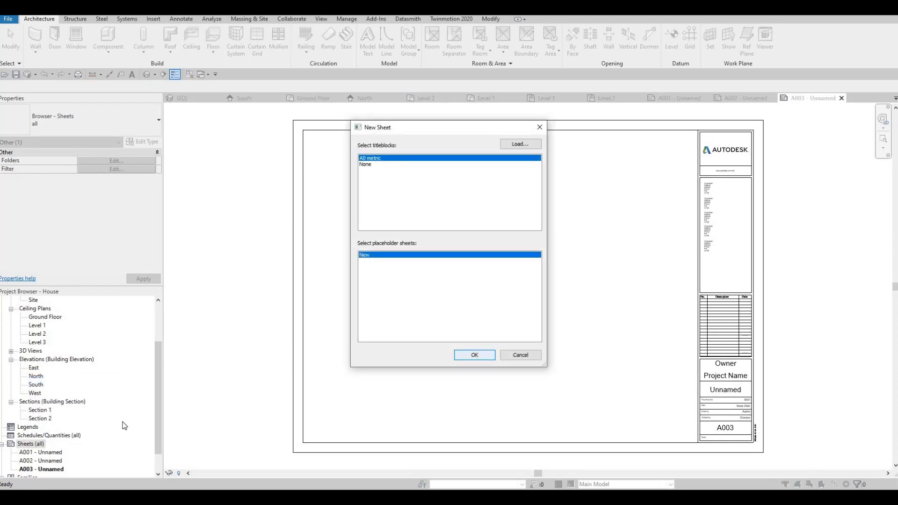
right_click(24, 444)
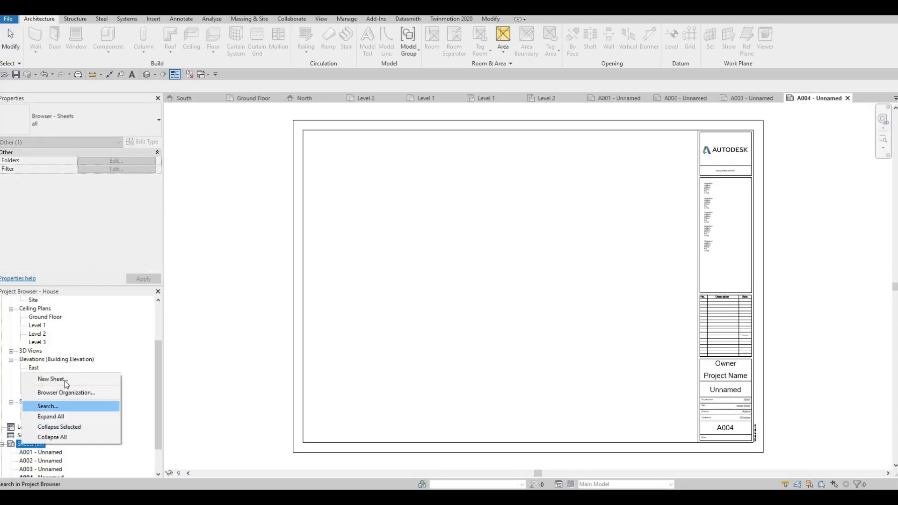
key(Return)
click(466, 355)
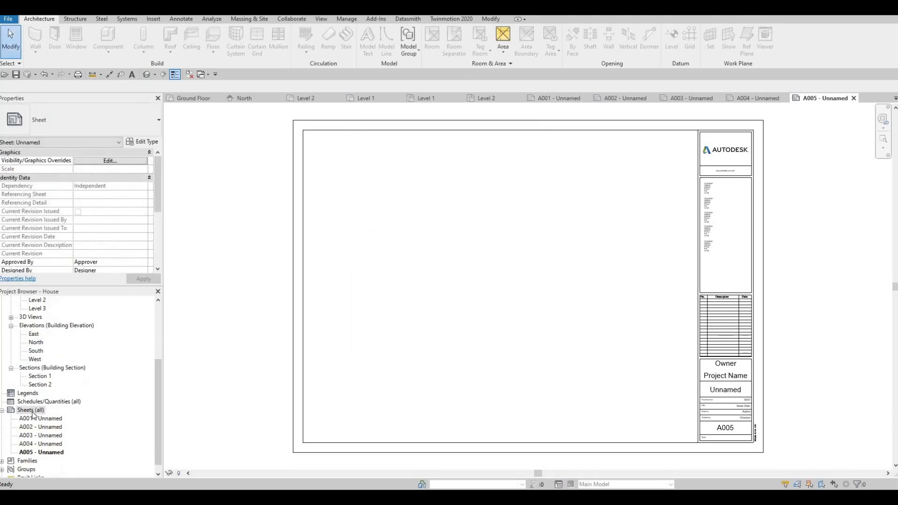
right_click(37, 410)
click(72, 418)
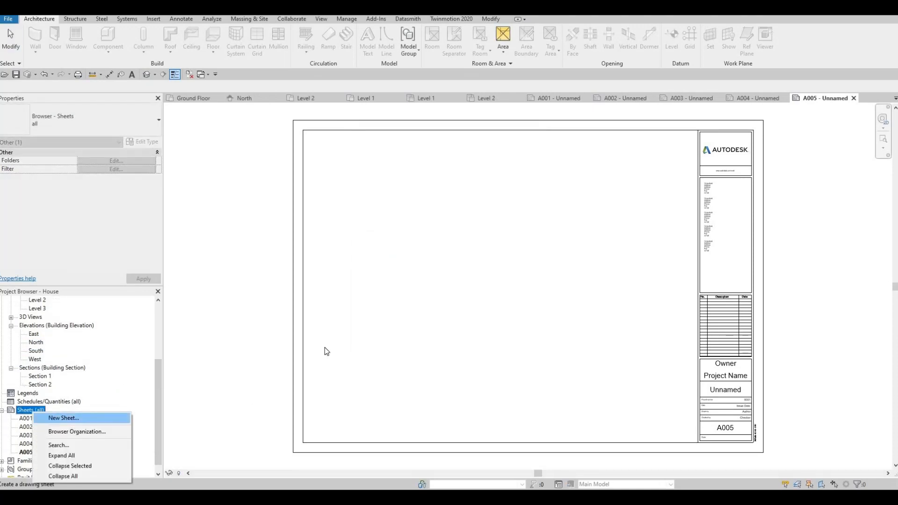
click(470, 355)
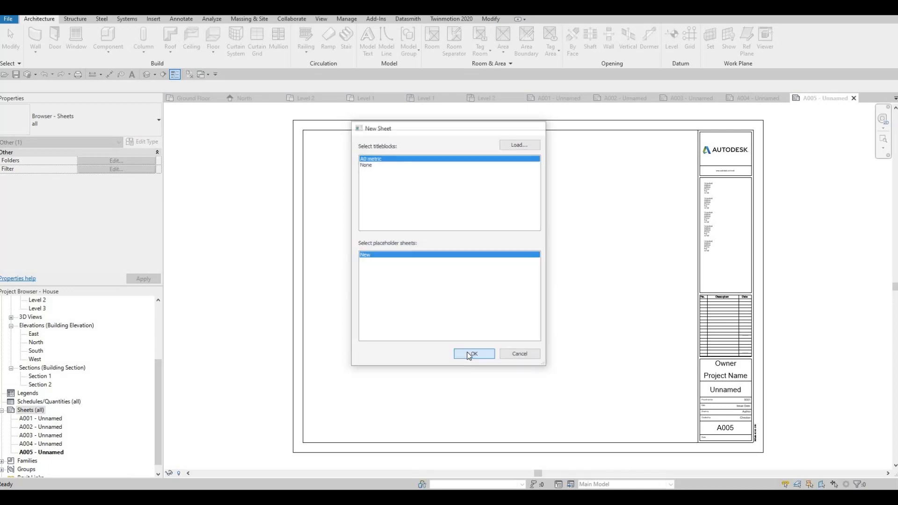
- Open sheet A001 and set the title block's owner to ACD and the project name to HOUSE
click(37, 419)
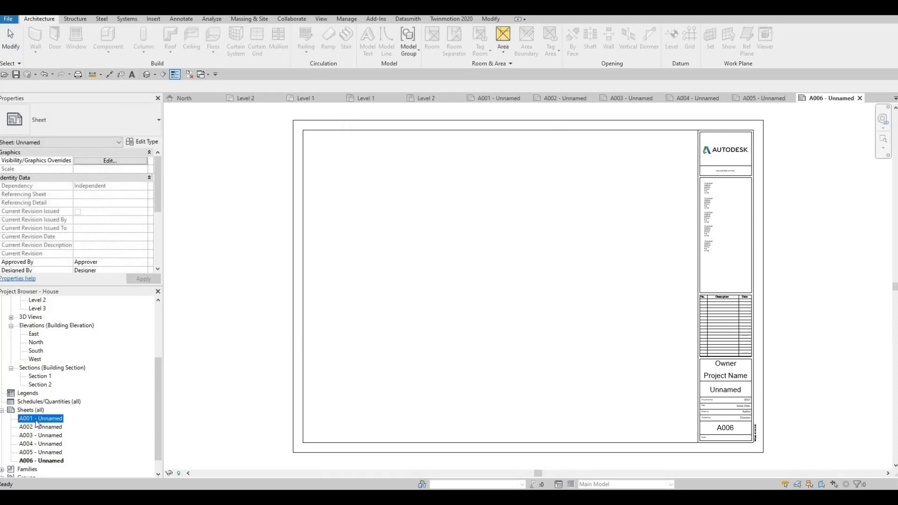
double_click(37, 419)
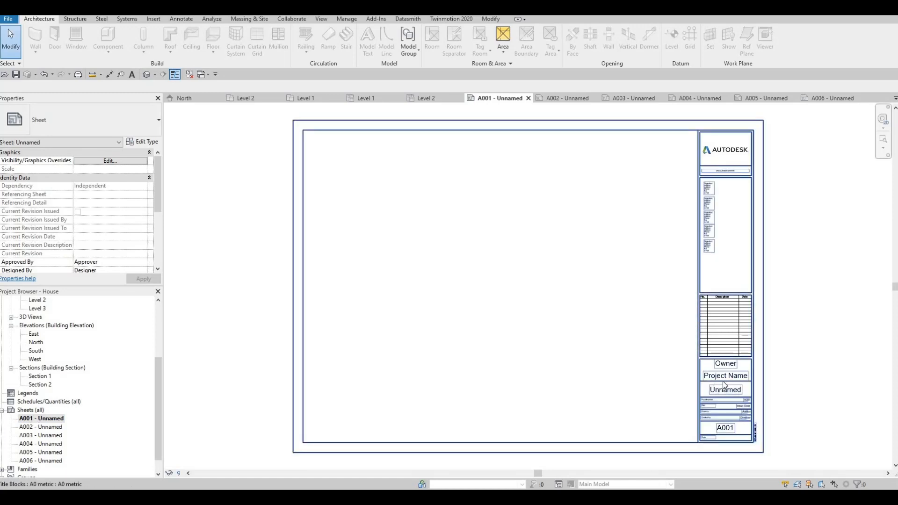
click(731, 368)
click(731, 366)
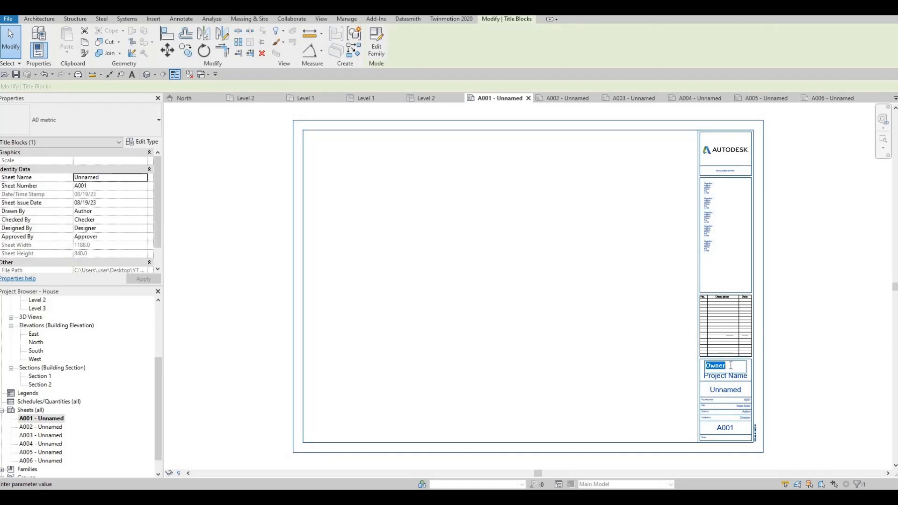
text(ACD)
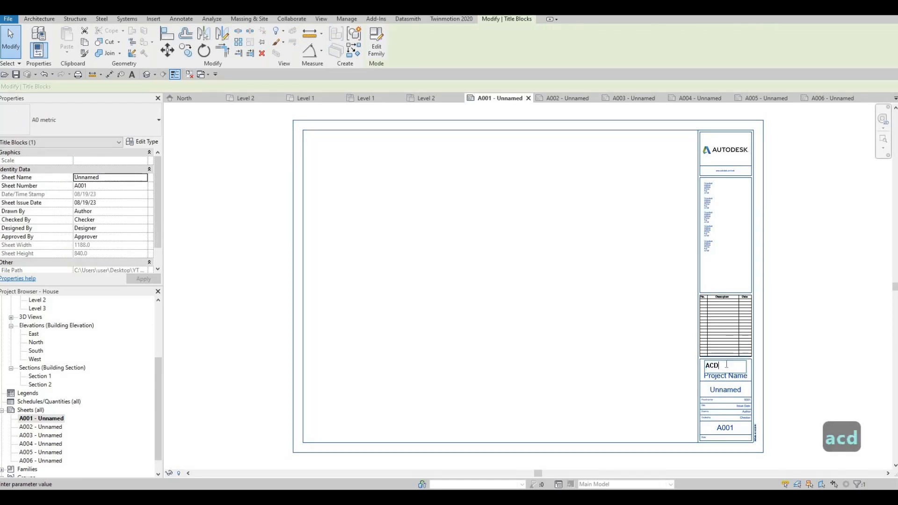
click(734, 377)
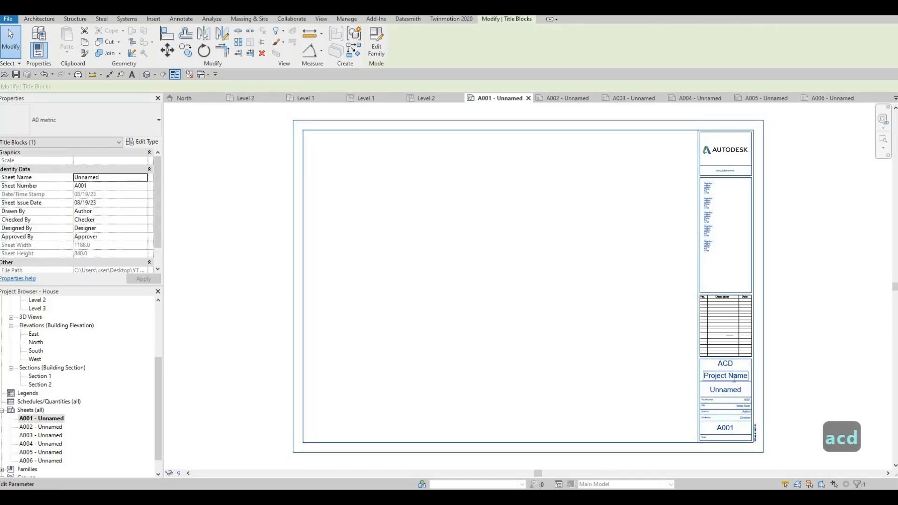
click(734, 377)
text(HOUSE)
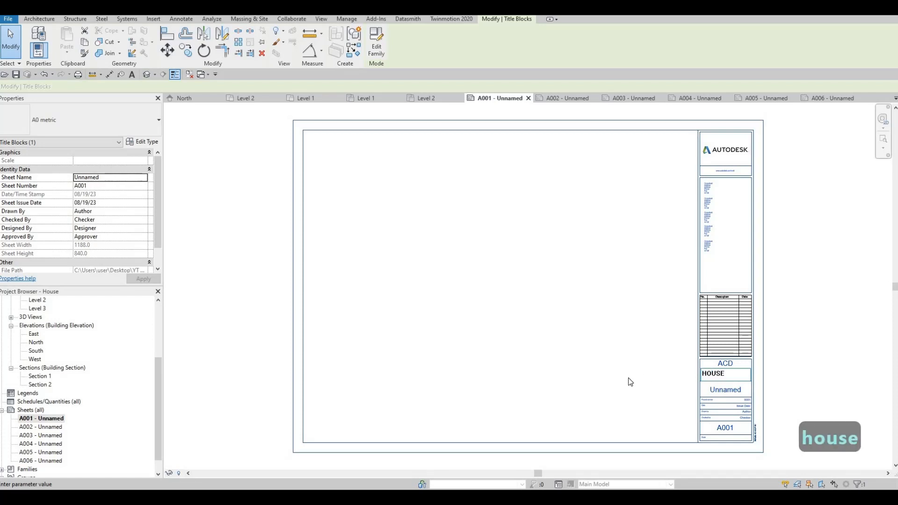
- Name sheet A001 COVER SHEET in its title block and check the remaining title block fields
click(734, 392)
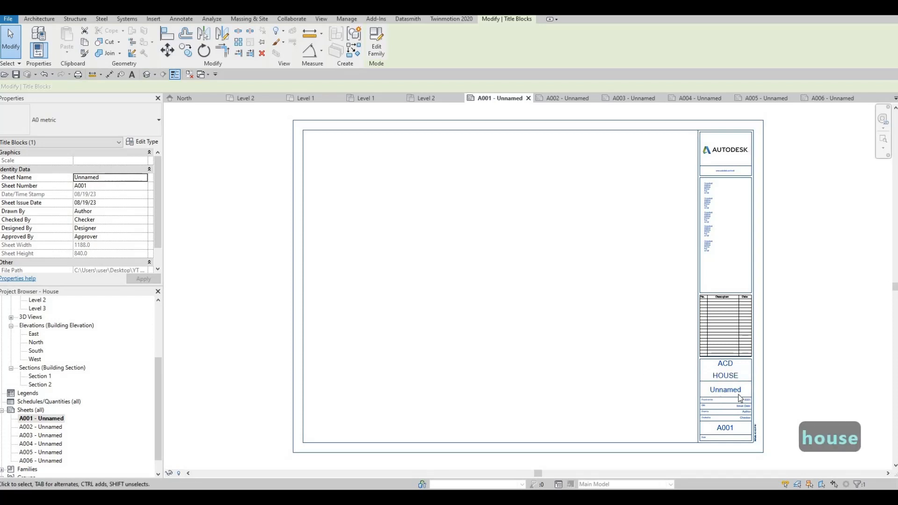
click(734, 392)
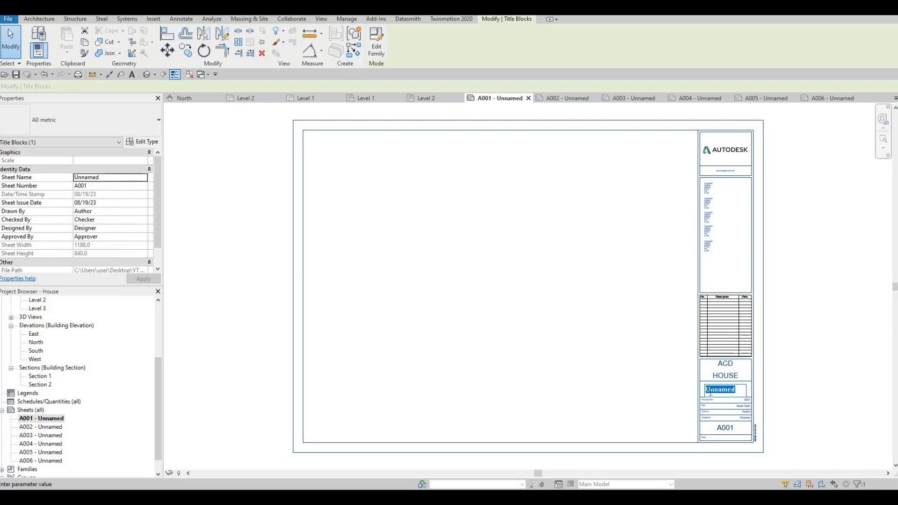
text(C)
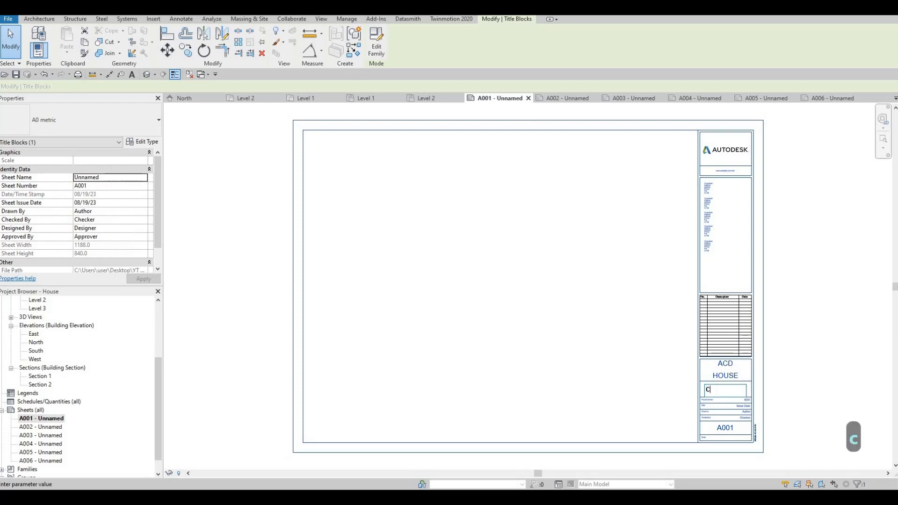
text(OVER SHEET)
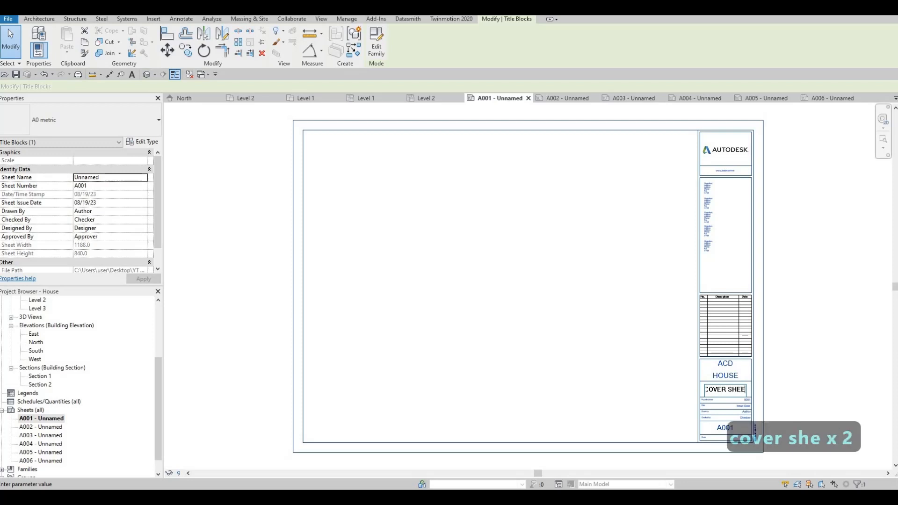
click(714, 423)
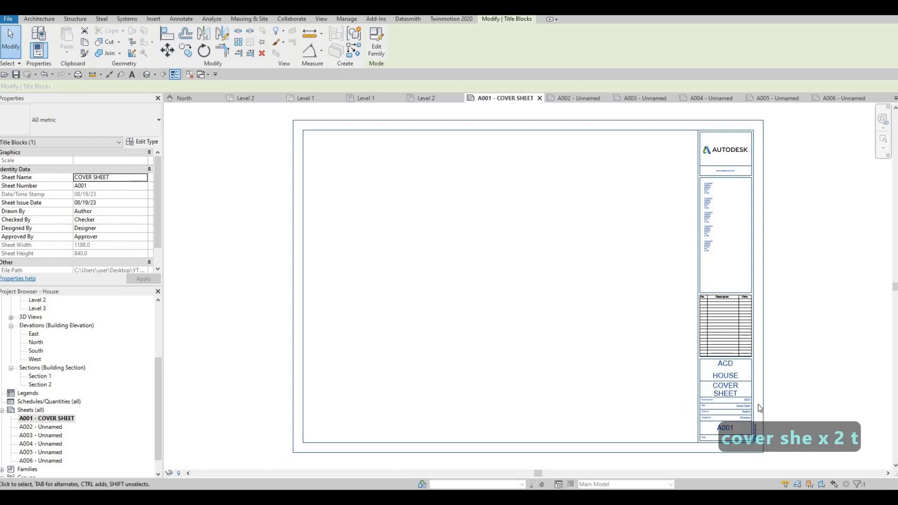
scroll(714, 423, up, 4)
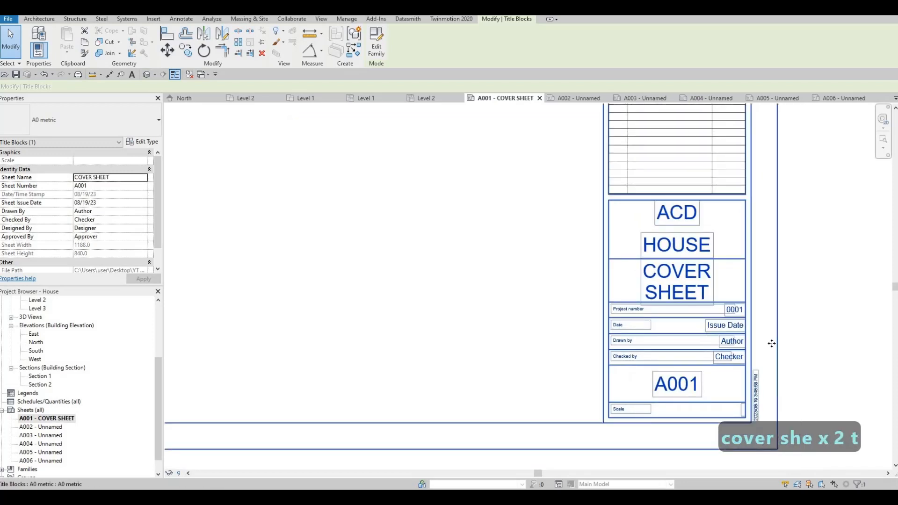
middle_drag(732, 346, 753, 346)
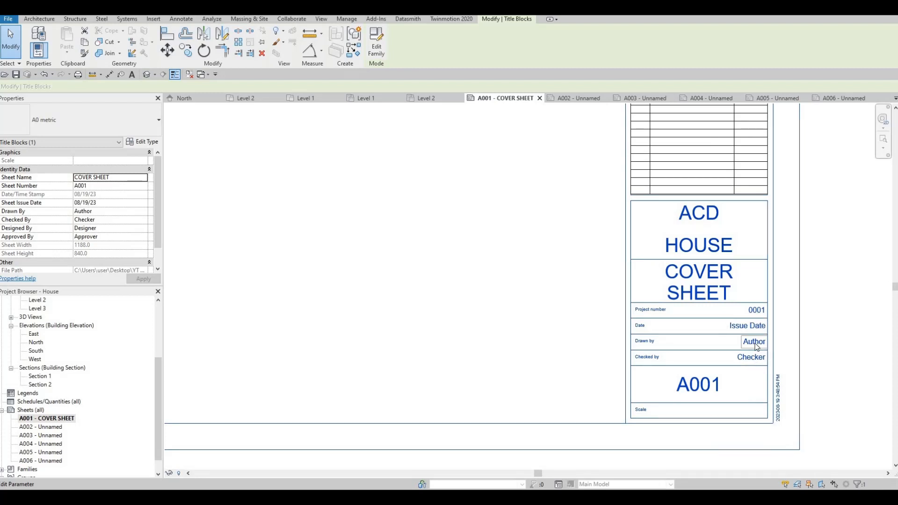
scroll(670, 361, down, 3)
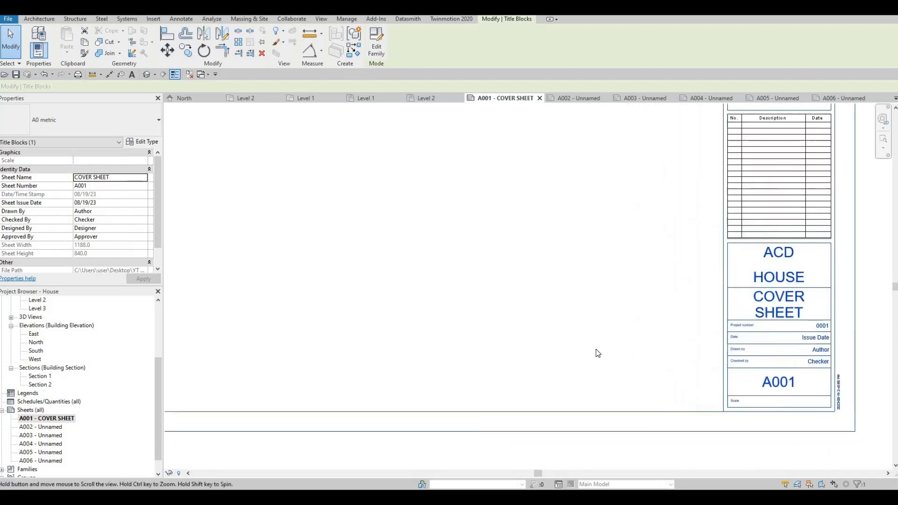
scroll(748, 355, down, 2)
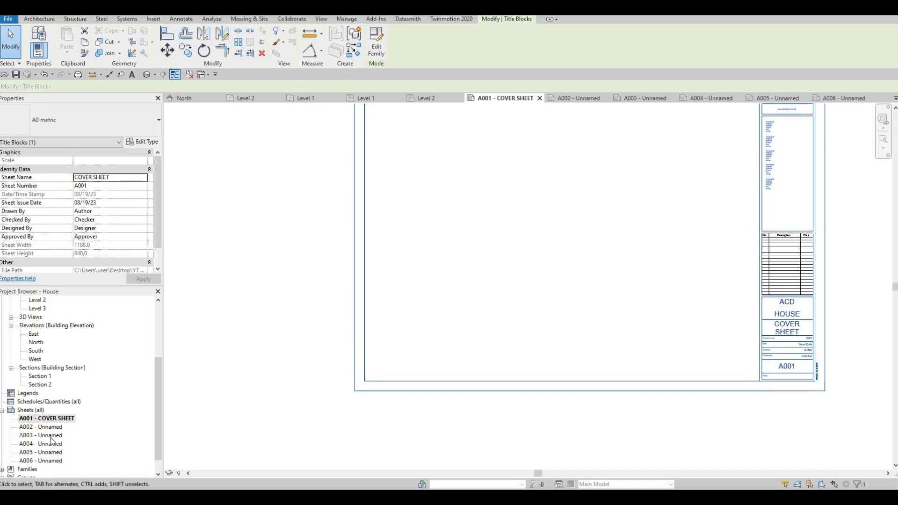
- Compare the title block of sheet A002 with the one on the cover sheet, ending on sheet A002
double_click(28, 427)
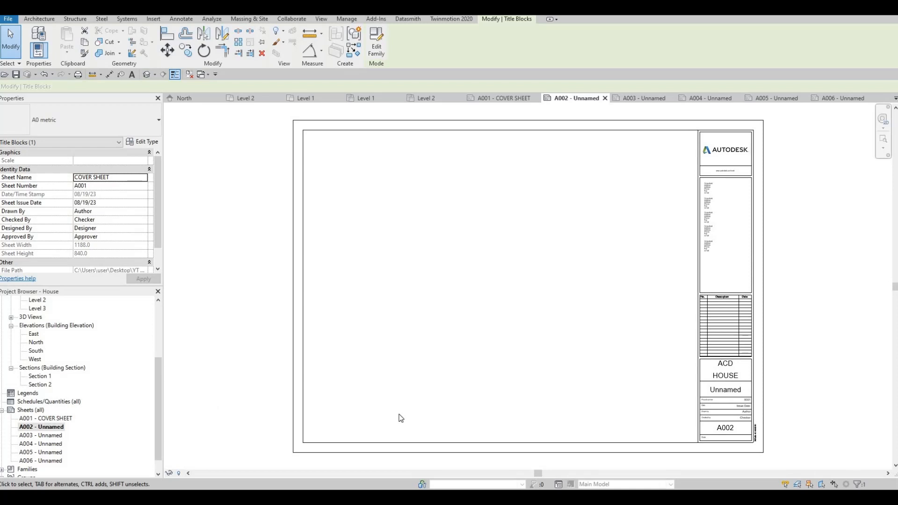
double_click(45, 418)
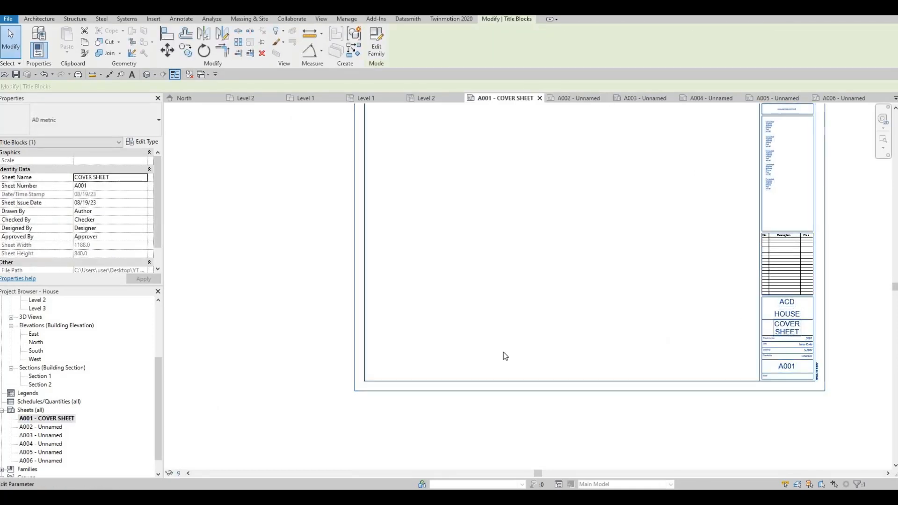
click(53, 427)
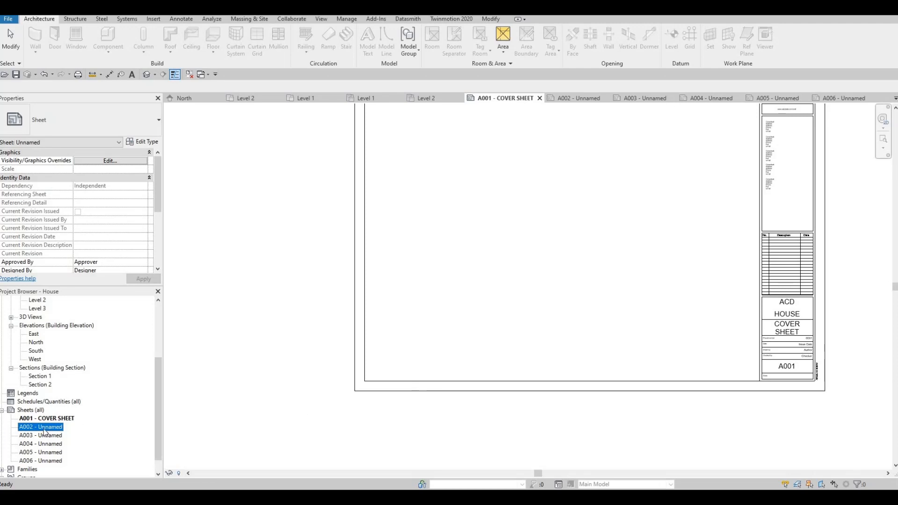
double_click(44, 427)
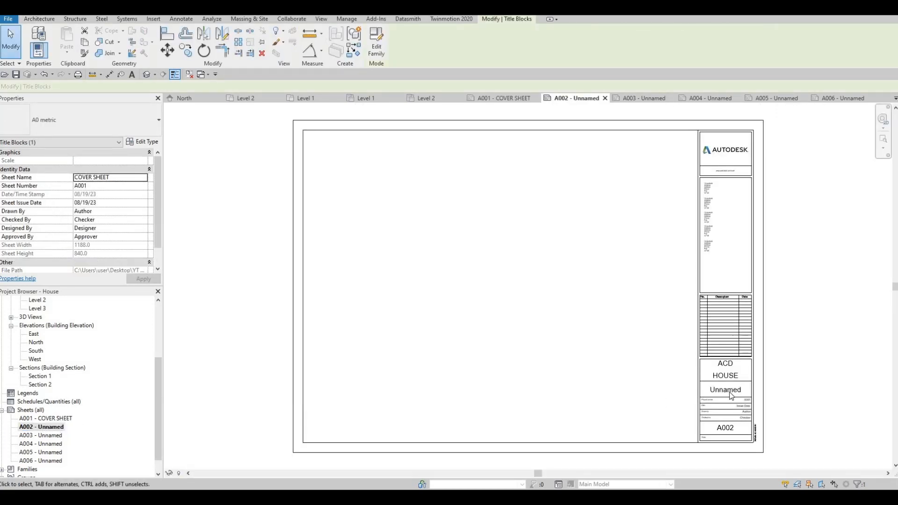
- Rename sheet A002 as FIRST FLOOR
click(58, 428)
key(F2)
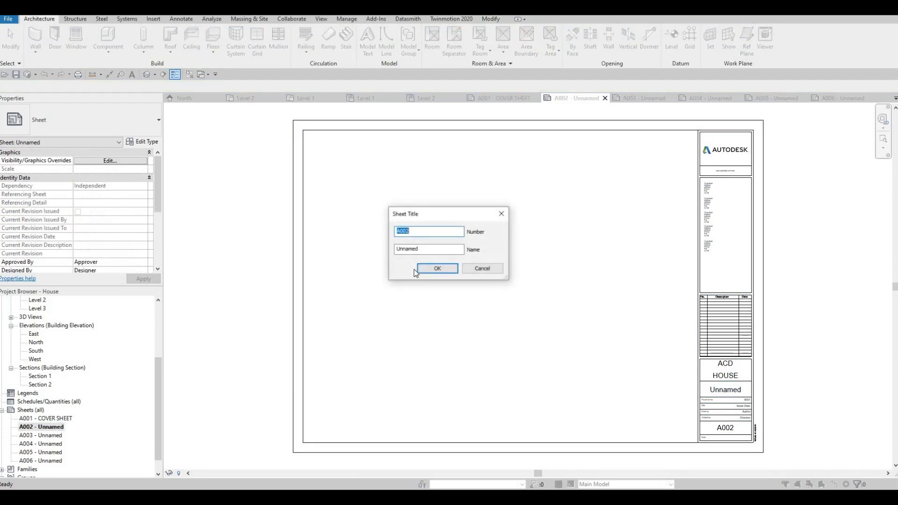
key(Tab)
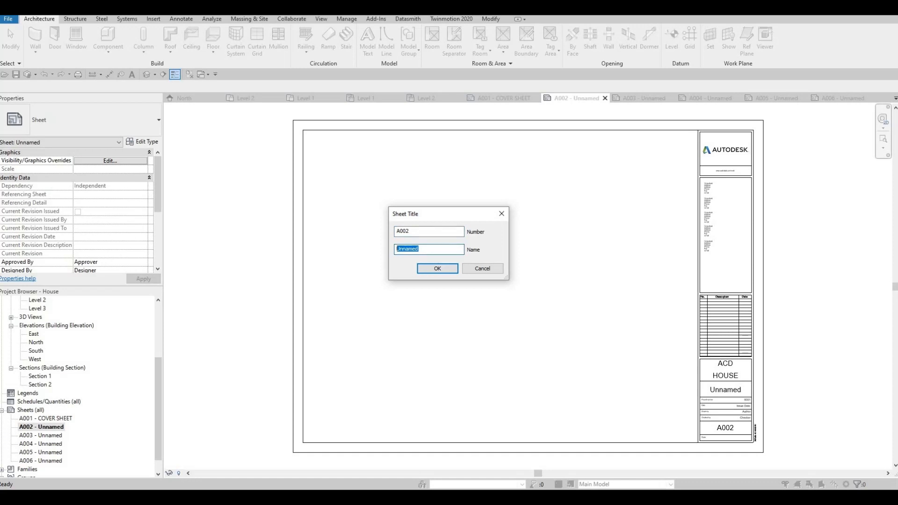
text(FIRST FG)
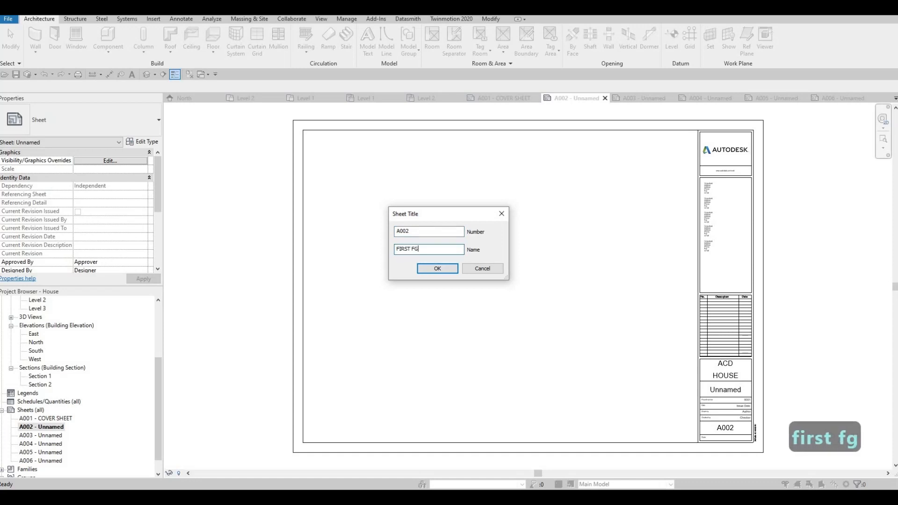
key(BackSpace)
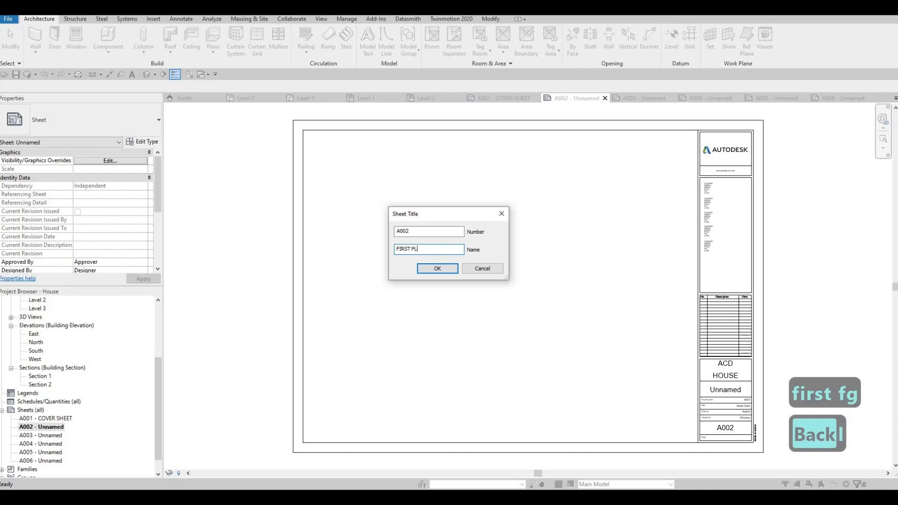
text(LOOR)
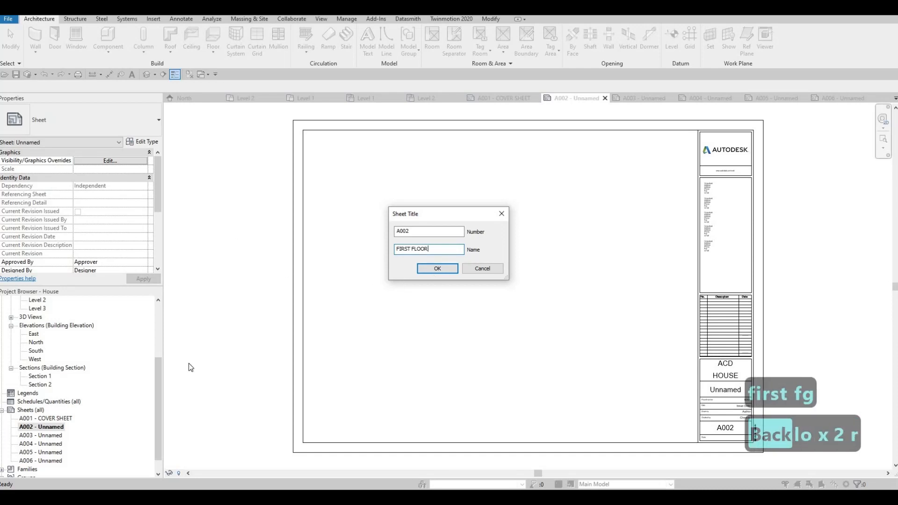
click(437, 268)
- Open sheet A003 and set its name to SECOND FLOOR in the title block
double_click(41, 435)
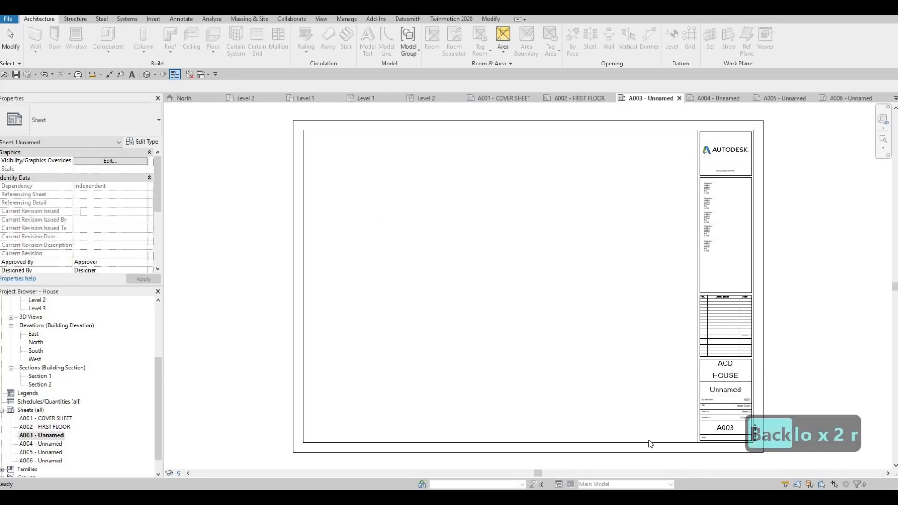
double_click(724, 393)
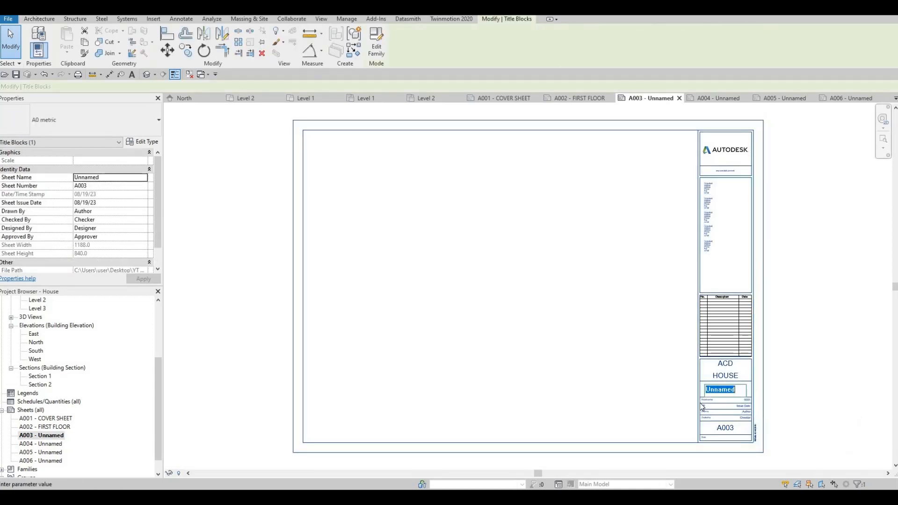
text(SECO)
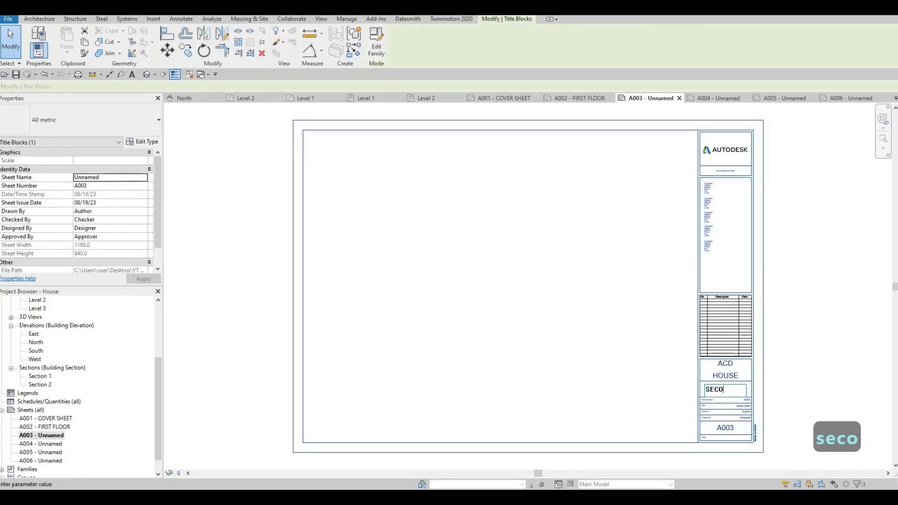
text(ND FLOOR)
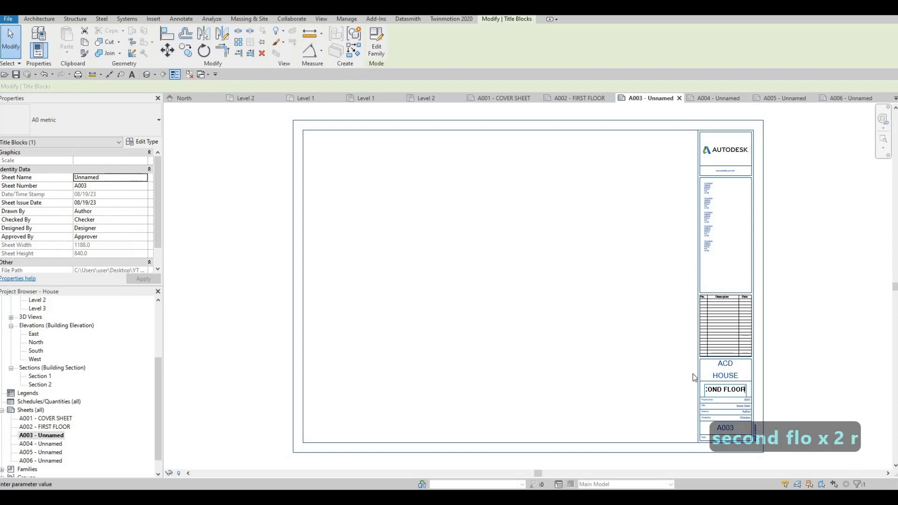
click(624, 351)
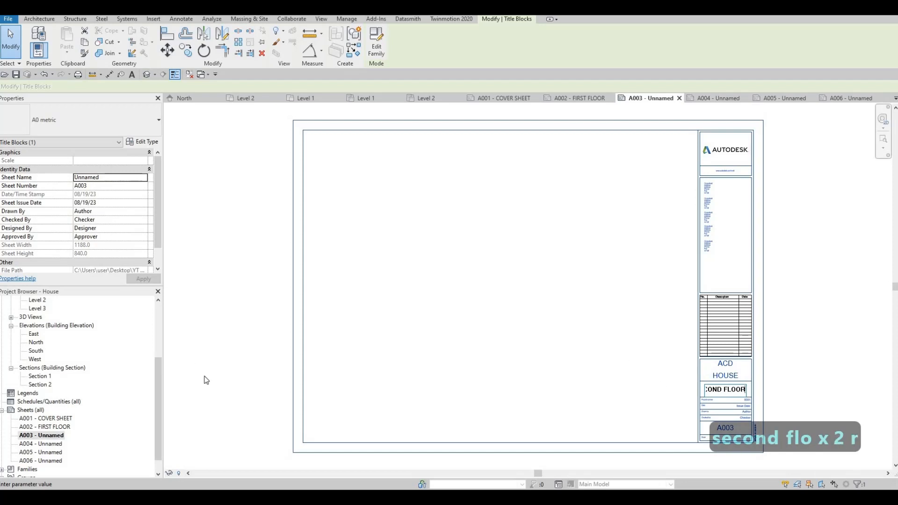
- Rename sheet A004 as ELEVATION, keeping its number
click(41, 443)
click(53, 447)
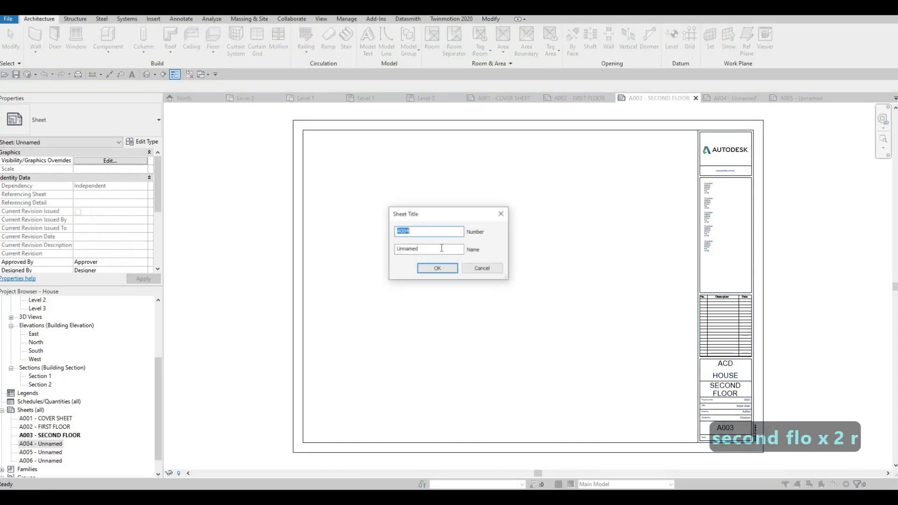
key(Tab)
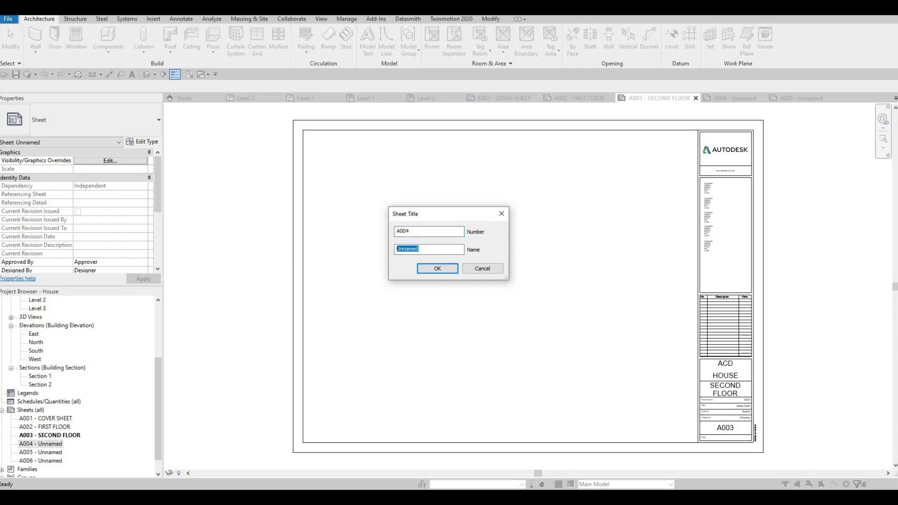
text(ELEVATIO)
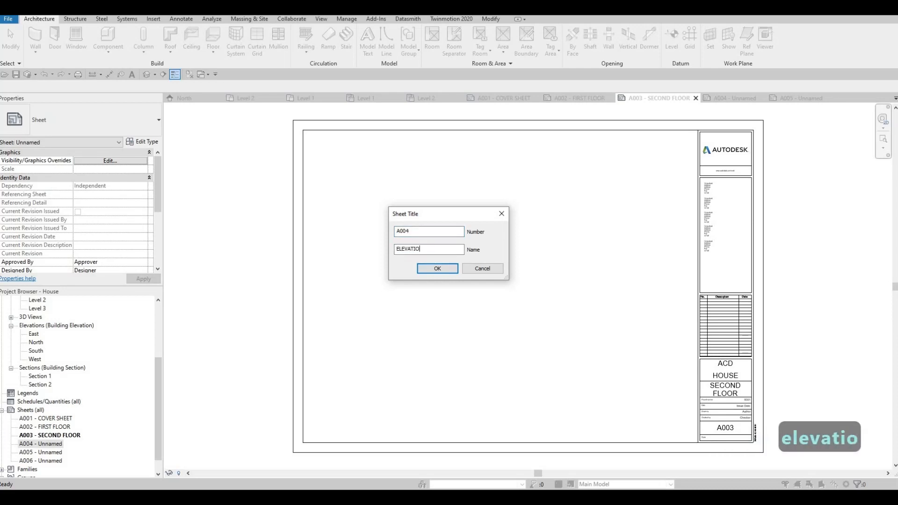
text(N)
key(Return)
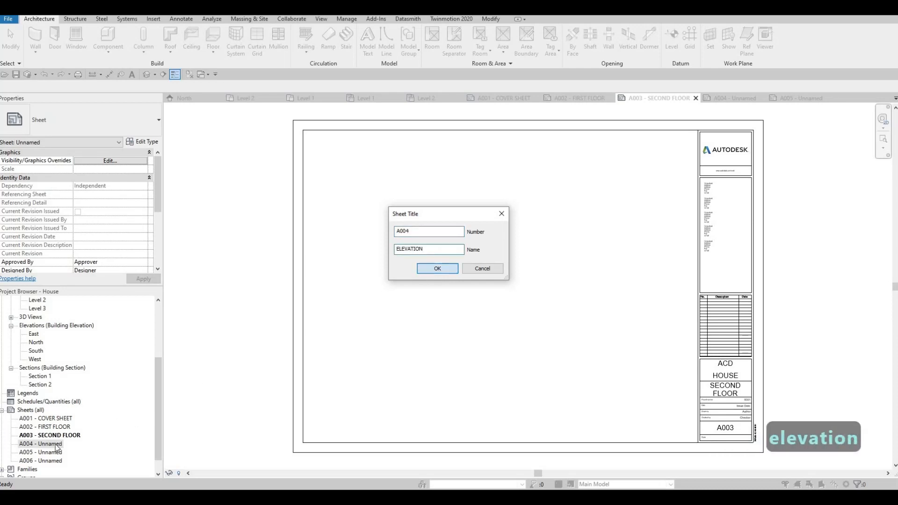
- Rename sheet A005 as ELEVATION, keeping its number
click(49, 454)
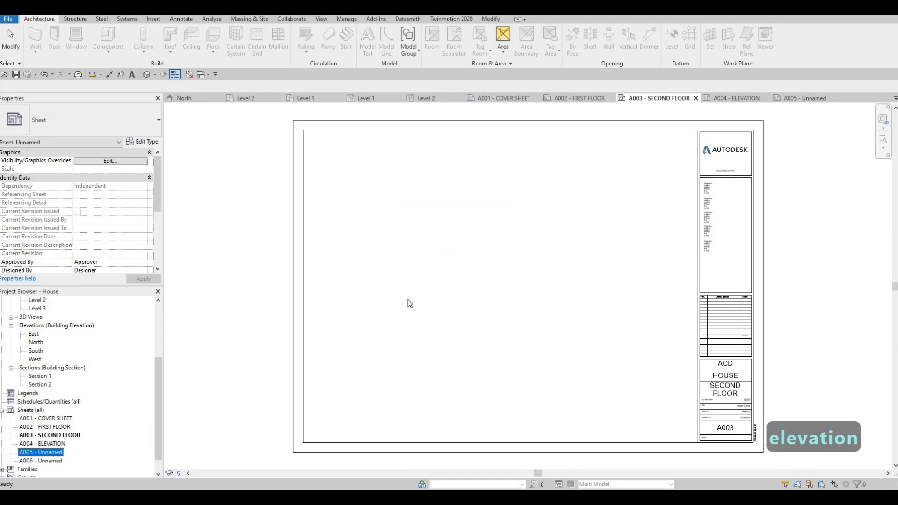
key(F2)
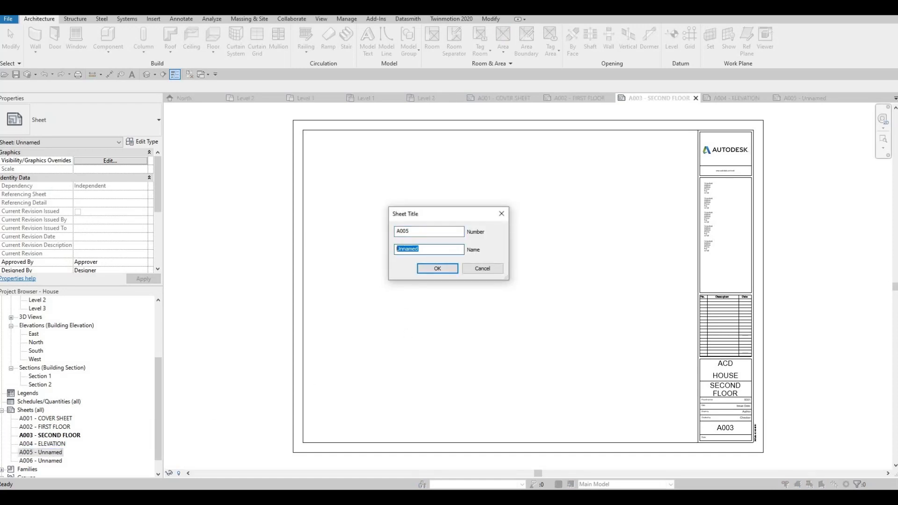
text(ELEVATI)
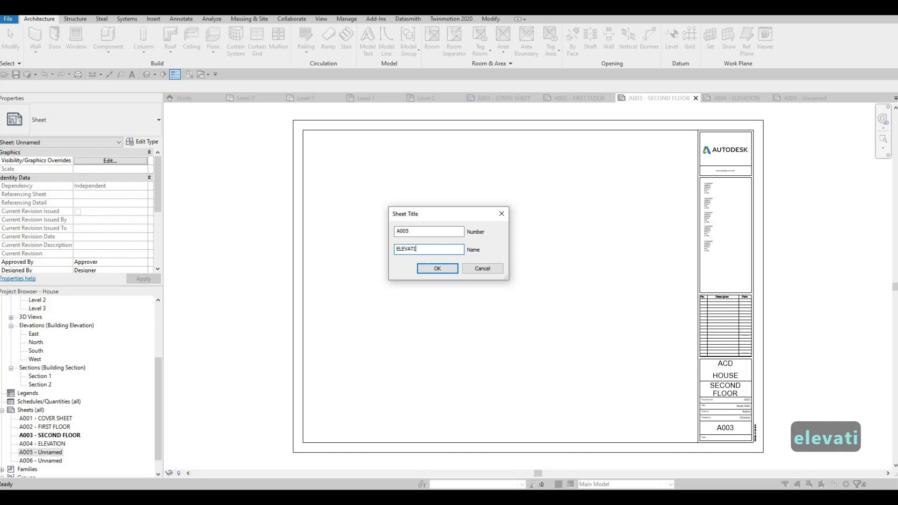
text(ON)
key(Return)
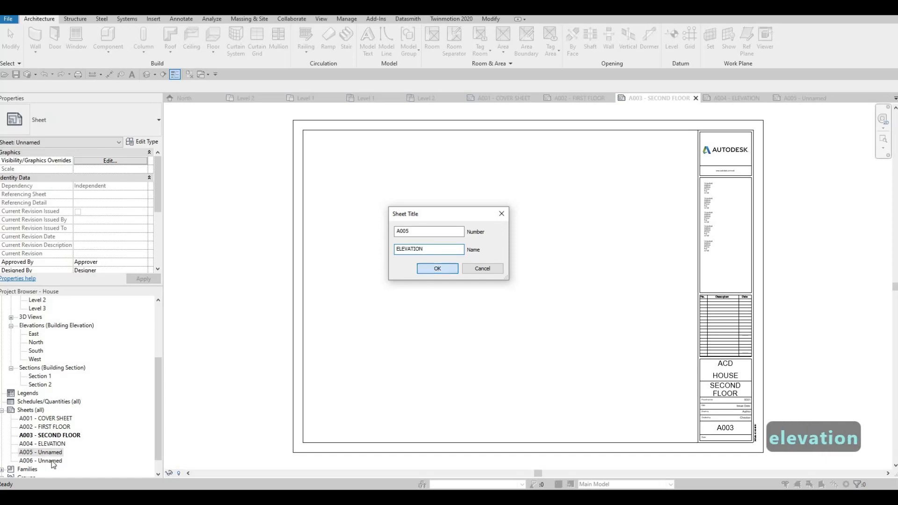
- Open sheet A006 and rename it as SECTION
double_click(55, 461)
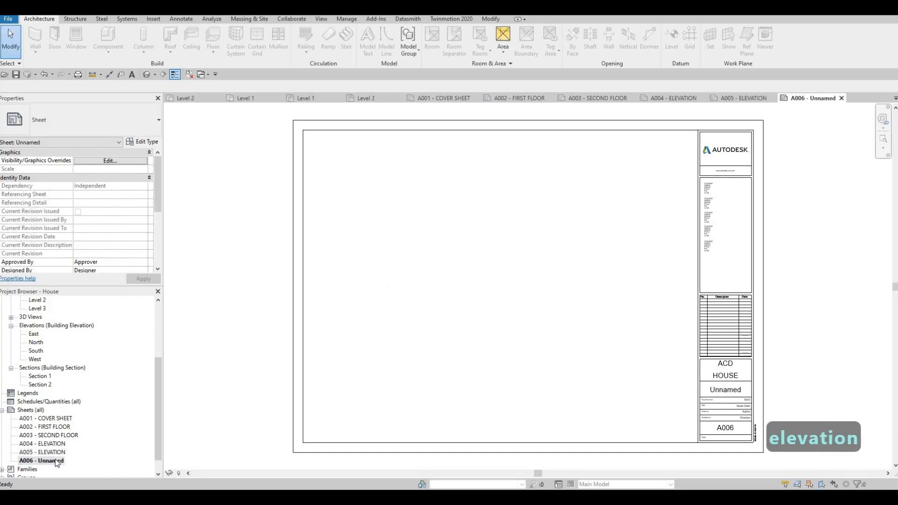
click(55, 461)
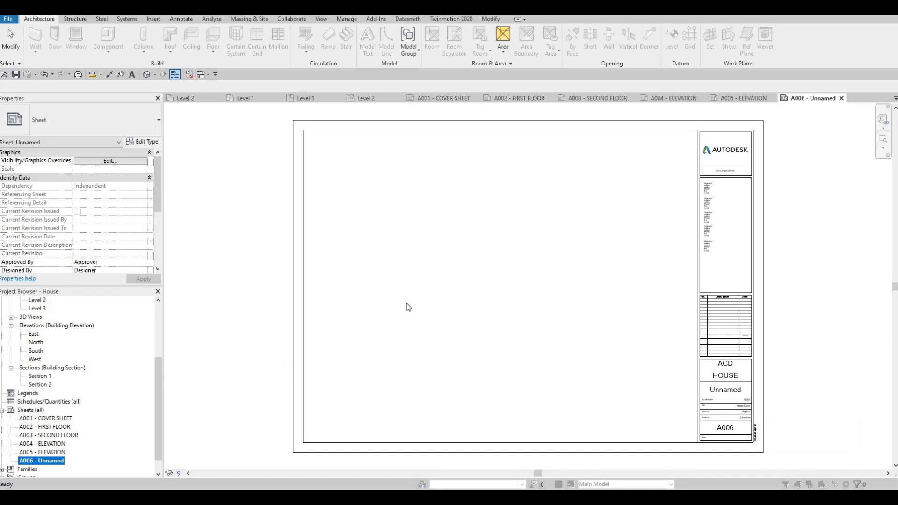
key(F2)
key(Tab)
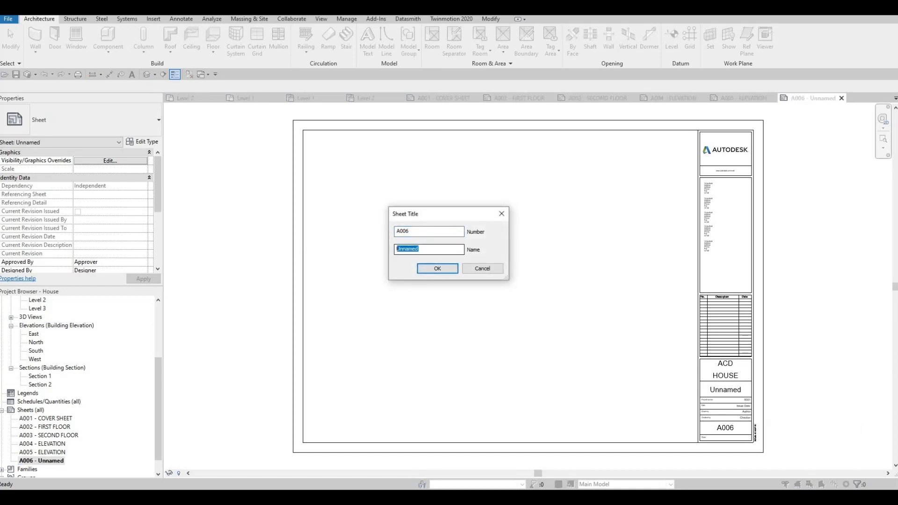
text(SECTION)
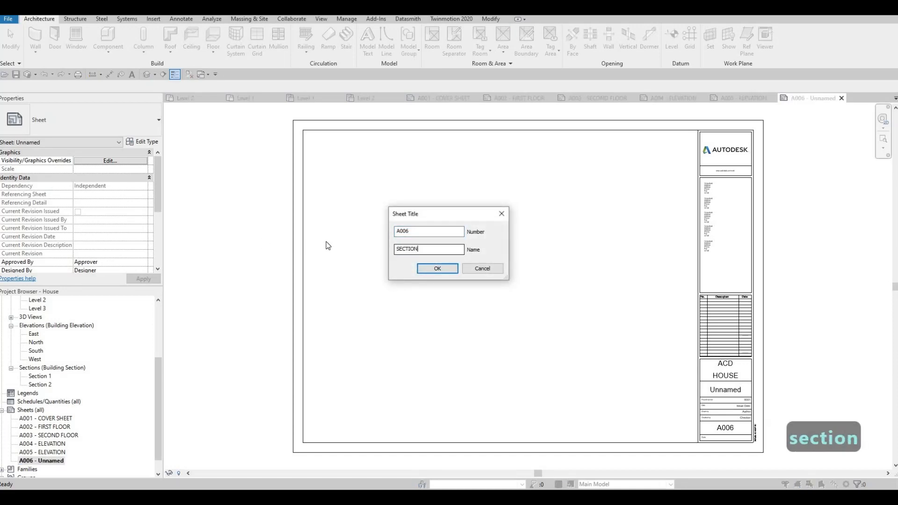
click(437, 269)
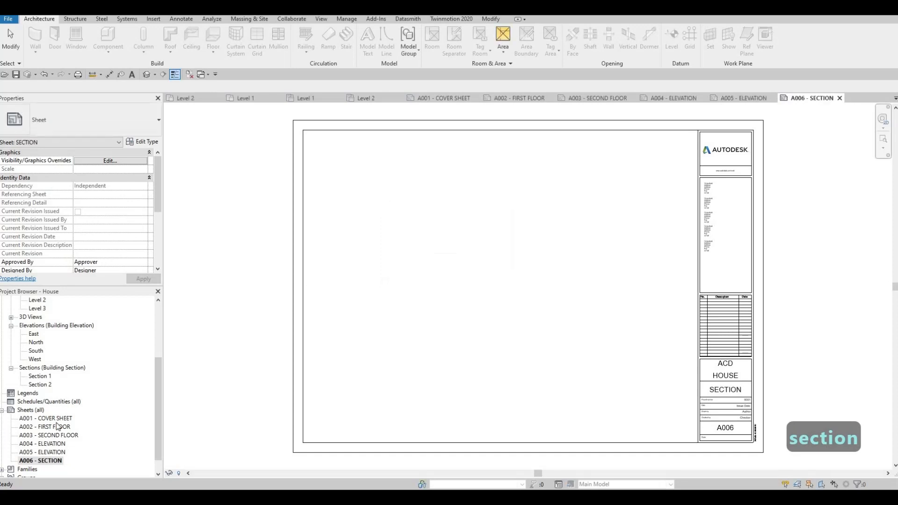
- On the Ground Floor plan, place a perspective camera on the street front-left of the house, aimed past its rear right corner
double_click(47, 419)
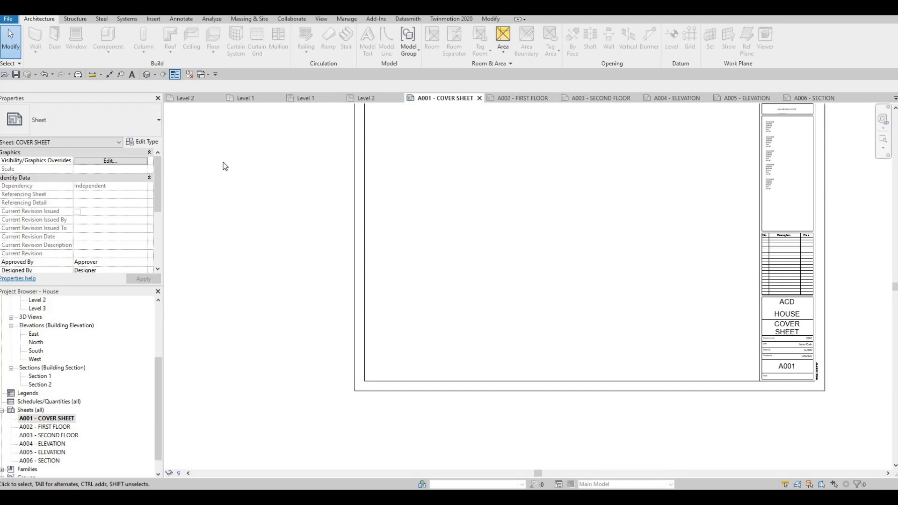
scroll(46, 327, up, 3)
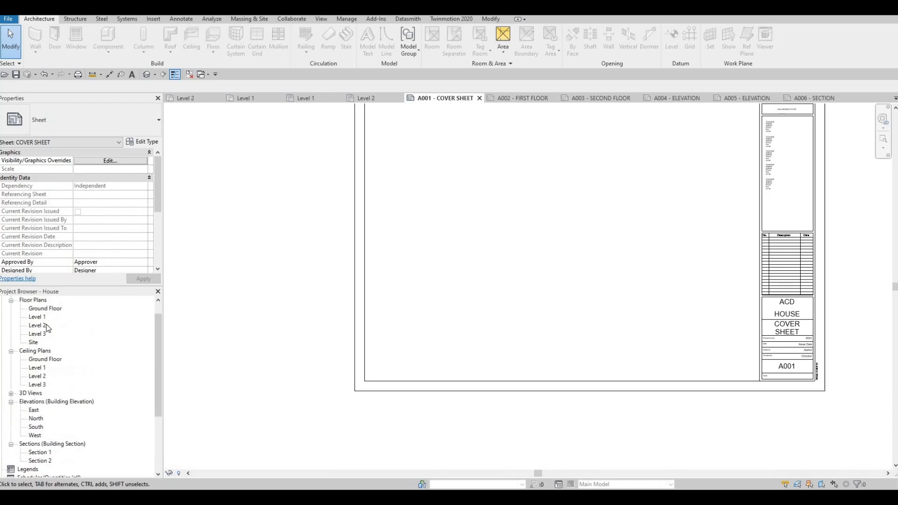
scroll(46, 327, up, 1)
double_click(47, 326)
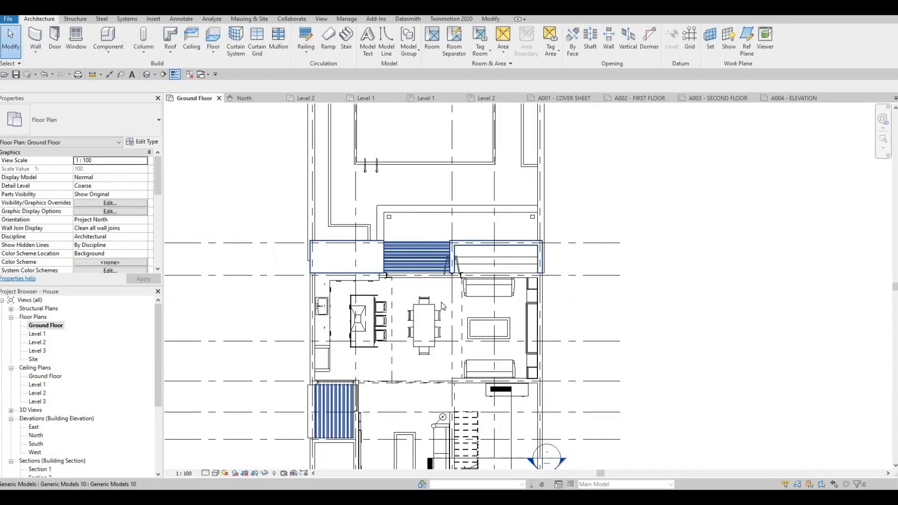
scroll(481, 252, down, 5)
middle_drag(481, 252, 519, 204)
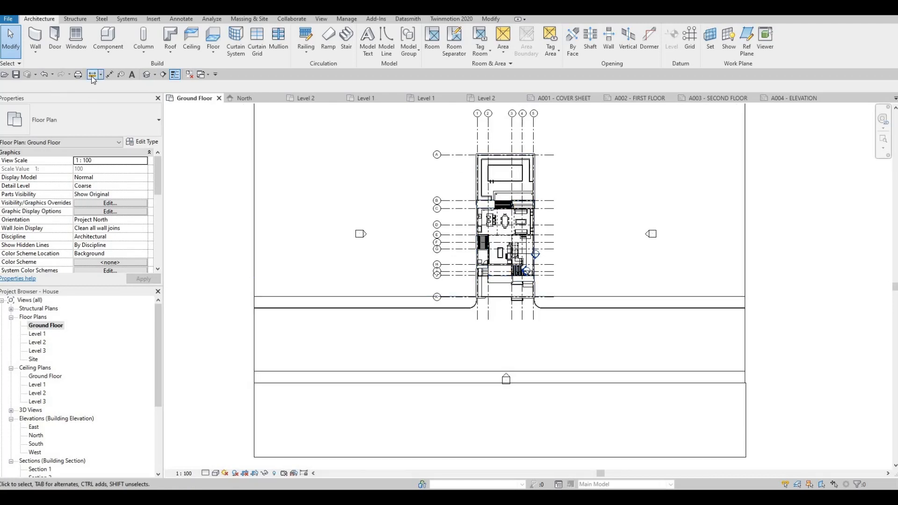
click(156, 74)
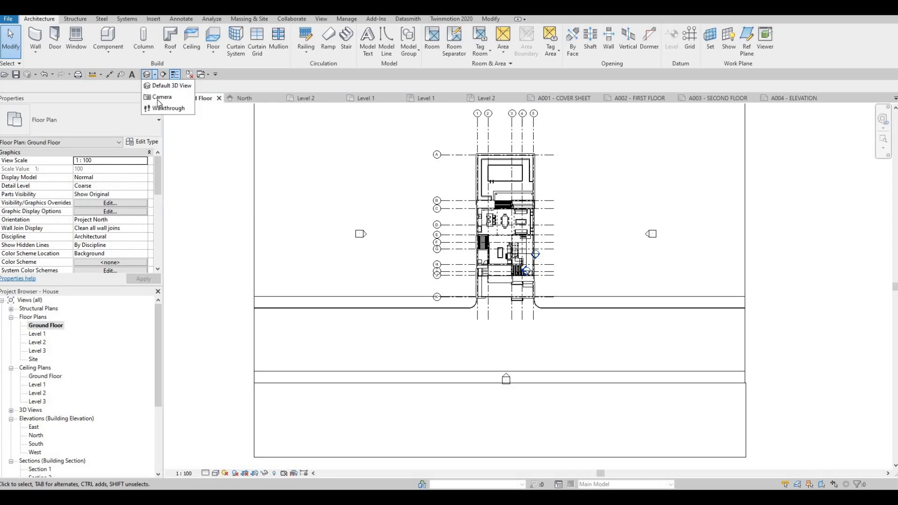
click(166, 96)
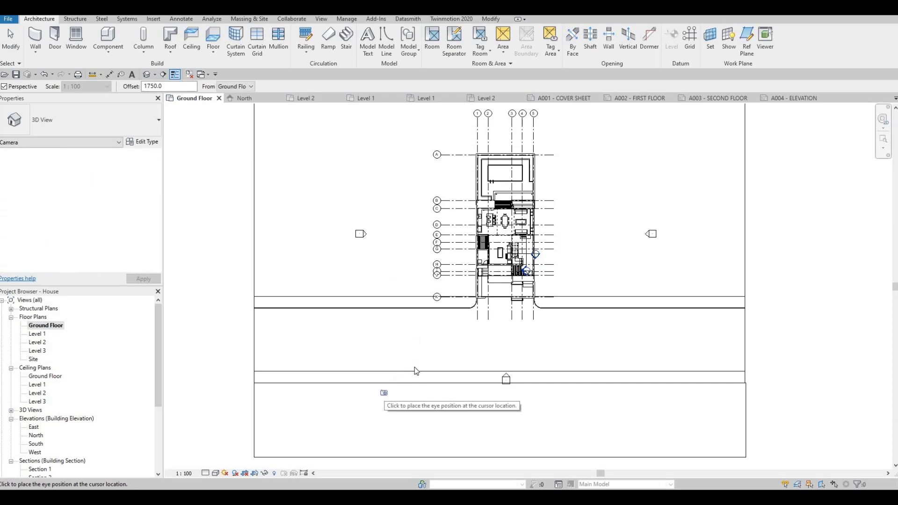
click(414, 366)
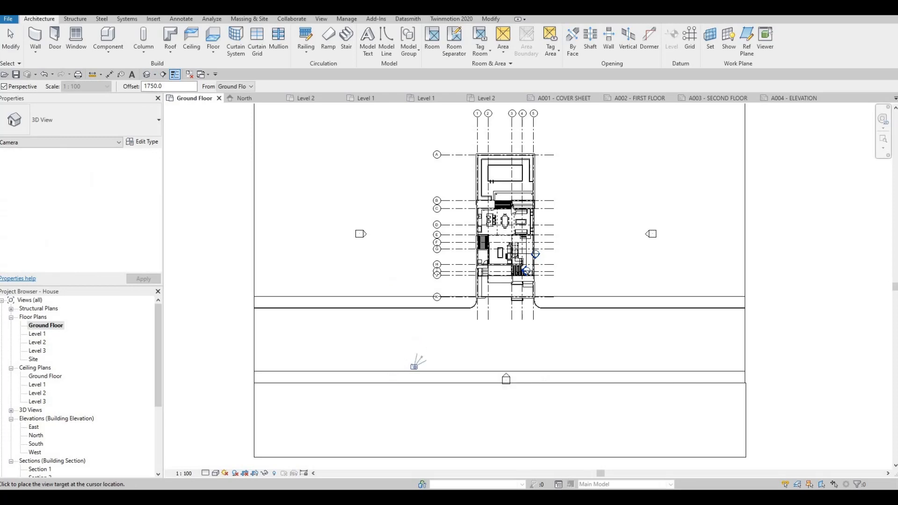
click(554, 135)
- Widen the camera view's crop region to the right, raise its top and bottom edges, and turn the camera toward the house front
middle_drag(506, 262, 359, 241)
scroll(360, 241, down, 2)
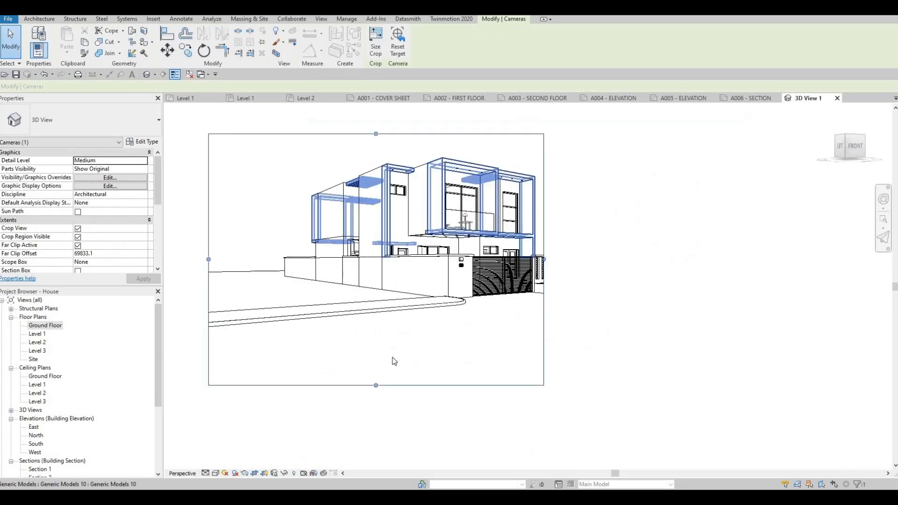
drag(602, 254, 648, 260)
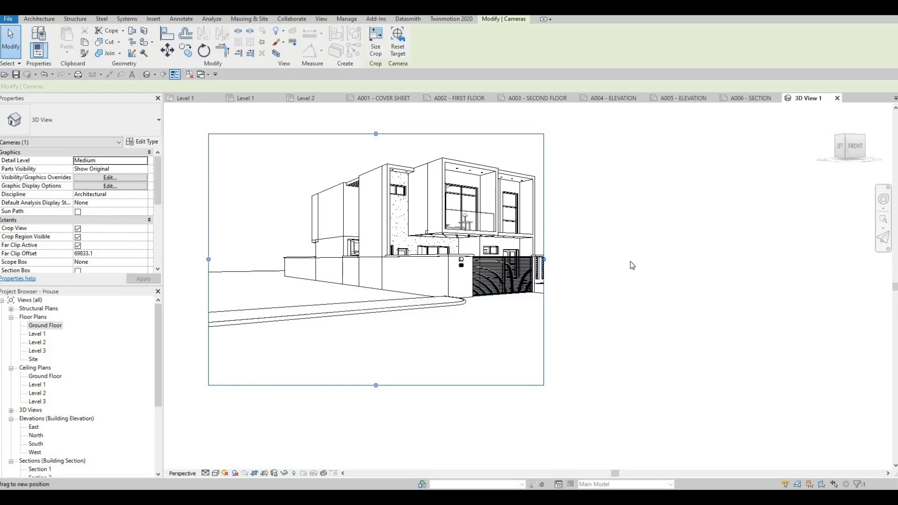
drag(428, 134, 428, 118)
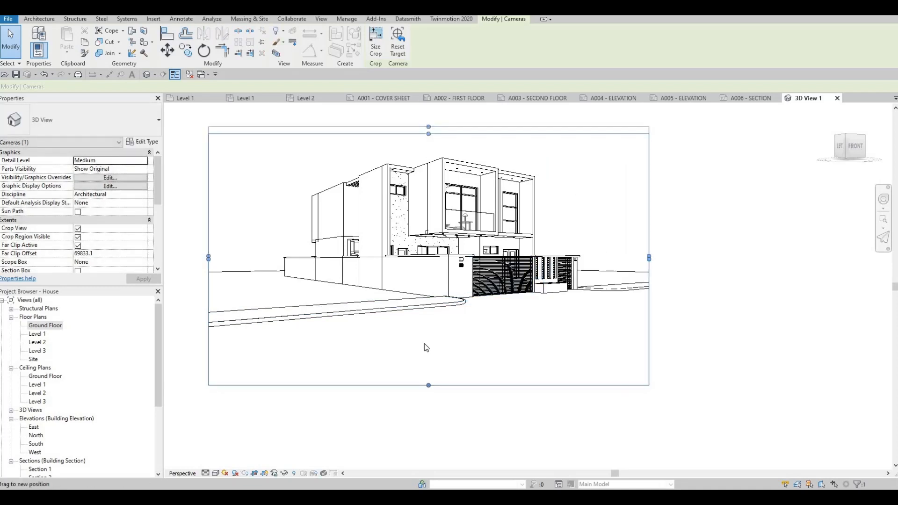
drag(428, 386, 429, 362)
drag(649, 246, 655, 241)
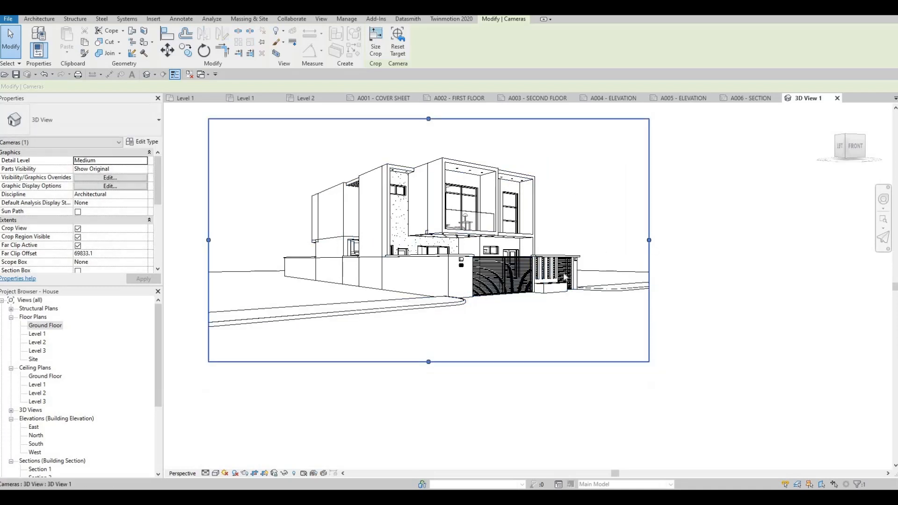
shift+middle_drag(545, 286, 414, 387)
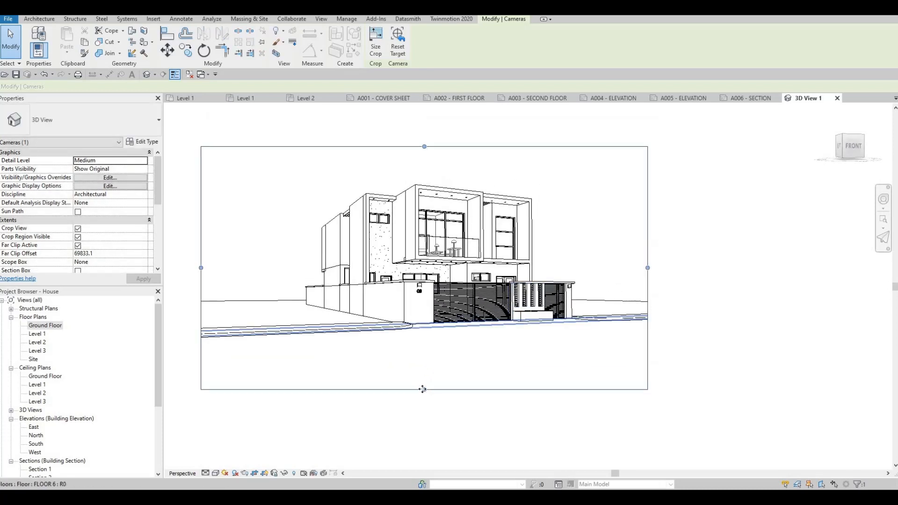
- Pull in the left edge and raise the top edge of the camera view's crop region, and set the detail level to Fine
drag(200, 263, 245, 262)
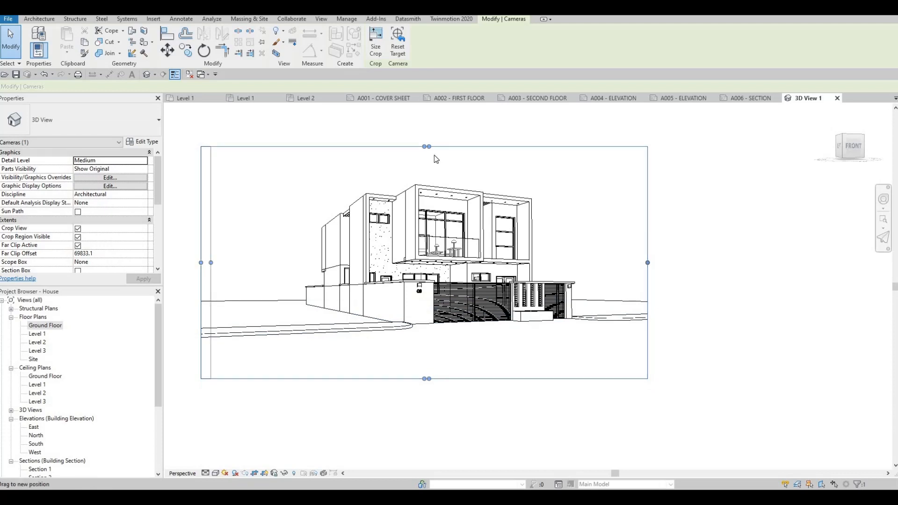
drag(446, 147, 446, 134)
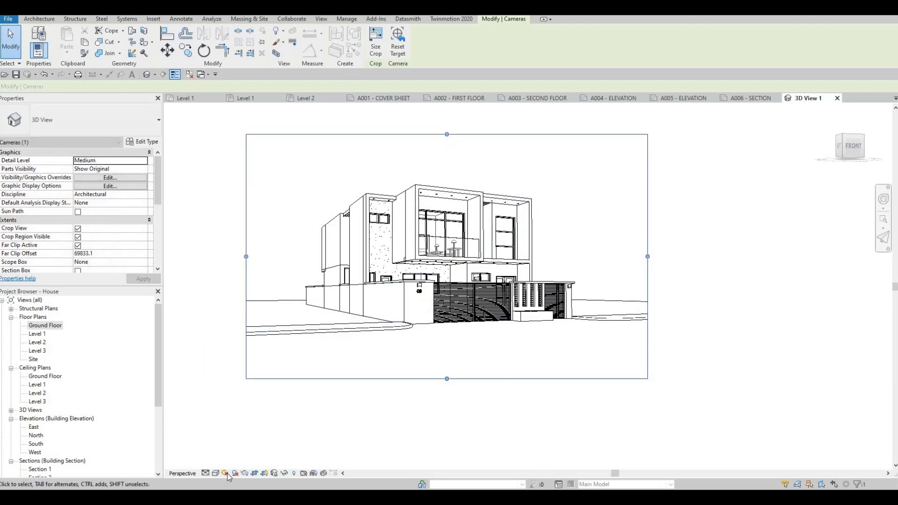
click(205, 473)
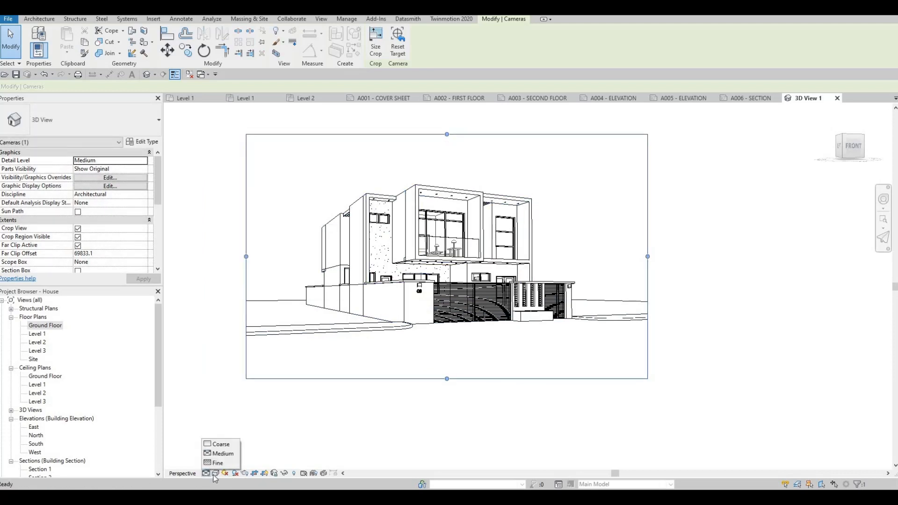
click(220, 461)
- Try the Shaded visual style on the camera view and return it to Hidden Line
click(216, 473)
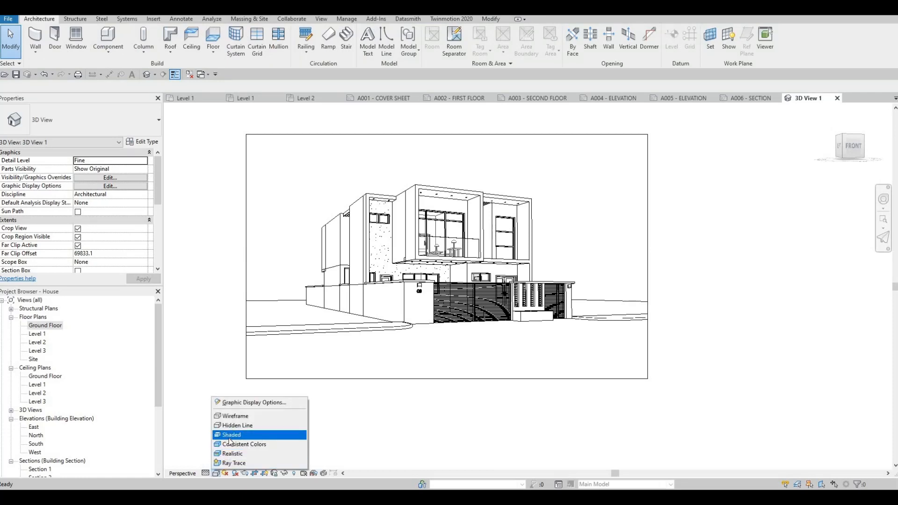
click(231, 435)
click(215, 474)
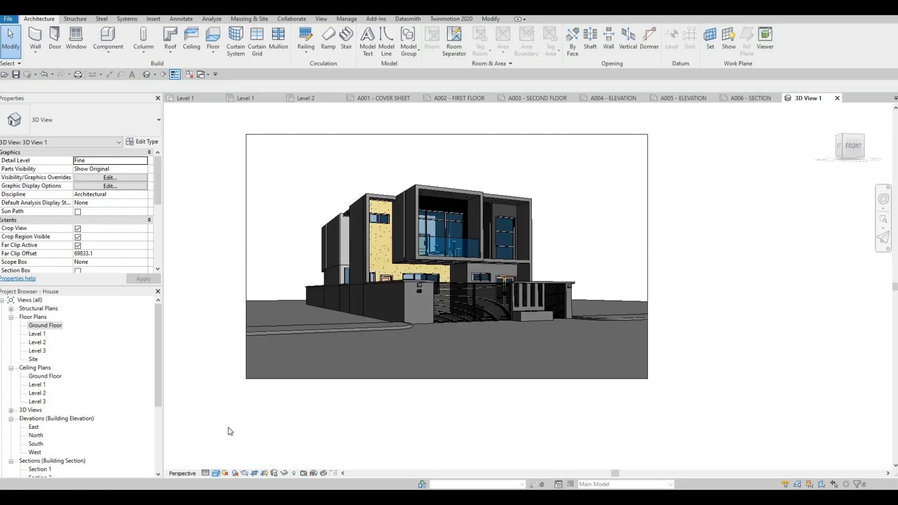
click(300, 425)
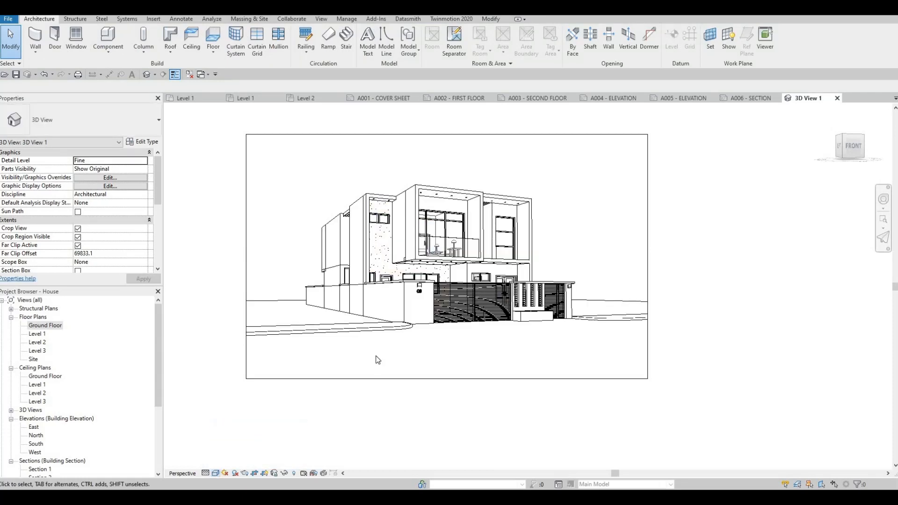
- In the camera view's graphic display options, enable cast shadows, ambient shadows and sketchy lines
click(216, 473)
click(253, 402)
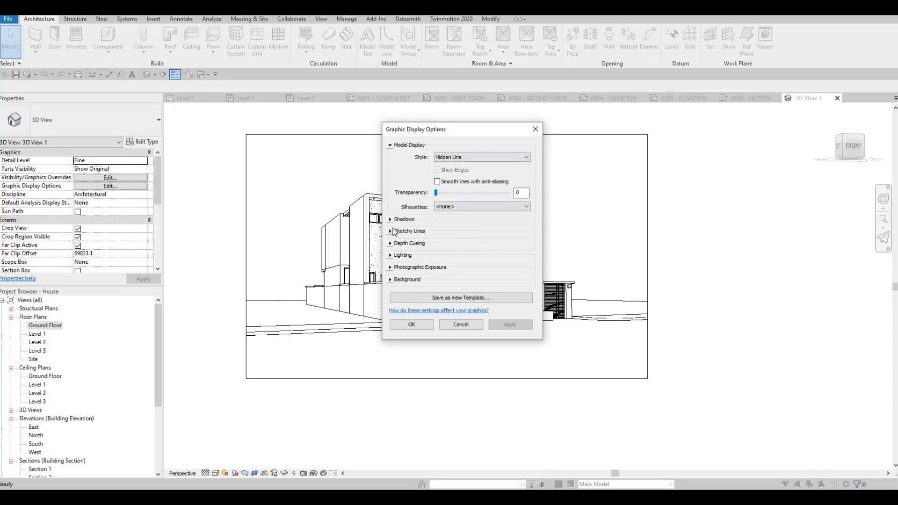
click(391, 219)
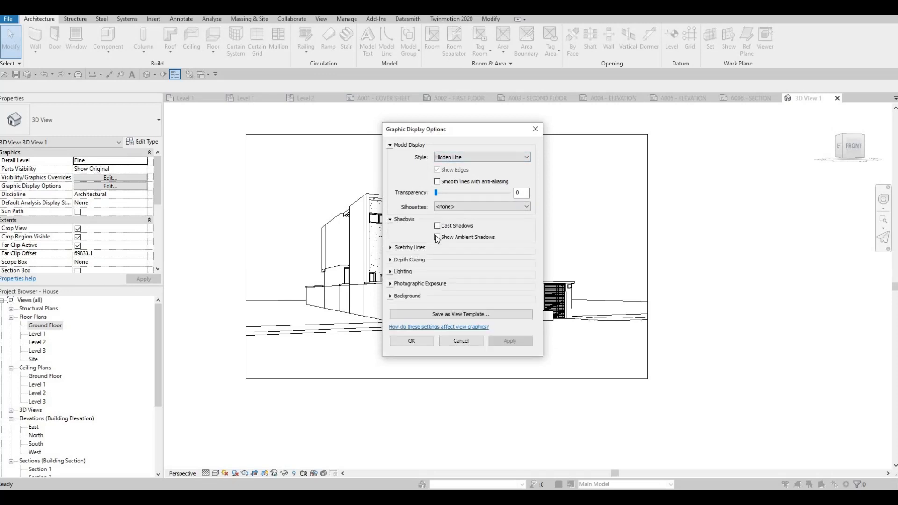
click(438, 237)
click(391, 247)
click(437, 259)
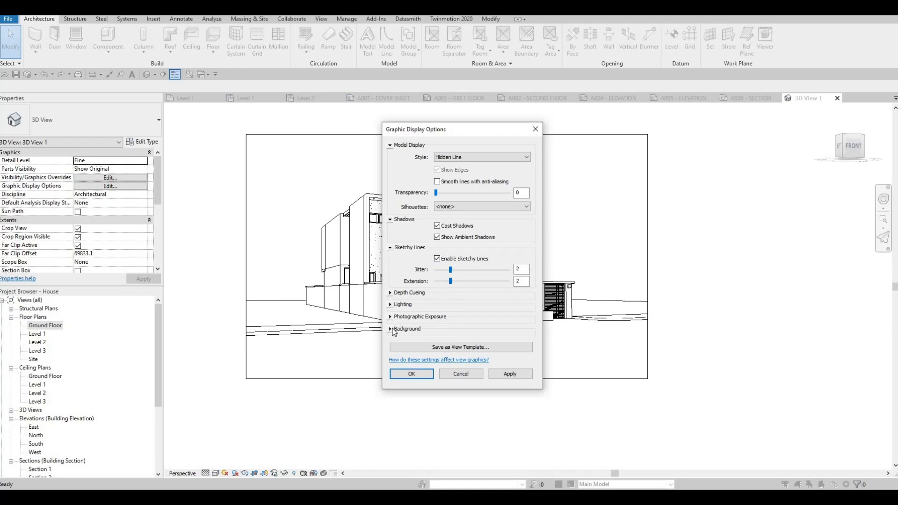
- Set the camera view's background to Gradient and apply the graphic display options
click(431, 330)
click(460, 344)
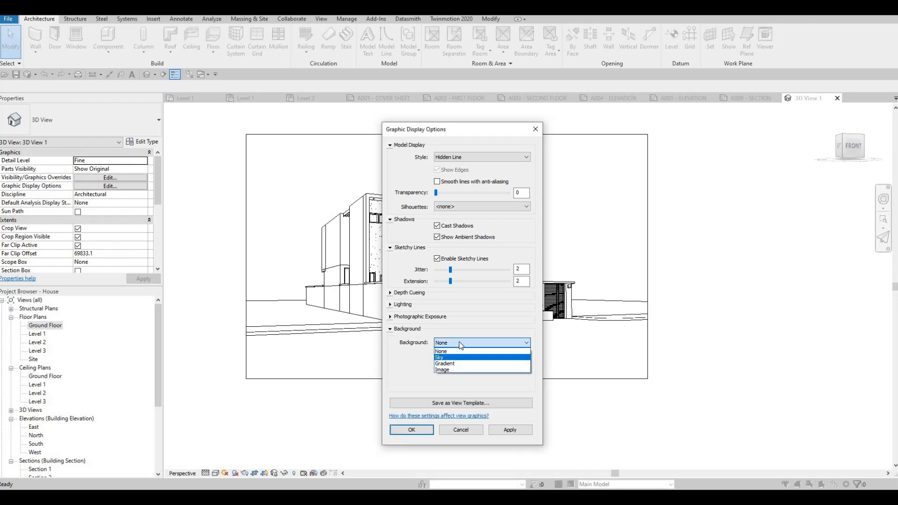
click(454, 358)
click(482, 343)
click(448, 364)
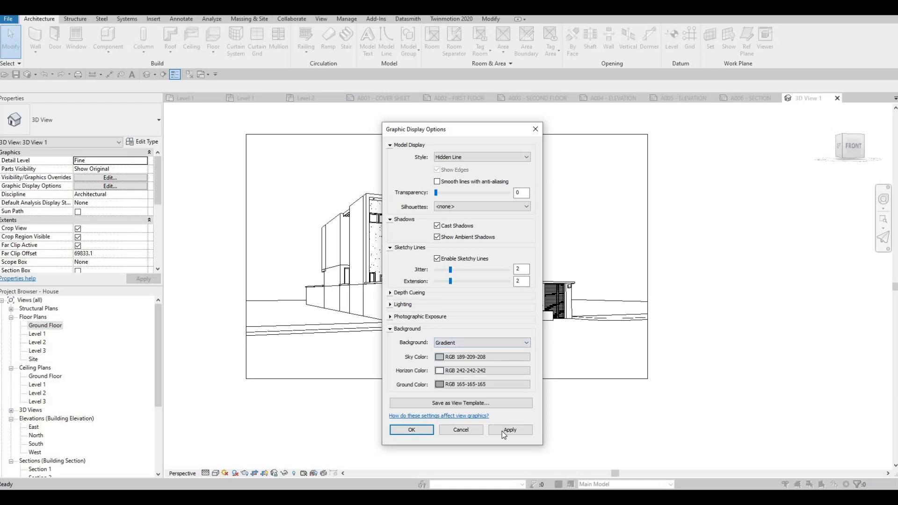
click(505, 432)
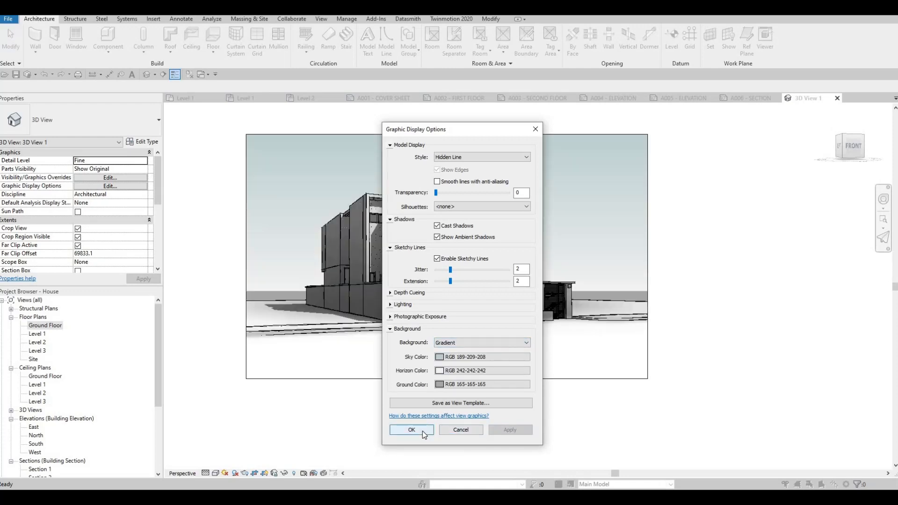
click(411, 430)
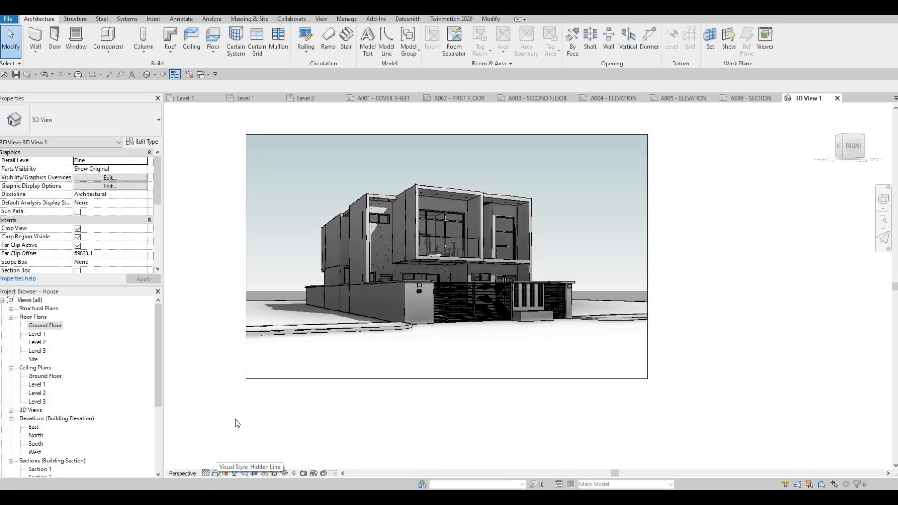
- Turn off cast shadows and ambient shadows in the graphic display options, apply, and move the dialog clear of the house
click(215, 473)
click(248, 403)
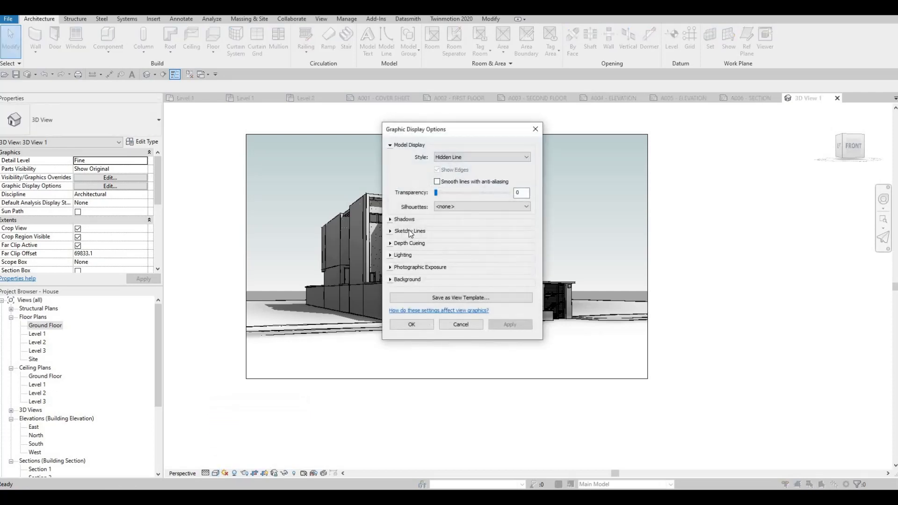
click(442, 224)
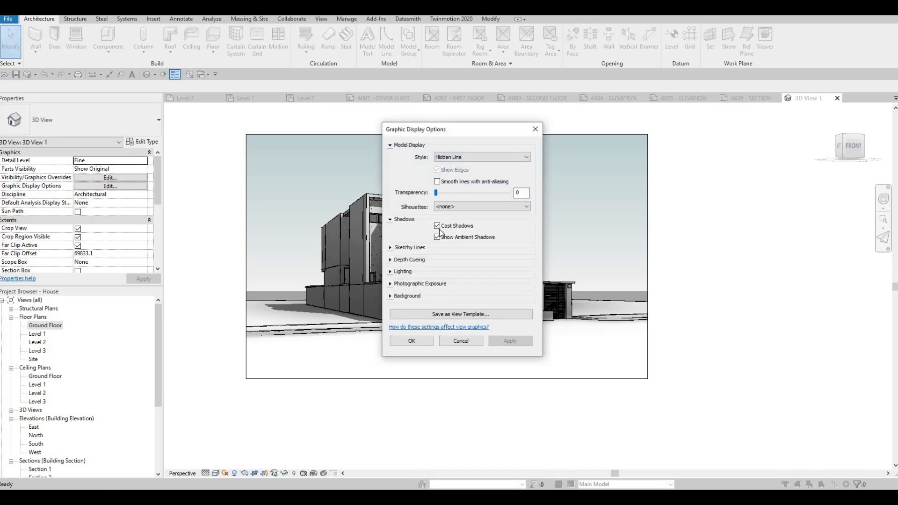
click(437, 226)
click(436, 236)
click(509, 342)
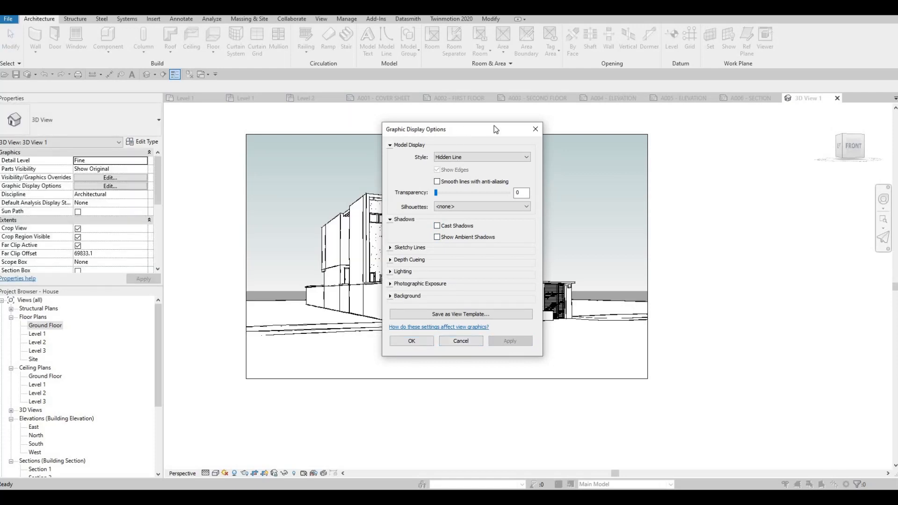
drag(464, 130, 671, 135)
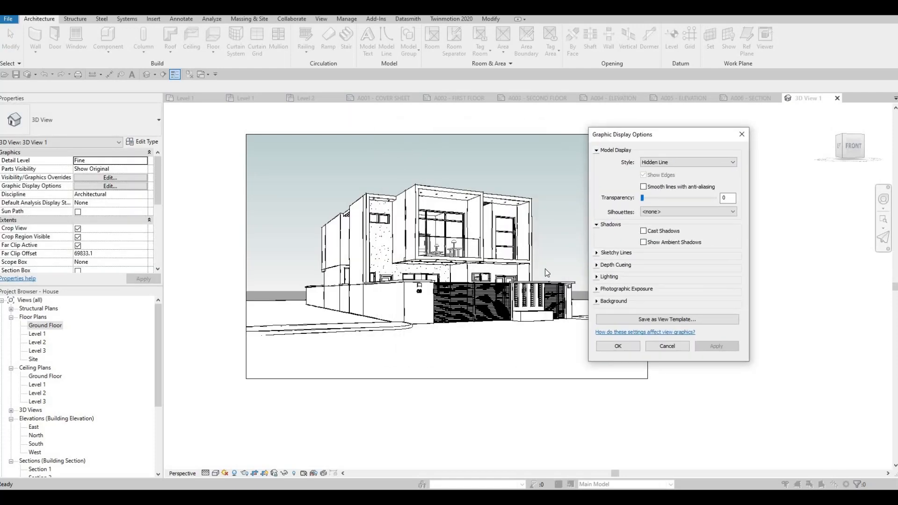
- Turn ambient shadows back on while leaving cast shadows off, and apply the graphic display options
click(645, 243)
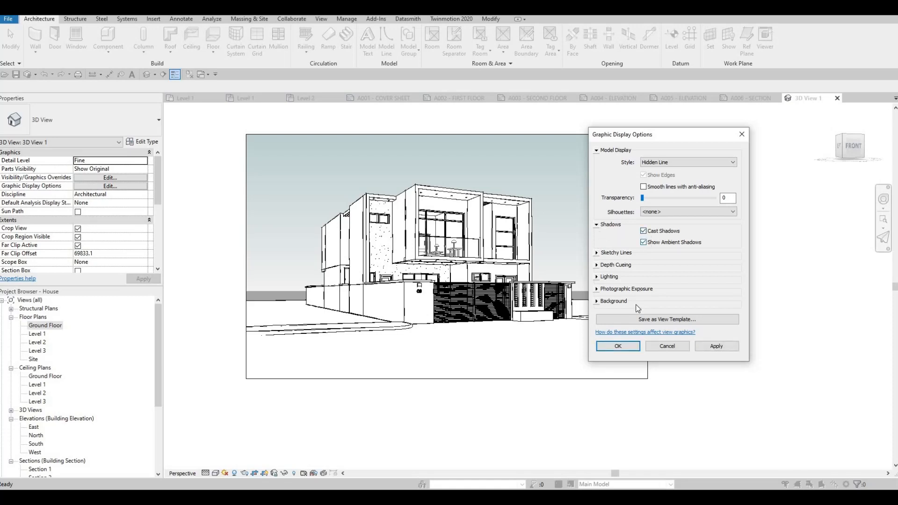
click(711, 346)
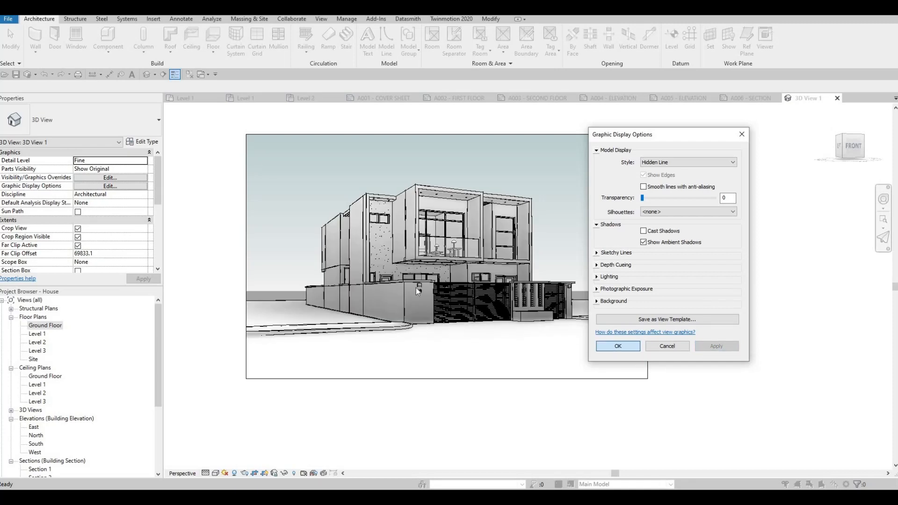
click(618, 346)
- Examine the house front, gate and boundary wall in the camera view up close and as a whole
middle_drag(525, 294, 561, 290)
scroll(560, 290, up, 5)
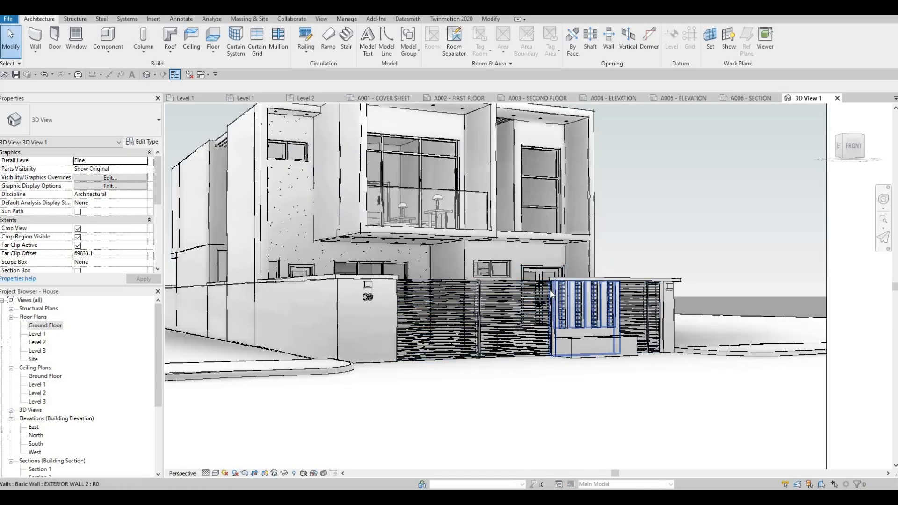
scroll(494, 299, down, 3)
middle_drag(398, 286, 373, 271)
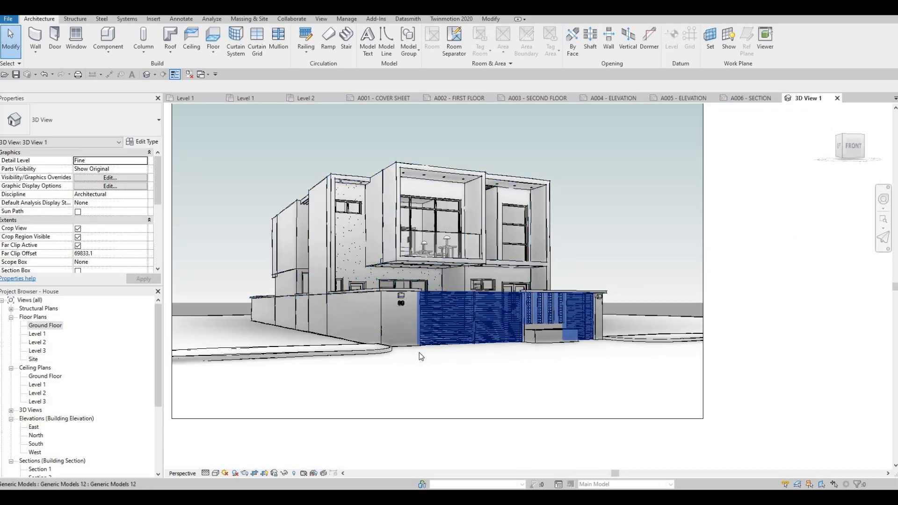
scroll(431, 351, down, 2)
middle_drag(338, 349, 358, 344)
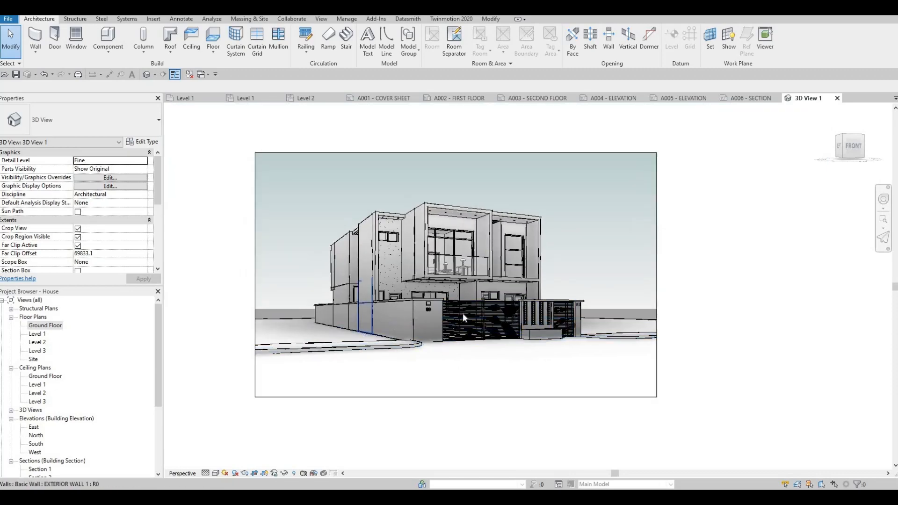
middle_drag(416, 356, 400, 360)
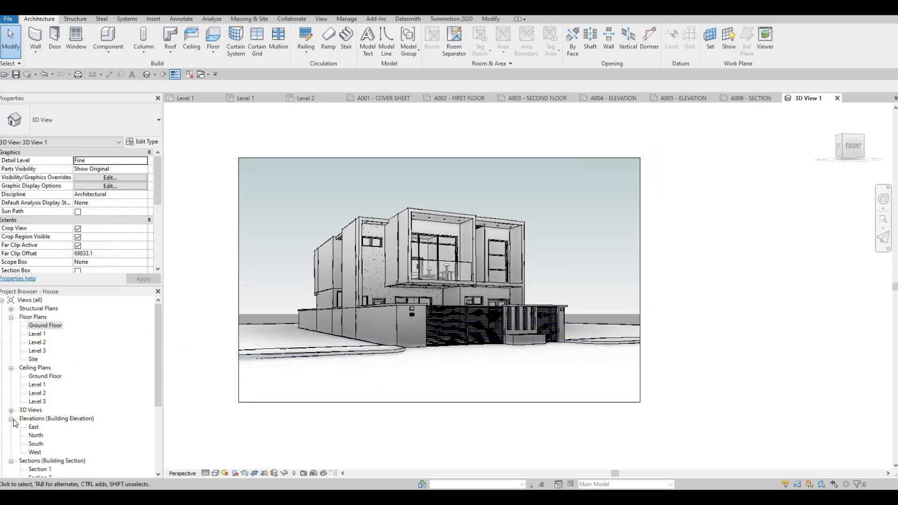
- Expand the 3D Views list, and render the camera view at Draft quality and screen resolution with the Sky: Few Clouds background
scroll(41, 436, down, 2)
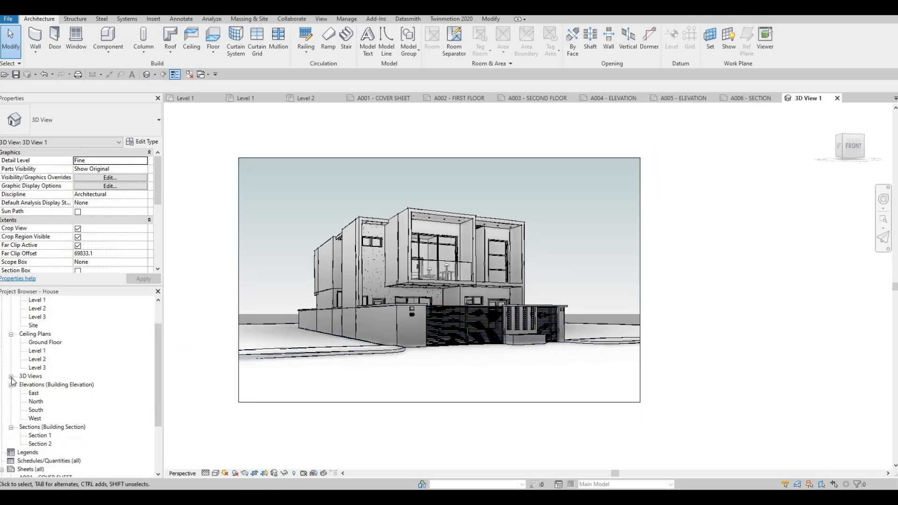
click(11, 377)
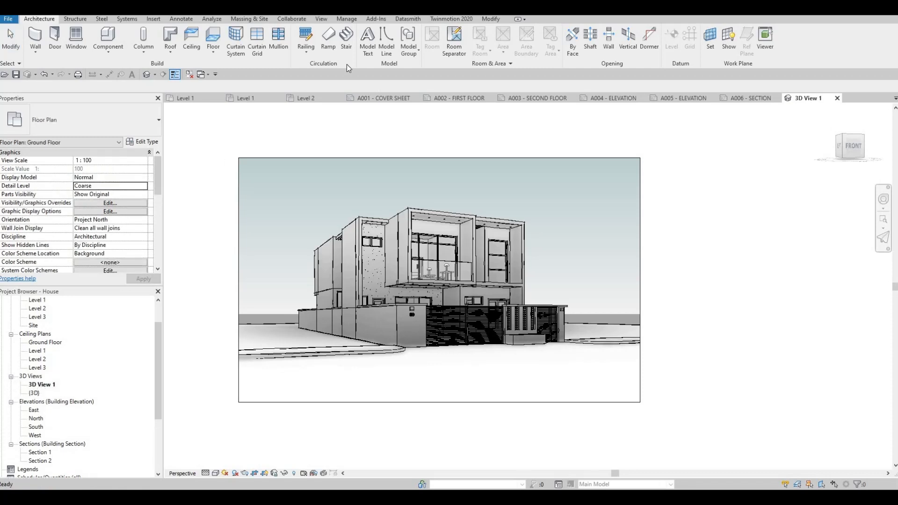
click(321, 19)
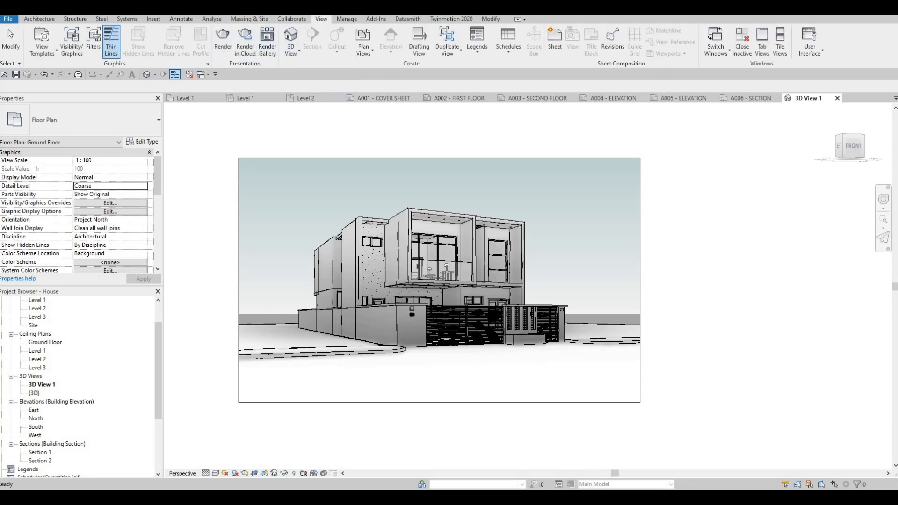
key(r)
key(r)
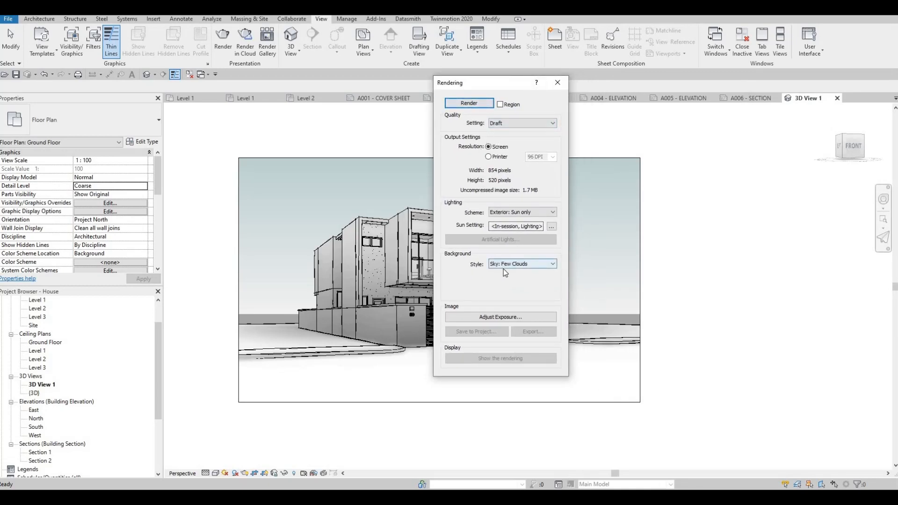
click(504, 265)
click(463, 107)
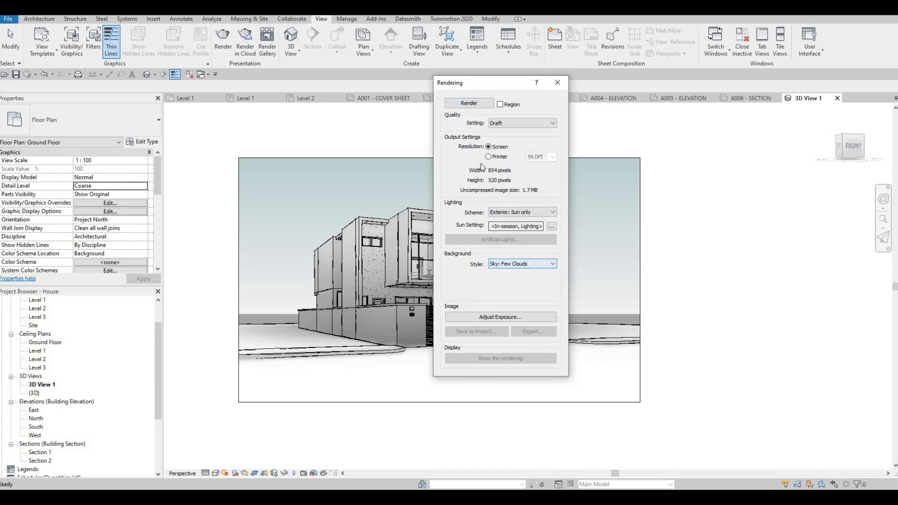
click(469, 102)
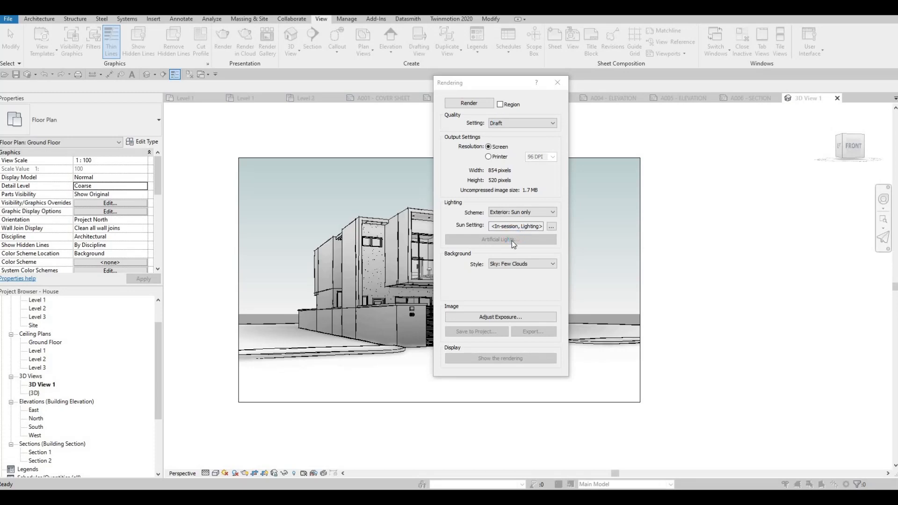
- Brighten the rendered image by setting its exposure value to 13.33
click(481, 321)
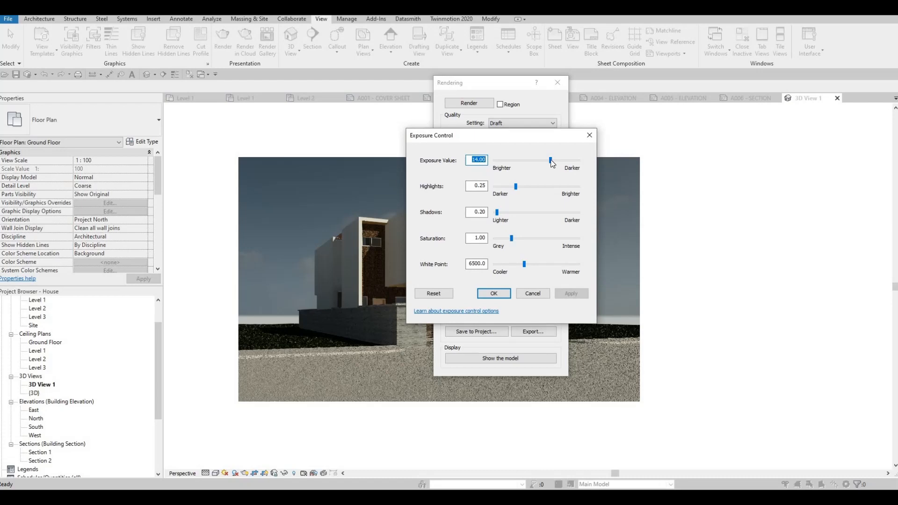
drag(550, 160, 548, 160)
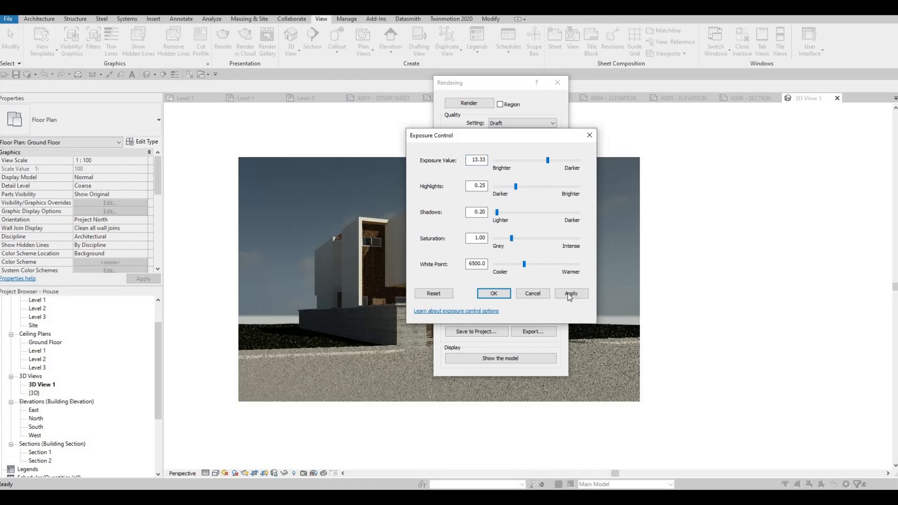
click(570, 295)
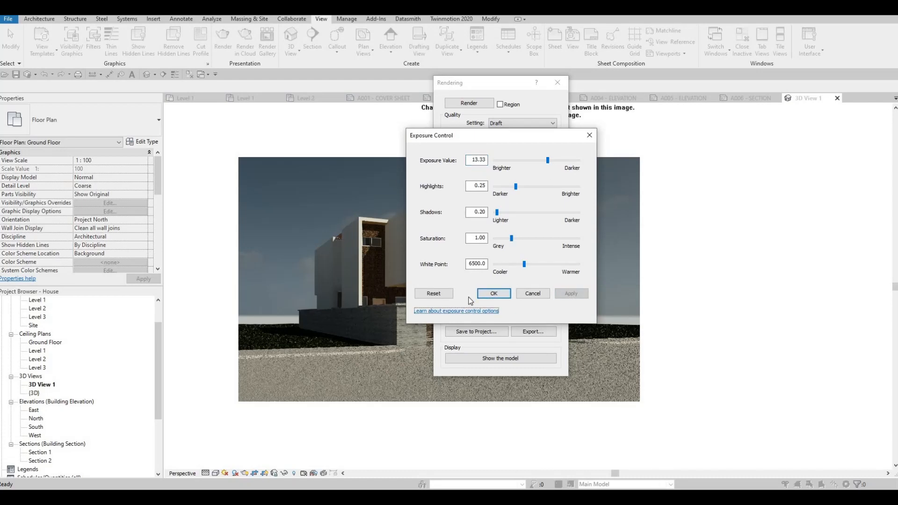
click(492, 294)
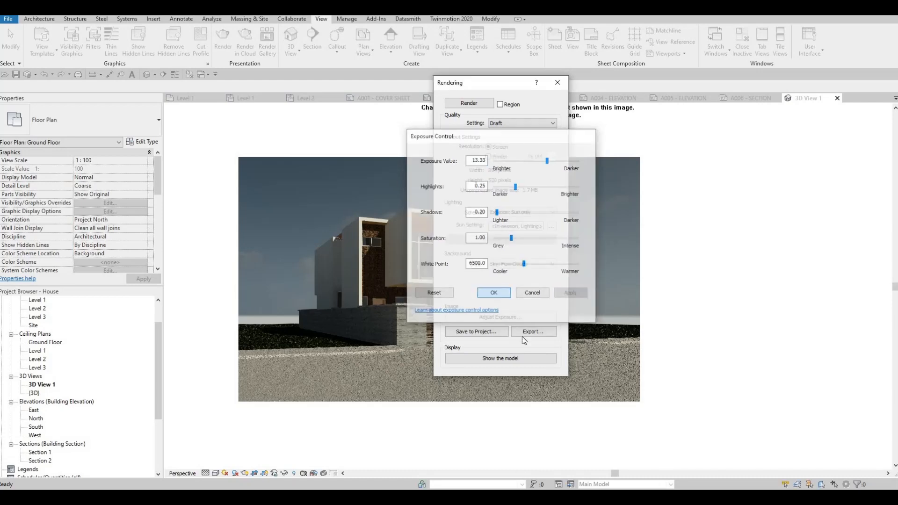
- Save the rendering to the project under the suggested name and show it in the Renderings branch
click(477, 333)
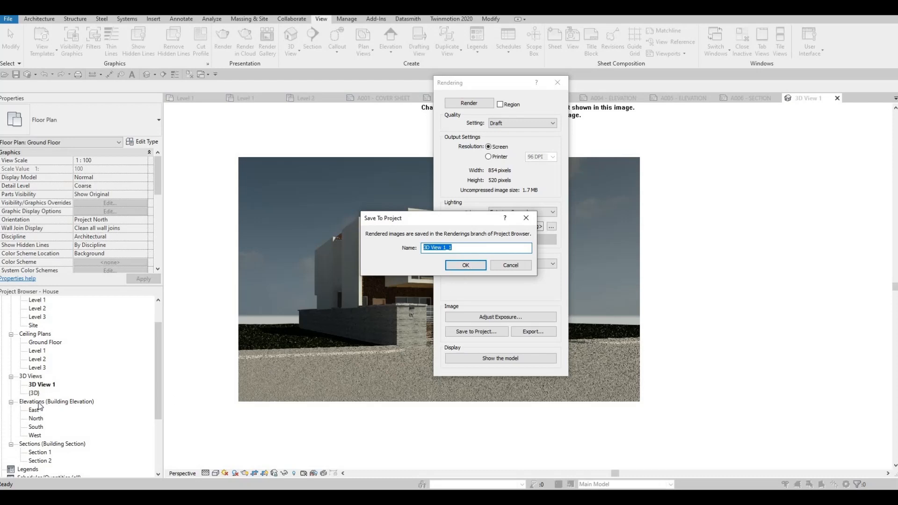
key(Return)
click(10, 469)
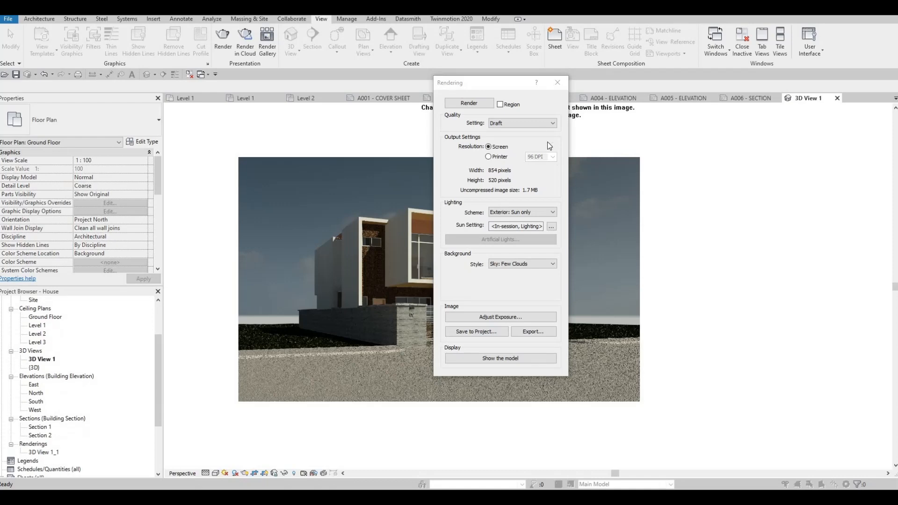
- Close the rendering settings and place the saved rendering 3D View 1_1 on the A001 - COVER SHEET sheet
key(Escape)
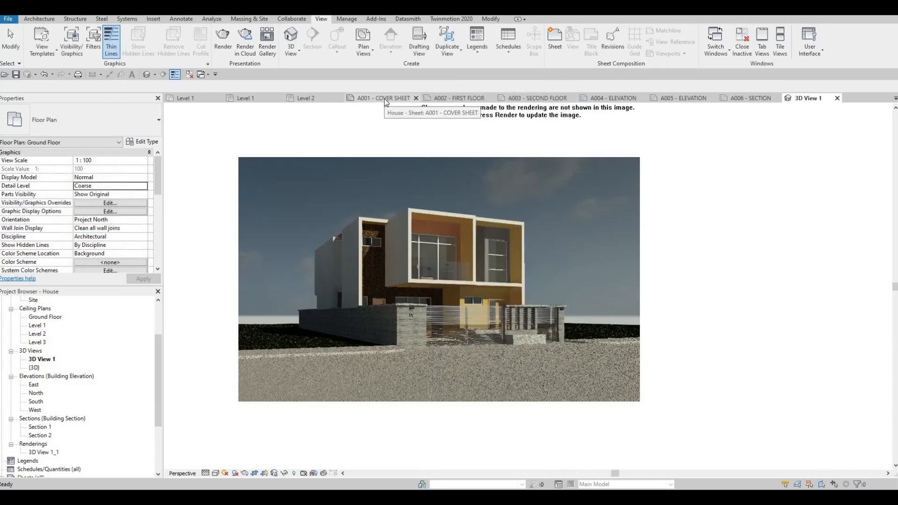
scroll(414, 316, up, 2)
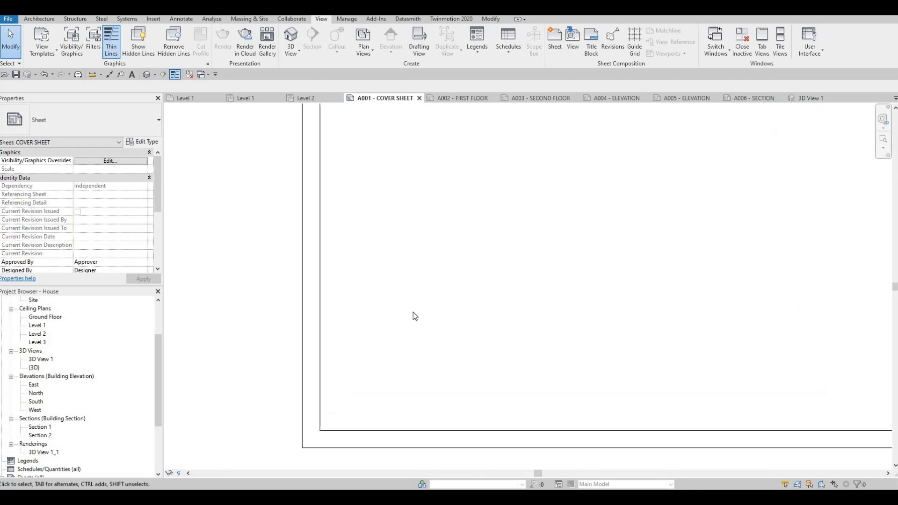
scroll(428, 316, down, 3)
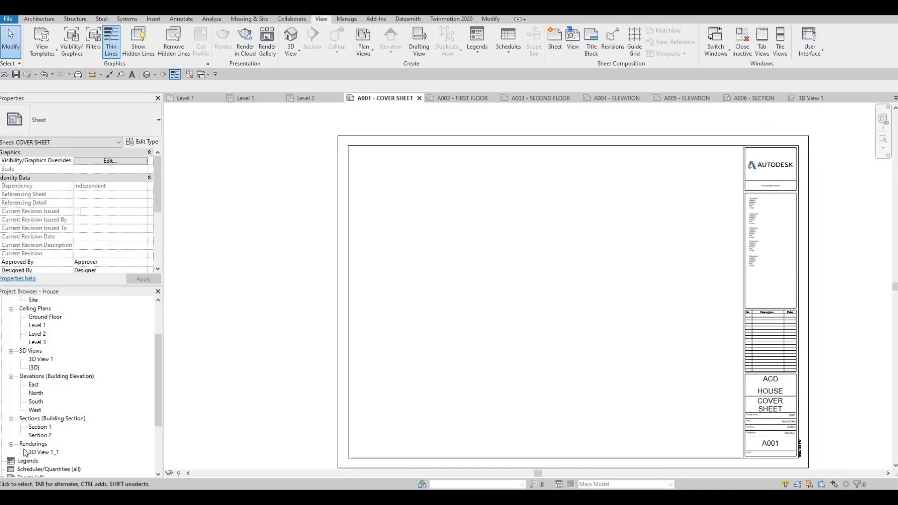
drag(44, 455, 457, 213)
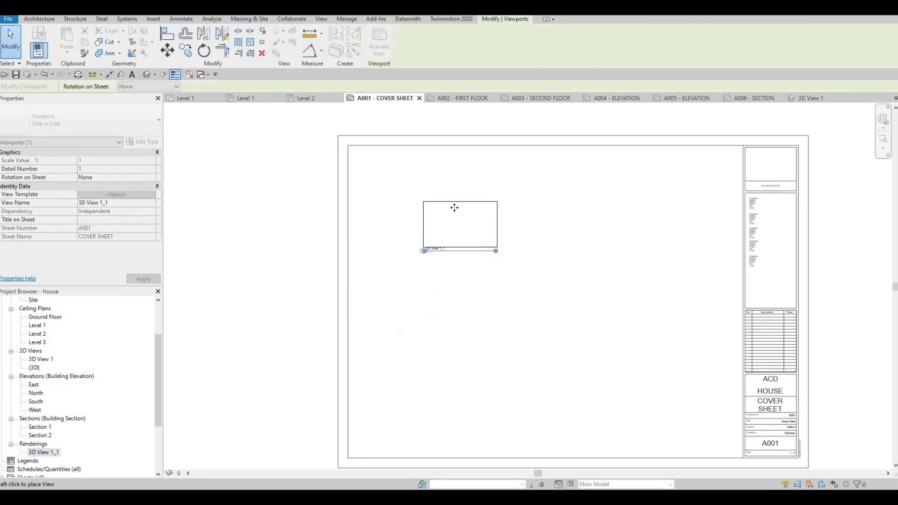
click(455, 208)
- Change the placed rendering's viewport type to No Title
scroll(436, 206, up, 2)
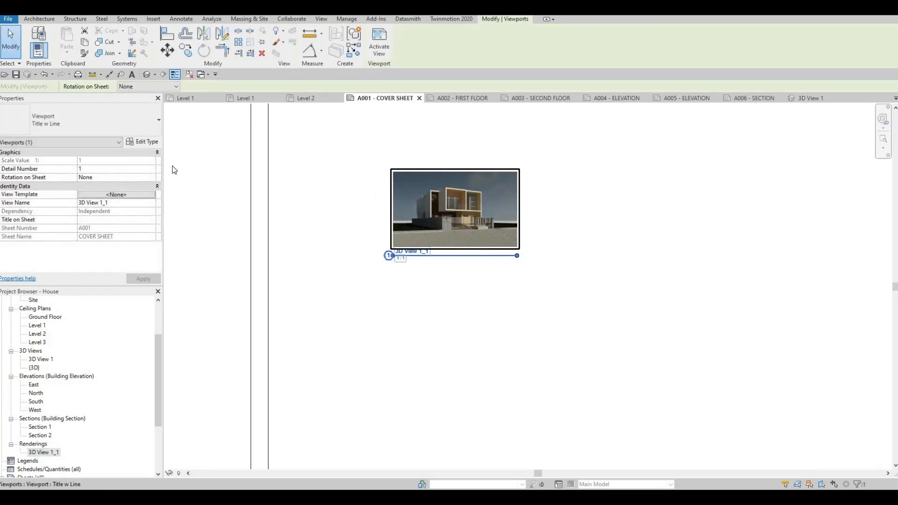
click(102, 124)
click(26, 165)
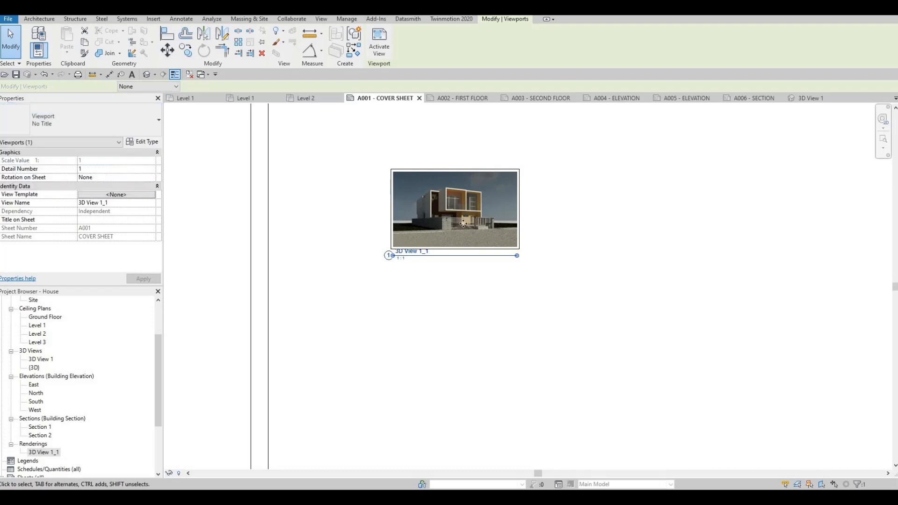
- Activate the rendering's viewport, enlarge the image proportionally towards the sheet's upper-left corner, and return to the sheet
double_click(459, 218)
scroll(458, 220, down, 2)
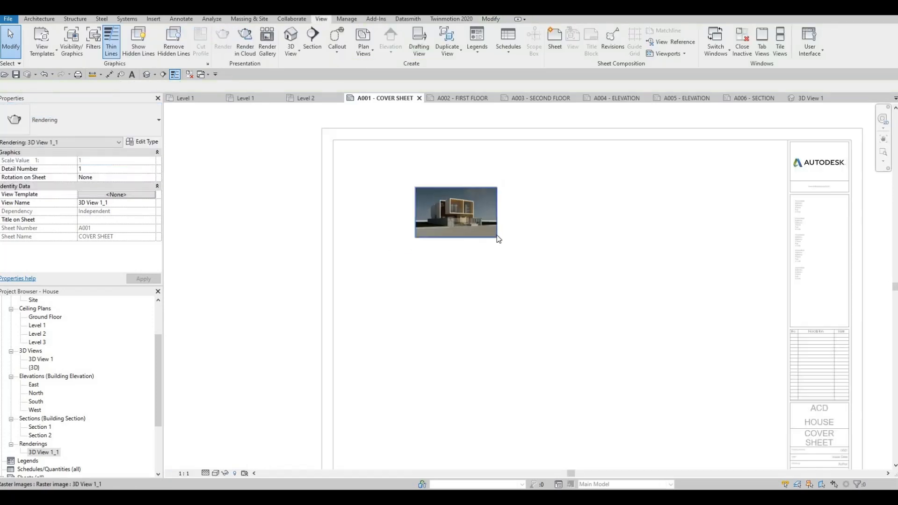
click(497, 238)
drag(497, 237, 544, 270)
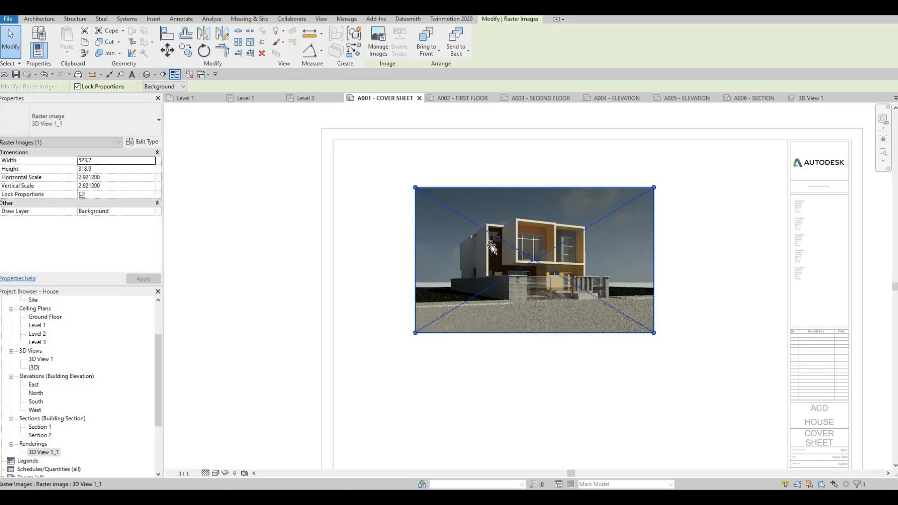
drag(492, 245, 438, 221)
drag(597, 312, 680, 359)
click(670, 361)
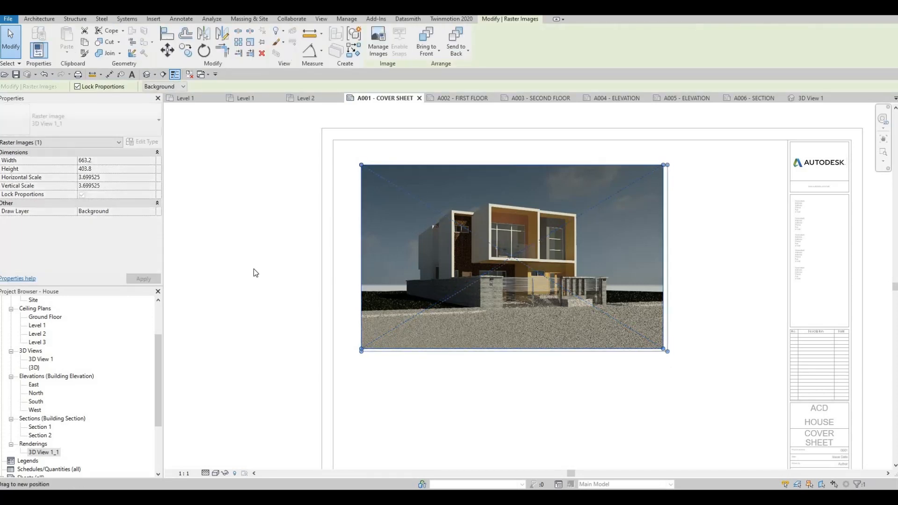
click(240, 263)
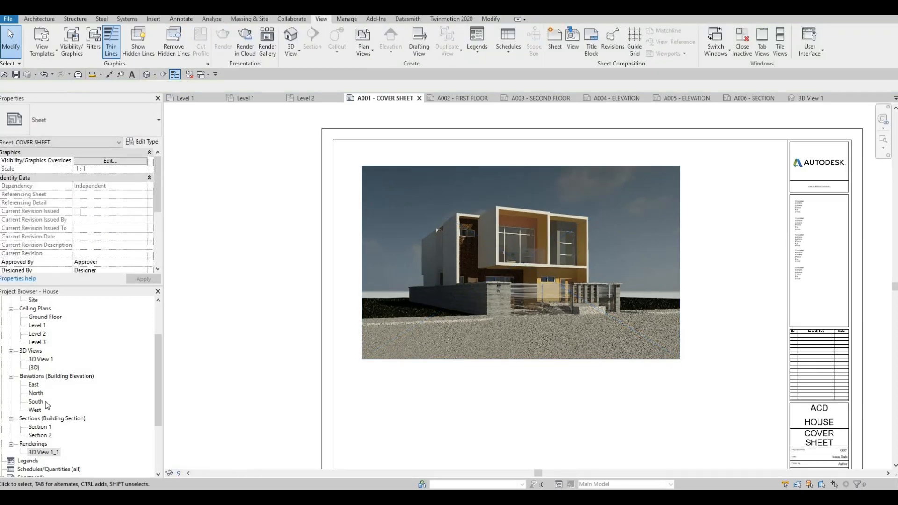
- Place the camera view 3D View 1 on the cover sheet below the rendering
scroll(40, 398, down, 1)
drag(41, 350, 432, 375)
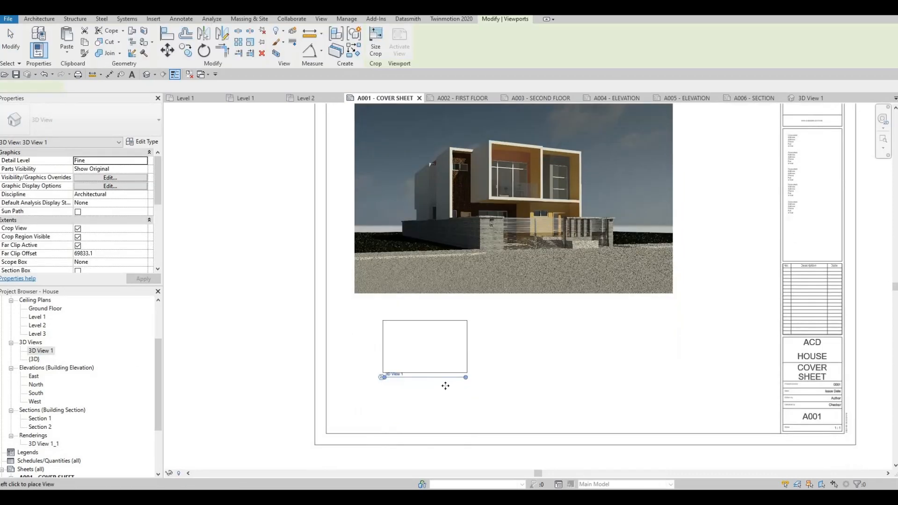
click(443, 381)
key(Escape)
- Activate the small camera viewport, try to reposition its crop frame, and undo the change
double_click(442, 381)
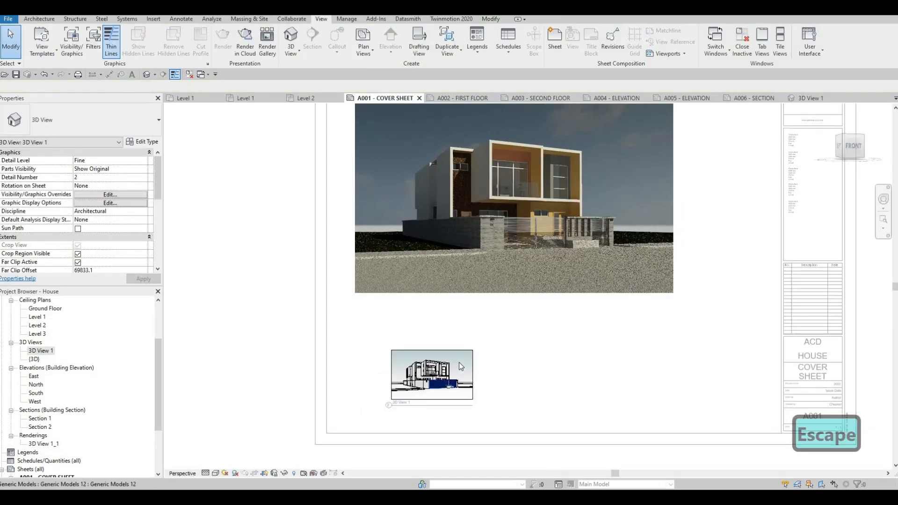
click(473, 377)
drag(476, 376, 511, 386)
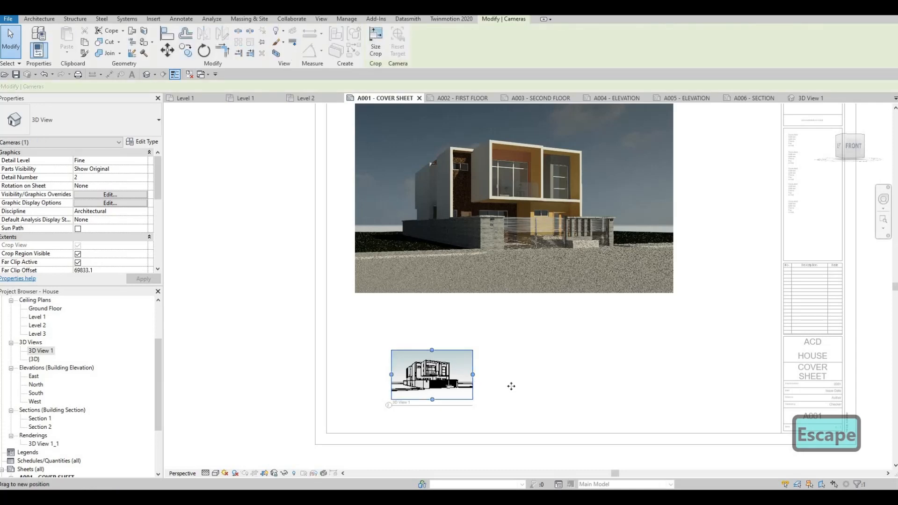
key(ctrl+z)
- Delete the 3D View 1 viewport from the cover sheet
double_click(443, 391)
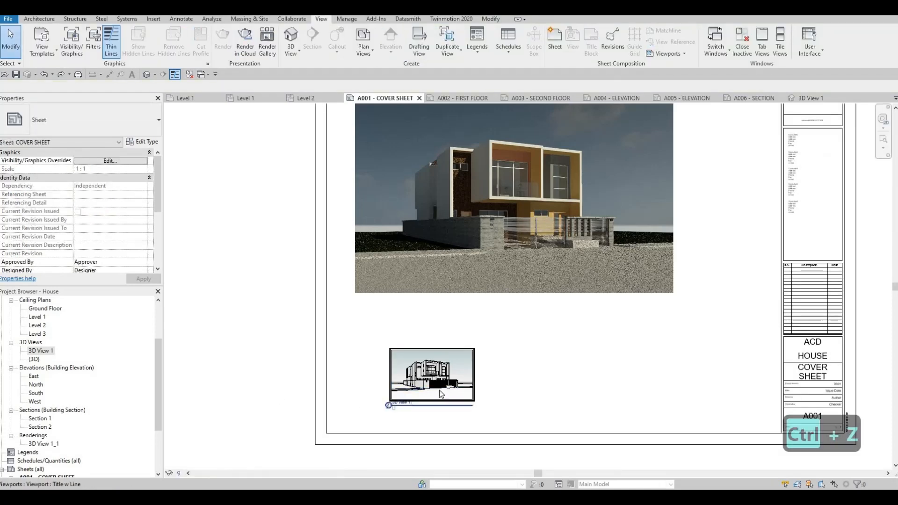
click(427, 400)
key(Delete)
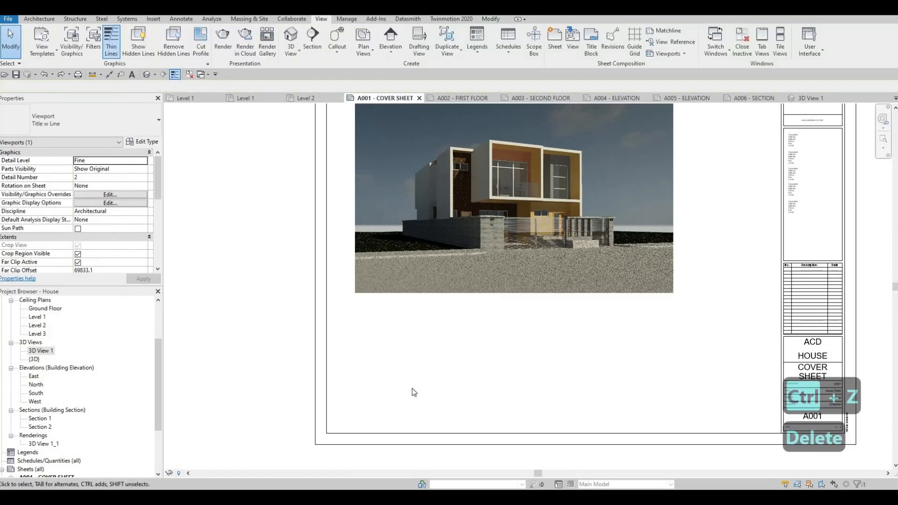
middle_drag(663, 371, 612, 373)
scroll(611, 373, down, 1)
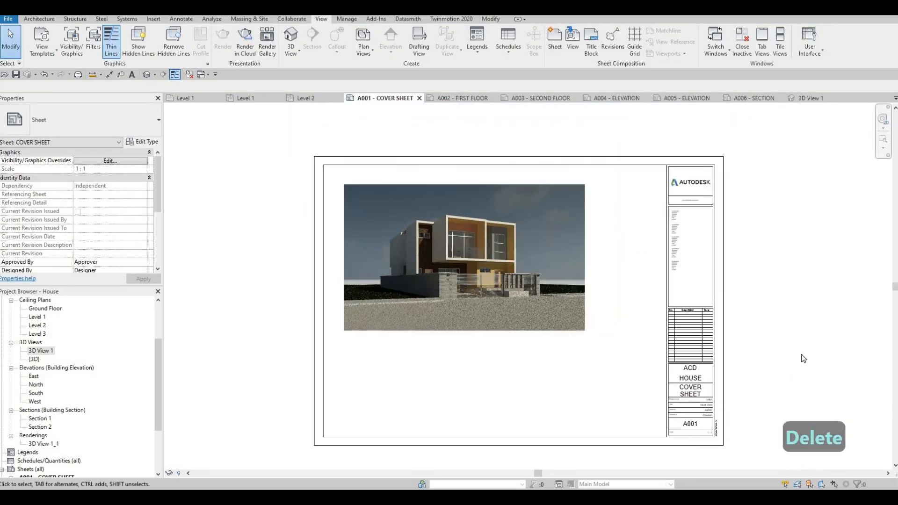
key(Escape)
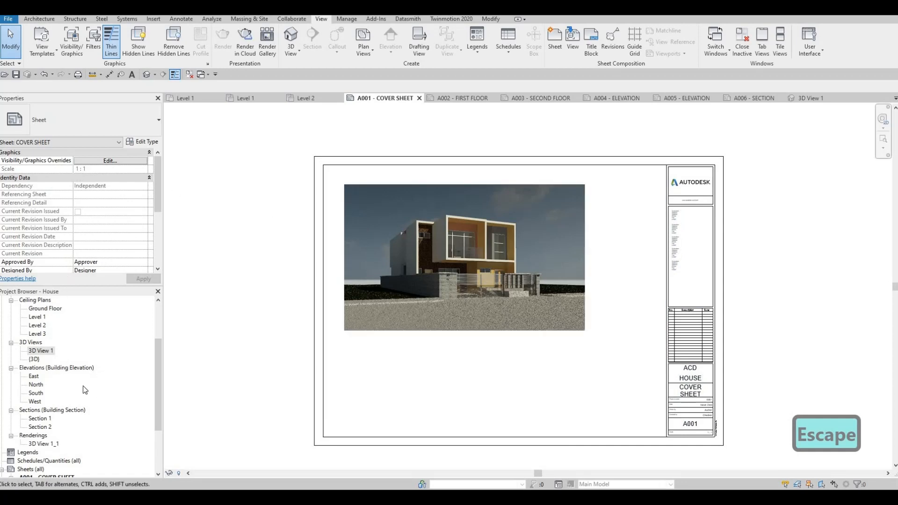
- Create a new sheet list with the fields Sheet Number and Sheet Name, in that order
scroll(82, 389, down, 1)
scroll(31, 412, down, 8)
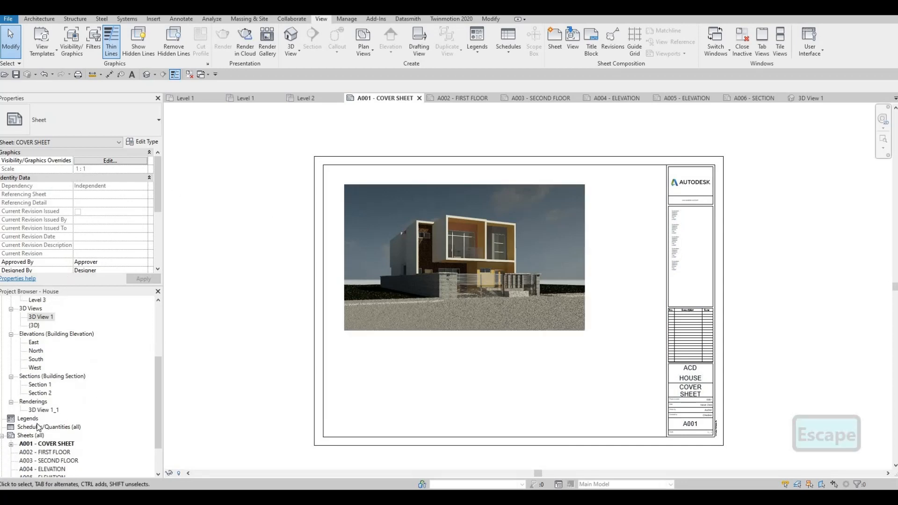
right_click(25, 387)
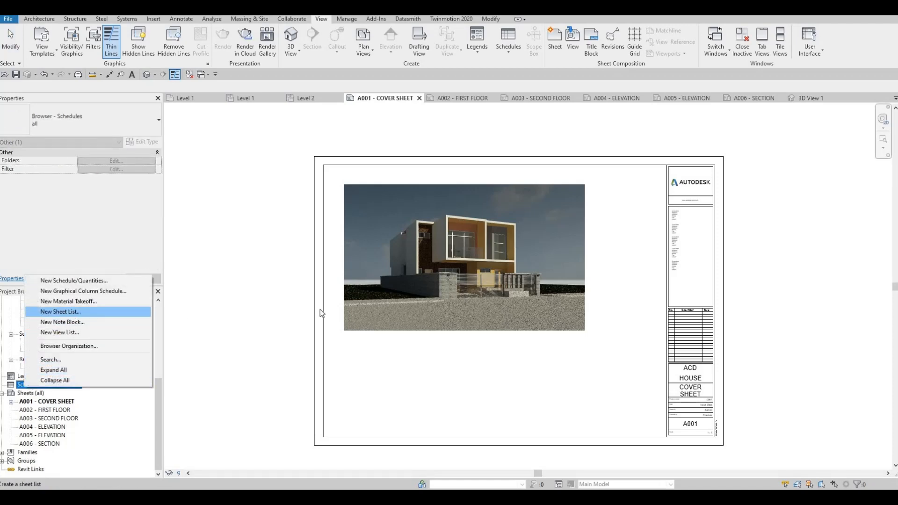
click(64, 314)
scroll(378, 278, down, 4)
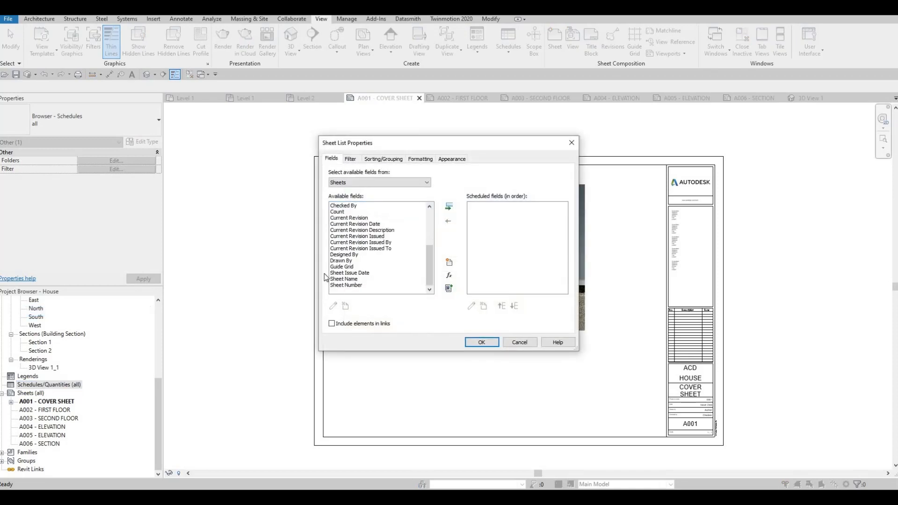
click(346, 286)
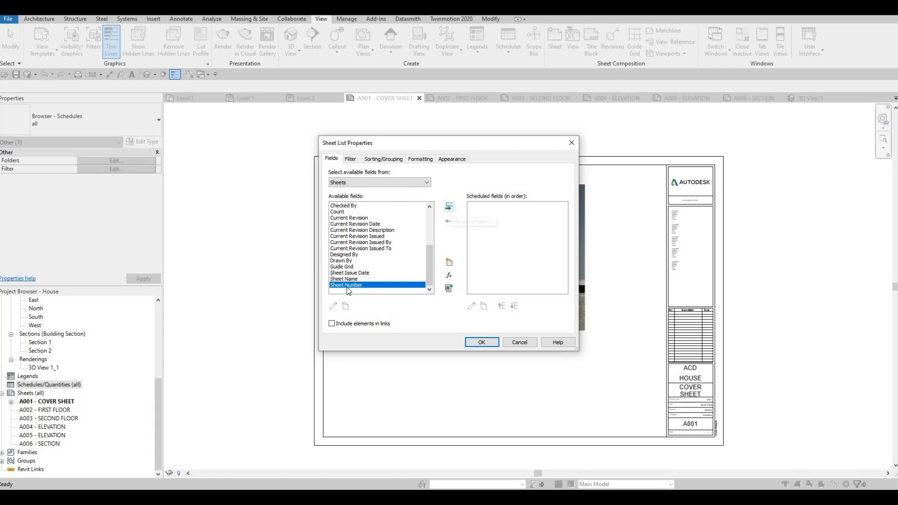
click(449, 209)
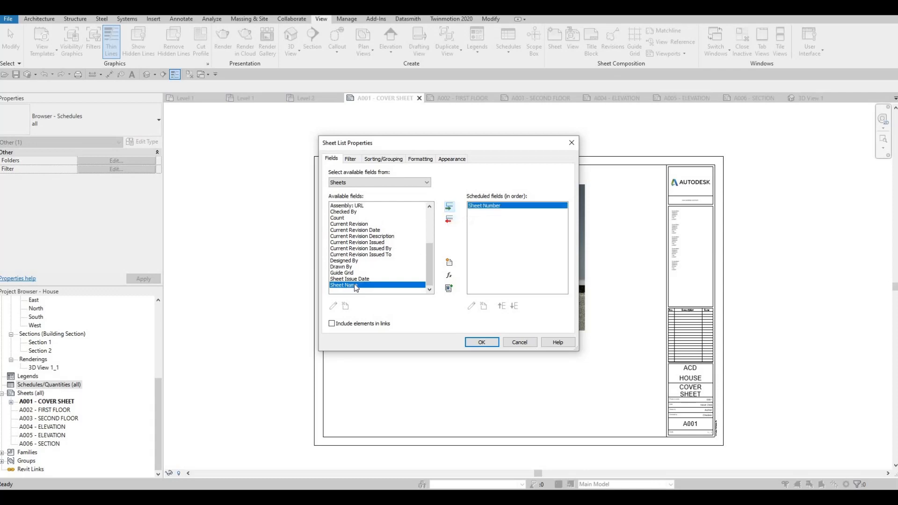
click(449, 207)
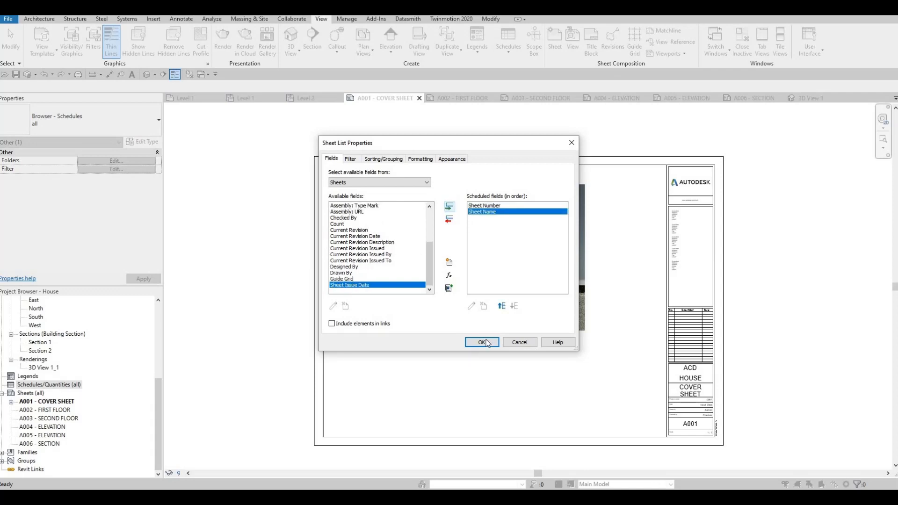
click(352, 160)
click(481, 342)
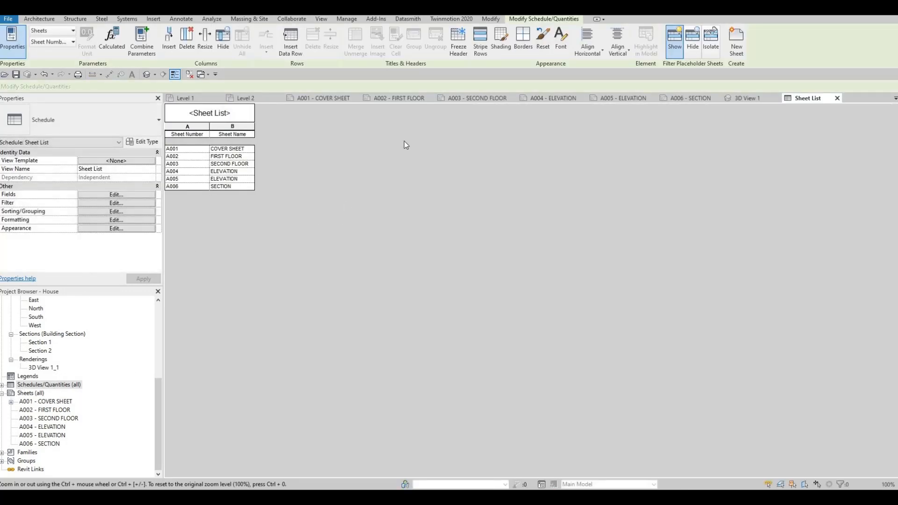
- Place the Sheet List schedule on the A001 - COVER SHEET sheet, between the rendering and the title block
click(324, 97)
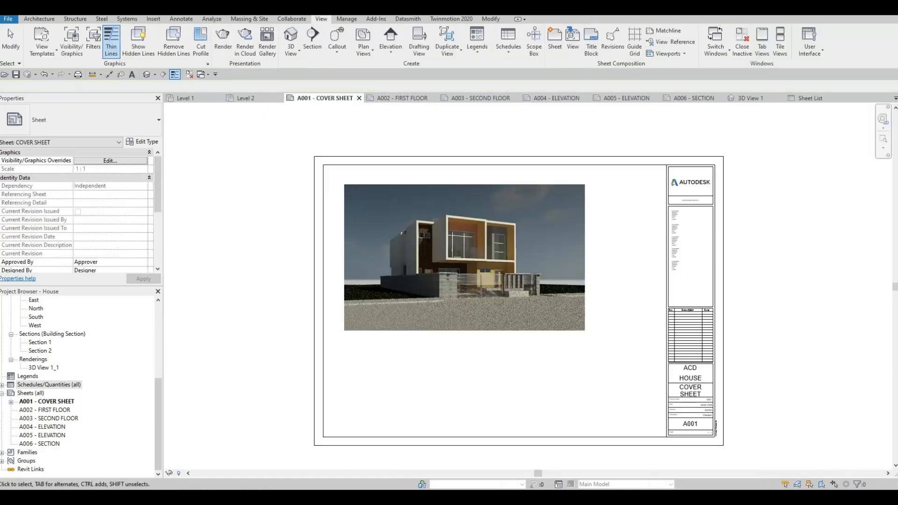
double_click(29, 385)
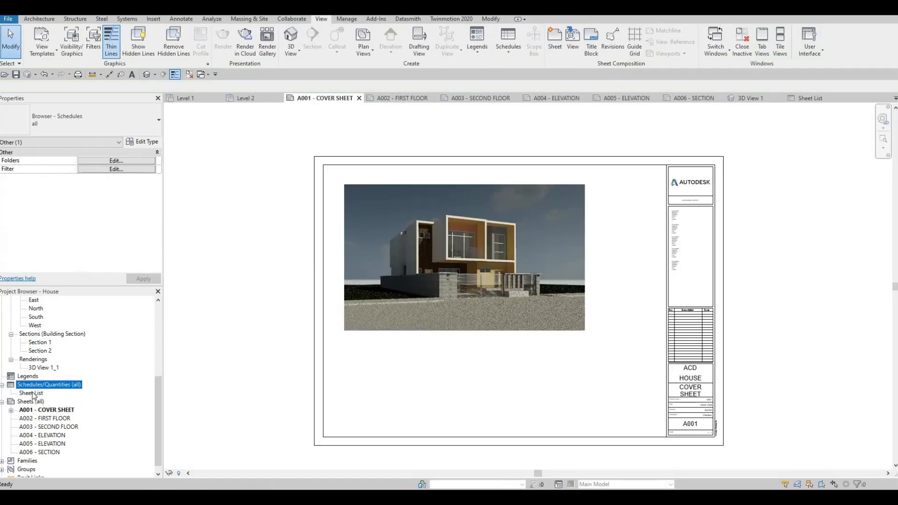
click(31, 393)
drag(31, 393, 622, 220)
click(627, 187)
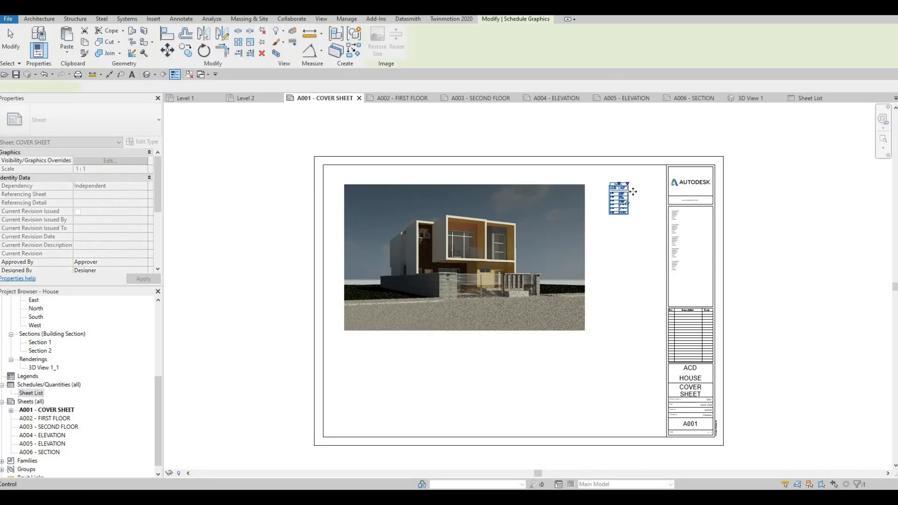
scroll(630, 190, up, 5)
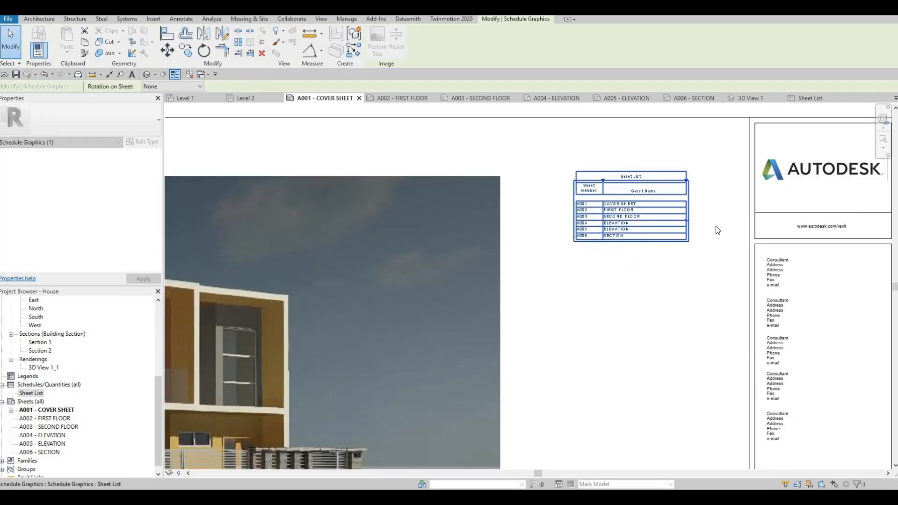
key(Escape)
scroll(666, 202, up, 3)
key(Escape)
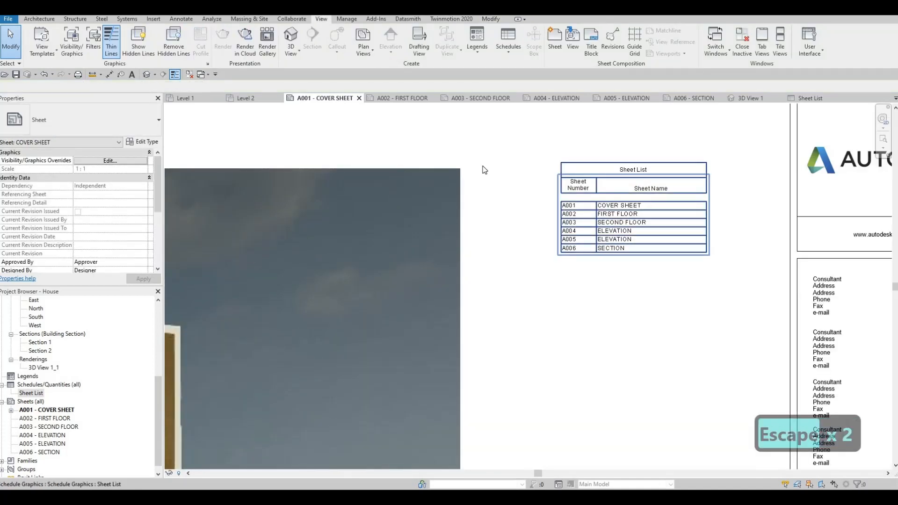
click(622, 219)
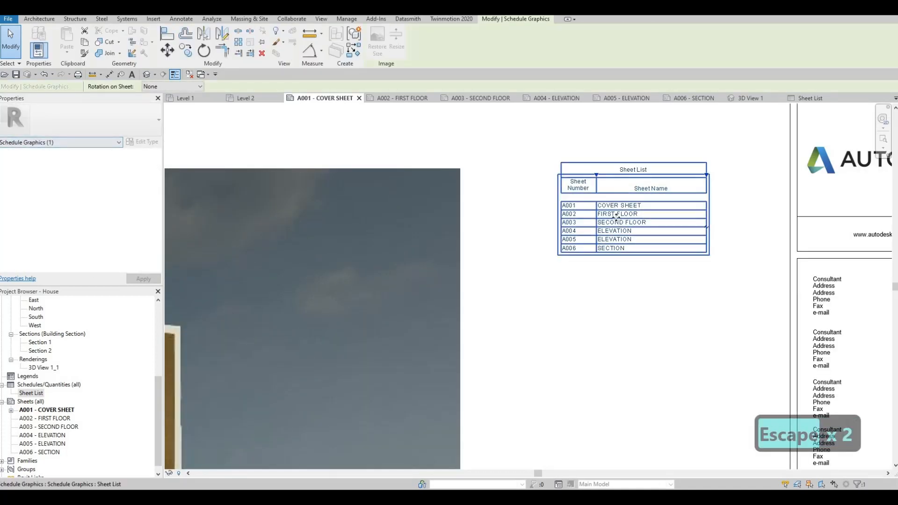
key(Escape)
key(Escape)
click(622, 216)
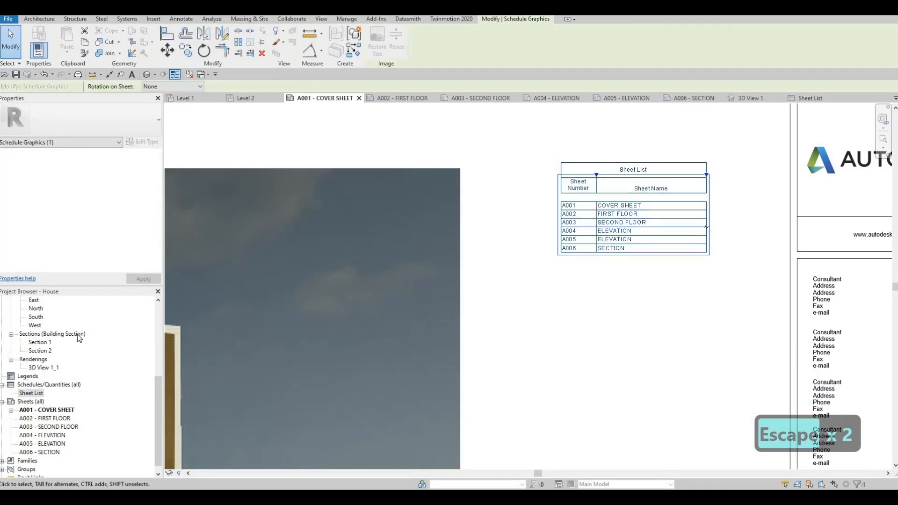
- Open the Sheet List schedule from the cover sheet and turn off the blank row before data
double_click(614, 238)
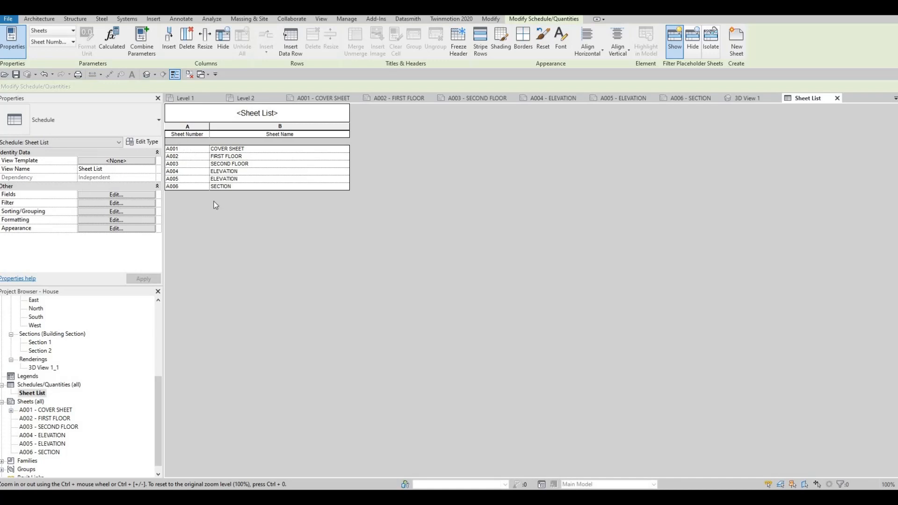
click(116, 203)
click(405, 160)
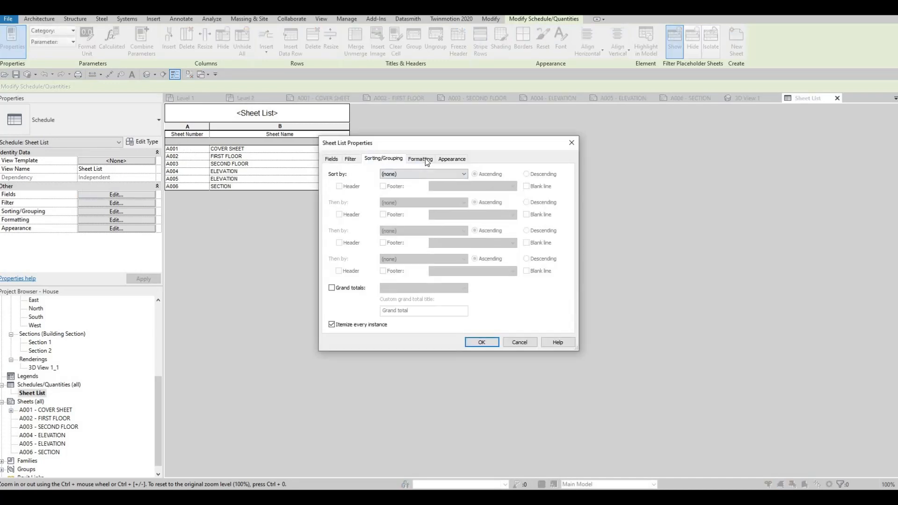
click(436, 160)
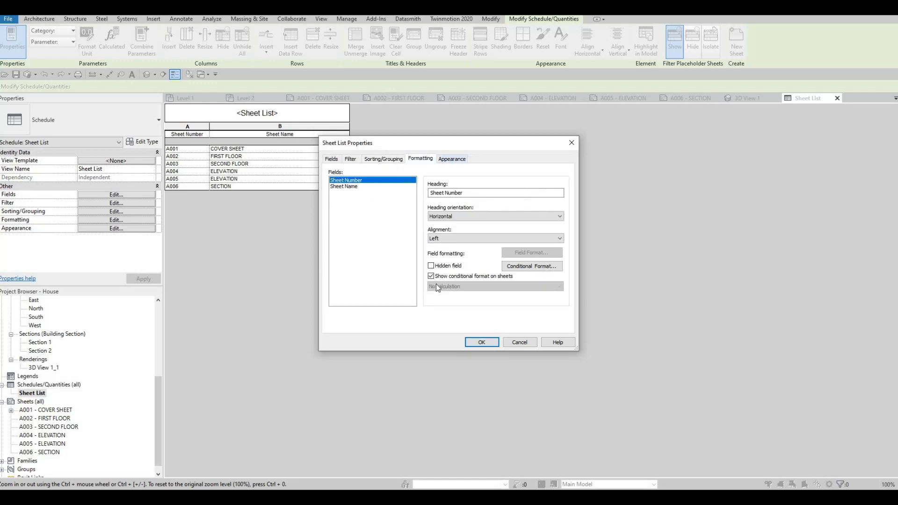
click(452, 159)
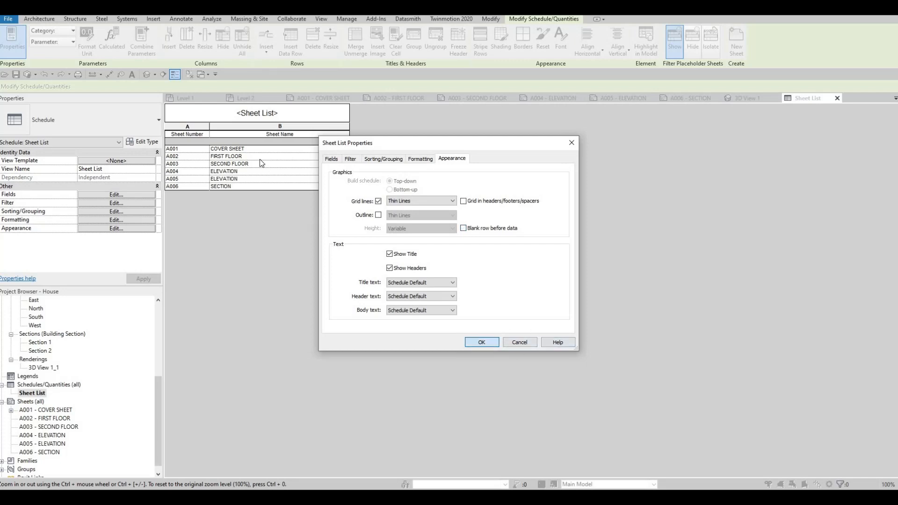
click(482, 343)
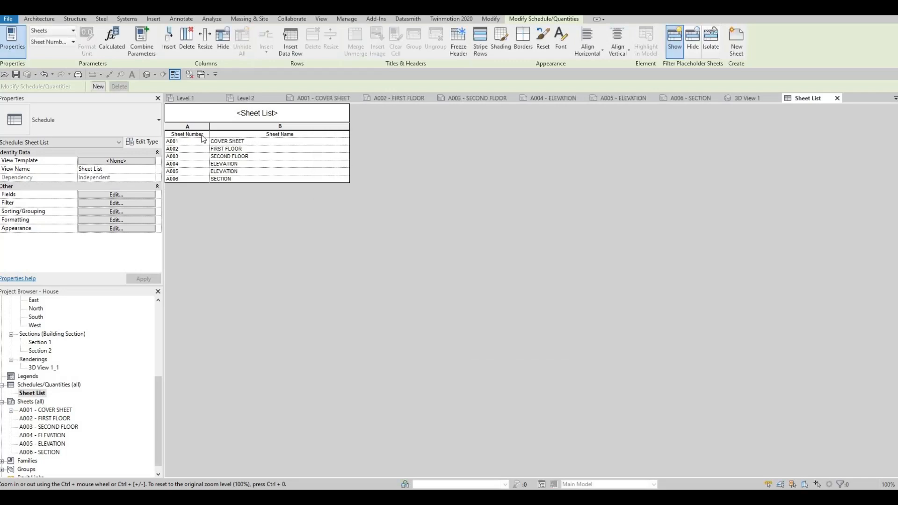
- Set the title text of the Sheet List schedule to 7mm Arial
click(116, 228)
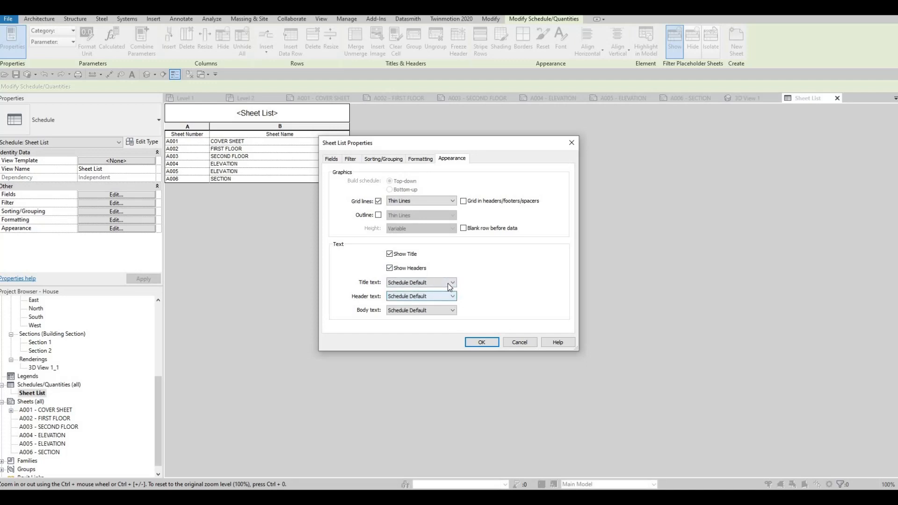
click(450, 283)
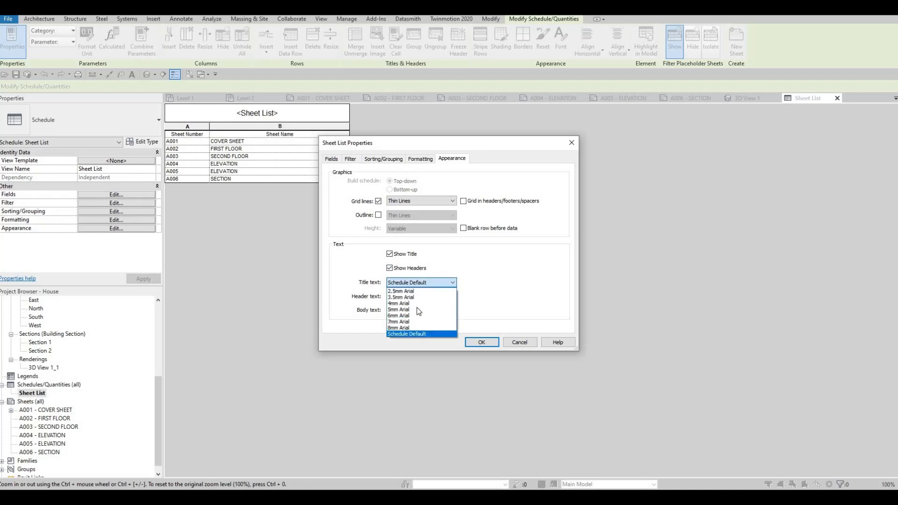
click(398, 322)
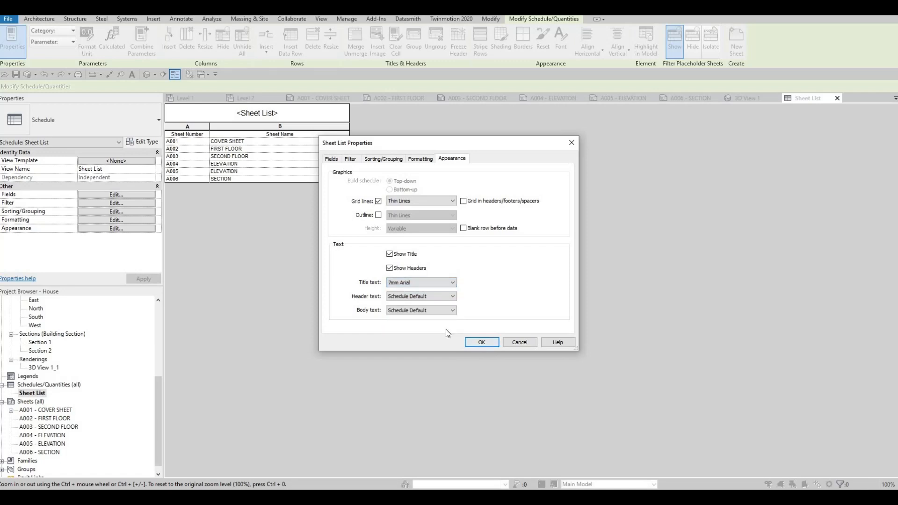
click(481, 342)
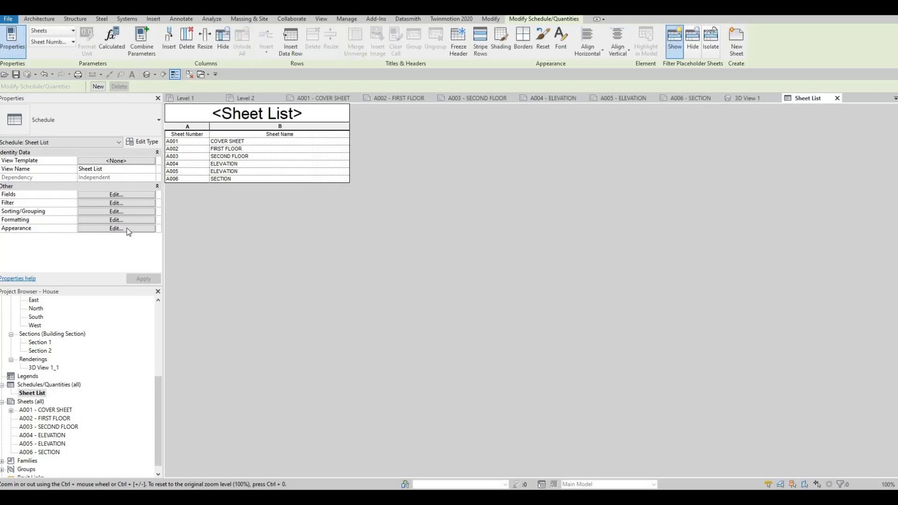
- Set the header text of the Sheet List schedule to 6mm Arial in its appearance properties
click(116, 228)
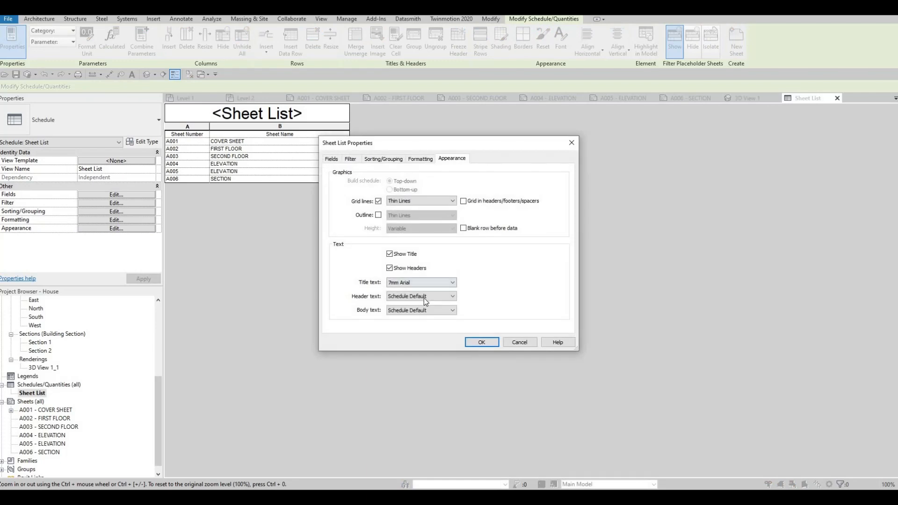
click(423, 296)
key(Up)
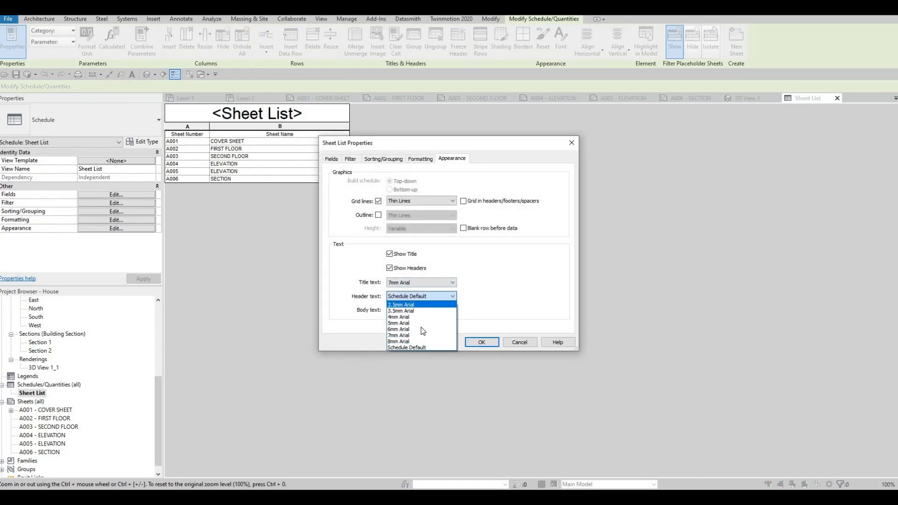
key(Down)
key(Down)
key(Down)
key(Down)
key(Down)
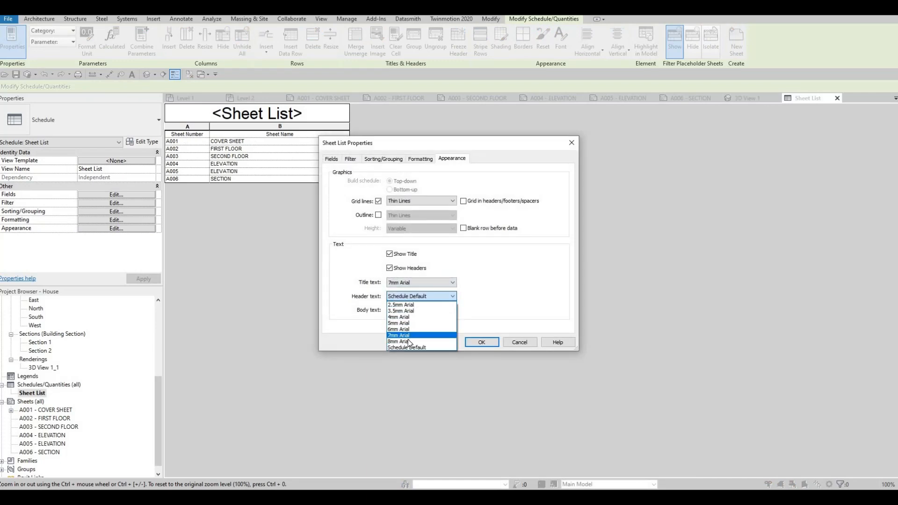
key(Down)
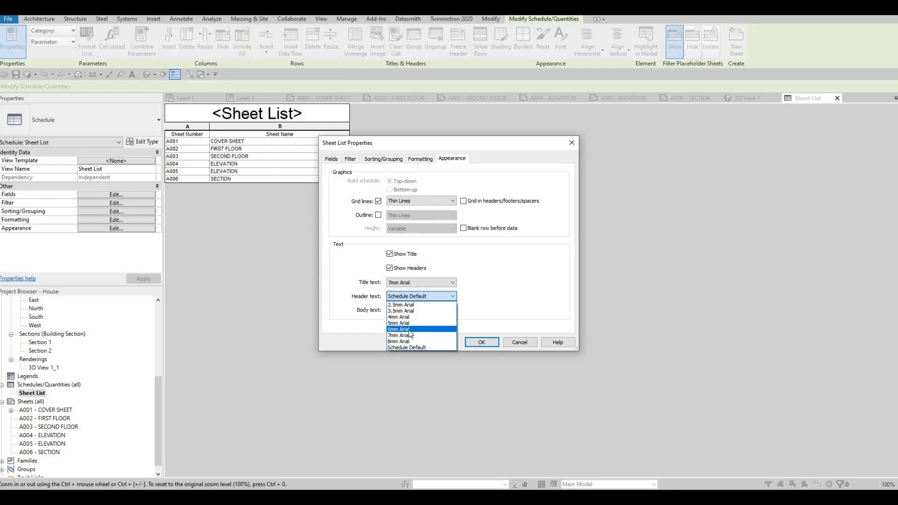
key(Return)
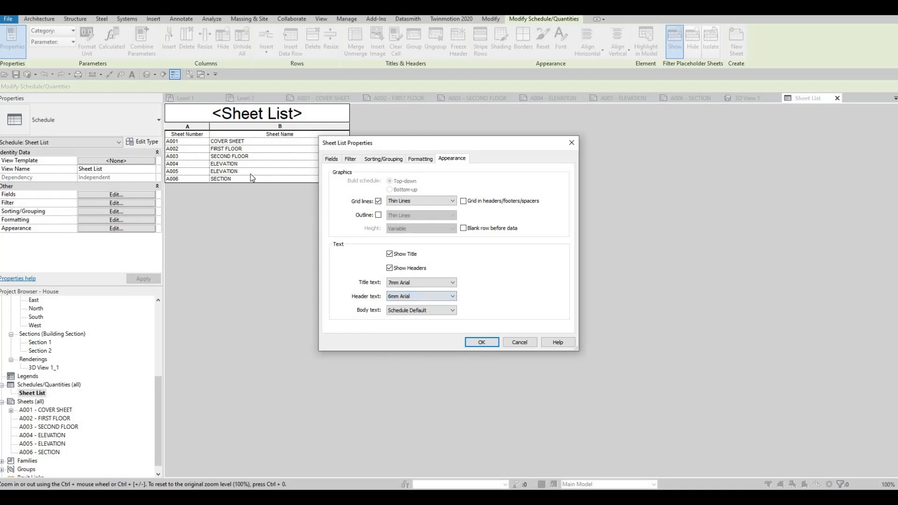
- Set the schedule's body text to 4mm Arial and apply the appearance changes
click(405, 311)
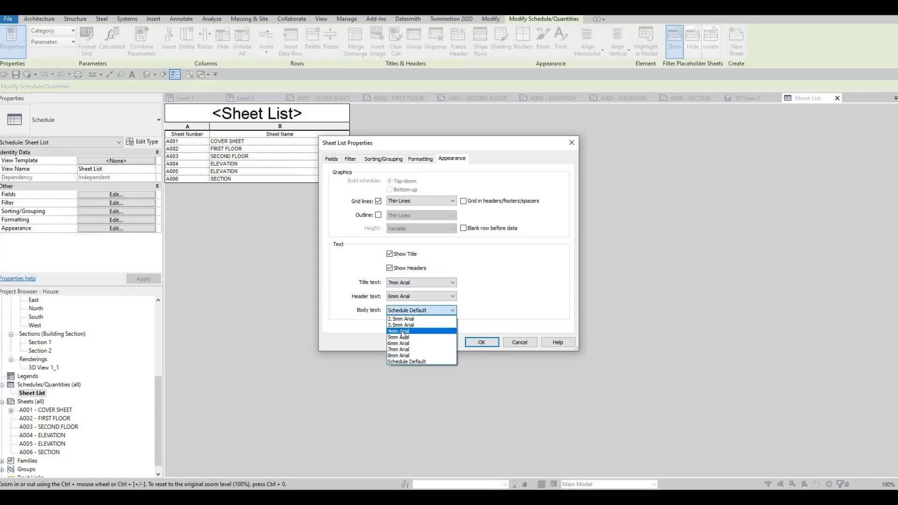
key(Return)
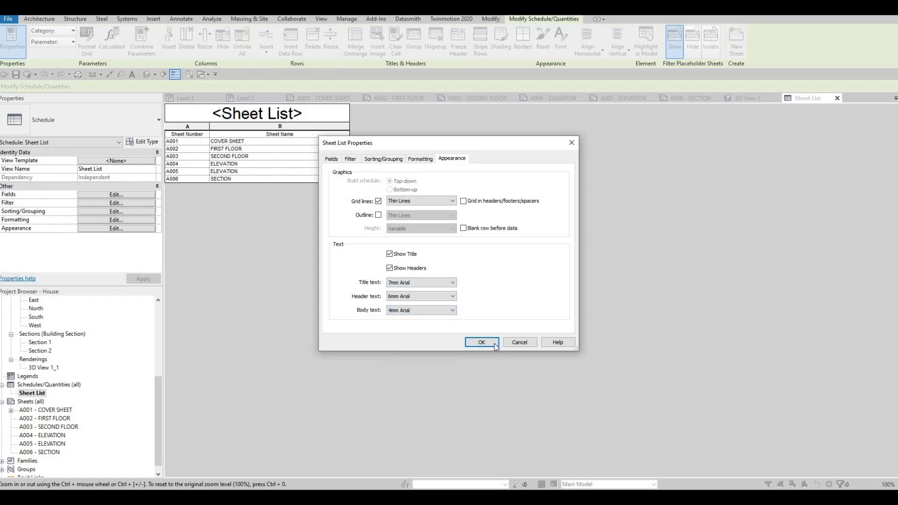
click(481, 343)
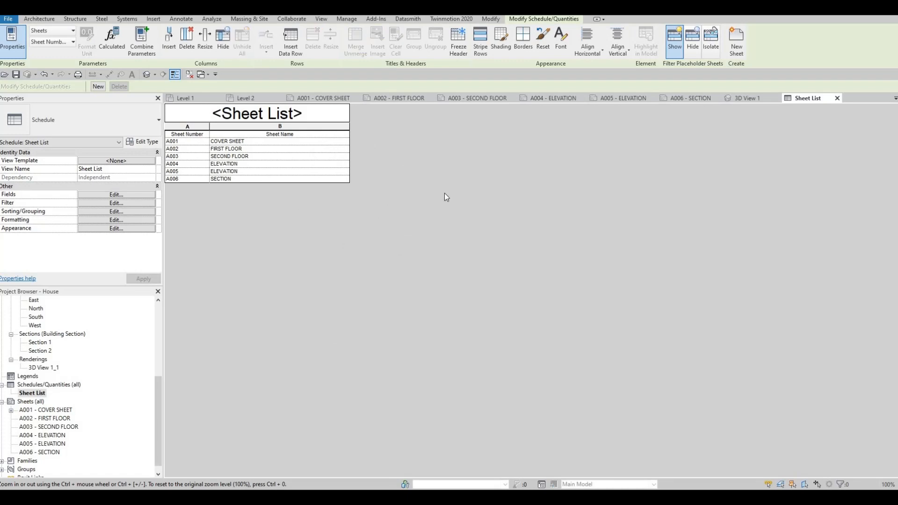
- On sheet A001 - COVER SHEET, widen the Sheet Name and Sheet Number columns of the placed sheet list
click(320, 98)
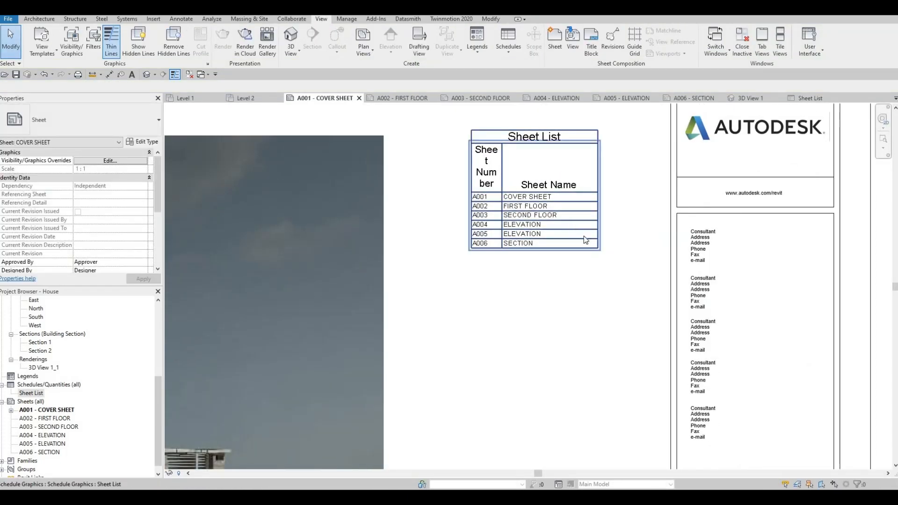
click(591, 239)
drag(598, 142, 642, 141)
drag(503, 141, 525, 141)
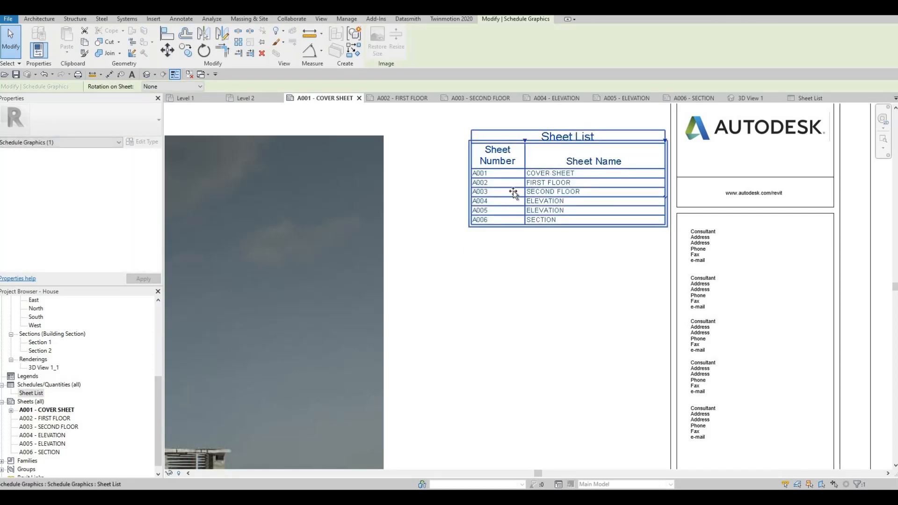
- Move the sheet list table closer to the rendered image on the cover sheet and deselect it
drag(513, 192, 513, 173)
middle_drag(524, 234, 544, 237)
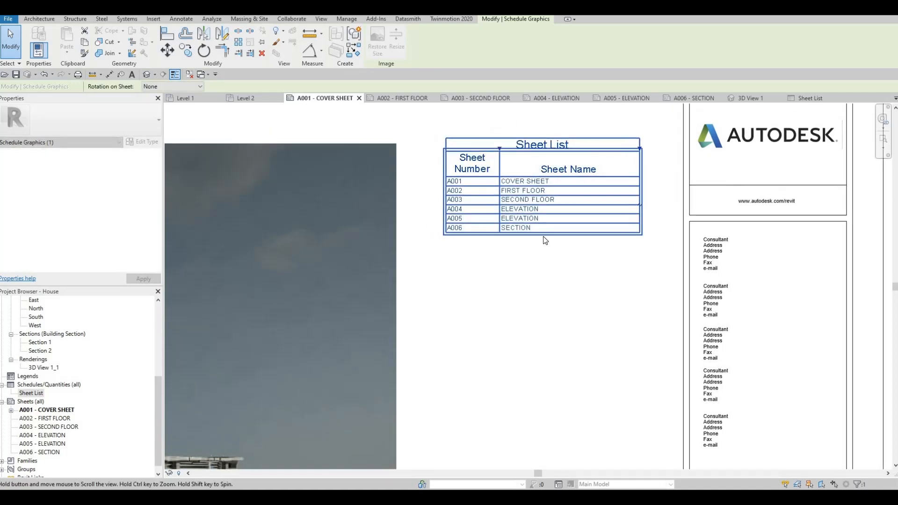
scroll(545, 241, down, 3)
key(Escape)
key(Escape)
click(529, 181)
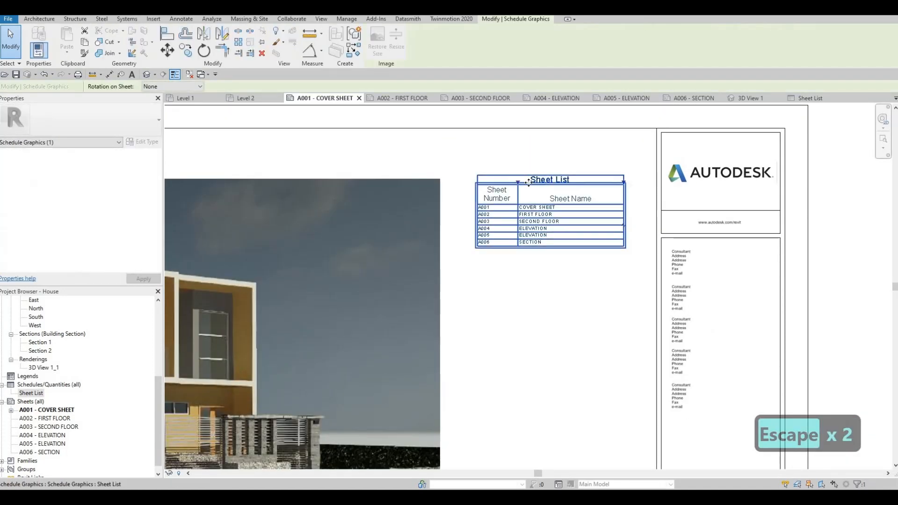
key(Escape)
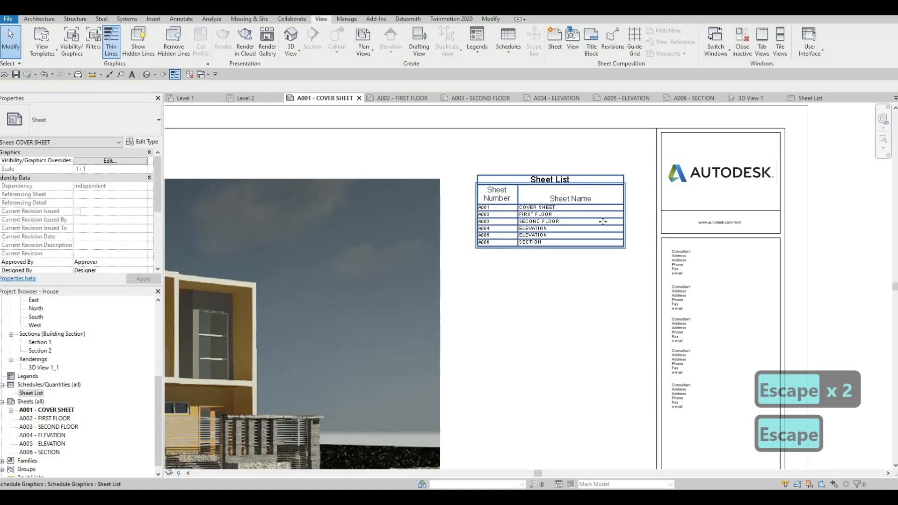
- Widen both columns of the sheet list table slightly more, keeping it clear of the title block
click(602, 221)
drag(626, 182, 636, 182)
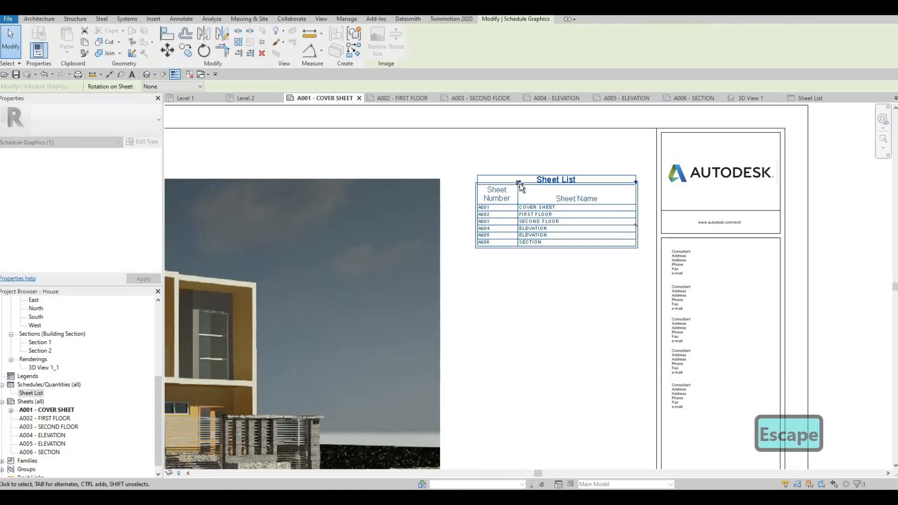
drag(518, 183, 526, 186)
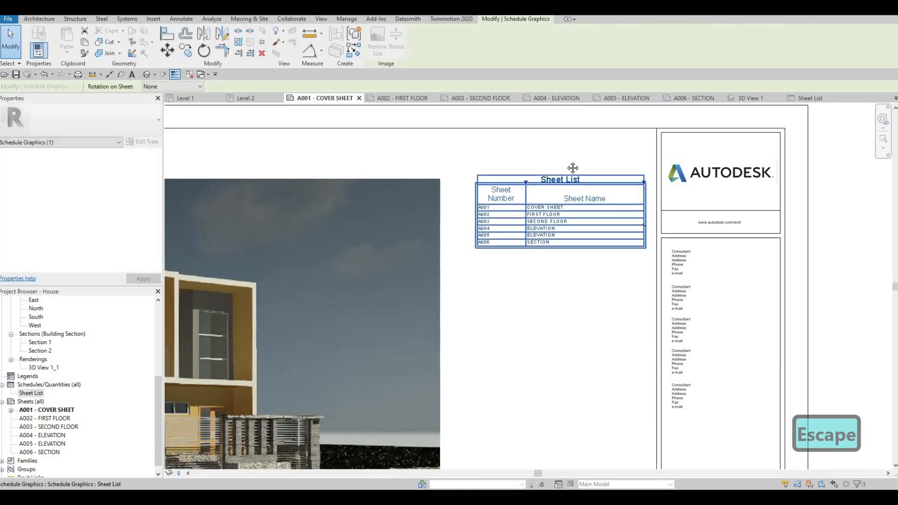
key(Escape)
scroll(530, 245, down, 1)
key(Escape)
middle_drag(606, 240, 629, 212)
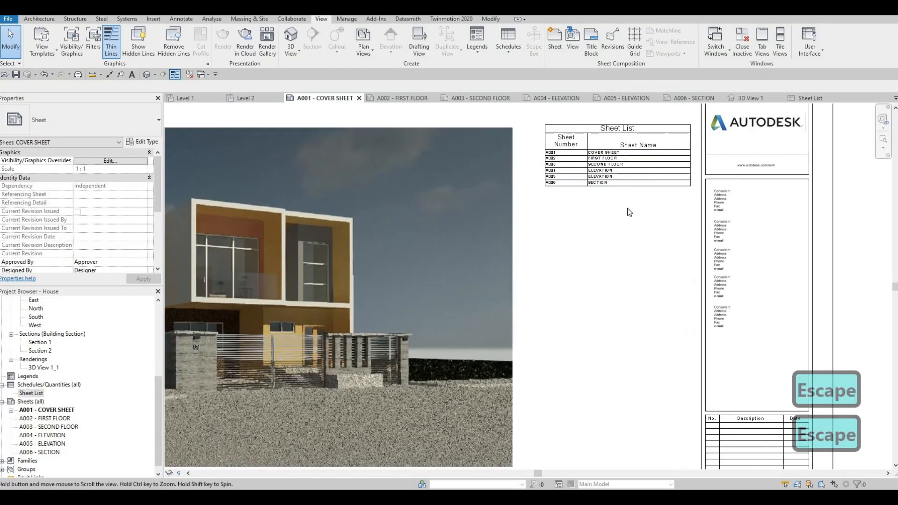
- Nudge the sheet list table slightly left to center it between the rendered image and the title block
scroll(583, 233, up, 4)
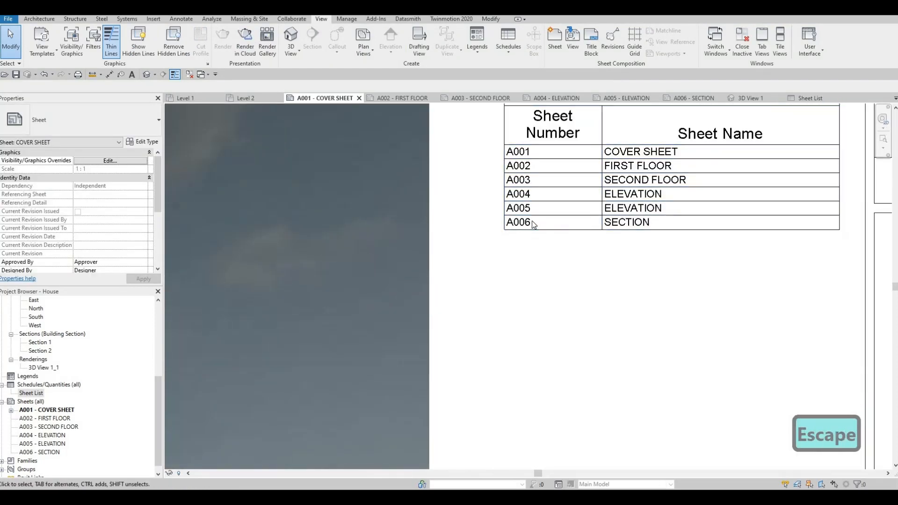
scroll(532, 221, down, 2)
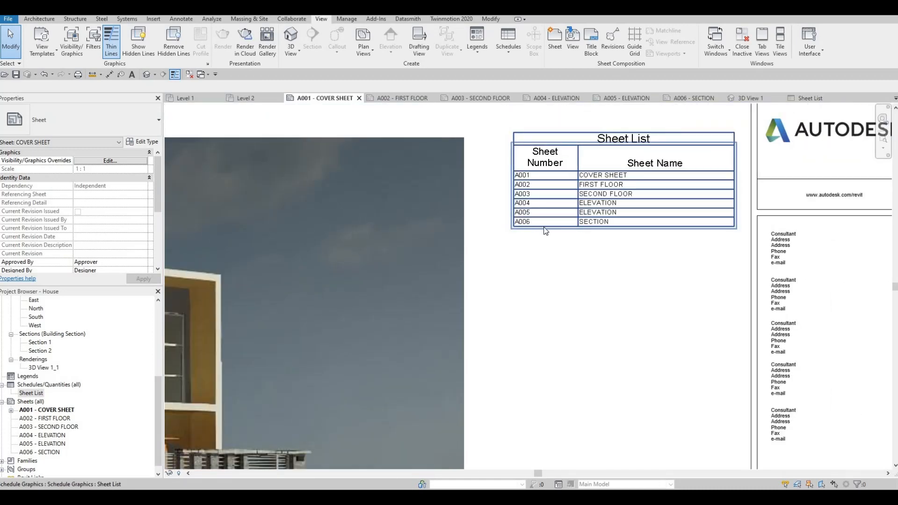
scroll(574, 232, down, 1)
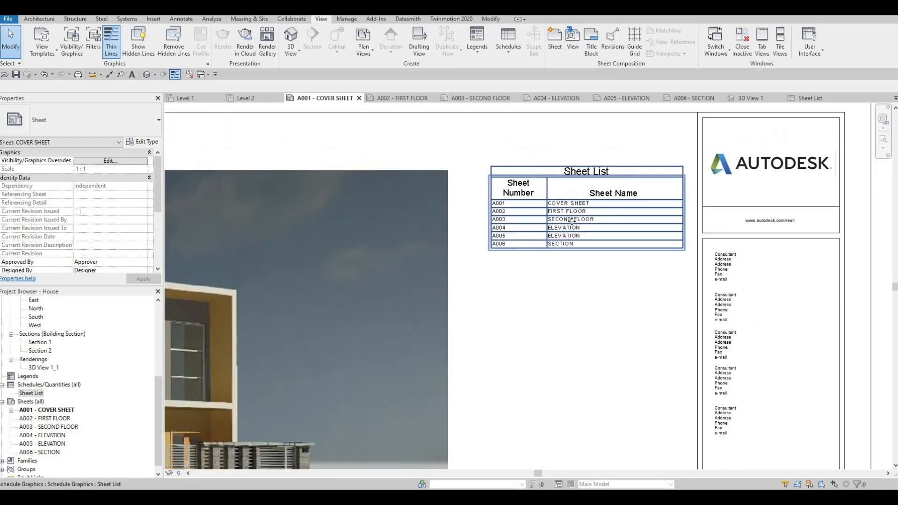
click(571, 221)
key(Left)
key(Left)
key(Left)
key(Left)
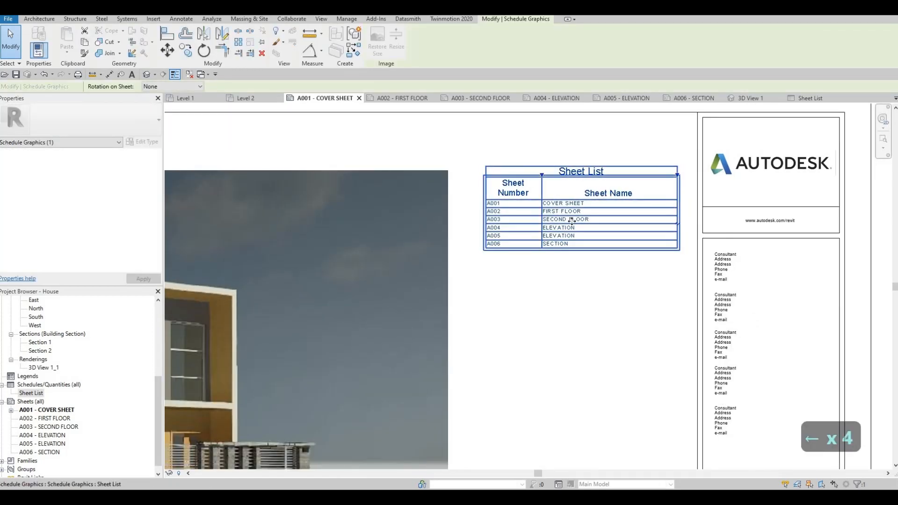
scroll(732, 203, down, 2)
key(Left)
key(Left)
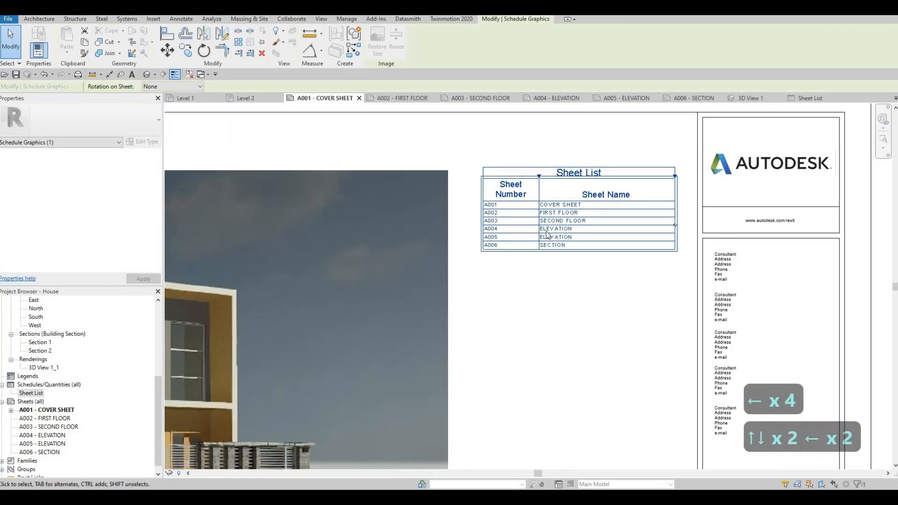
key(Escape)
key(Escape)
scroll(528, 225, up, 4)
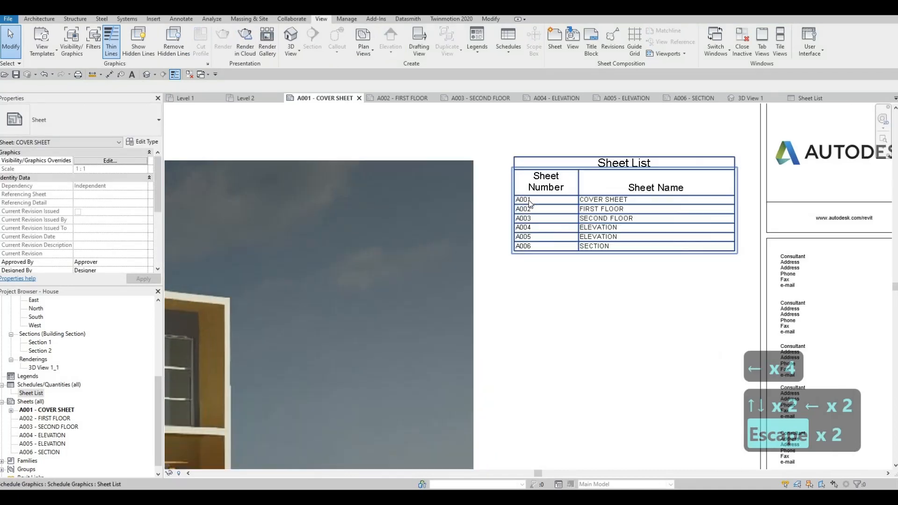
scroll(513, 248, down, 4)
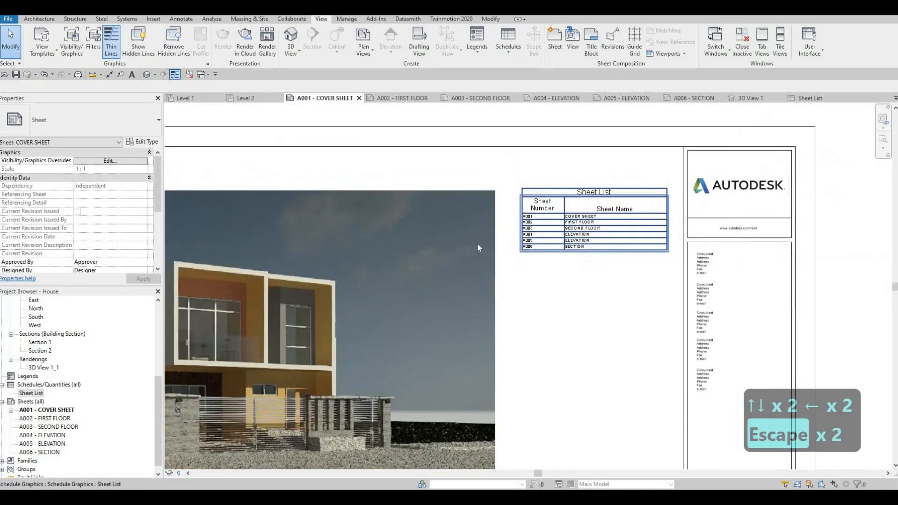
- Place the Level 1 floor plan on sheet A002 - FIRST FLOOR, centered in the drawing area
middle_drag(409, 116, 400, 99)
click(401, 99)
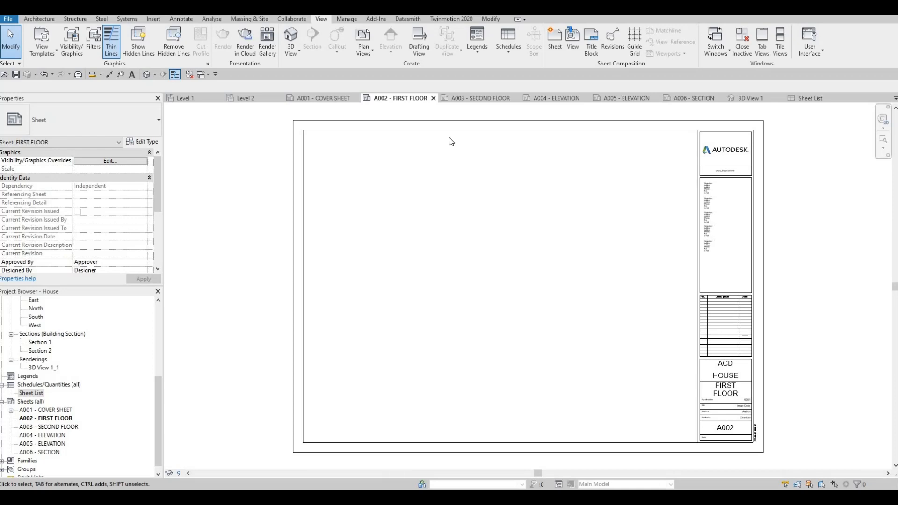
scroll(49, 378, up, 6)
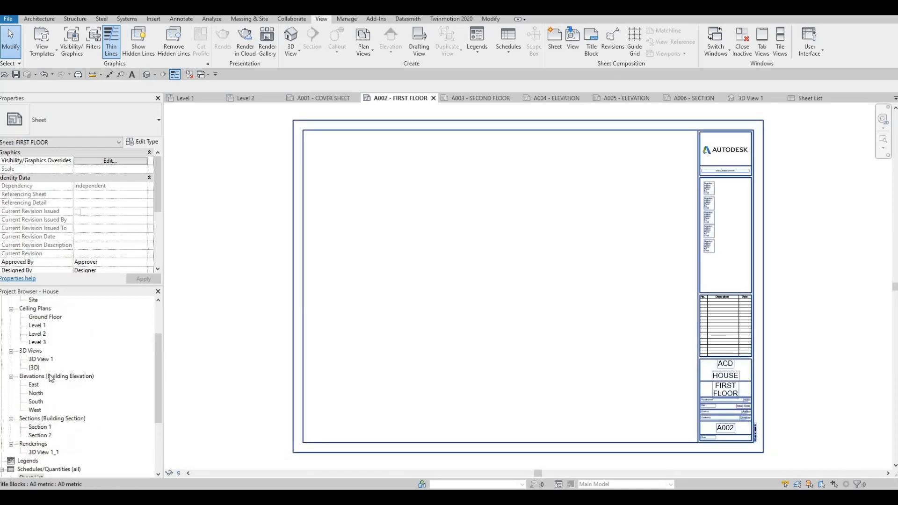
click(43, 336)
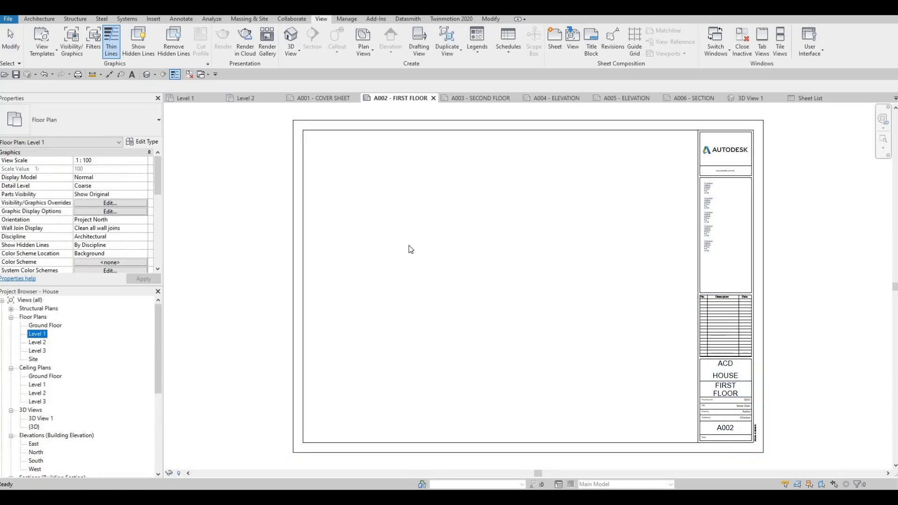
drag(459, 258, 504, 274)
scroll(502, 275, down, 3)
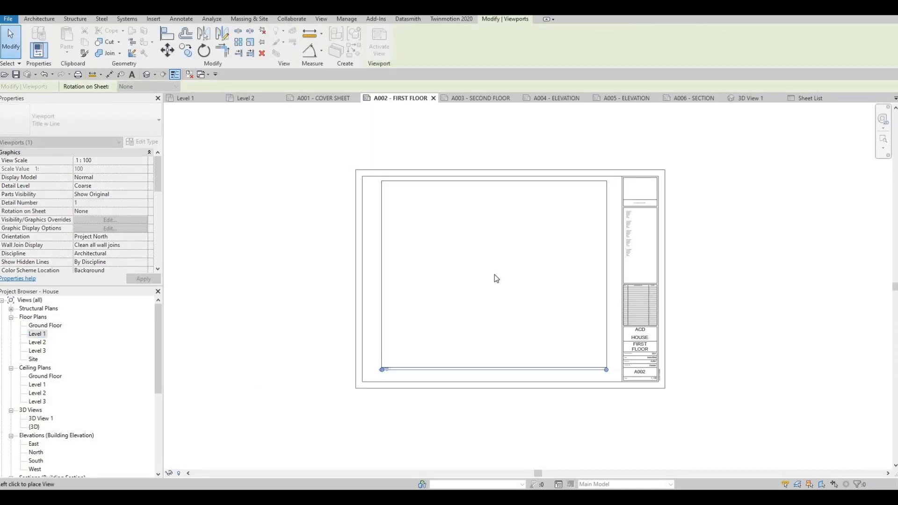
click(495, 274)
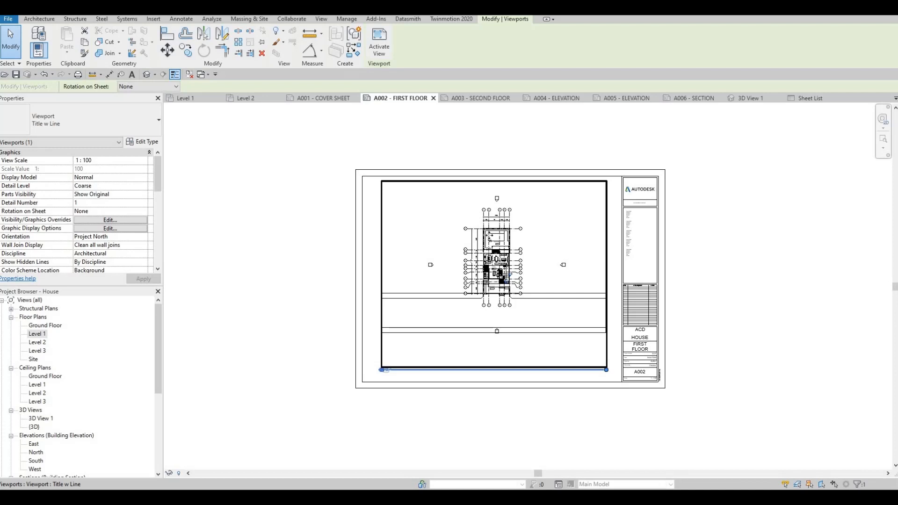
- Delete the Level 1 viewport from the sheet and set the Level 1 floor plan's view scale to 1:50
scroll(401, 366, up, 5)
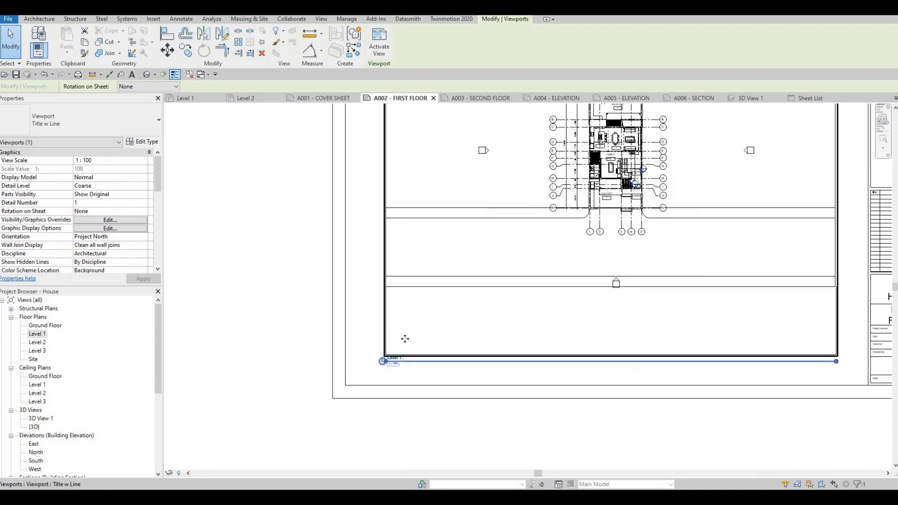
scroll(427, 311, down, 4)
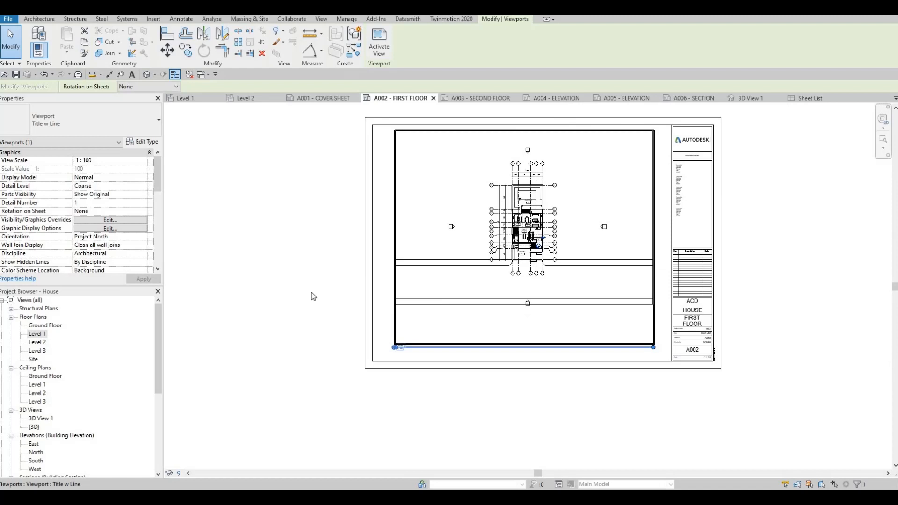
key(Delete)
double_click(37, 333)
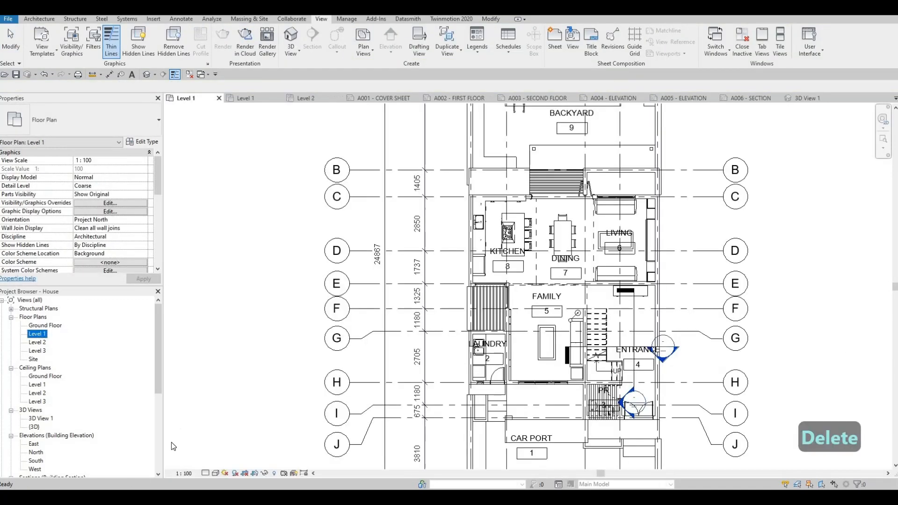
click(183, 473)
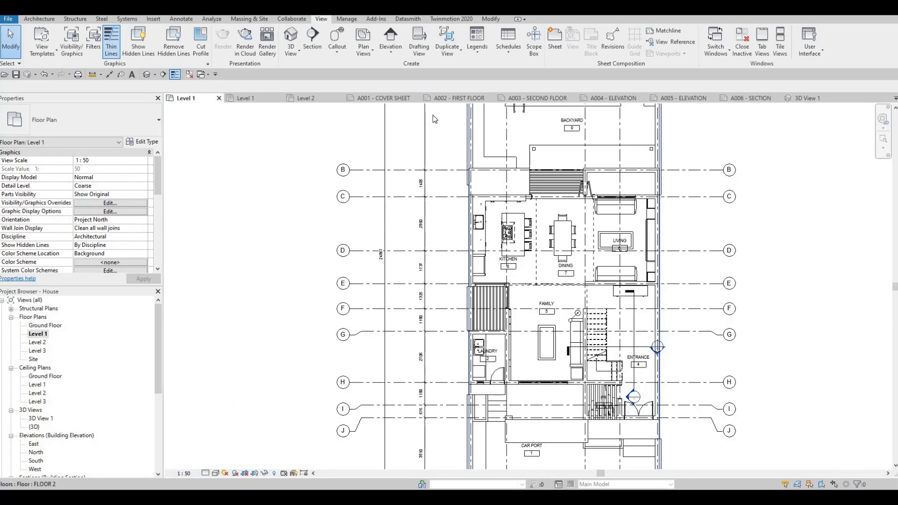
- Try the 1:50 Level 1 floor plan on sheet A002 - FIRST FLOOR, moving it lower on the sheet, and delete the viewport
click(450, 98)
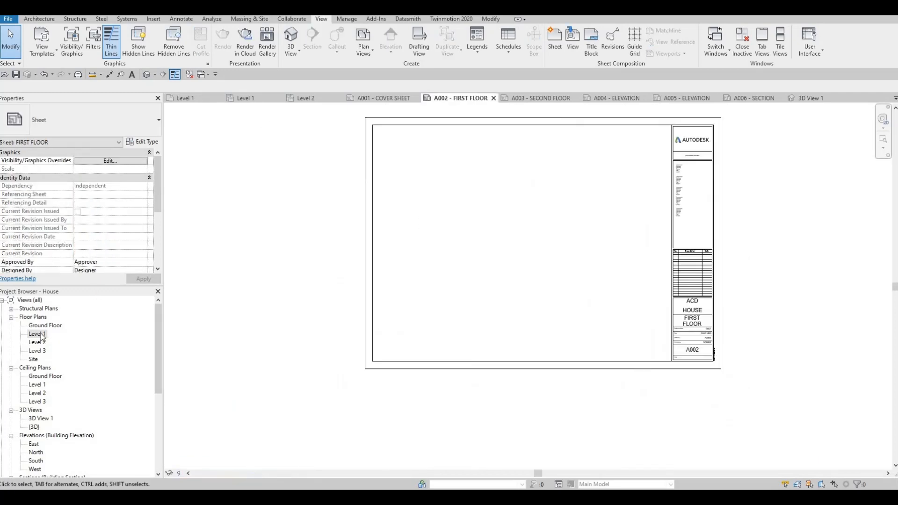
click(36, 334)
drag(531, 244, 529, 236)
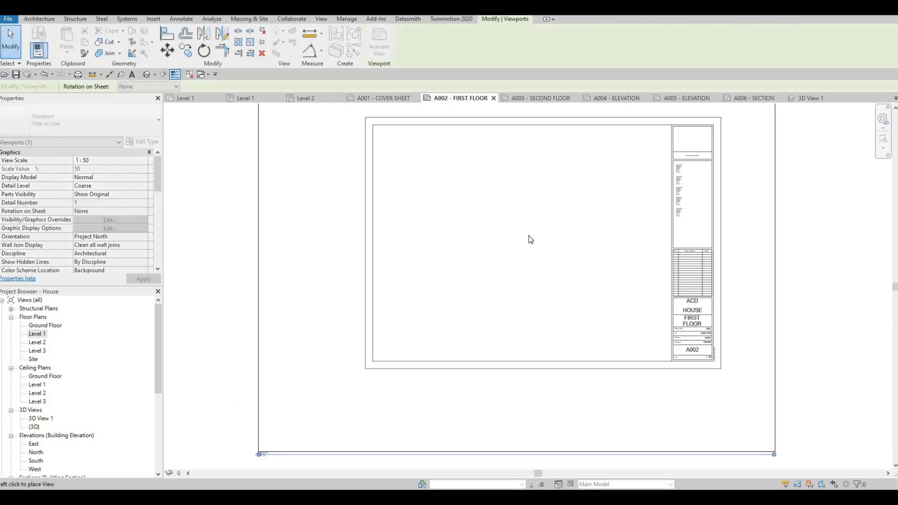
click(529, 235)
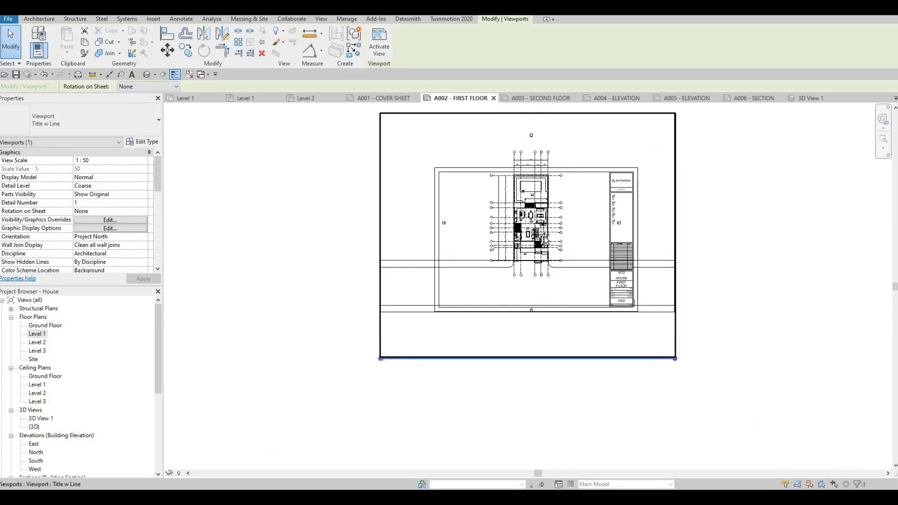
scroll(528, 235, down, 2)
drag(505, 187, 504, 201)
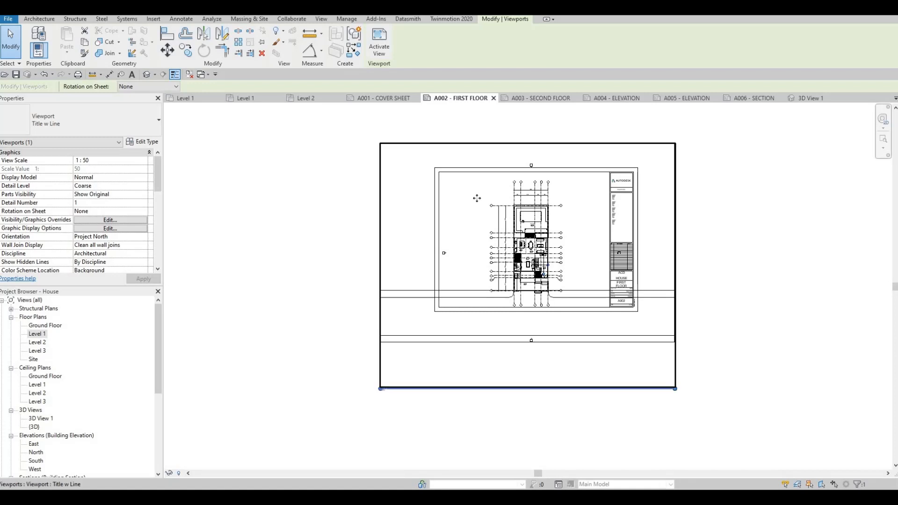
key(Delete)
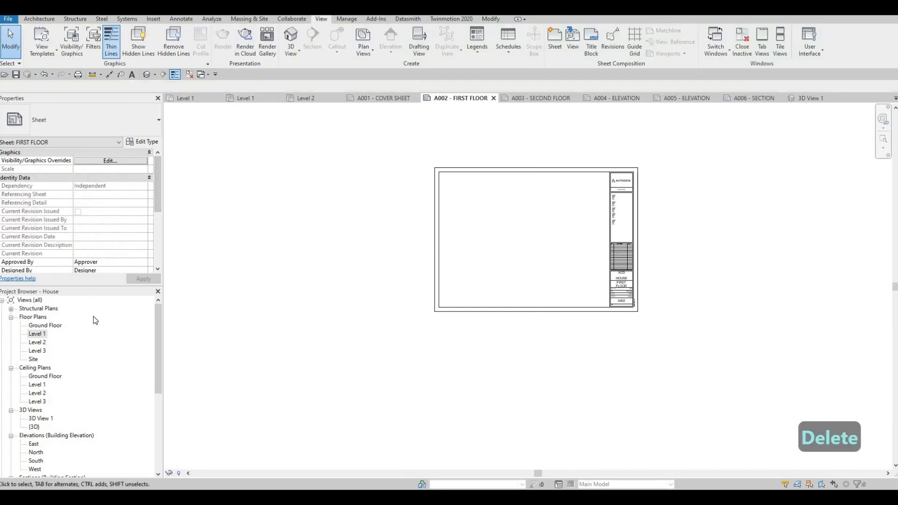
- In the Level 1 floor plan, enable Crop View, Crop Region Visible and Annotation Crop
double_click(37, 334)
scroll(336, 340, down, 5)
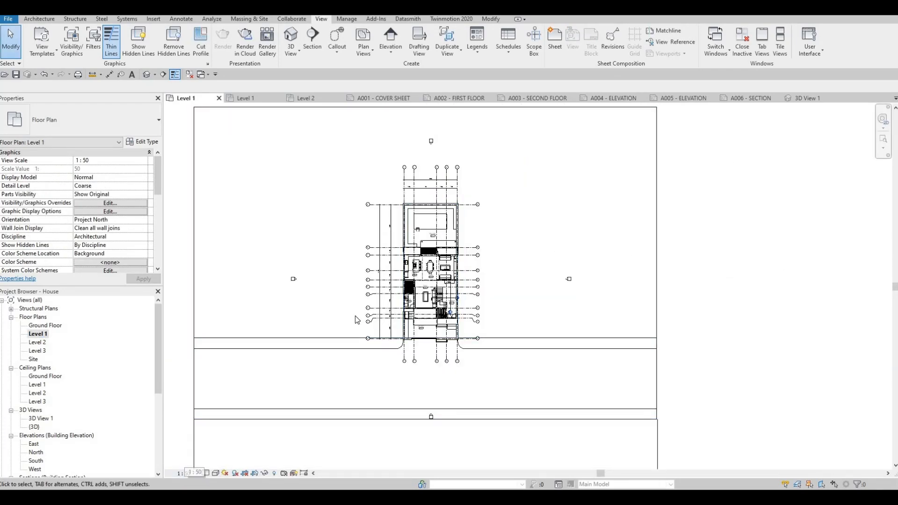
middle_drag(357, 321, 357, 320)
scroll(56, 201, down, 6)
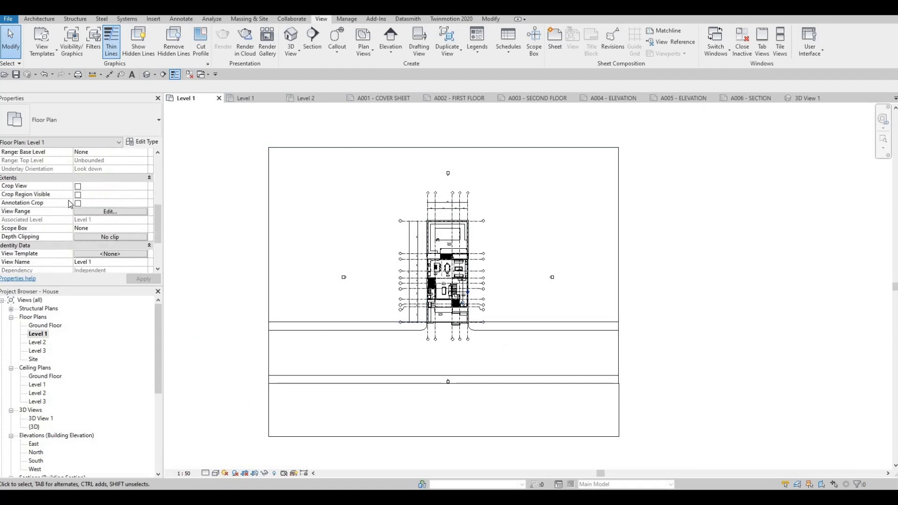
click(78, 186)
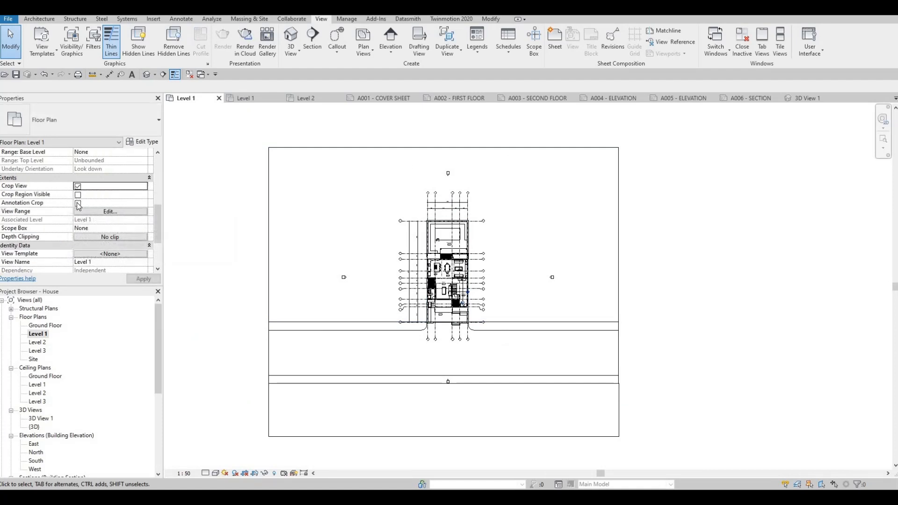
click(77, 195)
click(77, 203)
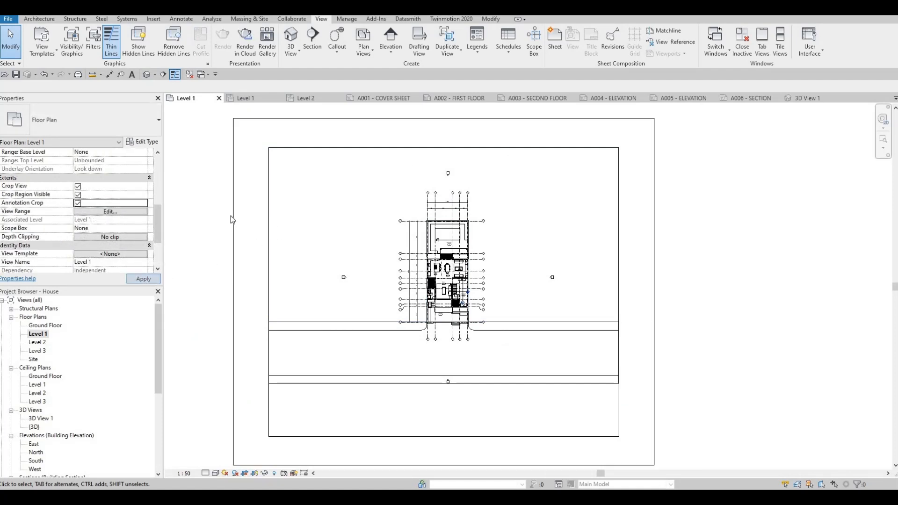
- Tighten all four sides of the Level 1 crop region around the house and its grid bubbles, and hide the crop region
click(234, 293)
drag(319, 290, 380, 290)
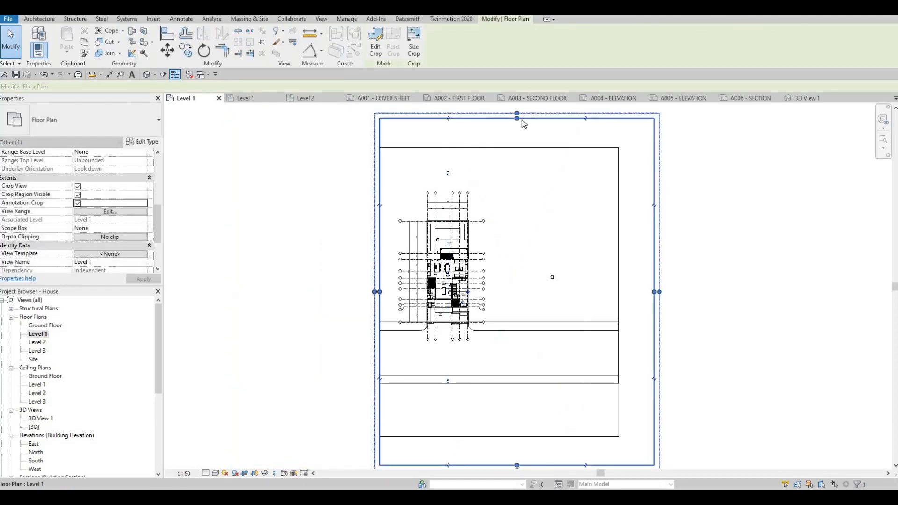
drag(517, 119, 308, 178)
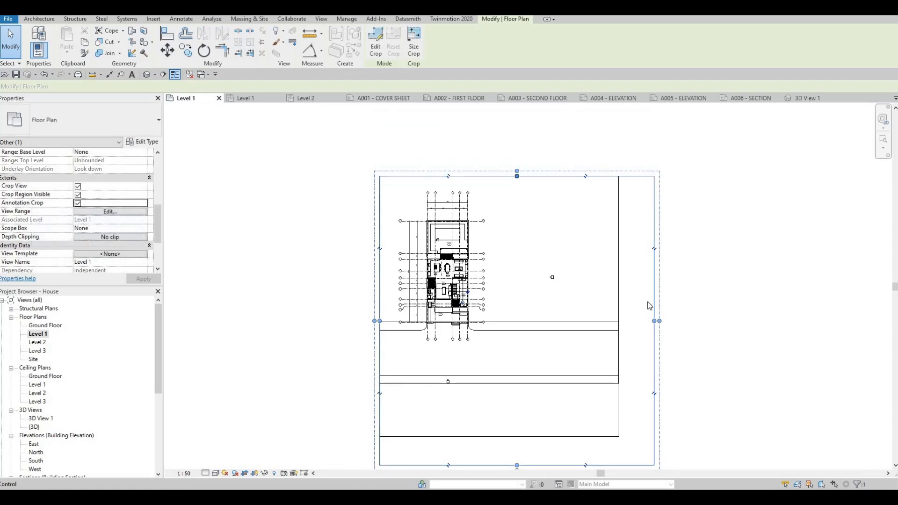
drag(654, 321, 507, 321)
drag(444, 398, 455, 351)
click(78, 187)
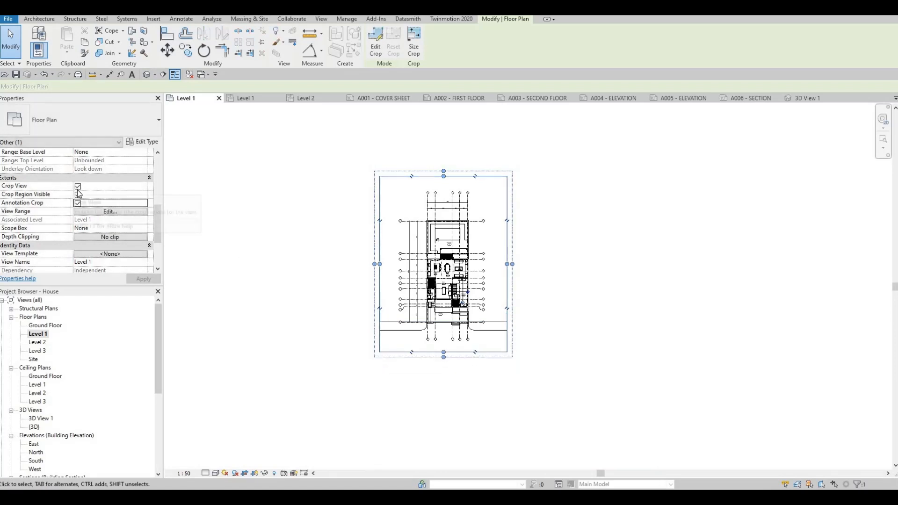
click(140, 279)
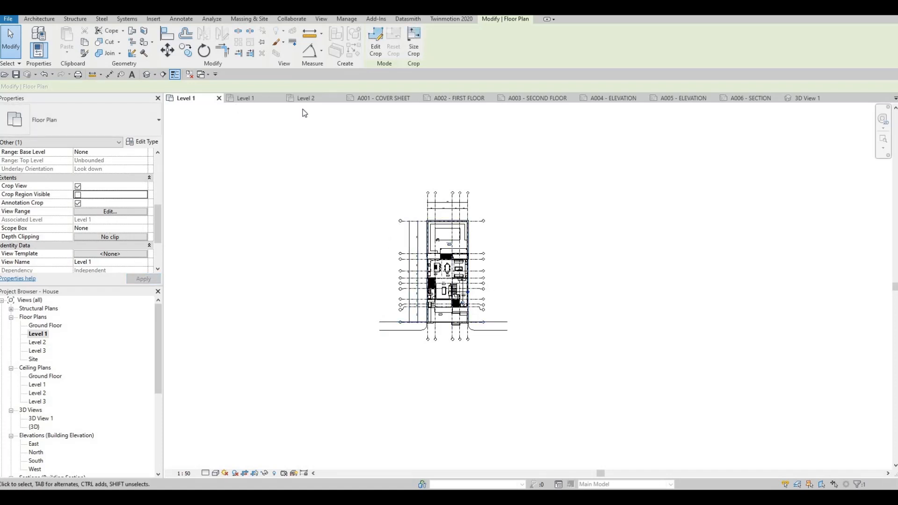
- Try placing the cropped Level 1 floor plan on sheet A002 - FIRST FLOOR and undo the placement
click(450, 99)
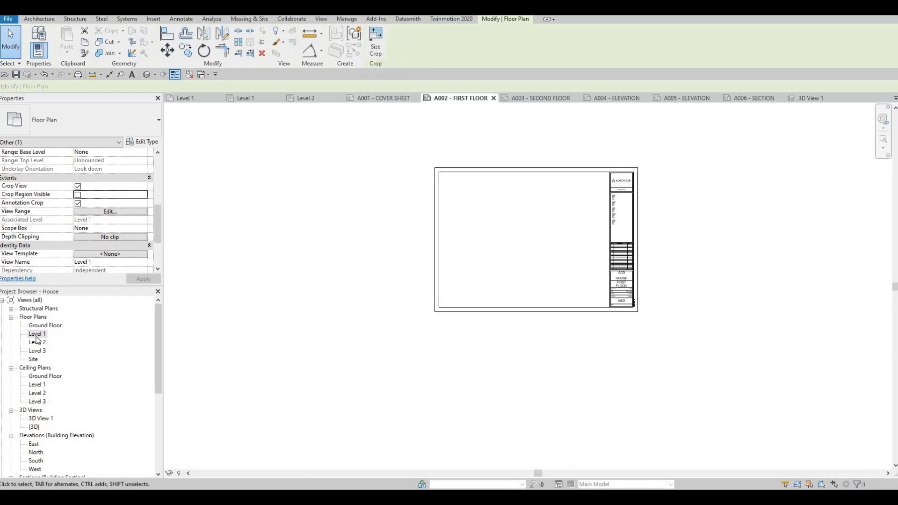
drag(37, 334, 527, 254)
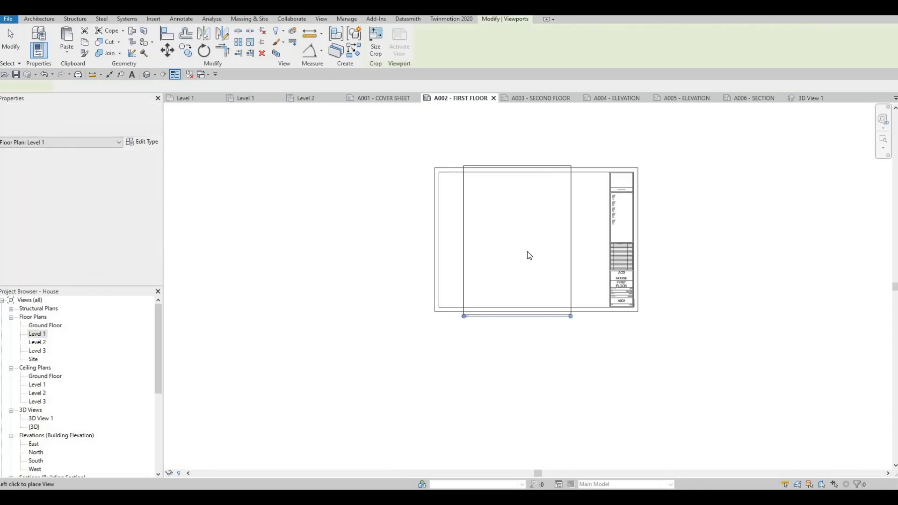
scroll(526, 250, up, 1)
click(536, 241)
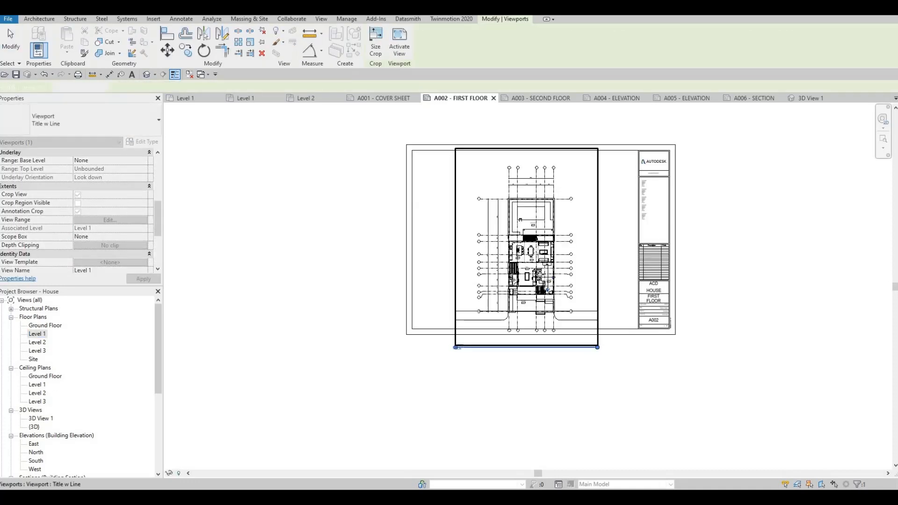
scroll(536, 240, up, 2)
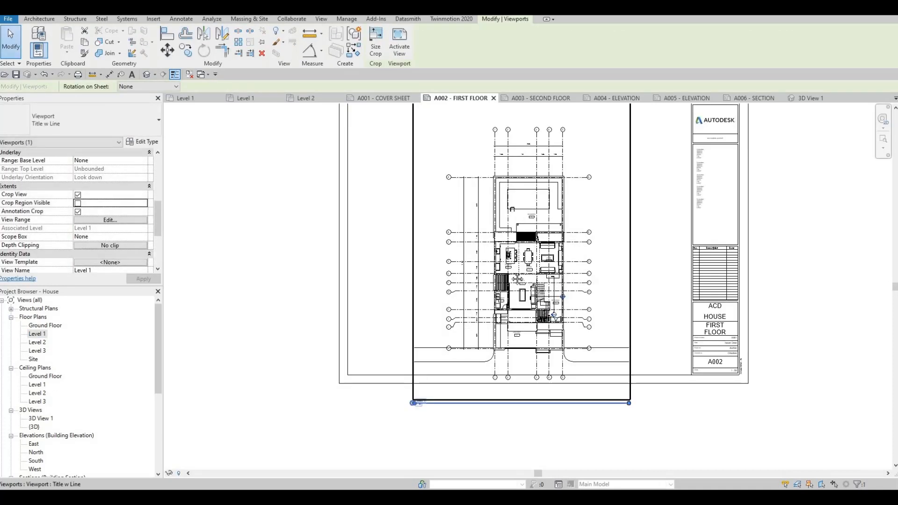
middle_drag(522, 162, 517, 173)
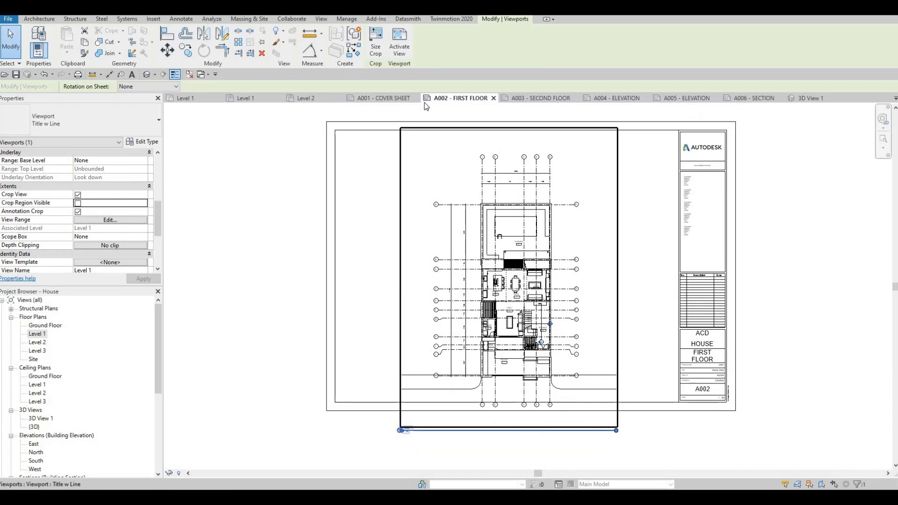
key(ctrl+z)
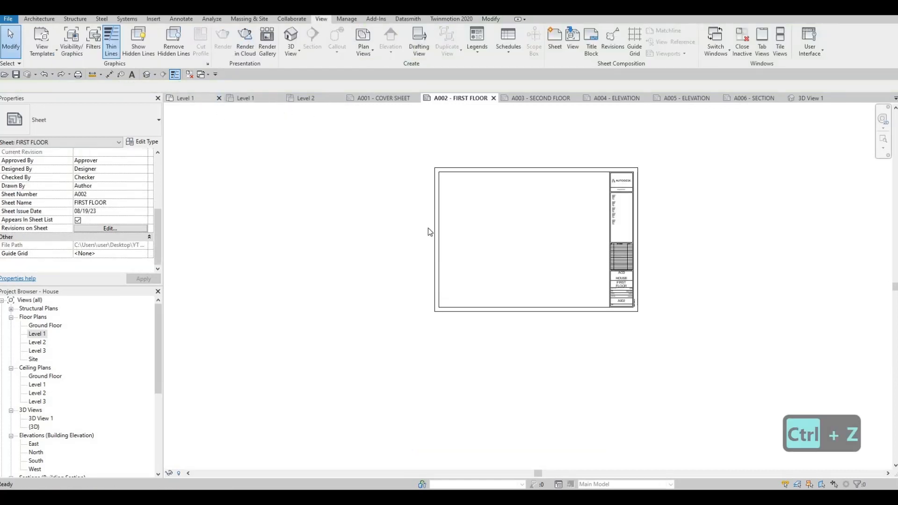
- Show the Level 1 crop region again and lower its upper edge to just below the top grid bubbles
click(186, 98)
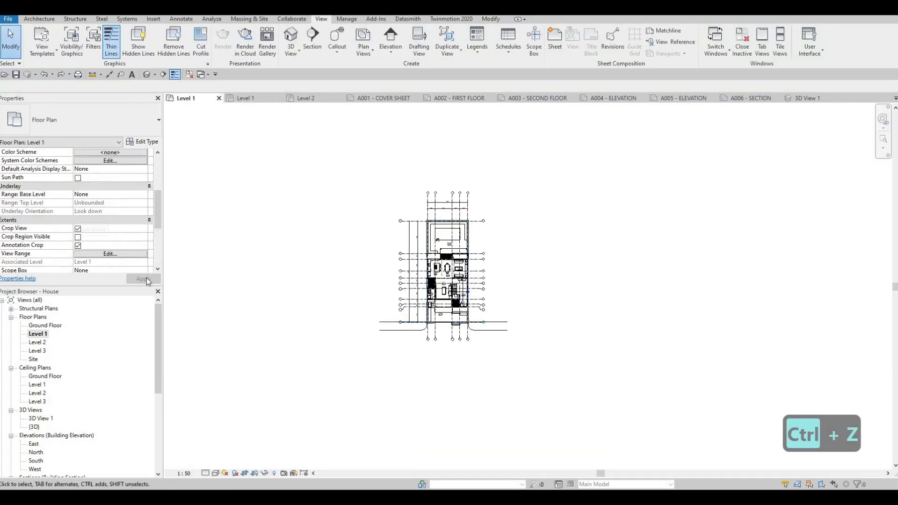
click(78, 237)
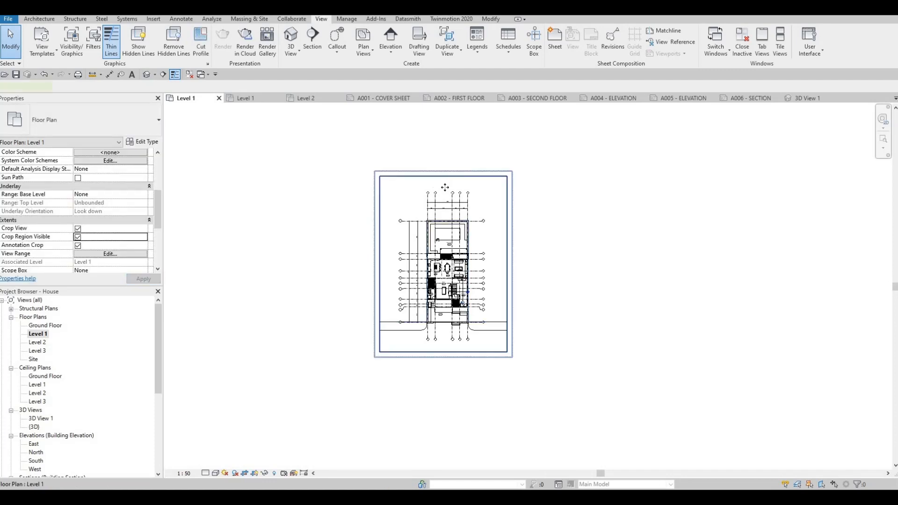
click(445, 188)
drag(444, 186, 445, 193)
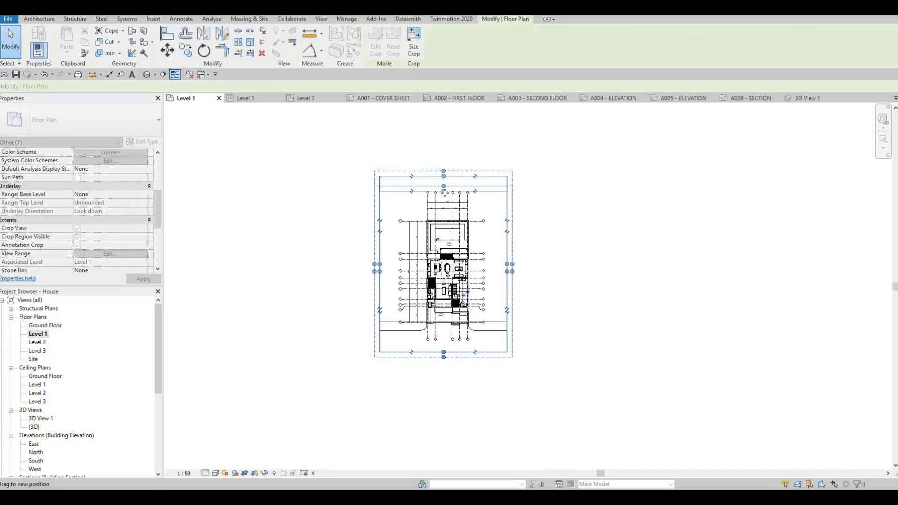
scroll(447, 193, up, 5)
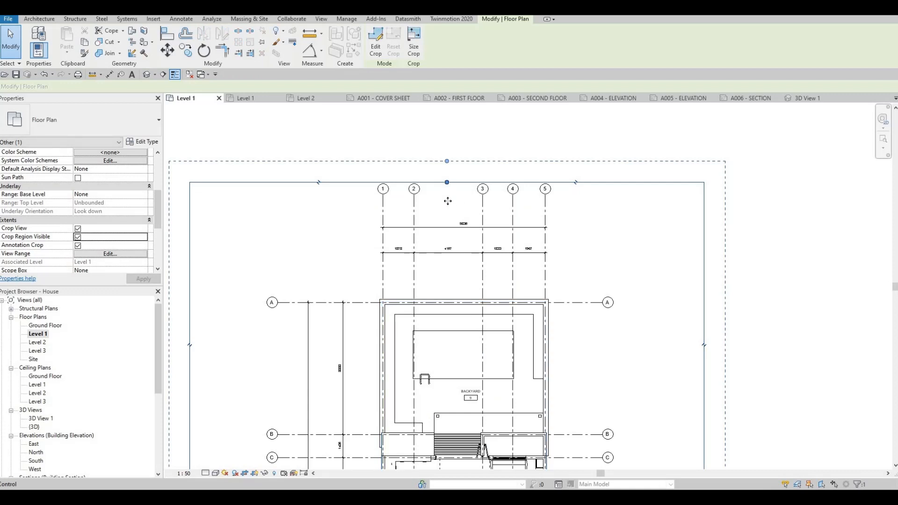
mouse_move(410, 208)
mouse_down()
mouse_move(436, 194)
mouse_move(453, 223)
mouse_move(451, 260)
mouse_move(452, 207)
mouse_up()
- Narrow the Level 1 crop region by pulling its right and left edges in close to the side grid bubbles
scroll(603, 302, down, 3)
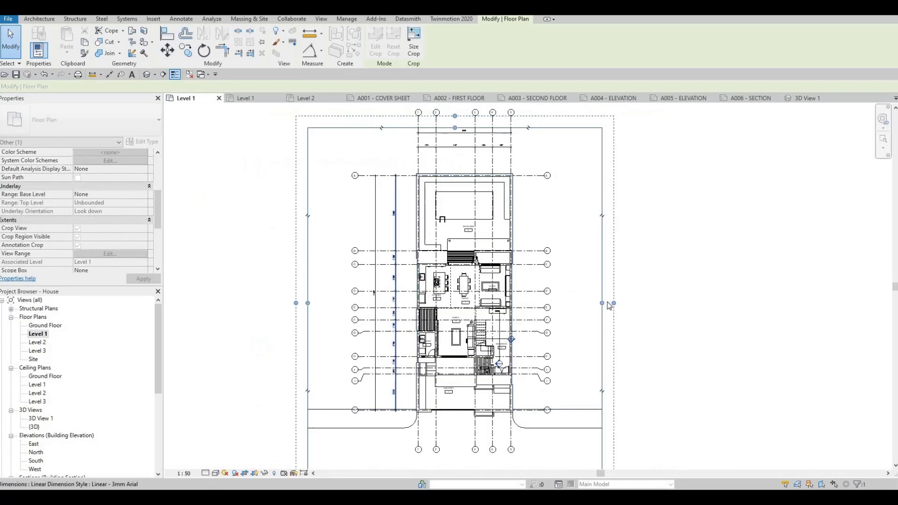
drag(574, 298, 559, 300)
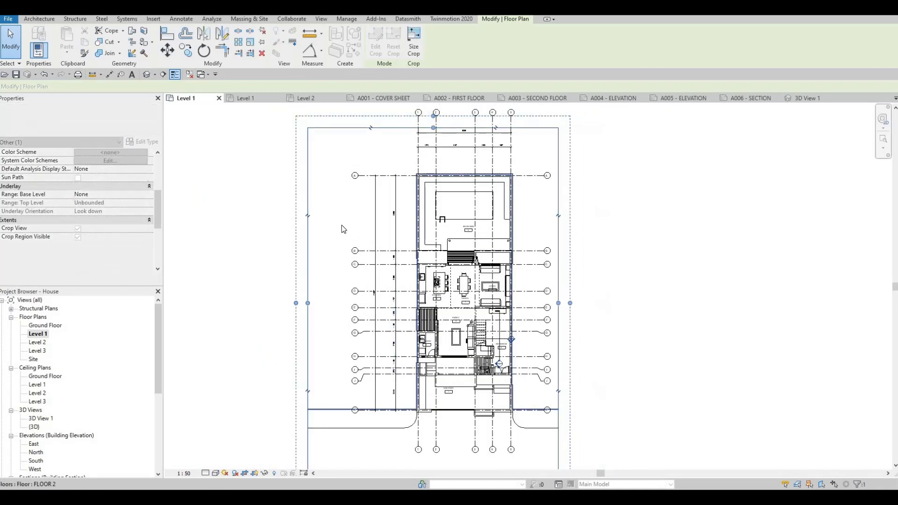
middle_drag(324, 304, 338, 218)
drag(323, 217, 358, 218)
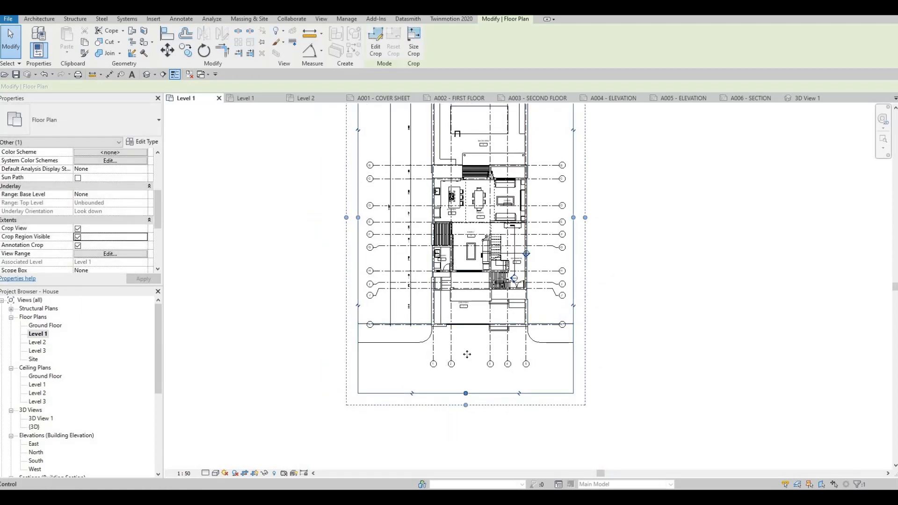
- Raise the Level 1 crop region's lower edge to just below the bottom grid bubbles and hide the crop region
mouse_move(466, 395)
mouse_down()
mouse_move(464, 344)
mouse_move(465, 355)
mouse_up()
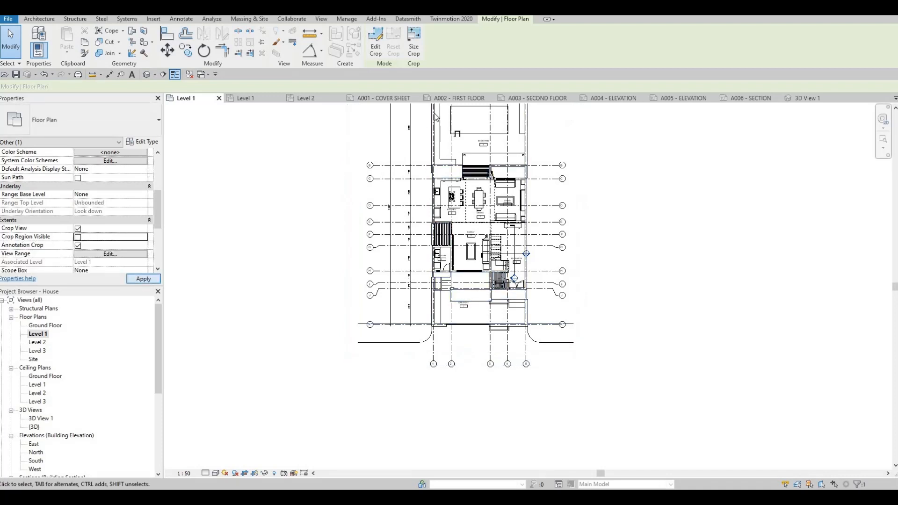
- Place the cropped Level 1 floor plan inside the border of sheet A002 - FIRST FLOOR
click(453, 98)
drag(35, 333, 510, 255)
scroll(510, 243, up, 1)
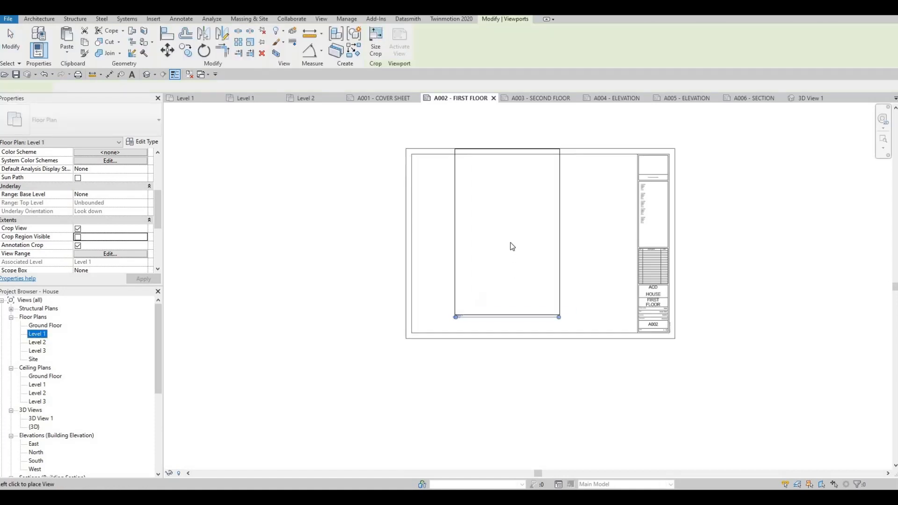
click(527, 245)
scroll(491, 271, up, 3)
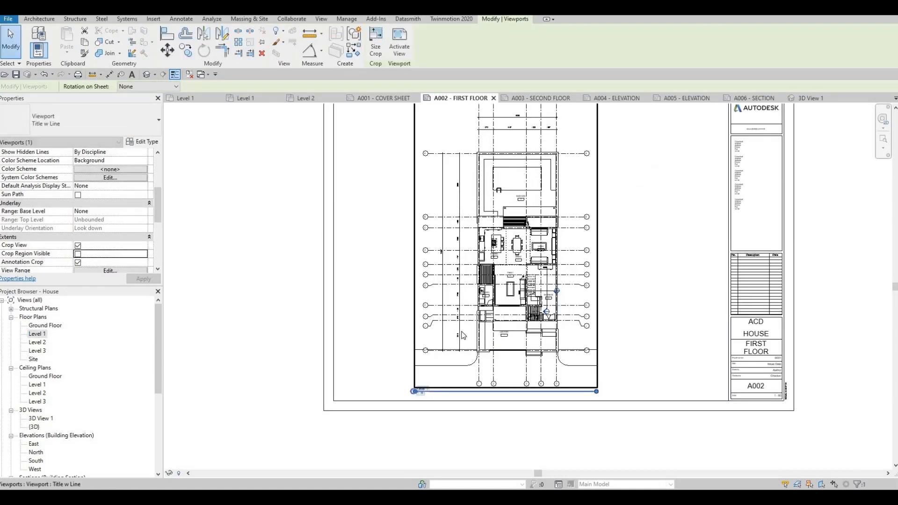
key(Escape)
scroll(451, 374, up, 2)
key(Escape)
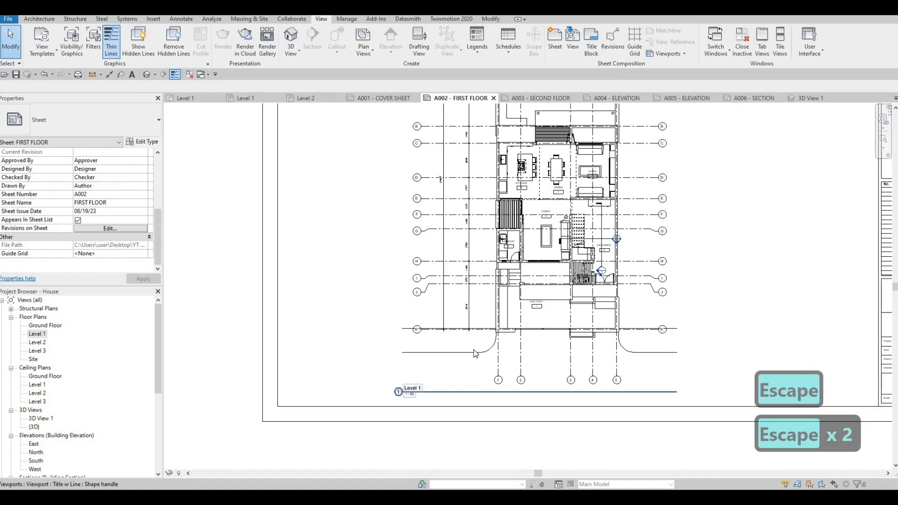
scroll(458, 354, down, 2)
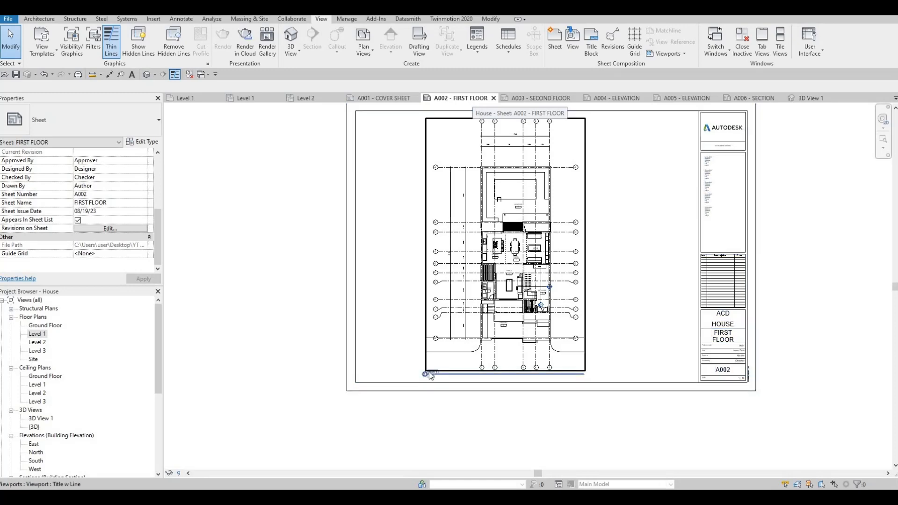
scroll(430, 374, up, 4)
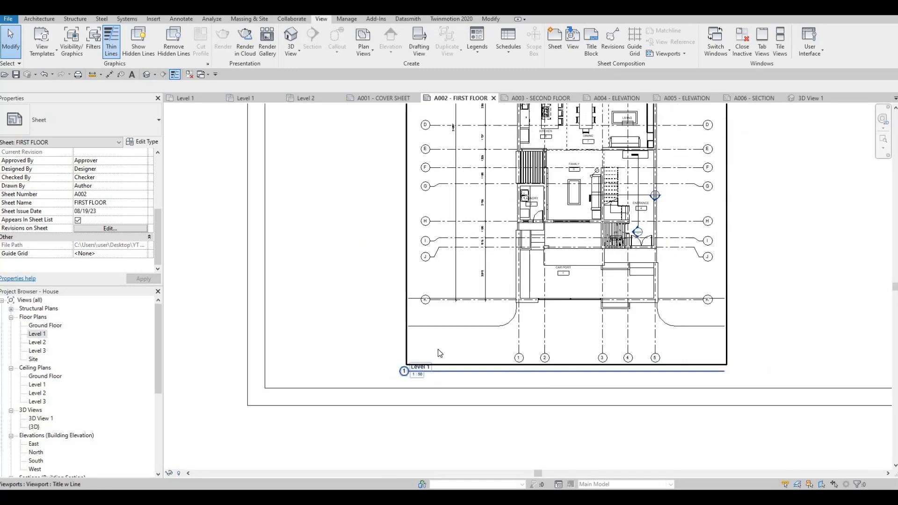
scroll(438, 353, down, 2)
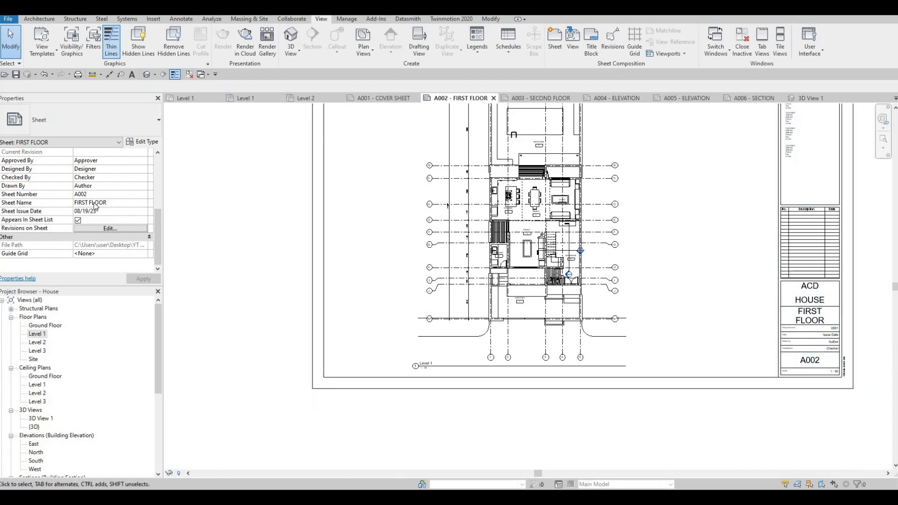
- Set the Level 1 viewport's Title on Sheet to FIRST FLOOR
key(Escape)
key(Escape)
scroll(105, 213, up, 4)
scroll(105, 212, down, 4)
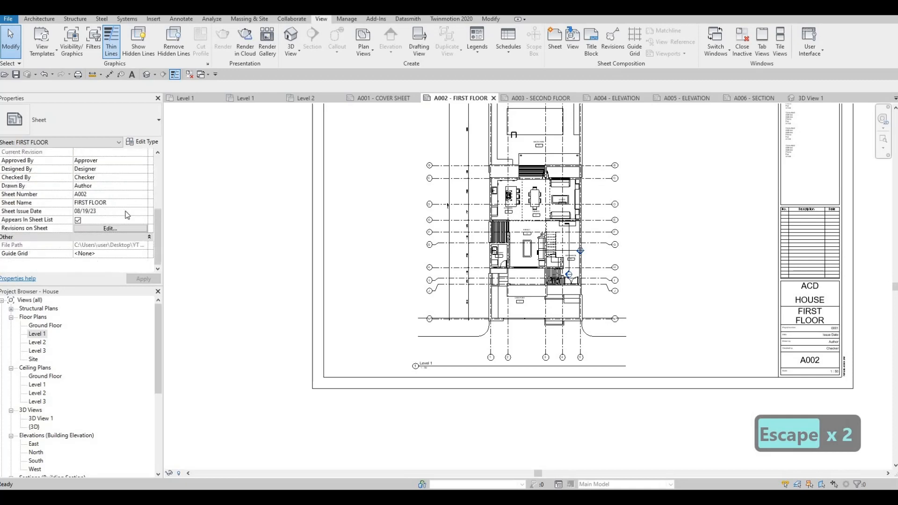
scroll(105, 213, up, 3)
click(452, 250)
scroll(280, 235, down, 1)
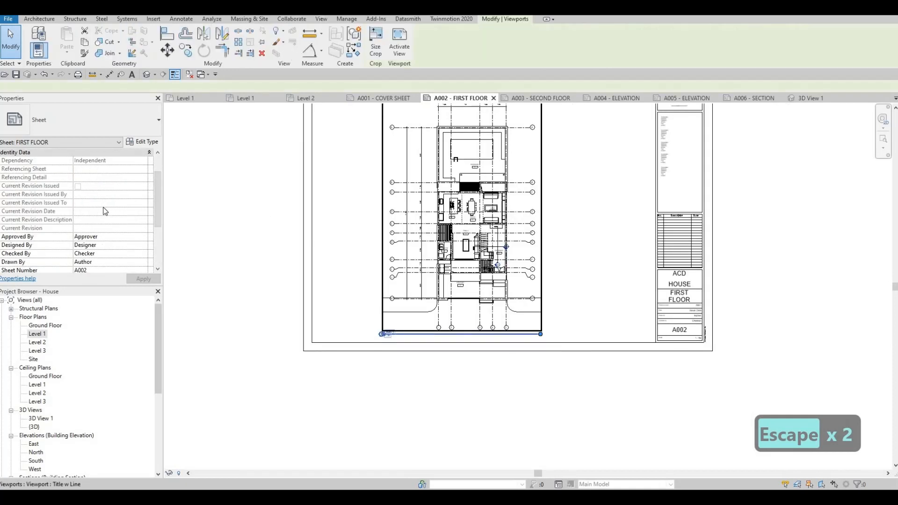
scroll(101, 231, down, 4)
scroll(103, 231, down, 4)
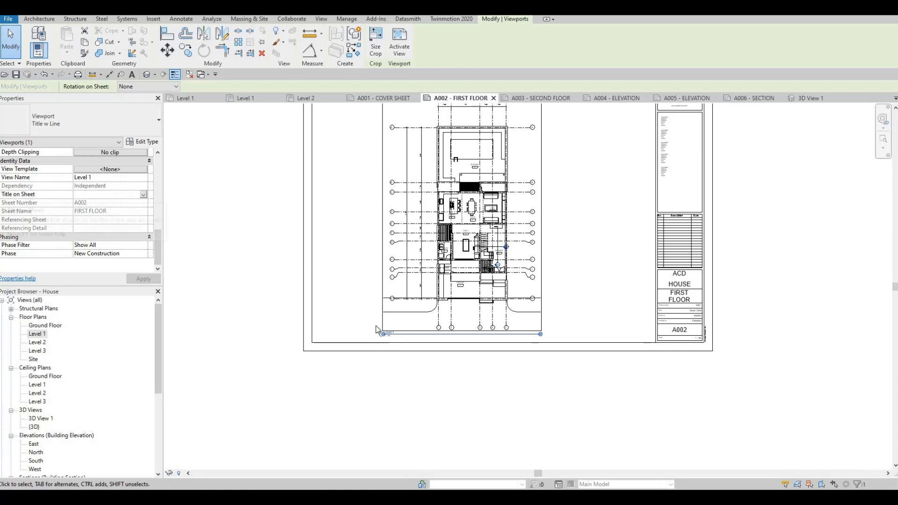
click(89, 195)
text(FIRST FLOOR)
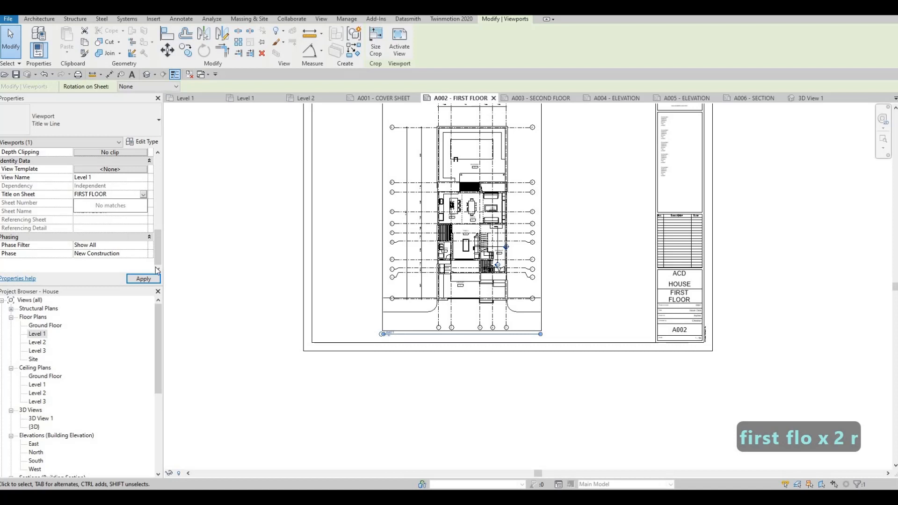
click(143, 279)
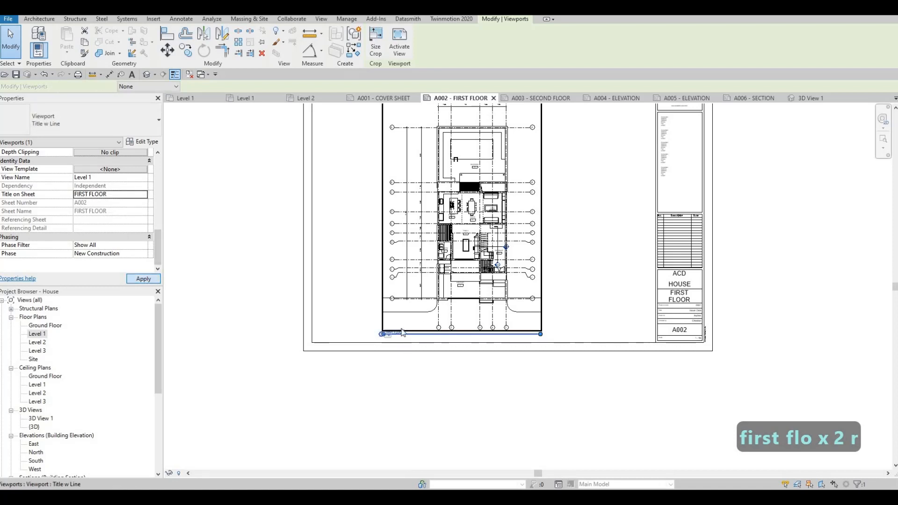
scroll(402, 333, up, 5)
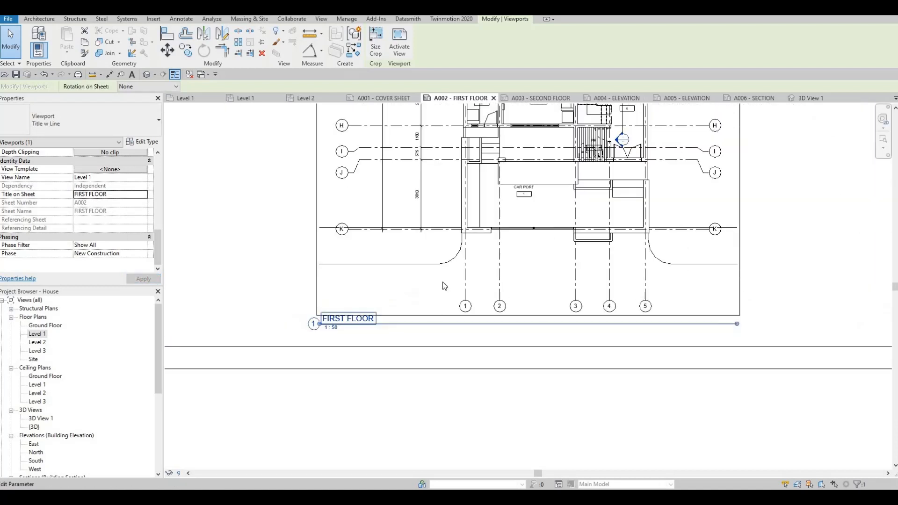
scroll(444, 286, down, 5)
key(Escape)
key(Escape)
- Shorten the FIRST FLOOR viewport's title line so it ends just past the title text
click(482, 231)
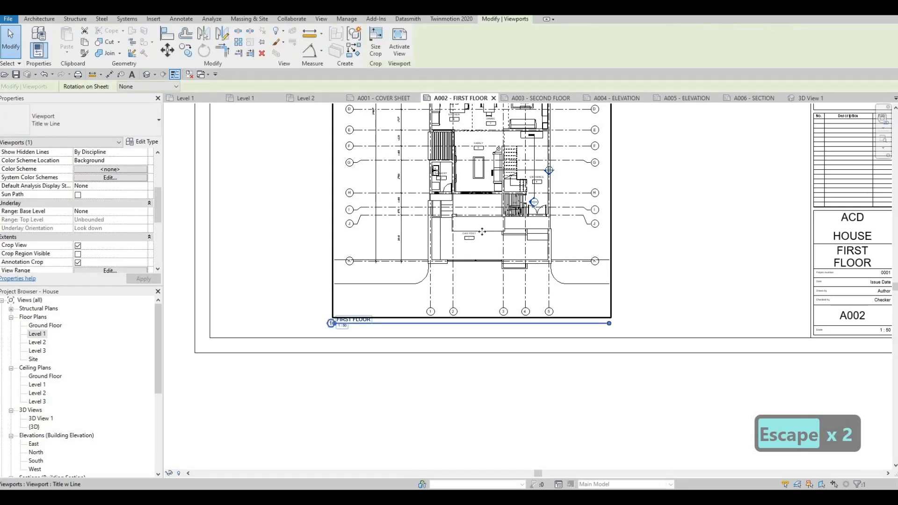
drag(609, 326, 368, 341)
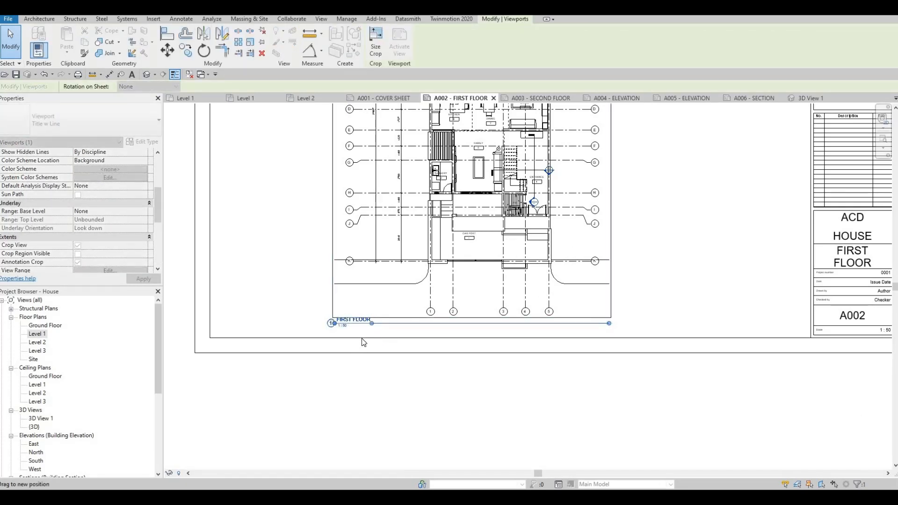
key(Escape)
key(Escape)
key(Escape)
middle_drag(376, 324, 389, 325)
scroll(414, 307, down, 1)
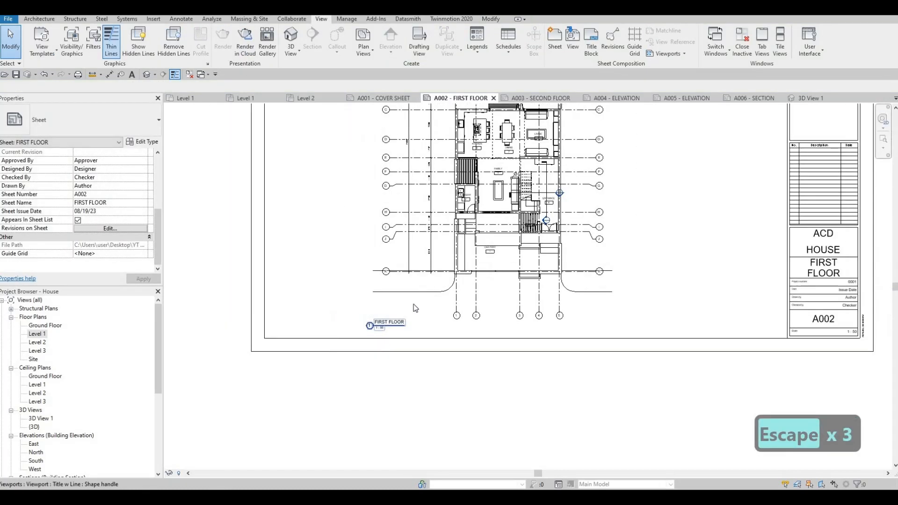
key(Escape)
key(Escape)
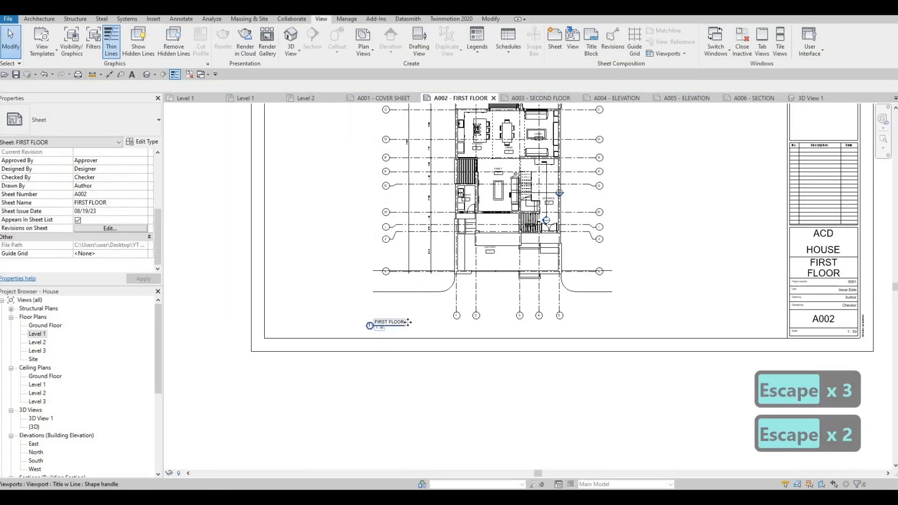
- Move the FIRST FLOOR view title slightly to the right beneath the plan
drag(392, 324, 414, 337)
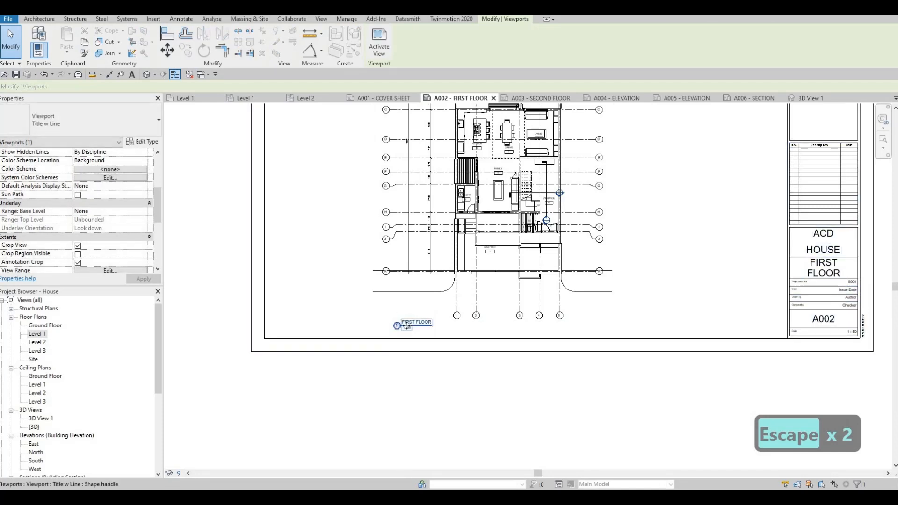
key(Escape)
key(Escape)
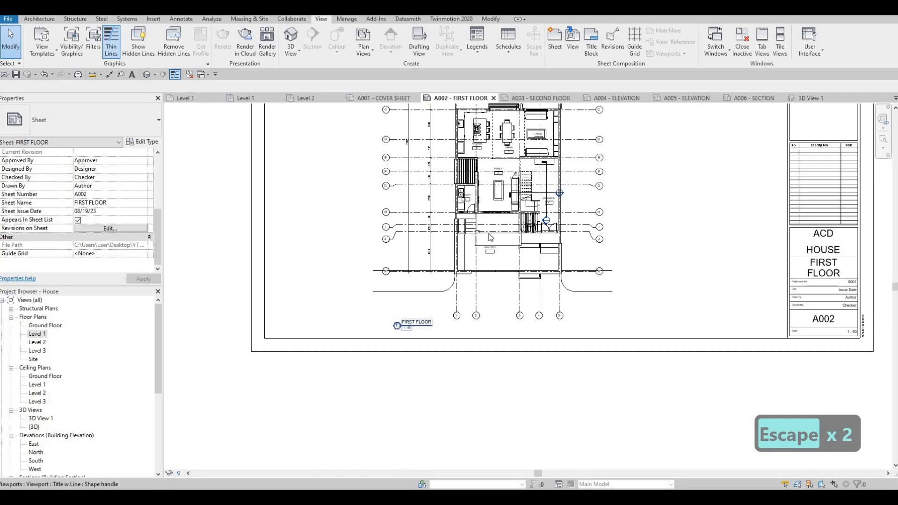
click(418, 321)
key(Escape)
key(Escape)
click(445, 291)
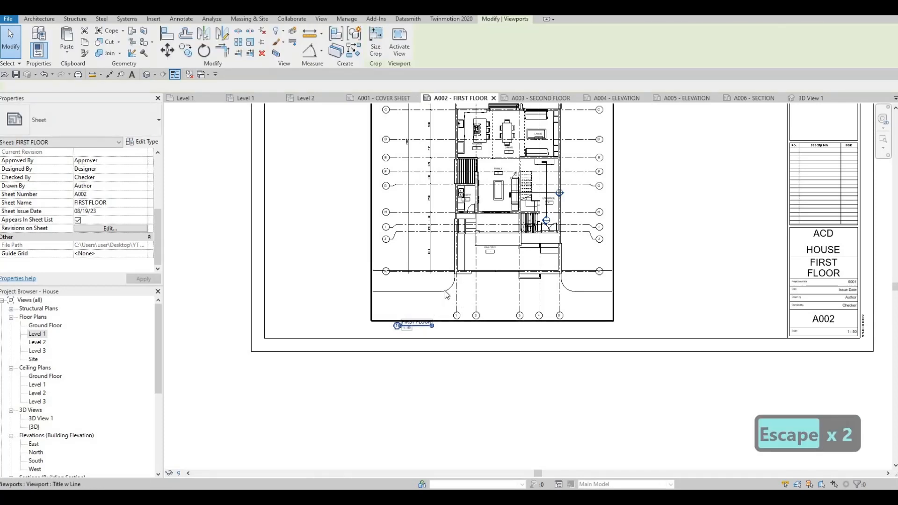
key(Escape)
click(419, 324)
key(Escape)
key(Escape)
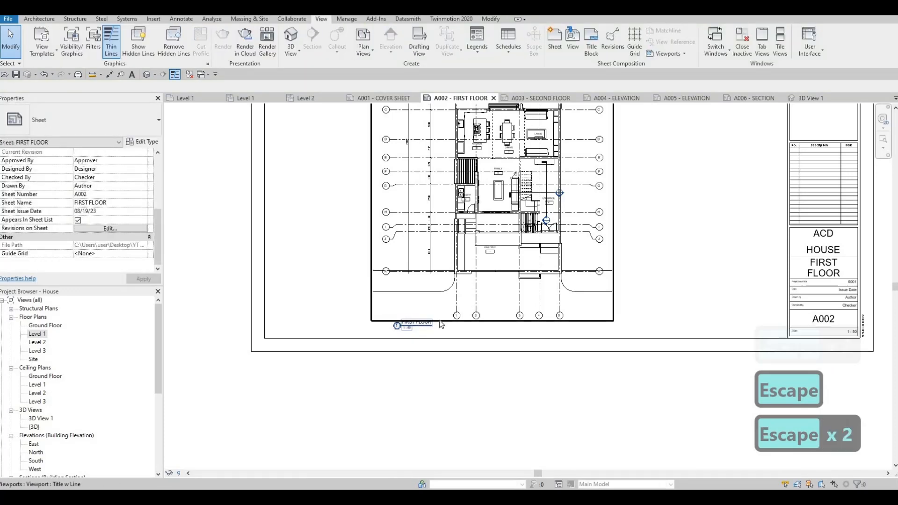
key(Escape)
key(Escape)
- Try repositioning the FIRST FLOOR view title and the Level 1 viewport on sheet A002, and undo the moves
drag(384, 291, 424, 333)
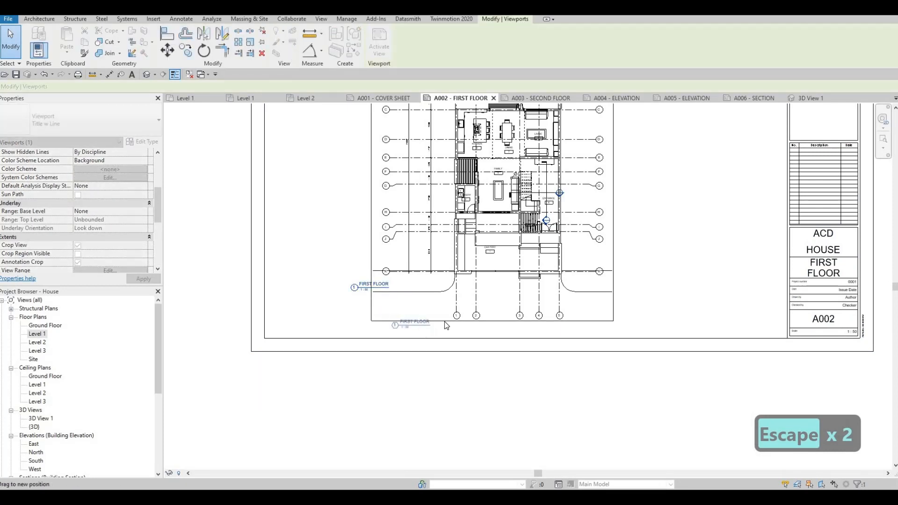
key(Escape)
key(Escape)
drag(400, 254, 345, 225)
drag(368, 272, 447, 298)
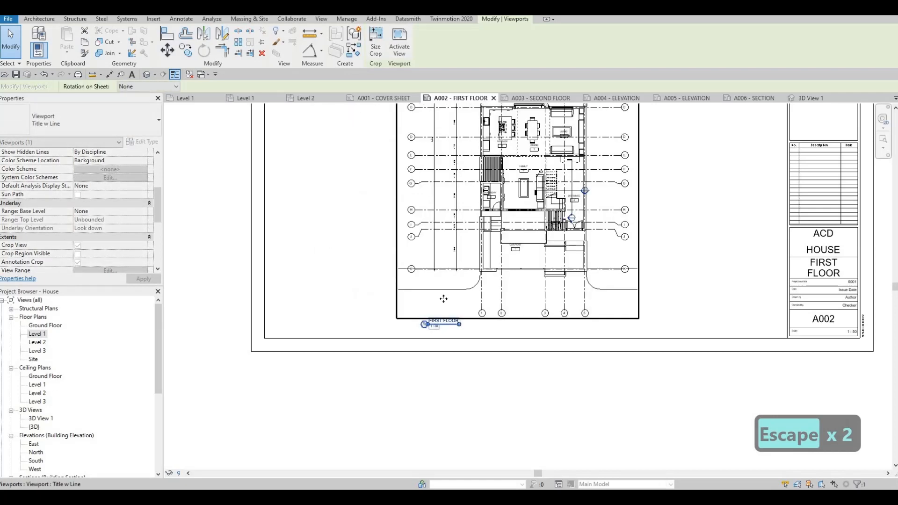
key(ctrl+z)
key(ctrl+z)
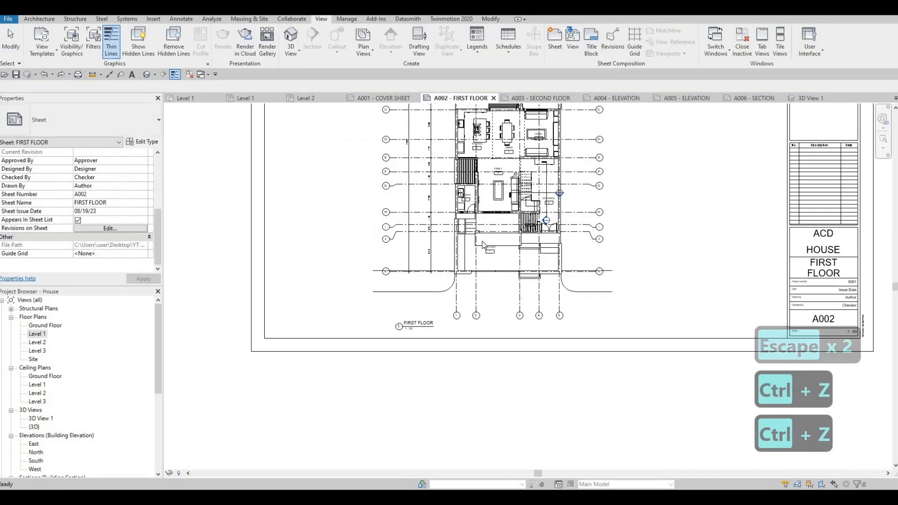
click(434, 330)
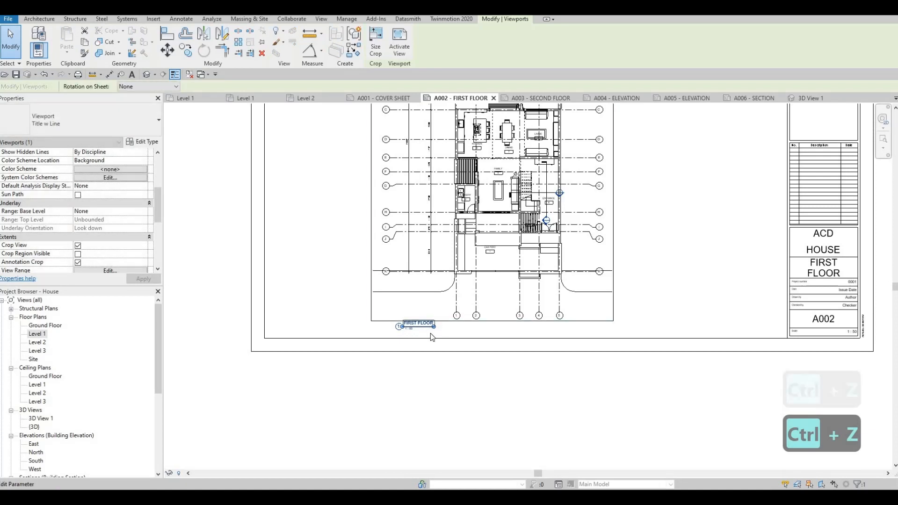
scroll(428, 322, up, 4)
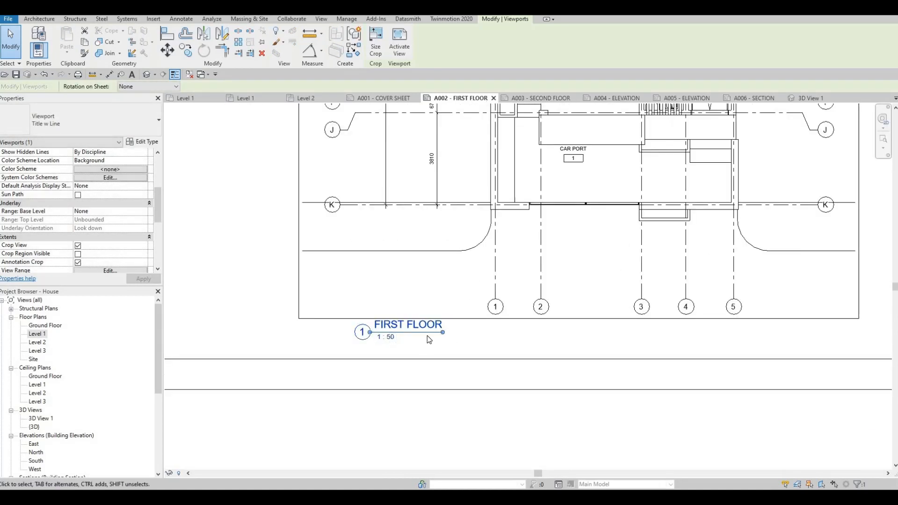
middle_drag(428, 341, 493, 323)
key(Escape)
key(Escape)
scroll(483, 341, down, 4)
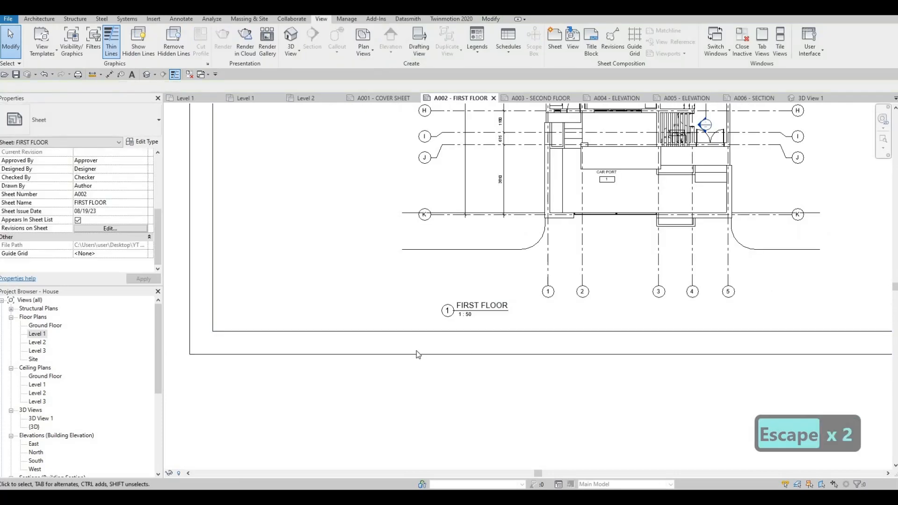
- Open the Level 2 floor plan and set its view scale to 1:50
double_click(37, 342)
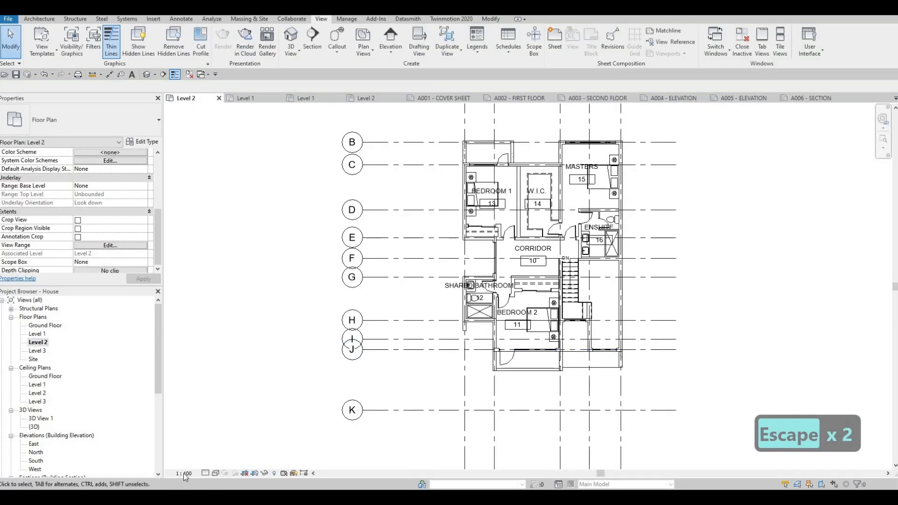
click(185, 473)
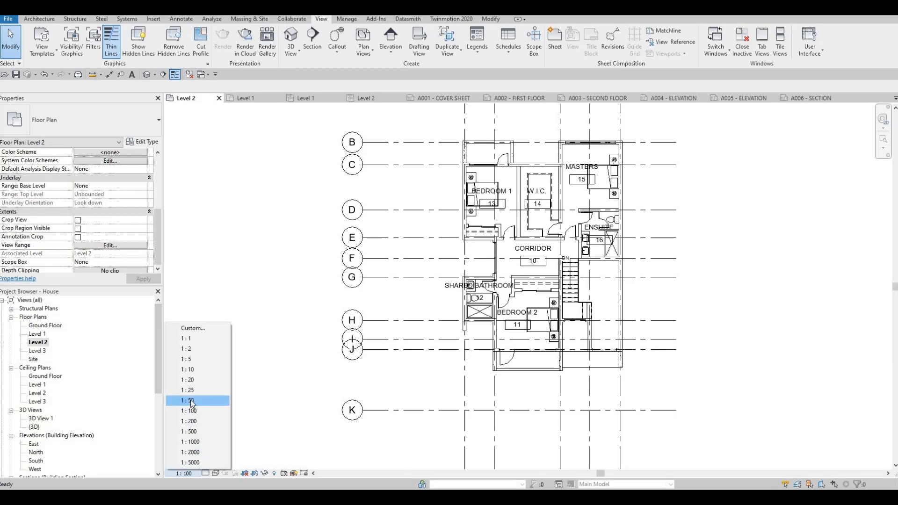
click(187, 401)
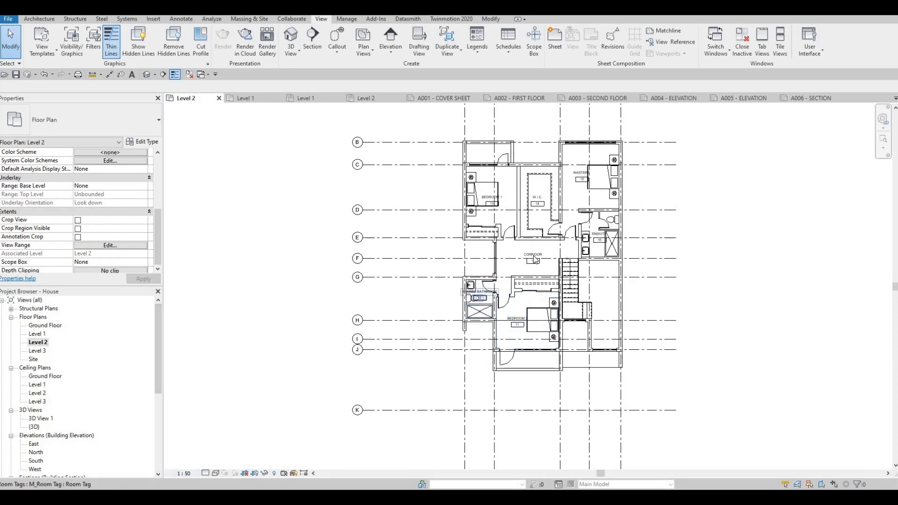
scroll(548, 235, up, 4)
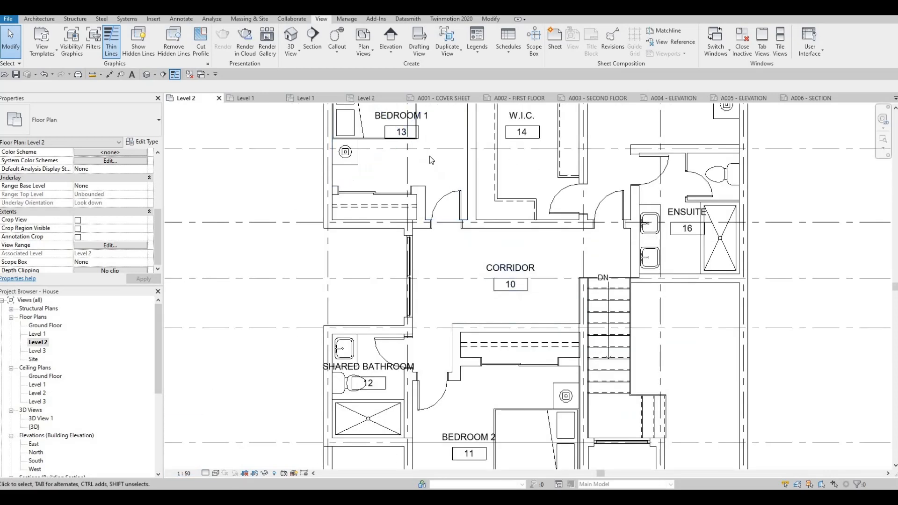
scroll(462, 281, down, 3)
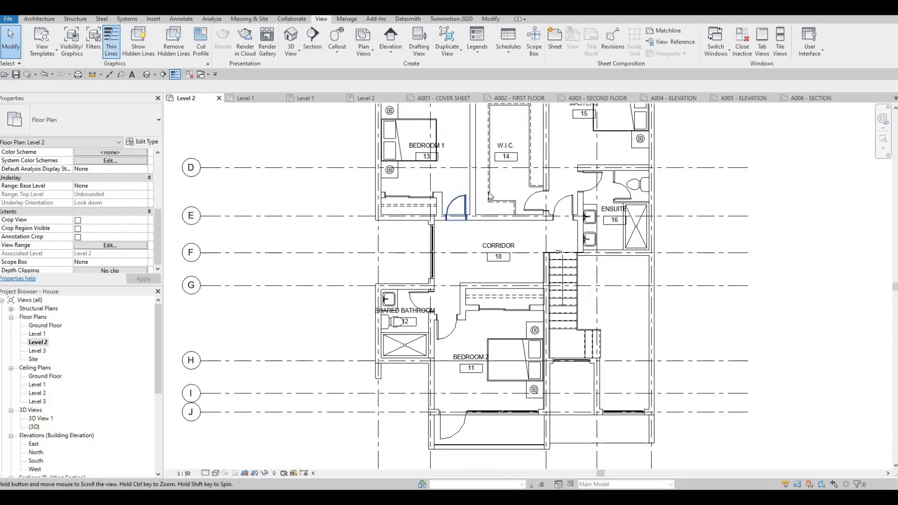
scroll(533, 187, down, 2)
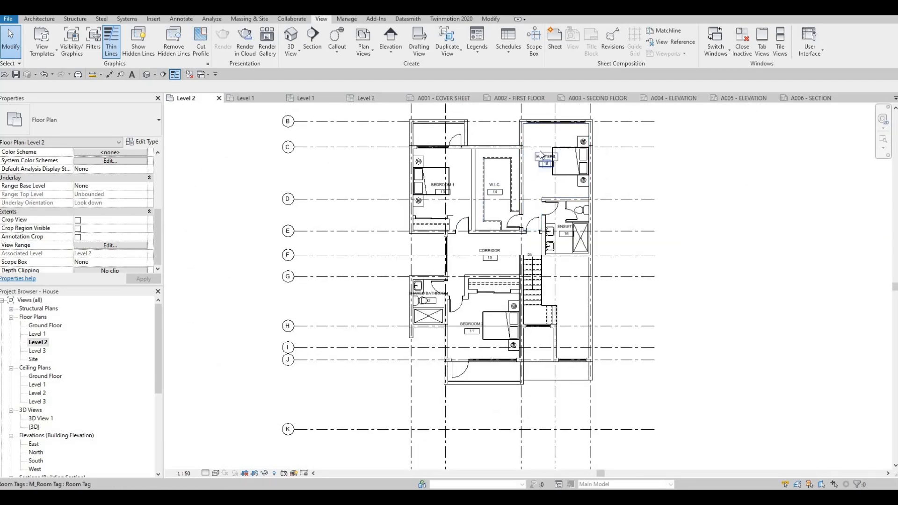
- Move the MASTERS room tag on Level 2 to the left, clear of the bed
scroll(540, 159, up, 3)
scroll(557, 169, up, 1)
click(556, 168)
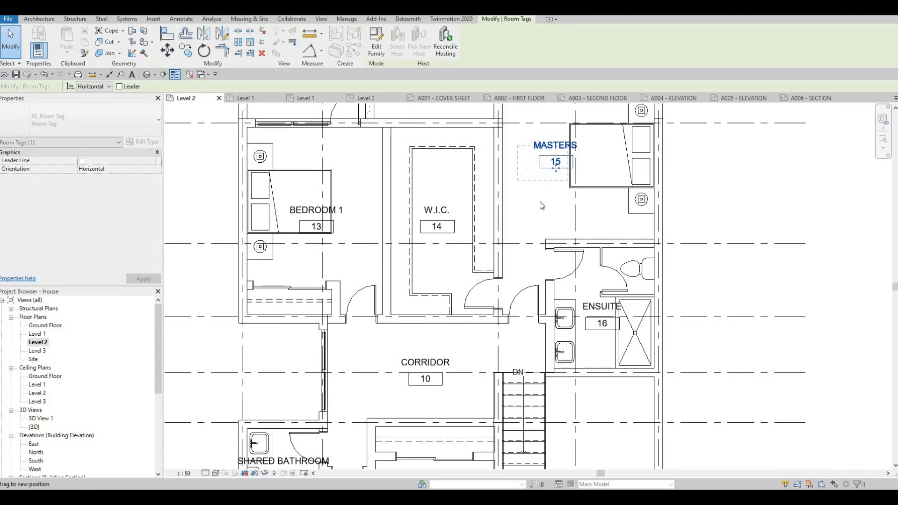
drag(557, 161, 544, 170)
scroll(548, 211, down, 3)
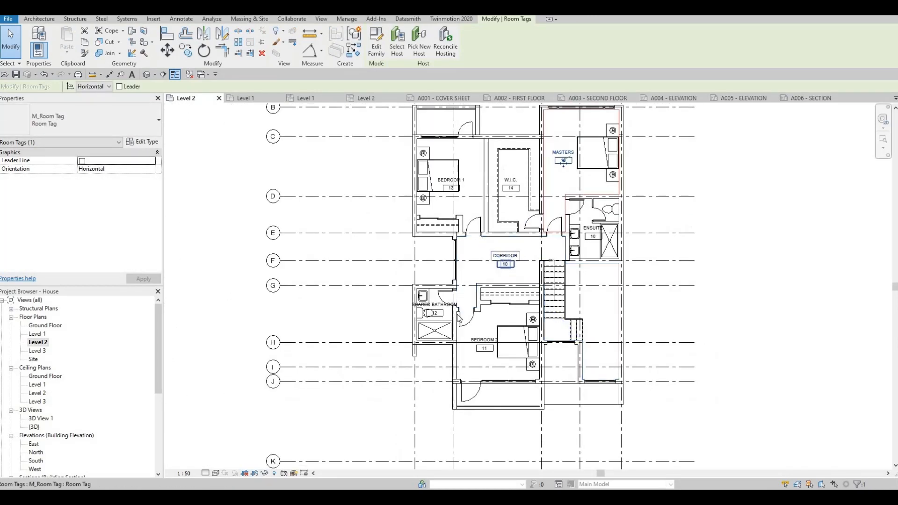
- Move the BEDROOM 2 room tag on Level 2 to the left, clear of the bed
click(487, 322)
scroll(486, 323, up, 2)
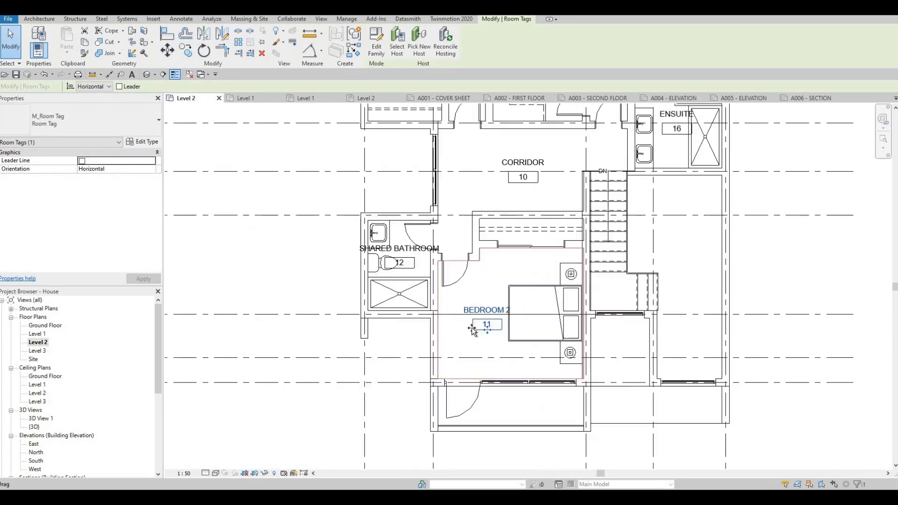
drag(486, 324, 477, 304)
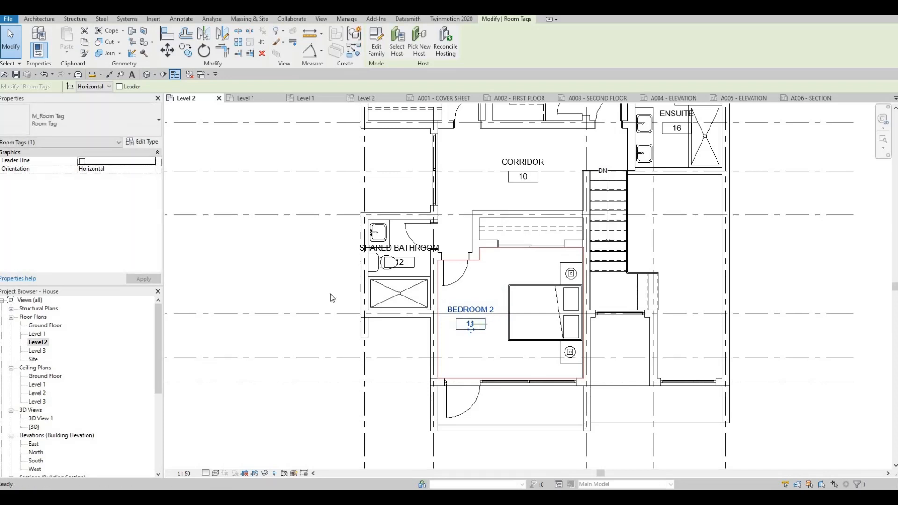
scroll(330, 294, down, 3)
key(Escape)
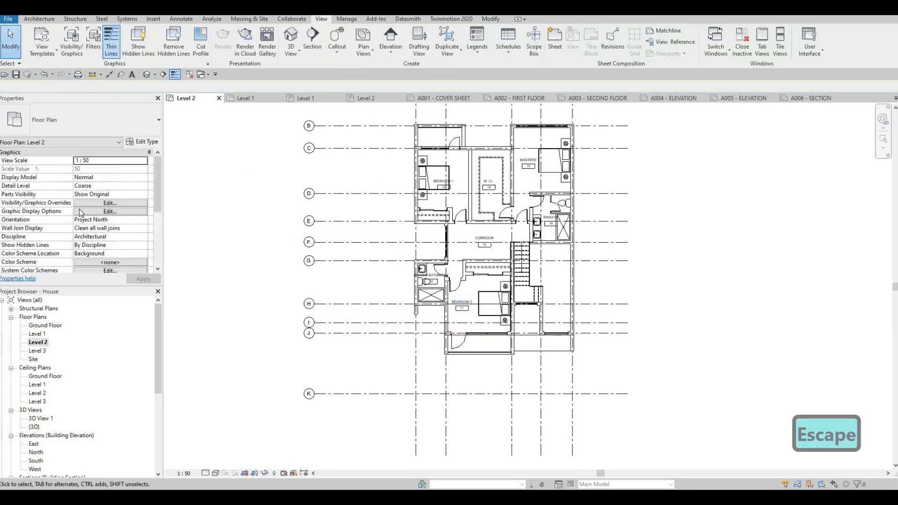
- Turn on Crop View, Crop Region Visible and Annotation Crop for Level 2, and pull the upper and lower crop edges in toward the plan
click(78, 186)
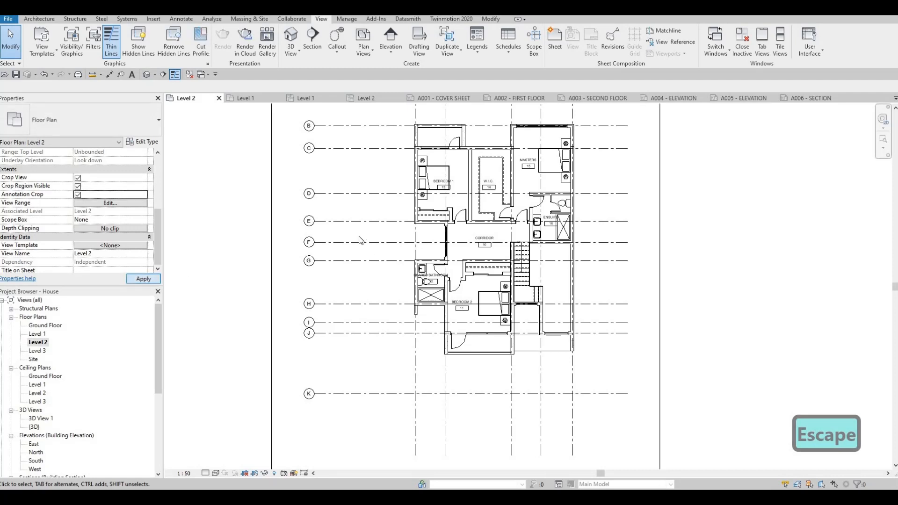
scroll(379, 274, down, 5)
click(405, 182)
scroll(380, 202, up, 2)
drag(405, 174, 409, 266)
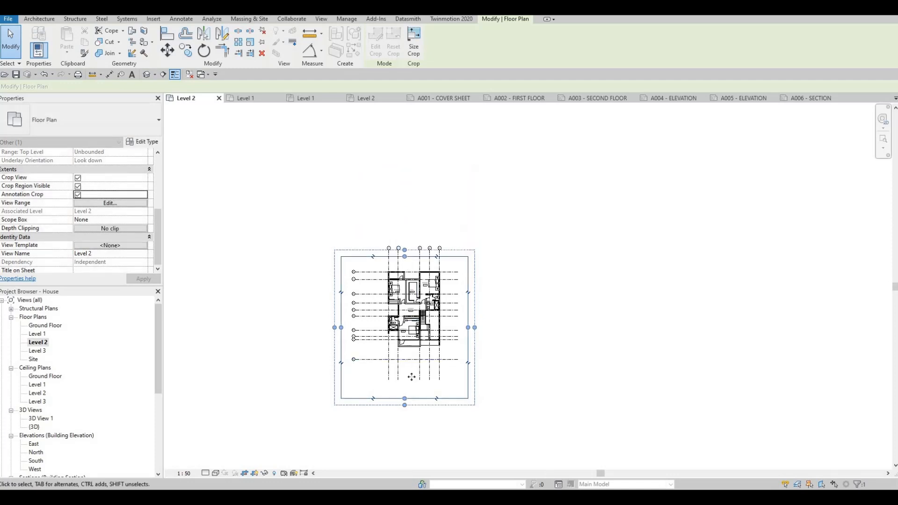
drag(411, 377, 410, 347)
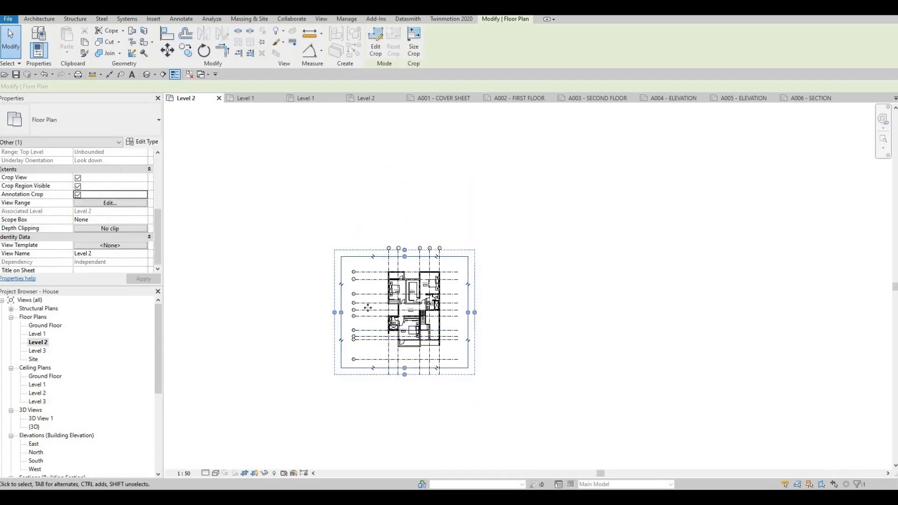
- Pull the left and right crop edges of Level 2 in close around the floor plan
drag(341, 313, 366, 312)
drag(468, 313, 449, 308)
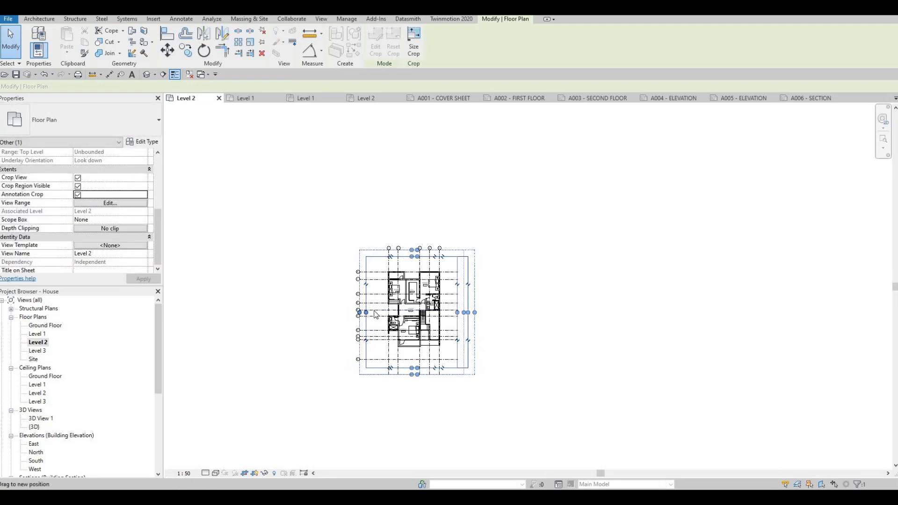
drag(366, 312, 378, 313)
scroll(439, 283, up, 2)
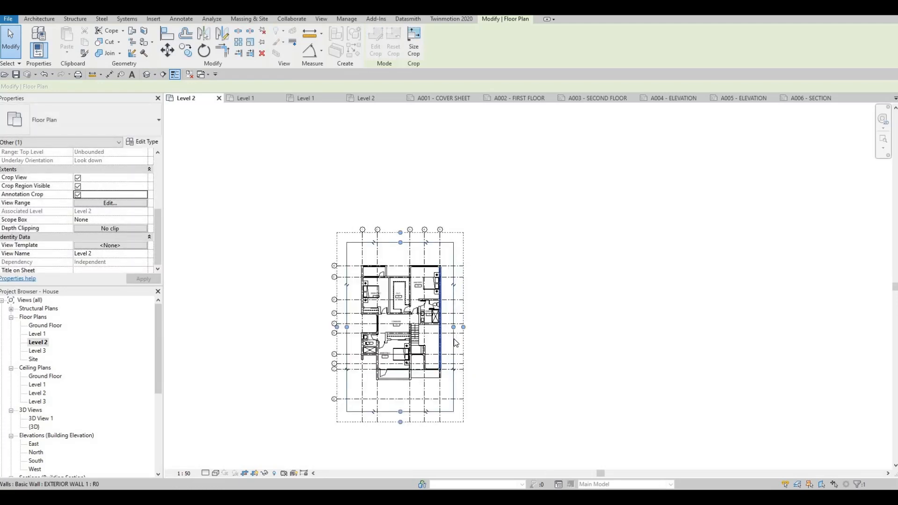
scroll(448, 295, up, 1)
key(Escape)
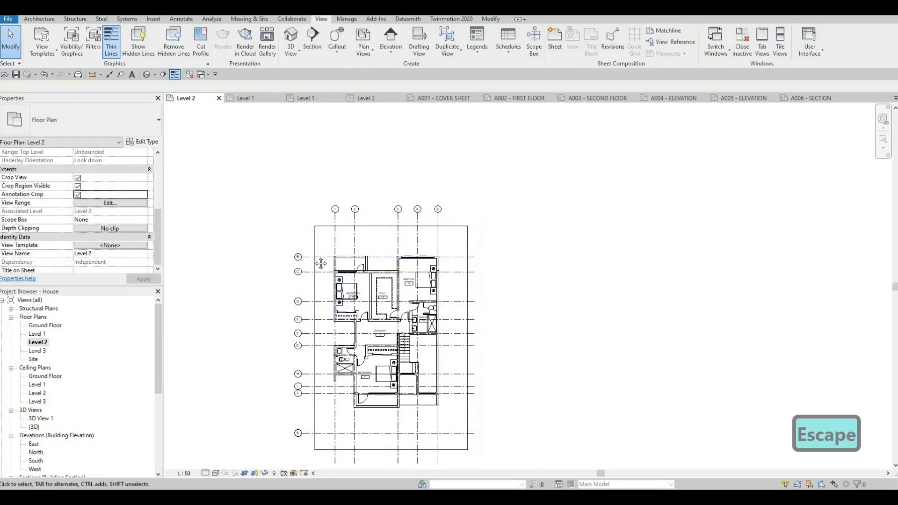
middle_drag(293, 295, 312, 261)
key(Escape)
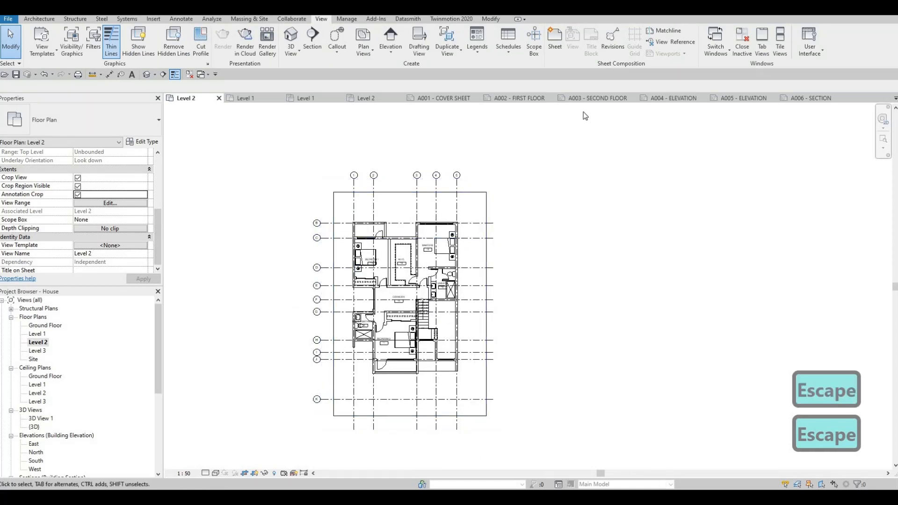
- Open sheet A003 - SECOND FLOOR and place the Level 2 floor plan near its middle
click(592, 98)
click(39, 343)
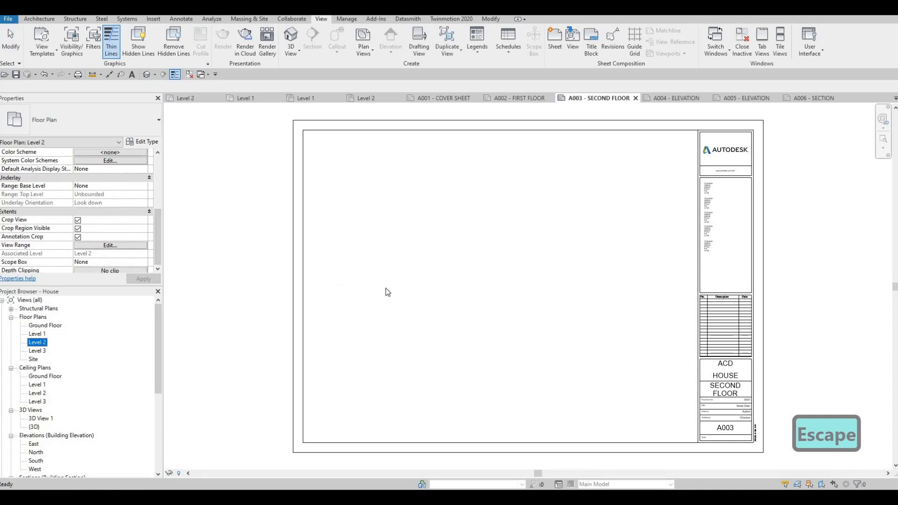
click(445, 319)
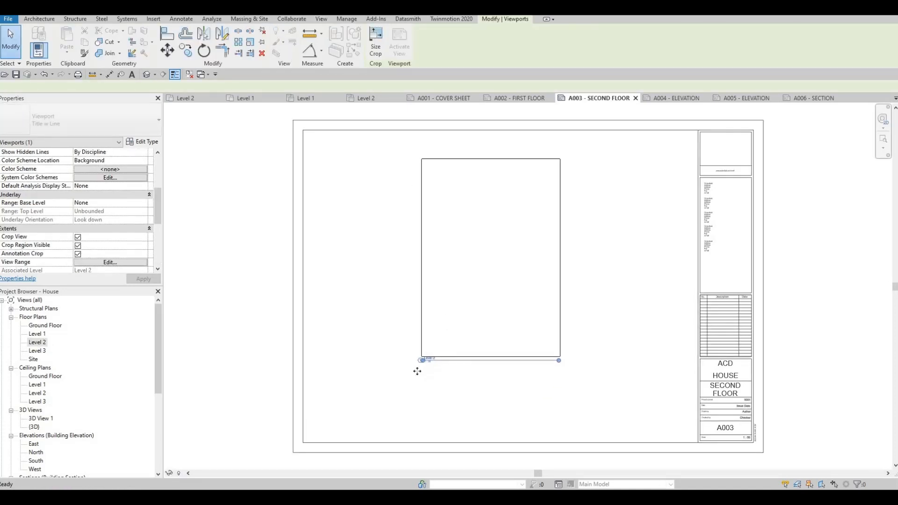
scroll(446, 319, up, 2)
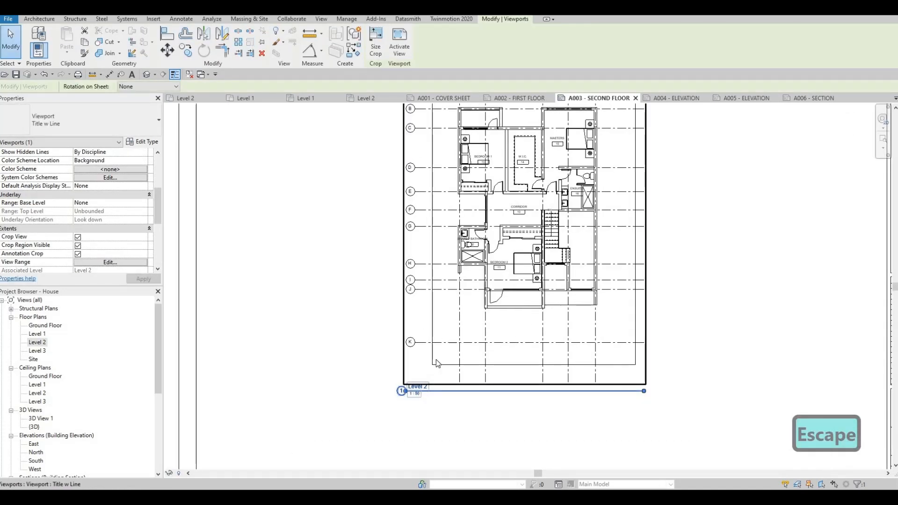
key(Escape)
key(Escape)
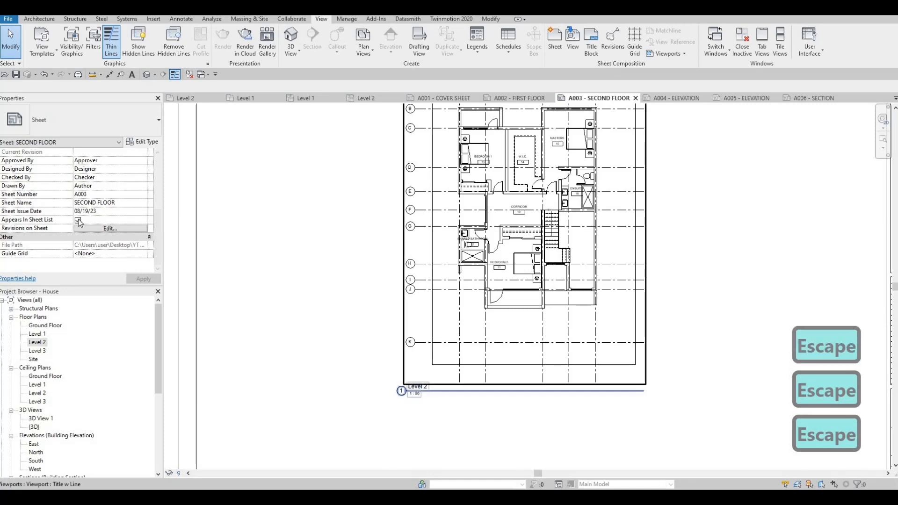
- Hide the crop region of the Level 2 viewport on sheet A003
click(427, 239)
scroll(75, 220, down, 5)
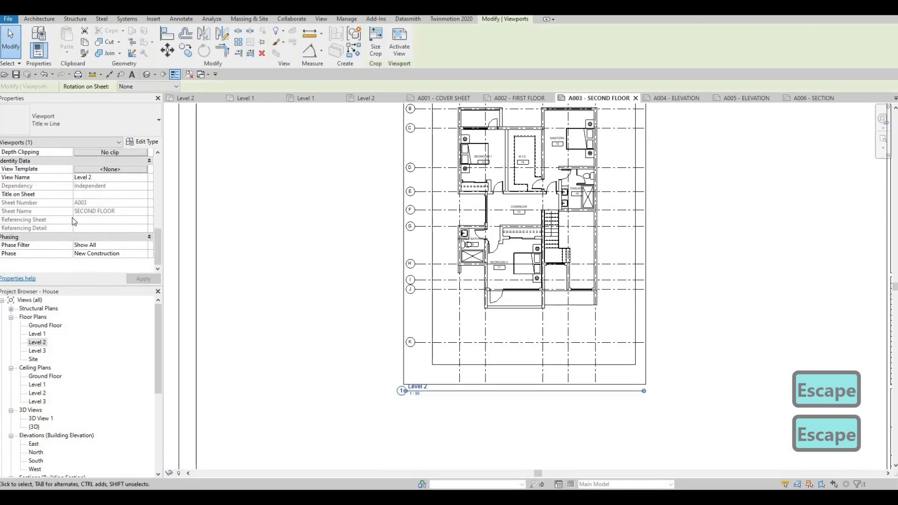
click(77, 220)
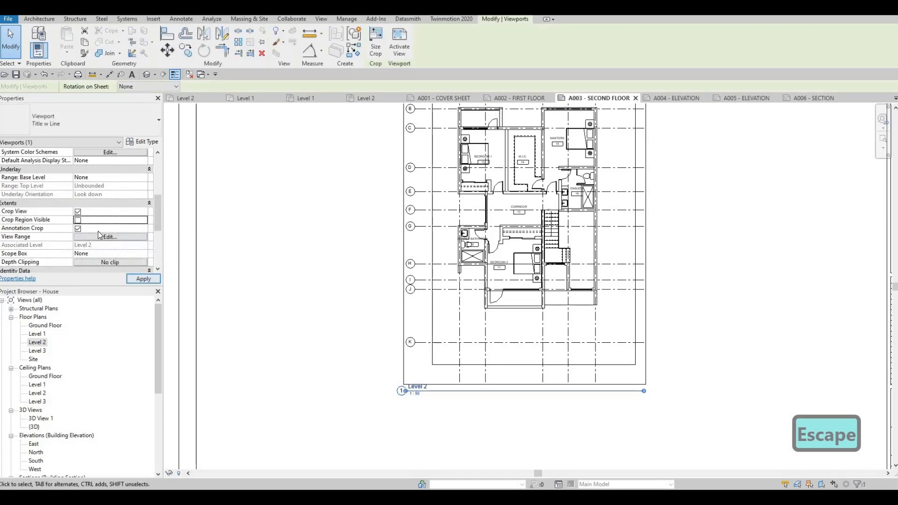
- Set the Level 2 viewport's title on sheet to SECOND FLOOR
scroll(98, 220, down, 5)
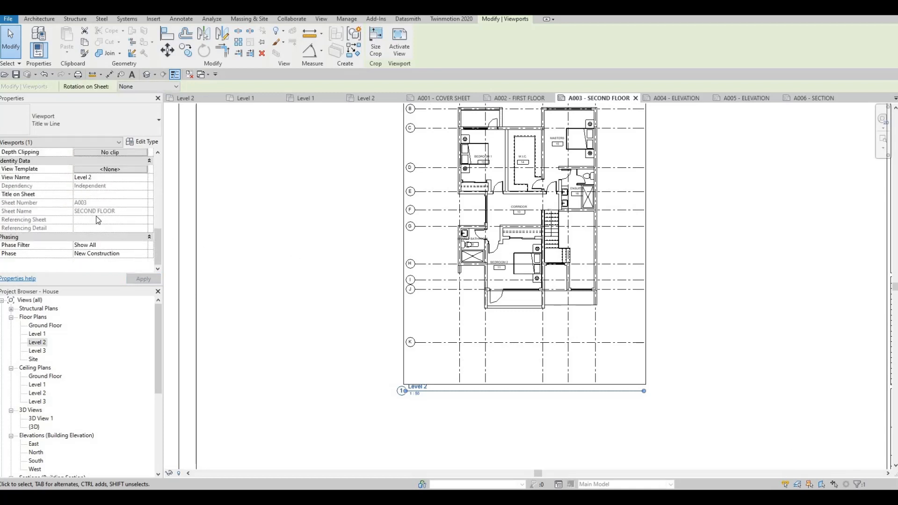
scroll(101, 238, up, 3)
scroll(89, 253, down, 2)
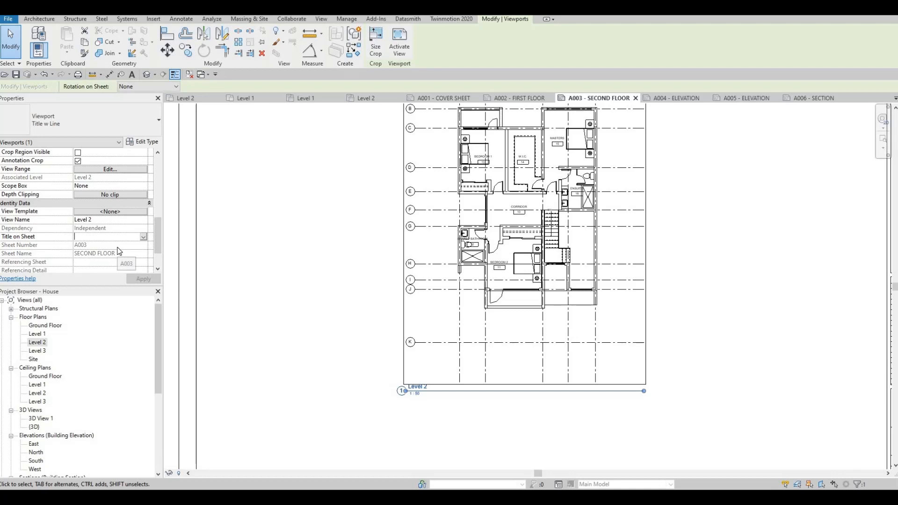
text(SECOND FLOOR)
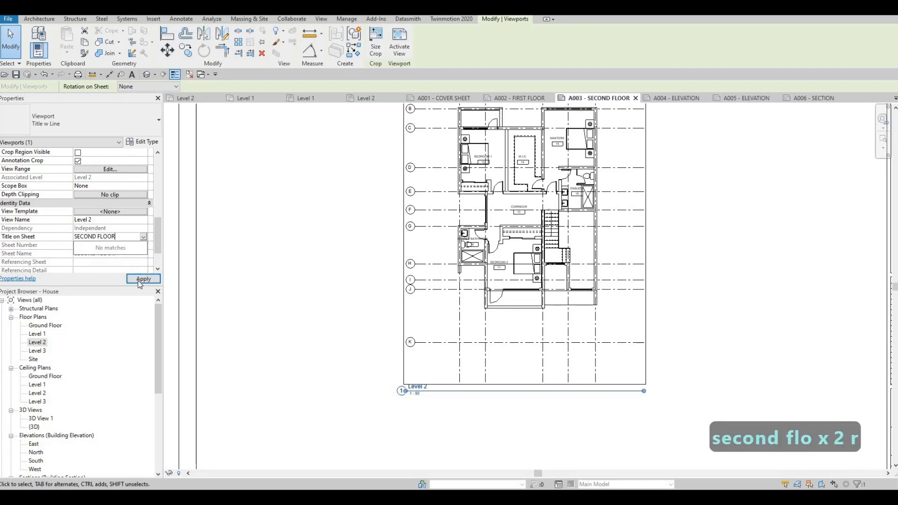
click(139, 279)
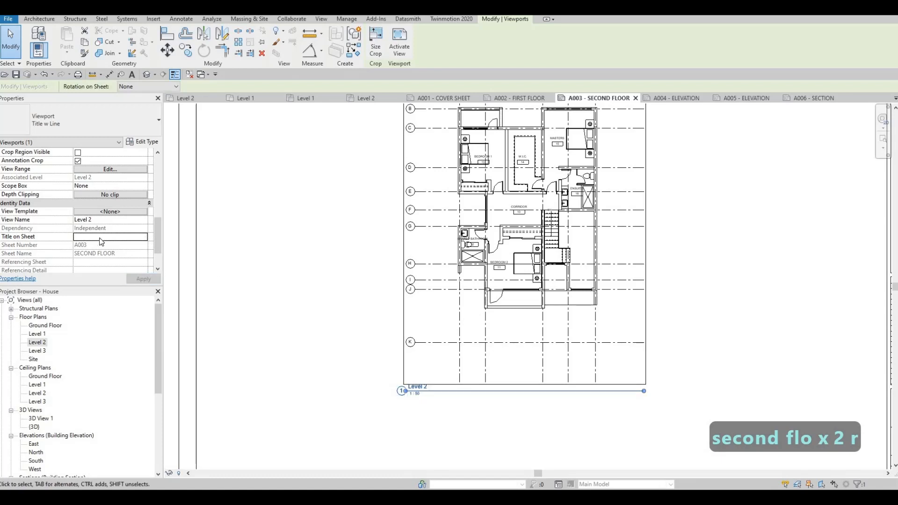
text(SE)
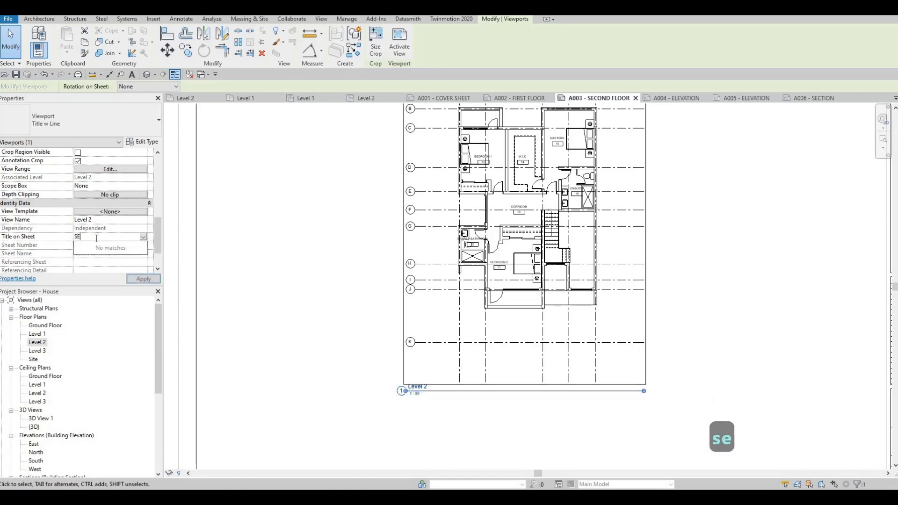
text(COND FLOOR)
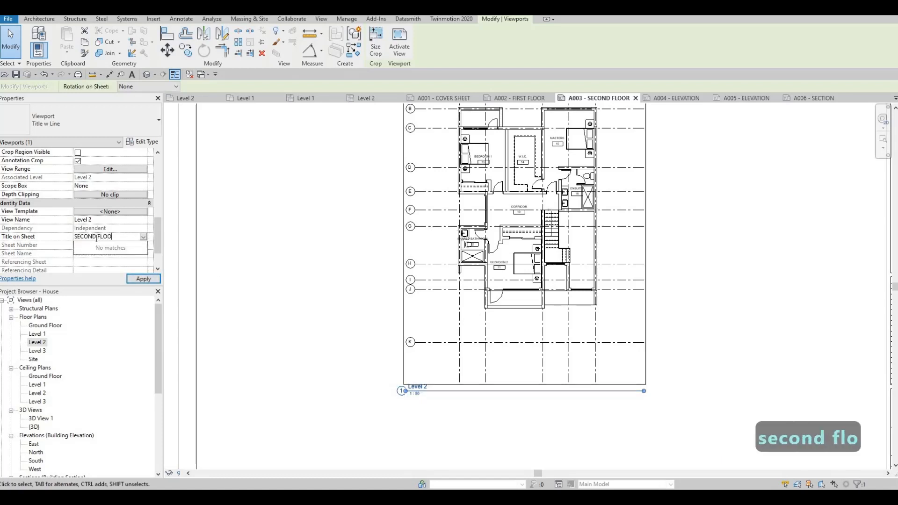
click(143, 279)
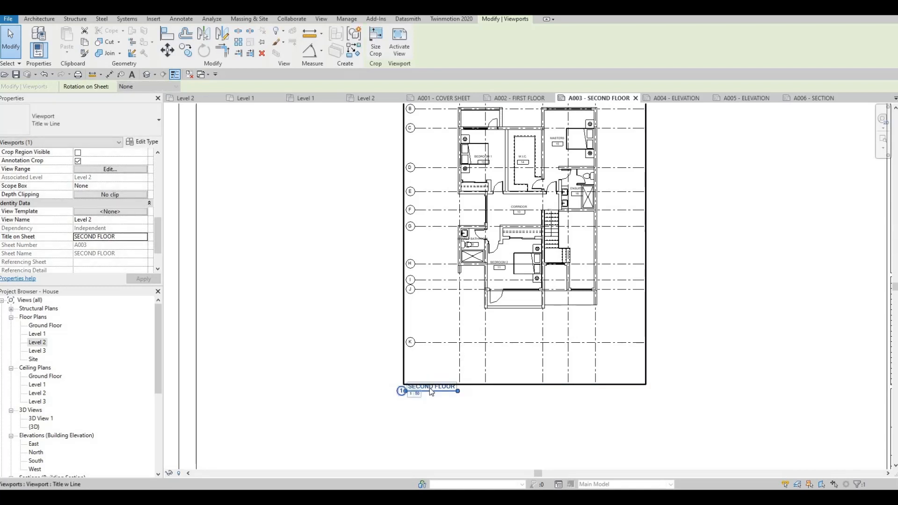
key(Escape)
key(Escape)
key(Escape)
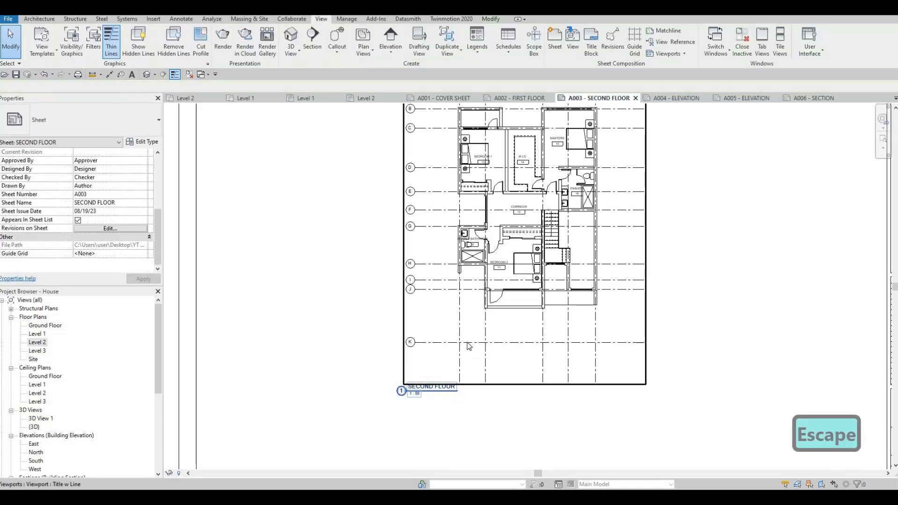
- Move the SECOND FLOOR view title slightly down and to the right beneath the plan
click(433, 380)
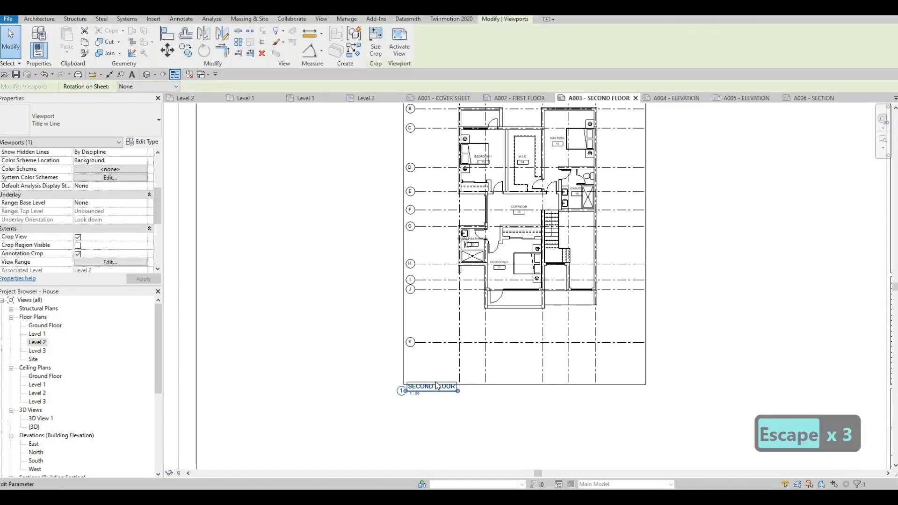
key(Escape)
key(Escape)
key(Escape)
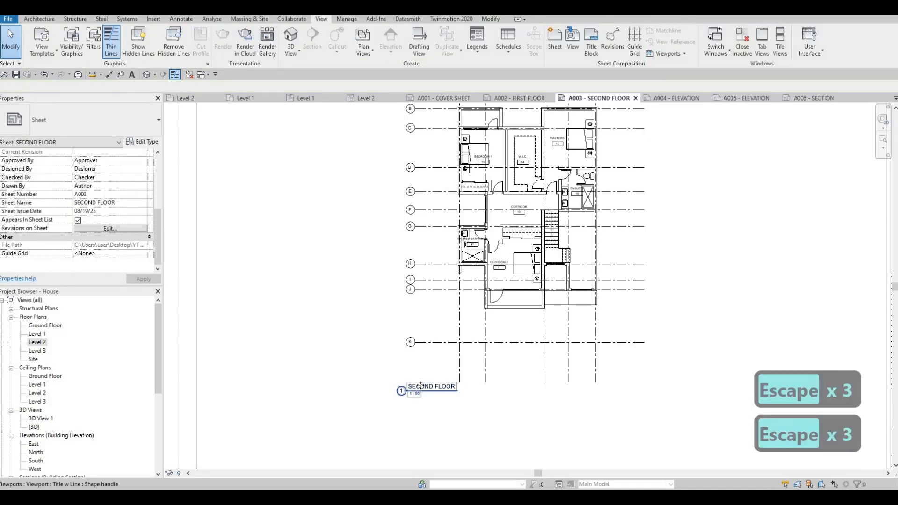
drag(420, 386, 447, 397)
key(Escape)
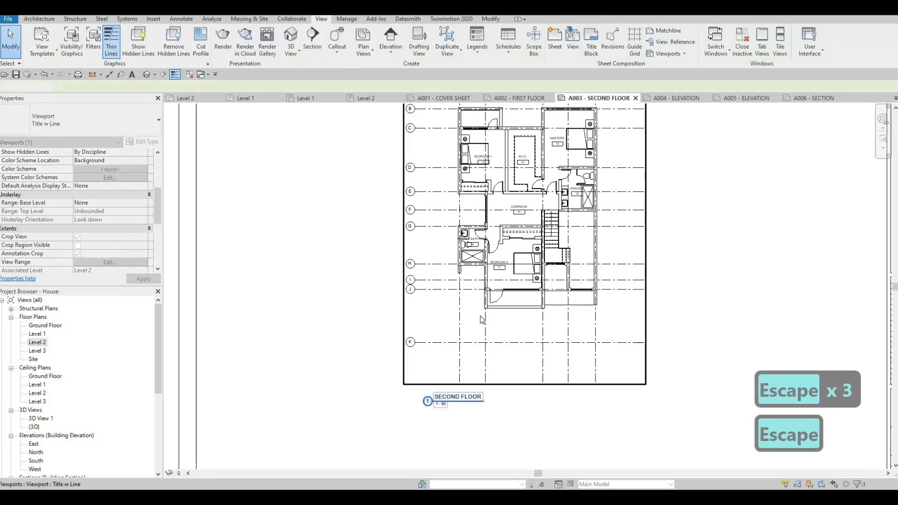
scroll(481, 319, down, 4)
key(Escape)
key(Escape)
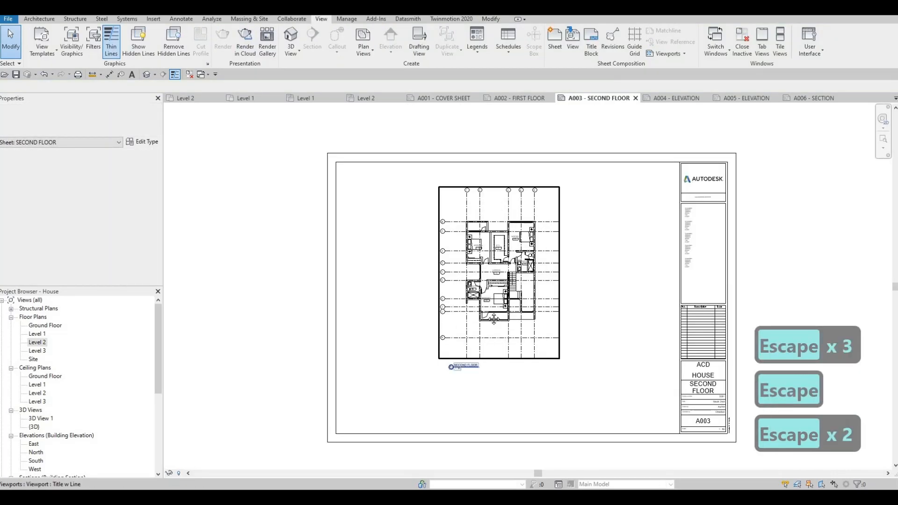
middle_drag(494, 319, 470, 326)
scroll(469, 326, up, 4)
scroll(470, 327, down, 3)
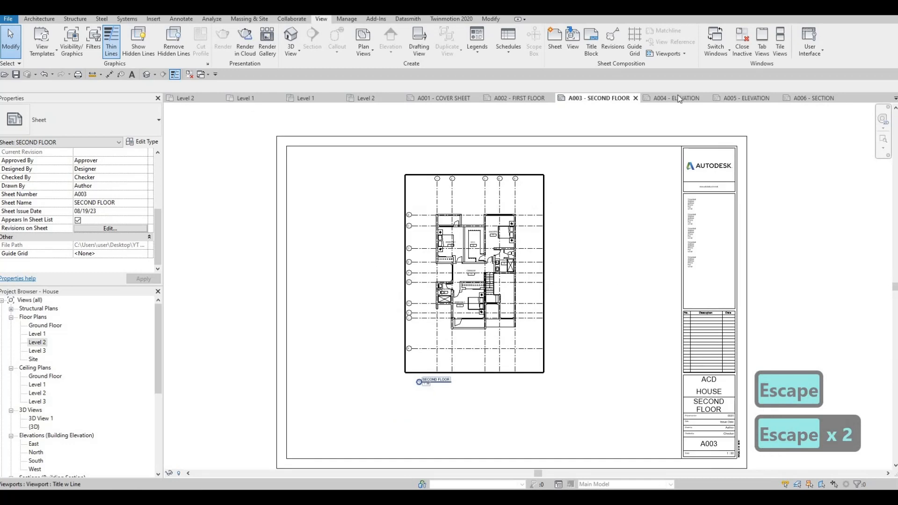
- Open sheet A004 - ELEVATION and place the East elevation in the upper part of the sheet
click(680, 99)
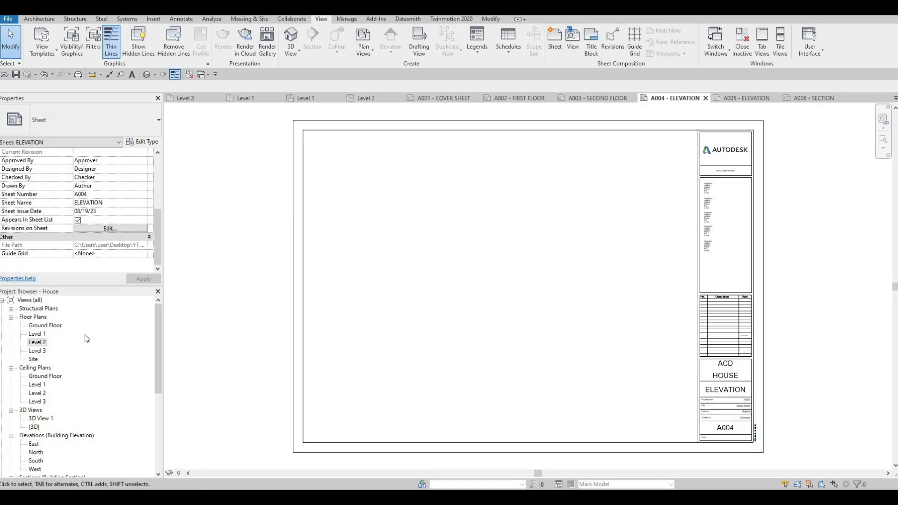
scroll(60, 363, down, 3)
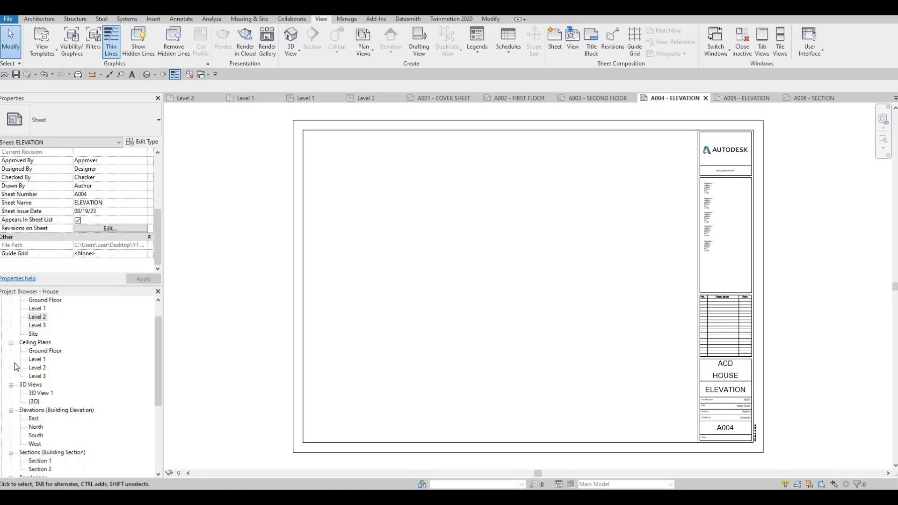
click(11, 342)
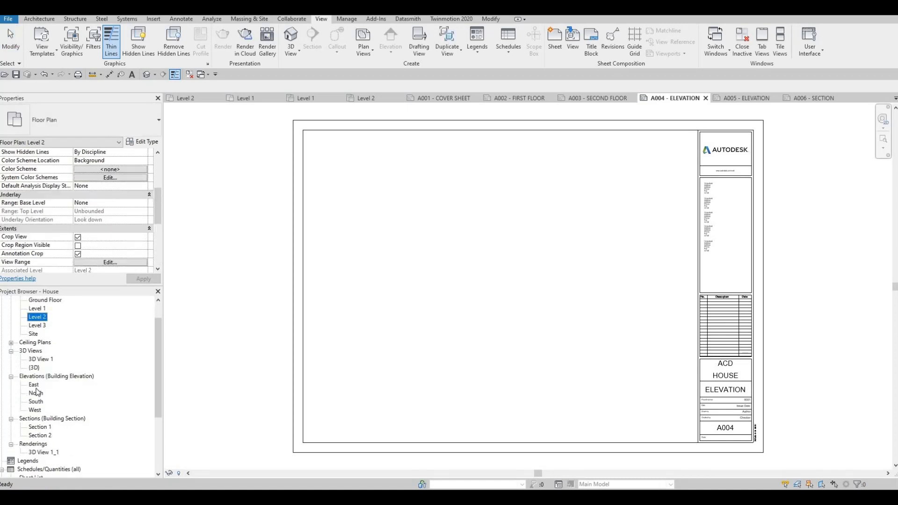
click(33, 385)
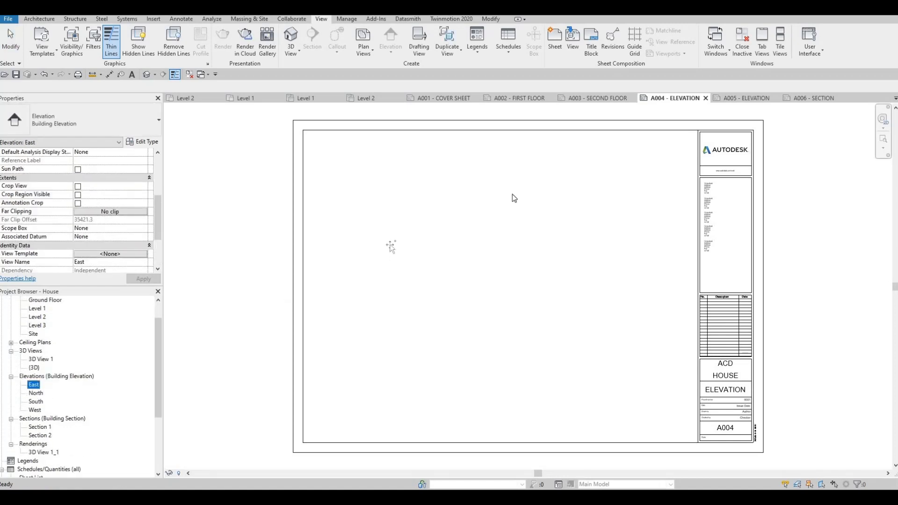
click(497, 187)
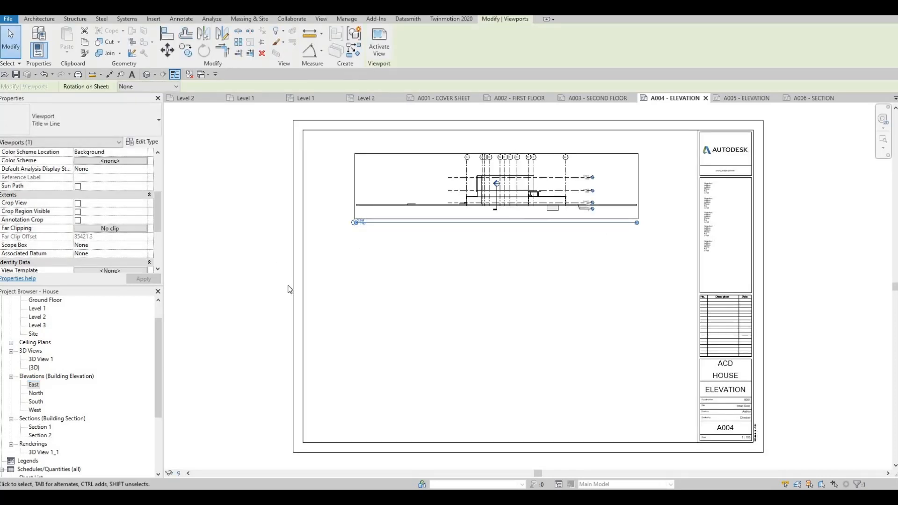
- Try placing the North elevation below the East elevation on sheet A004, and undo both placements
drag(35, 393, 347, 333)
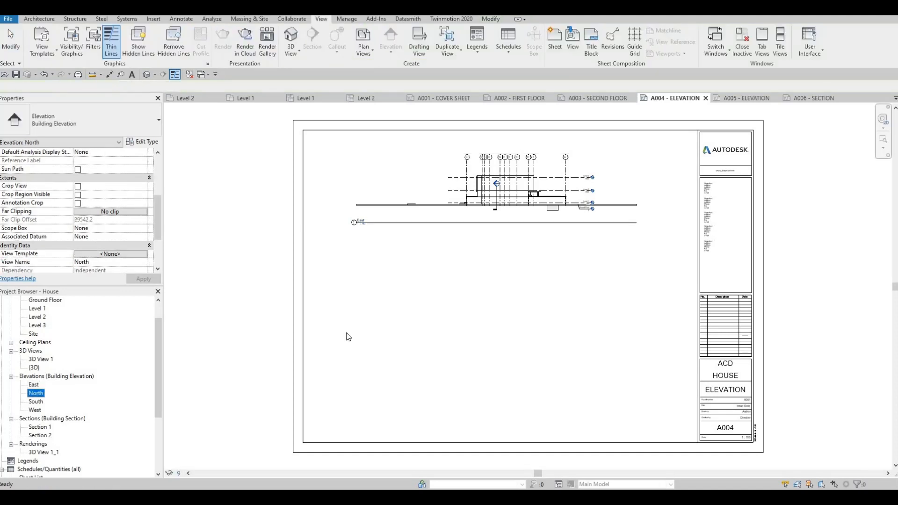
click(503, 299)
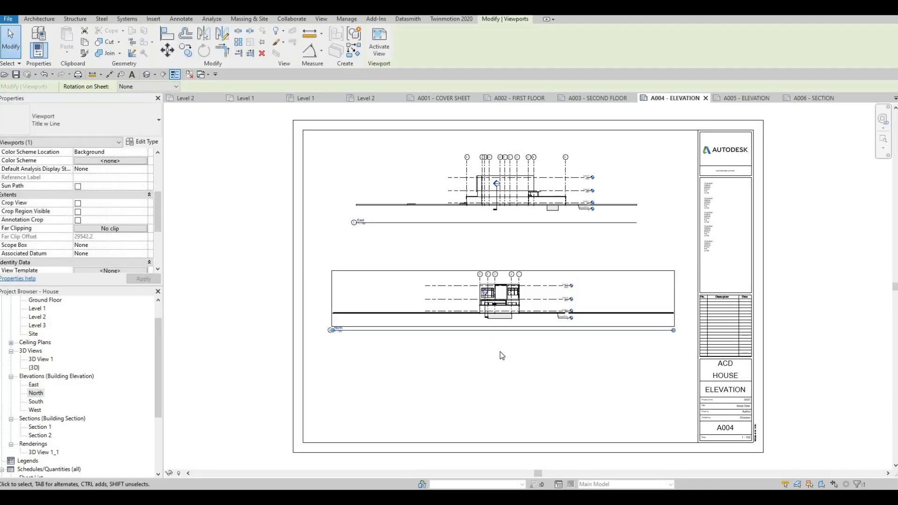
key(ctrl+z)
key(ctrl+z)
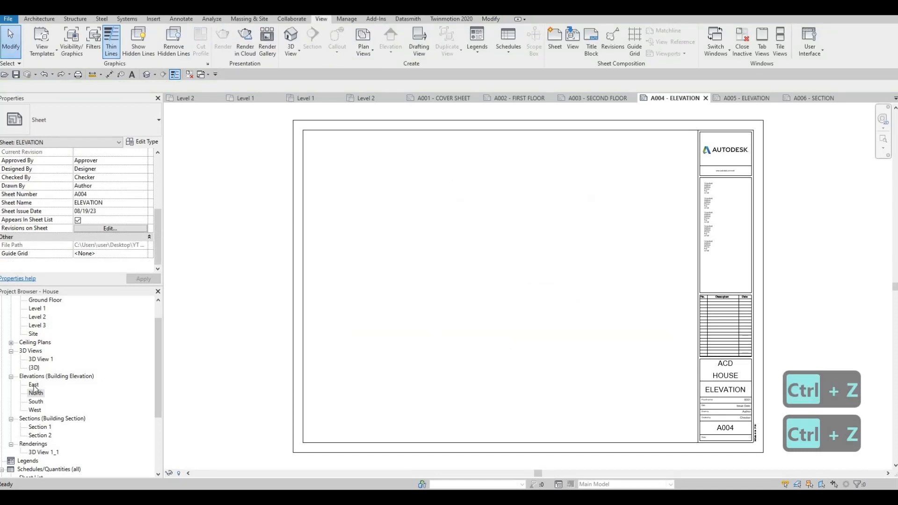
- Open the East elevation view and set its scale to 1:50
double_click(34, 385)
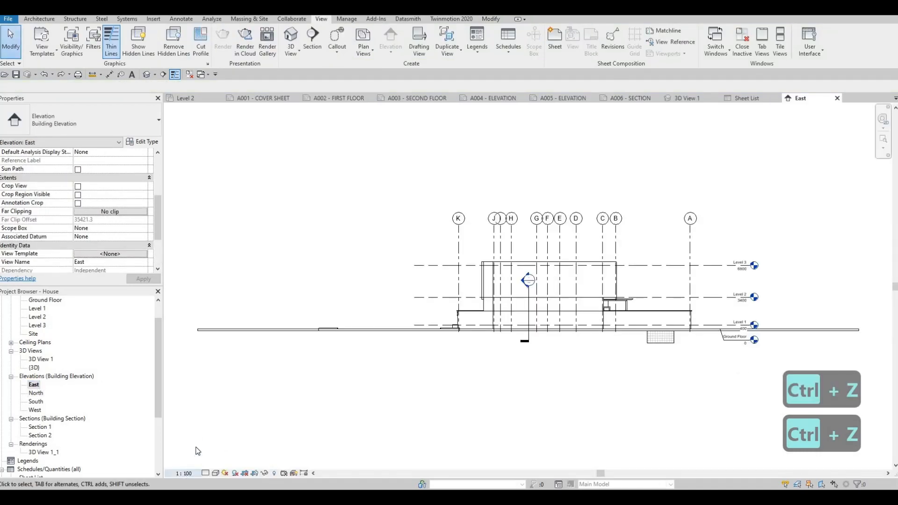
click(183, 474)
click(188, 400)
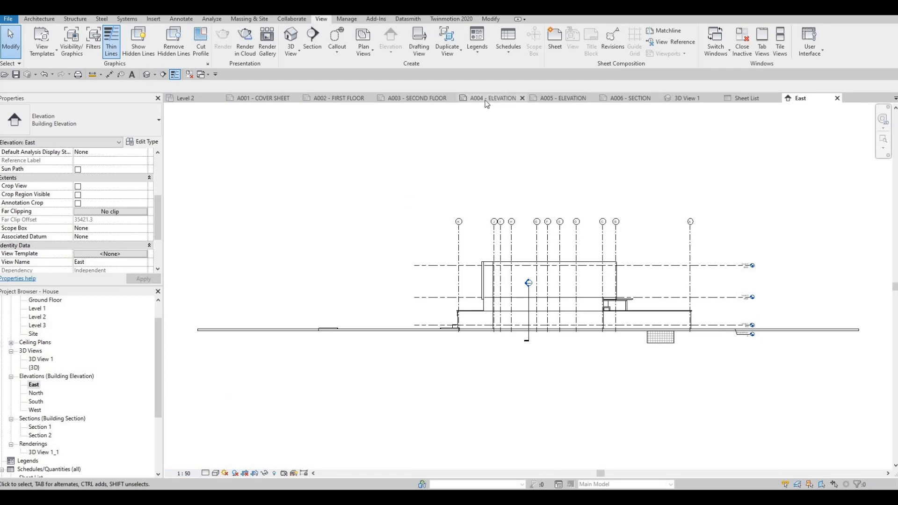
- Try placing the rescaled East elevation on sheet A004 - ELEVATION, and undo the placement
click(487, 100)
click(36, 385)
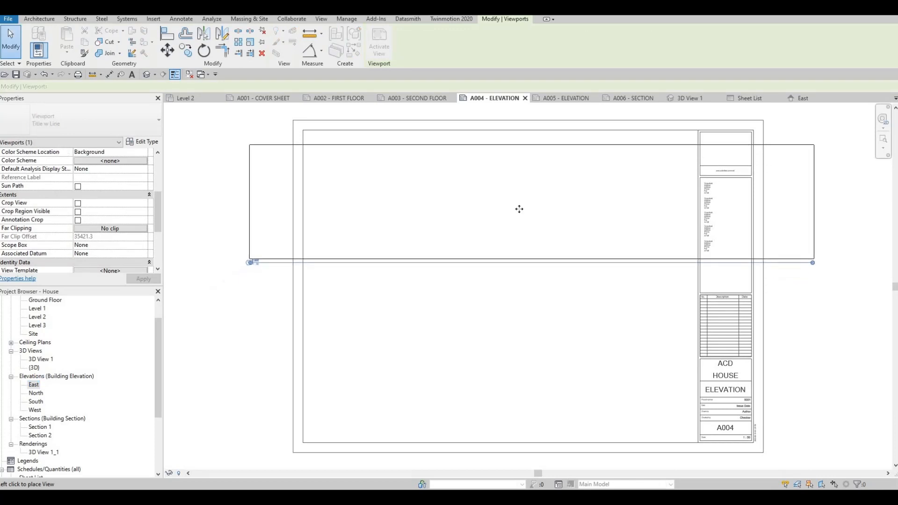
click(539, 209)
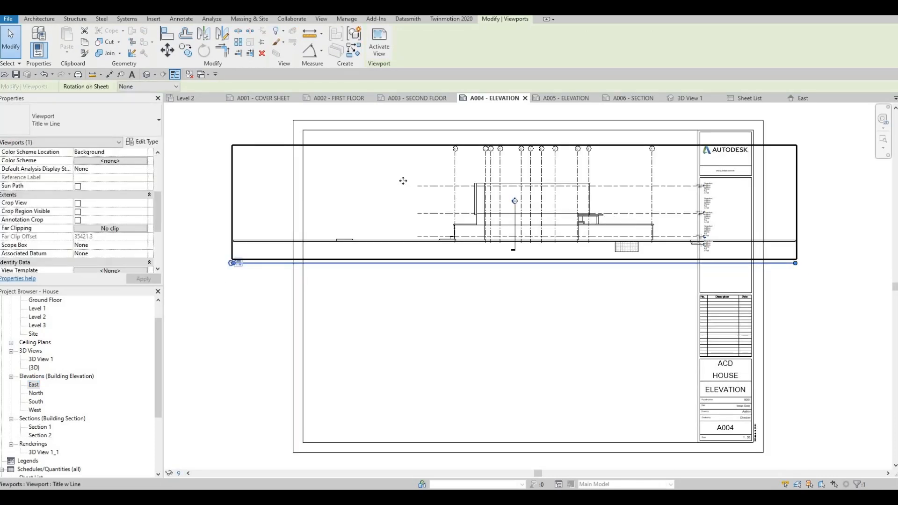
key(ctrl+z)
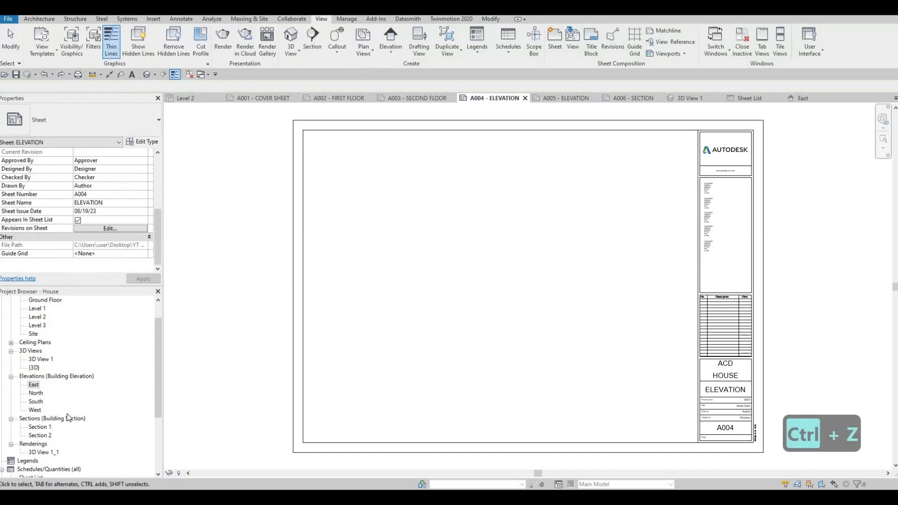
- Reopen the East elevation and turn on Crop View, Crop Region Visible and Annotation Crop
click(61, 386)
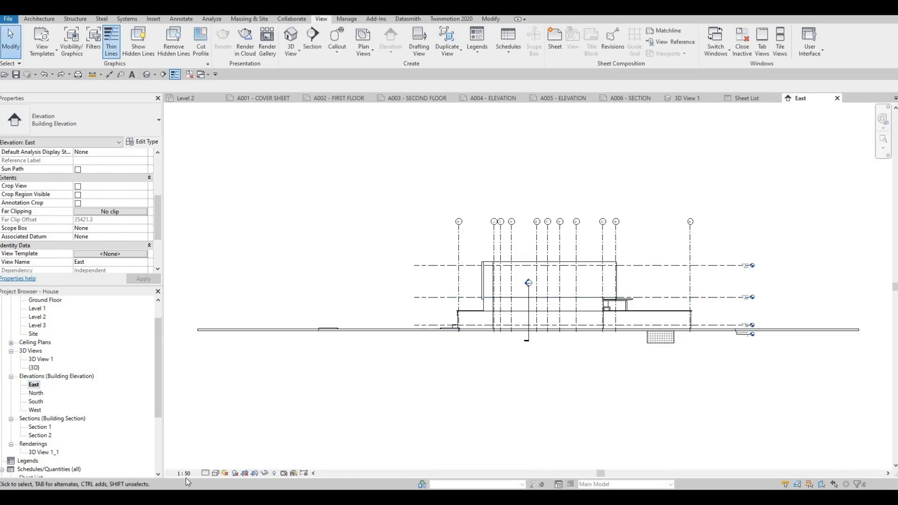
click(78, 186)
click(78, 195)
click(78, 203)
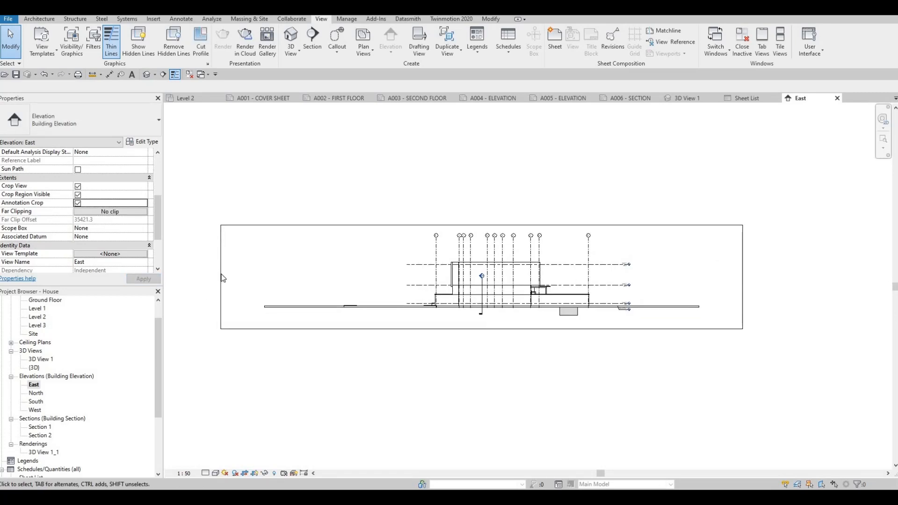
- Narrow the East elevation's crop region from both sides so it fits closely around the house
click(223, 278)
drag(222, 277, 416, 277)
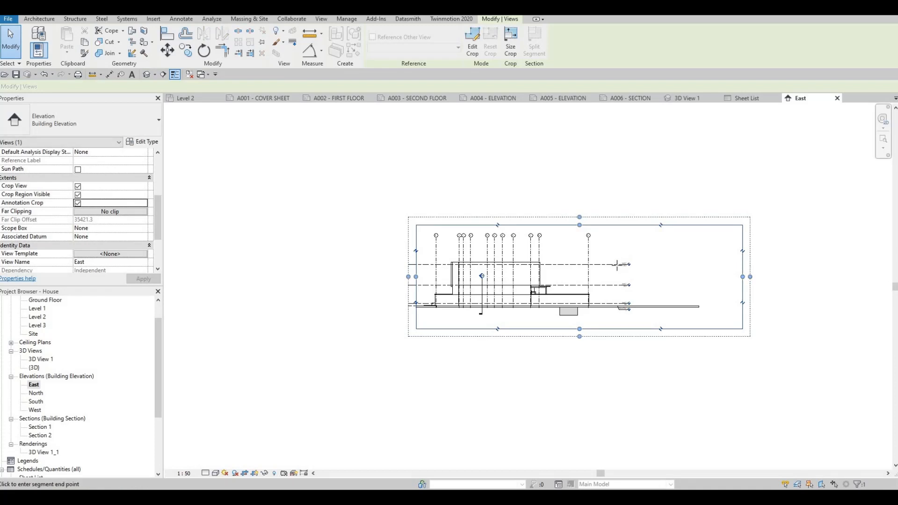
key(Escape)
scroll(603, 274, up, 3)
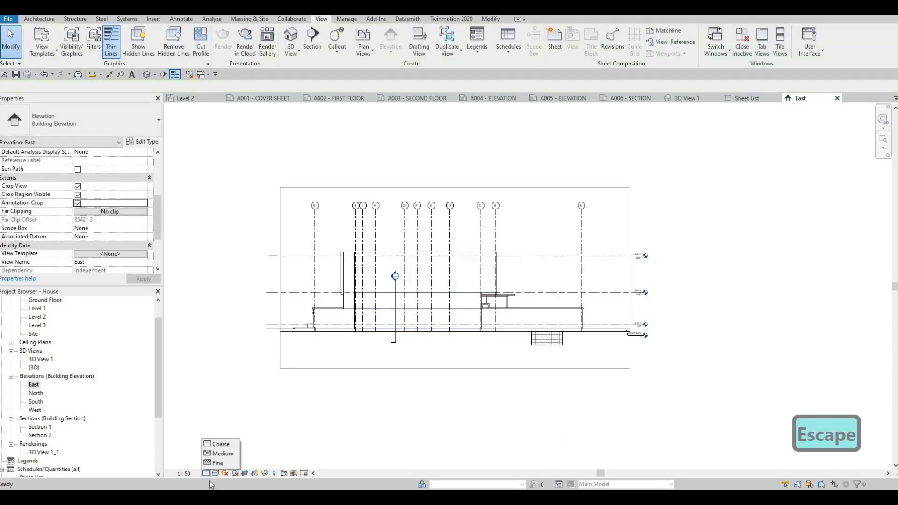
- Set the East elevation's visual style to Hidden Line and choose a Gradient background in its graphic display options
click(216, 472)
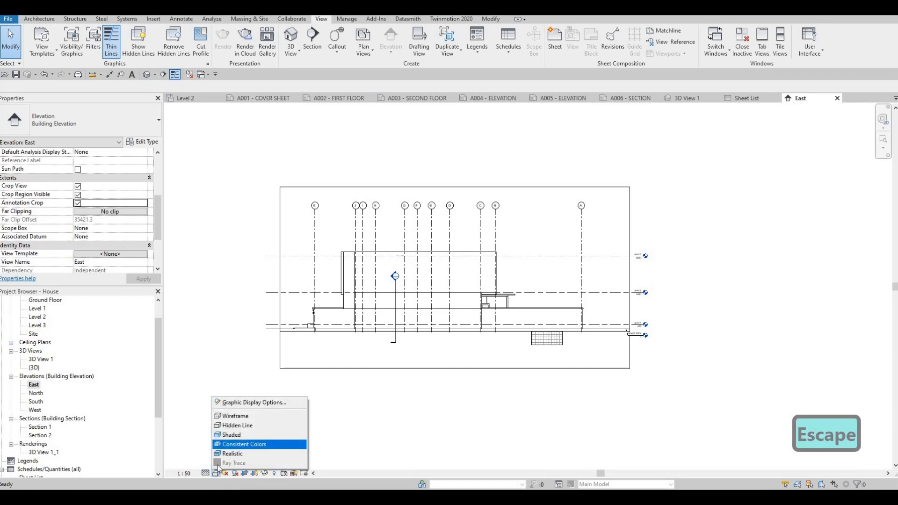
click(237, 426)
click(216, 473)
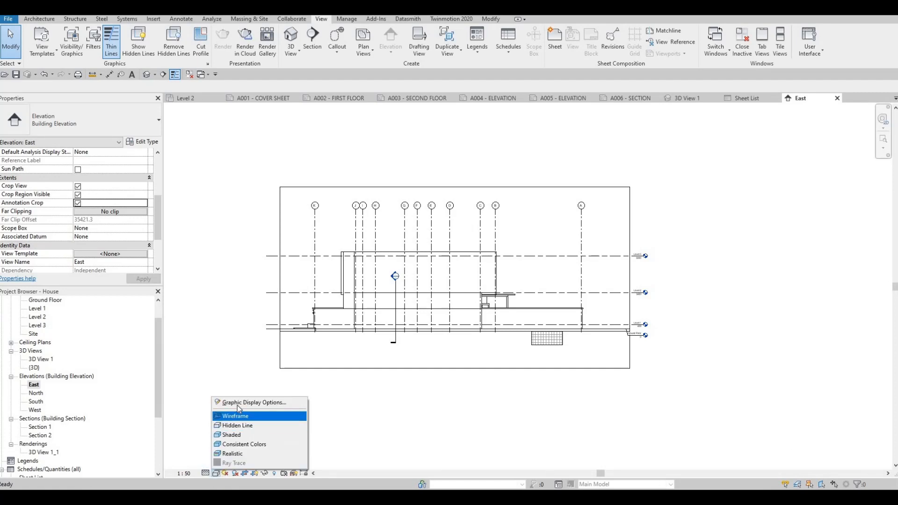
click(252, 403)
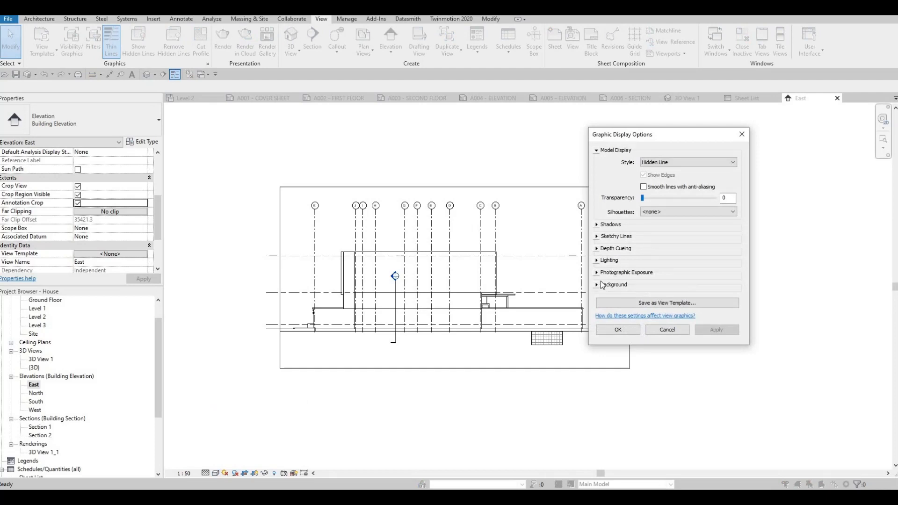
click(624, 286)
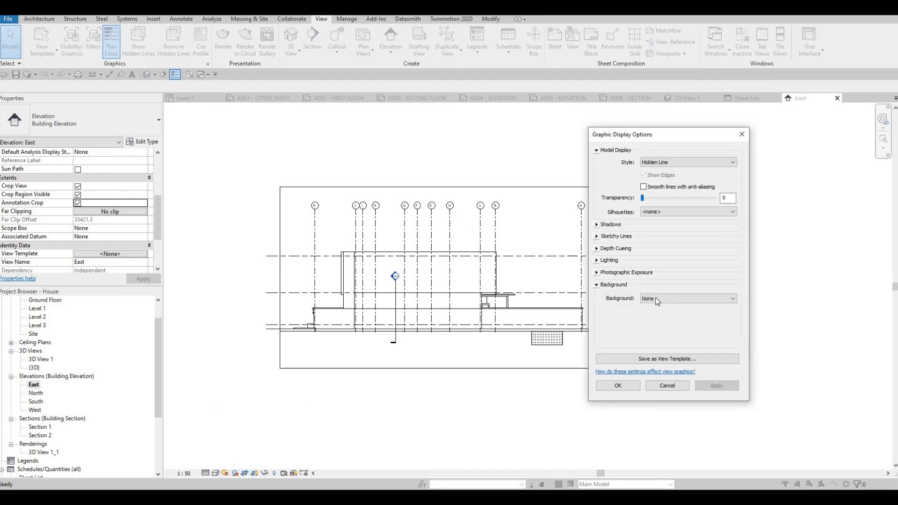
click(655, 298)
key(Return)
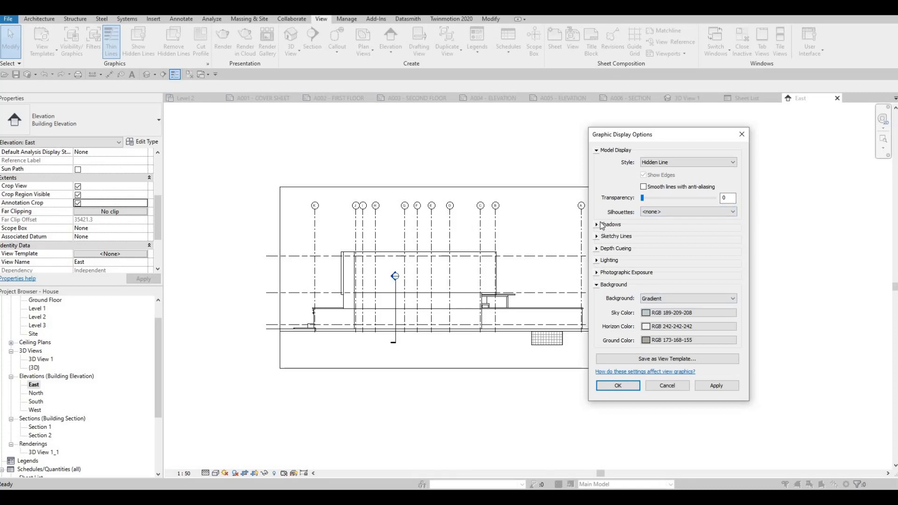
- Turn on Show Ambient Shadows for the East elevation and apply the graphic display options
click(667, 163)
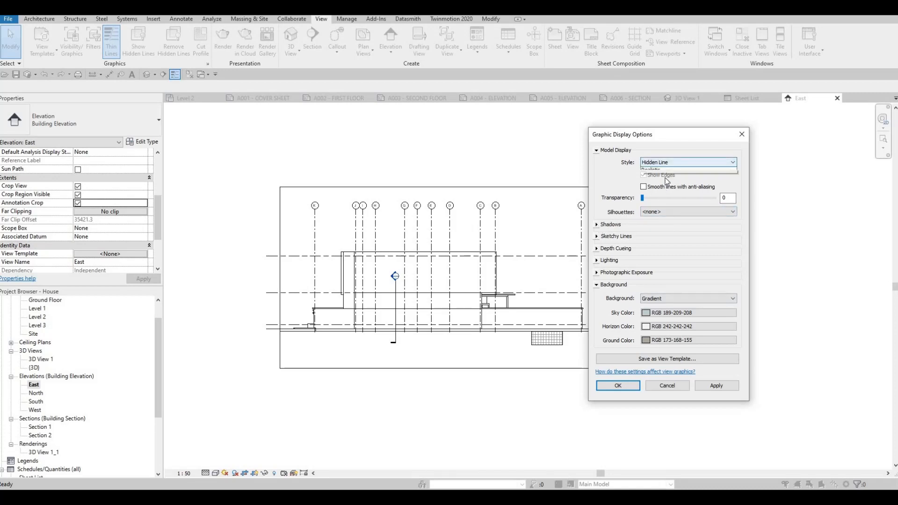
click(597, 226)
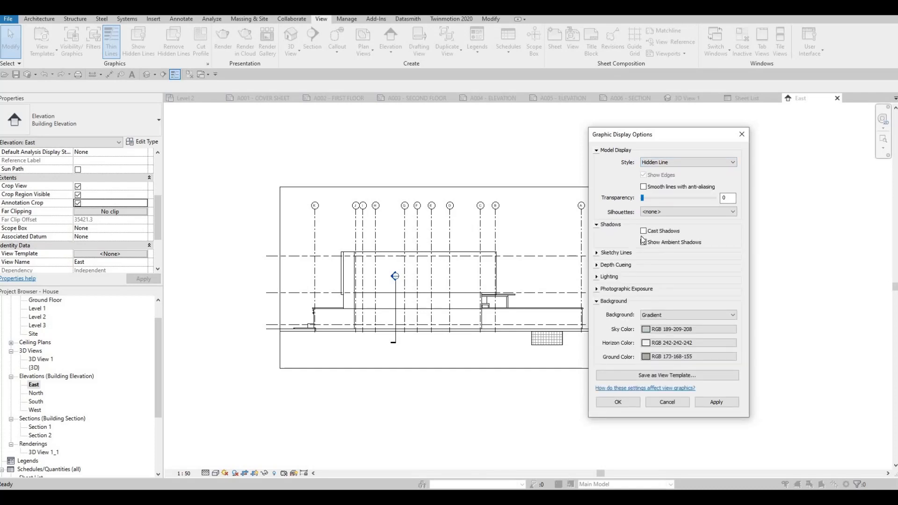
click(707, 403)
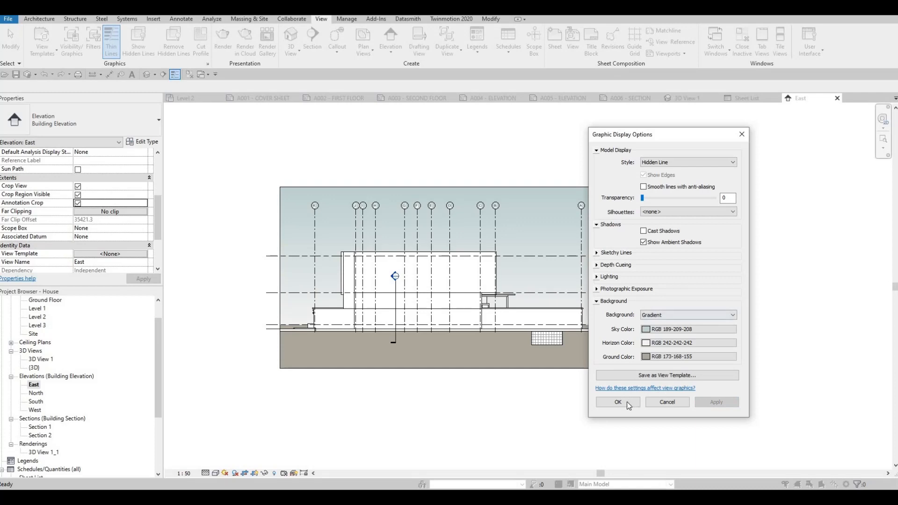
click(617, 401)
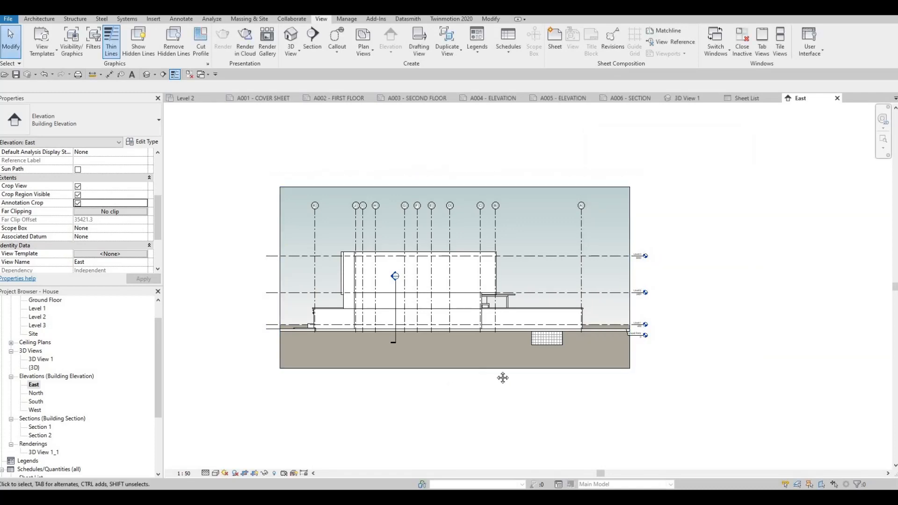
- Open the North elevation view and set its scale to 1:50
middle_drag(497, 373, 544, 370)
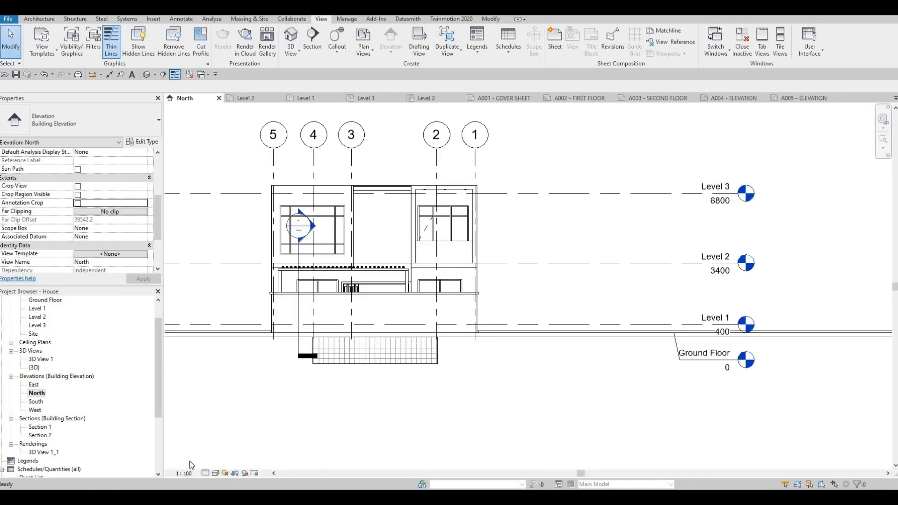
click(184, 474)
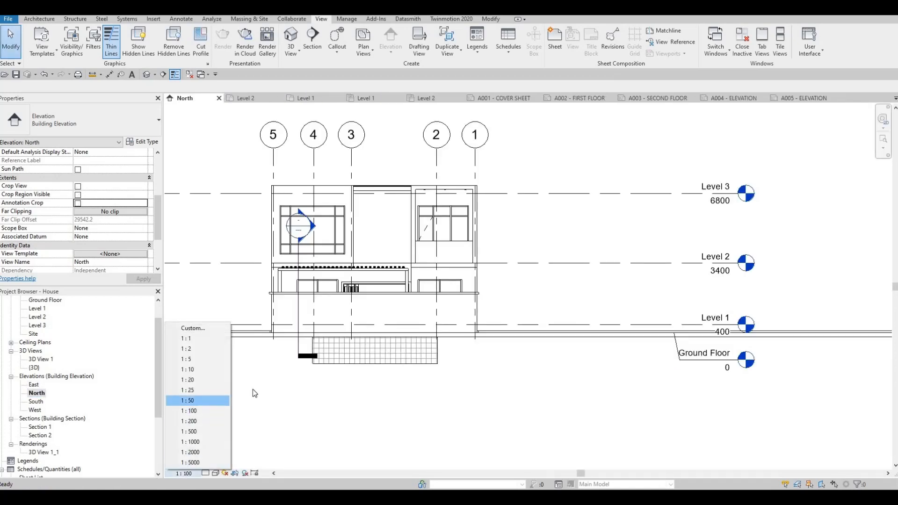
click(187, 400)
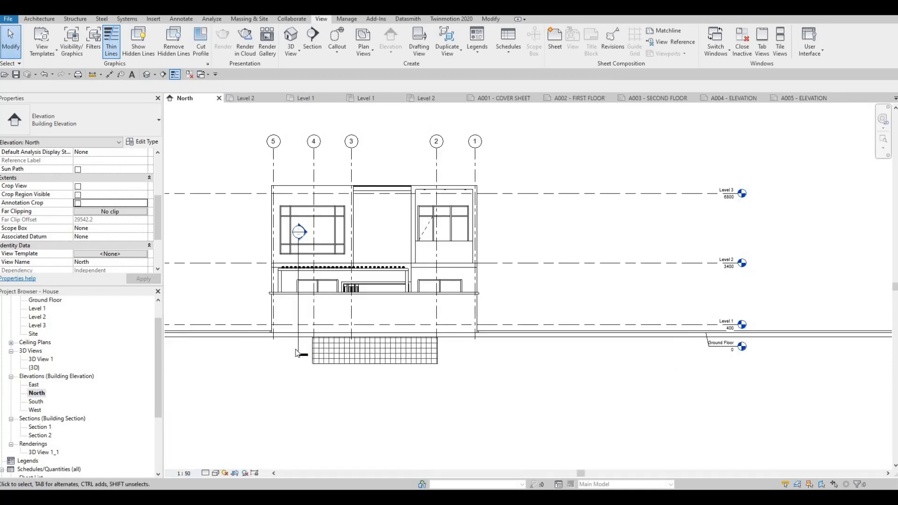
- Turn on Crop View, Crop Region Visible and Annotation Crop for the North elevation
click(77, 186)
click(78, 195)
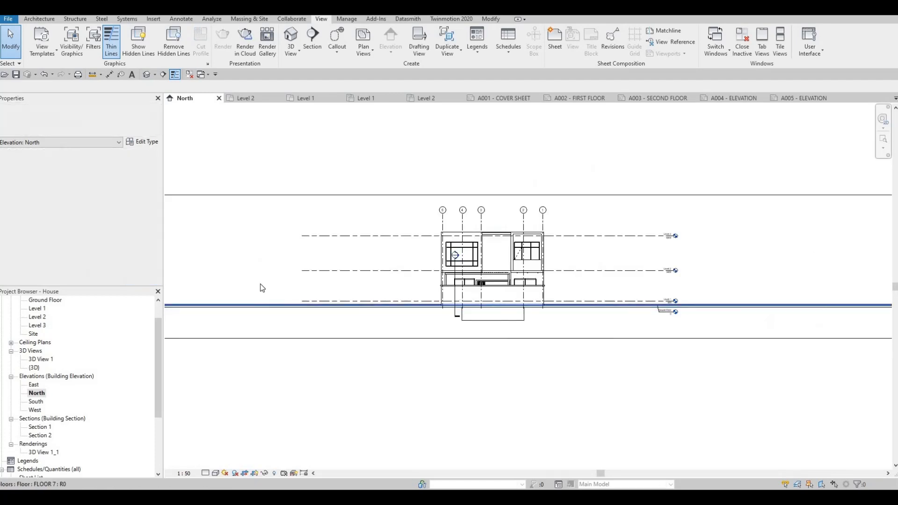
scroll(234, 269, down, 4)
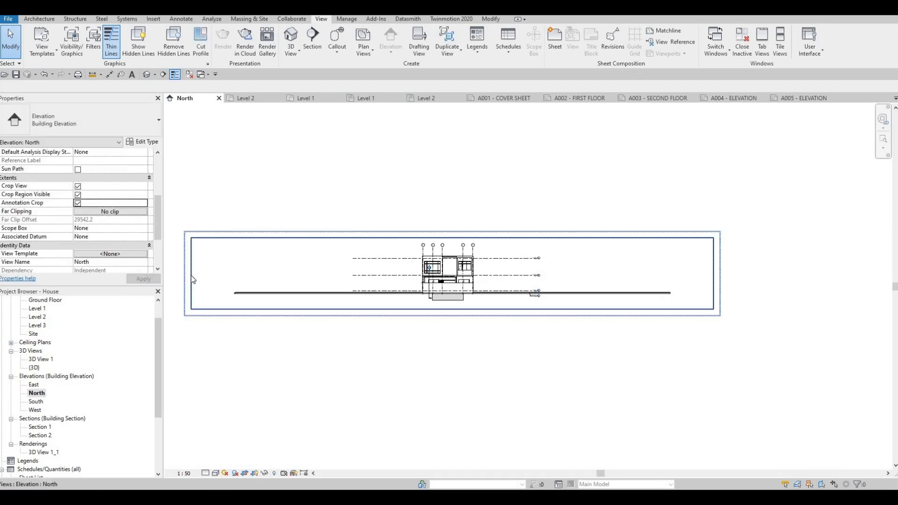
- Narrow the North elevation's crop region from both sides so it fits closely around the house
click(190, 272)
drag(357, 277, 394, 273)
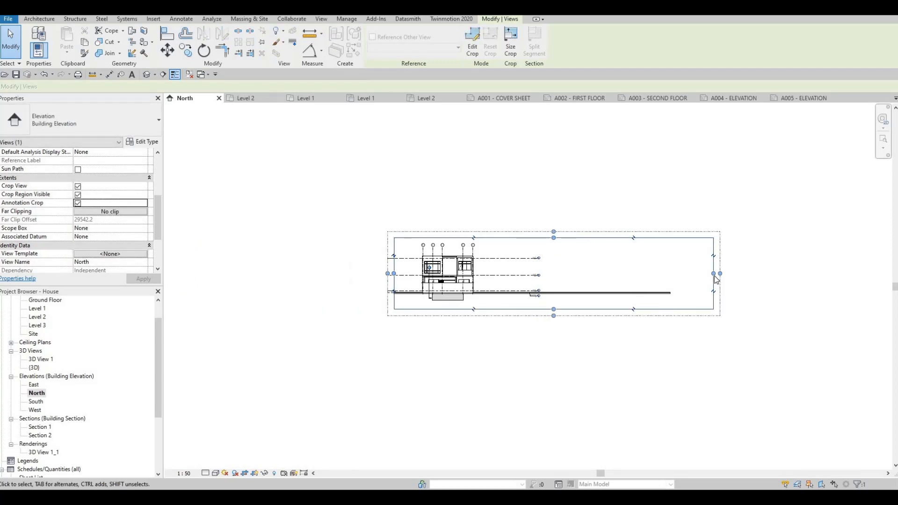
drag(715, 277, 565, 275)
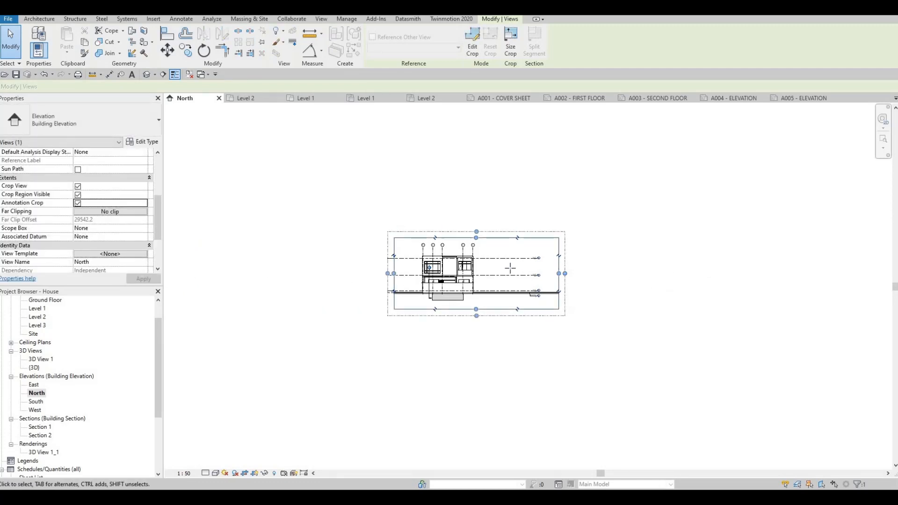
scroll(553, 265, up, 2)
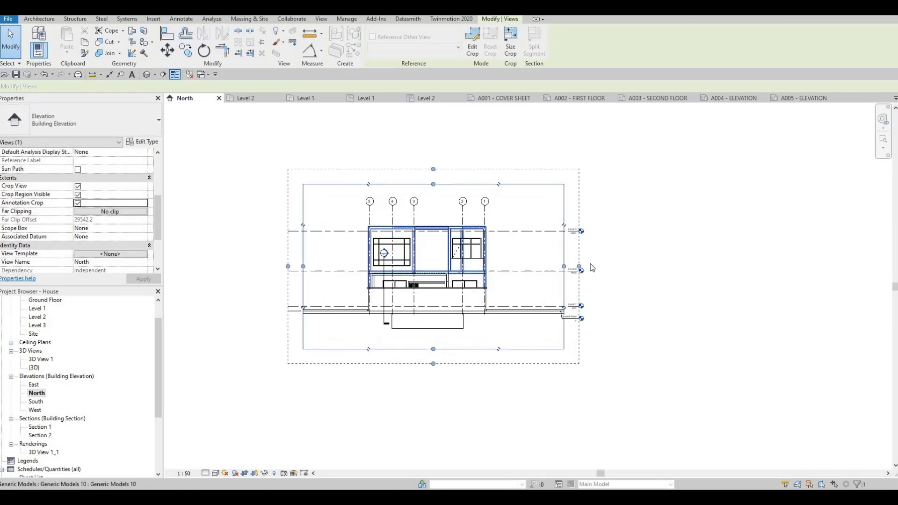
drag(590, 266, 558, 265)
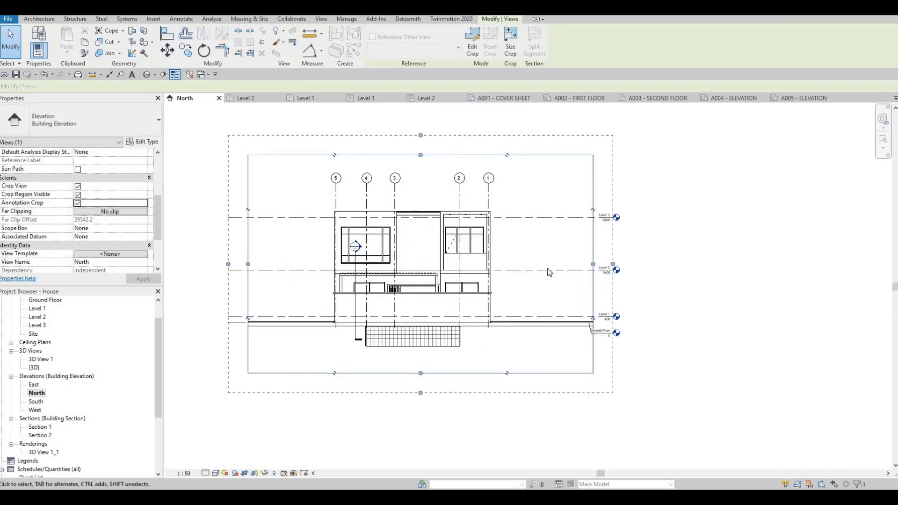
- Give the North elevation a Gradient background and ambient shadows through its graphic display options
click(215, 473)
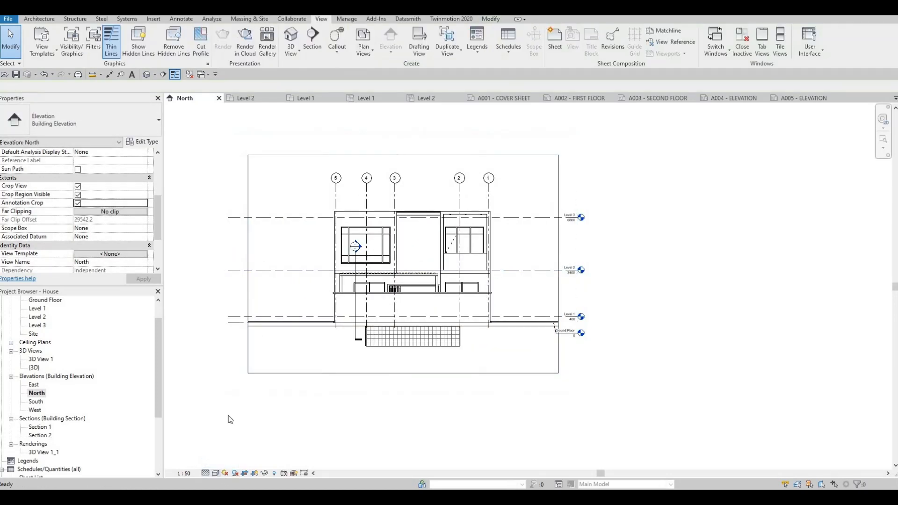
click(238, 403)
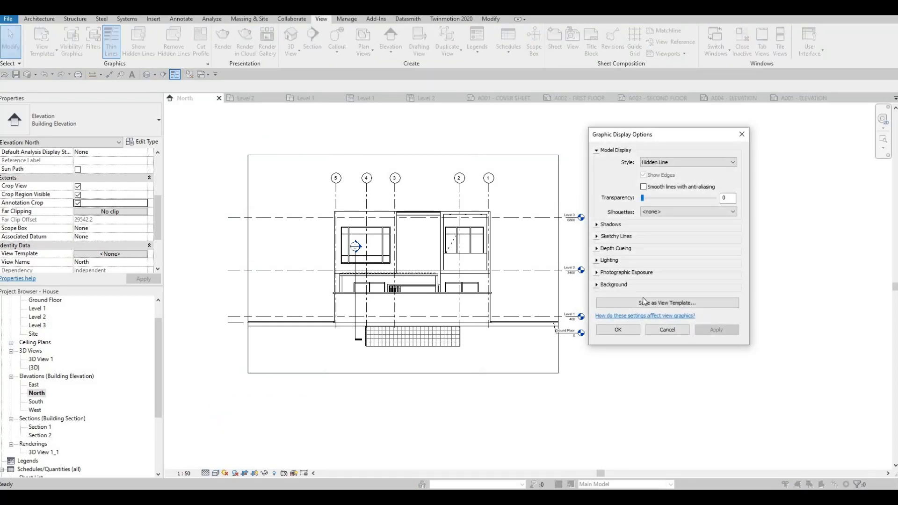
click(613, 284)
click(650, 298)
click(650, 320)
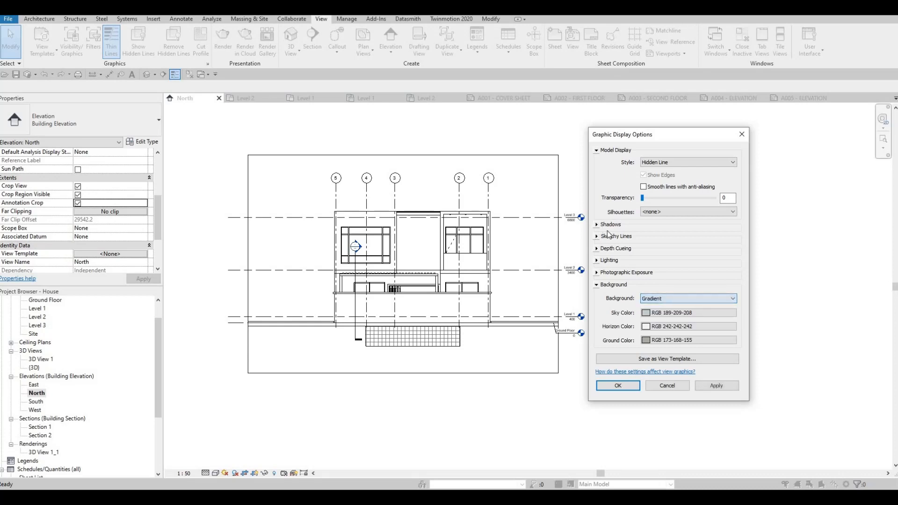
click(610, 224)
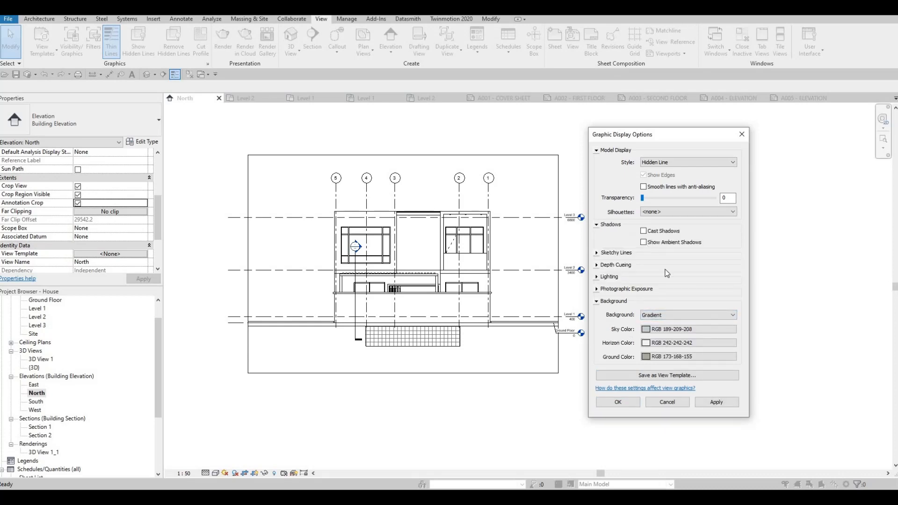
click(706, 401)
click(618, 402)
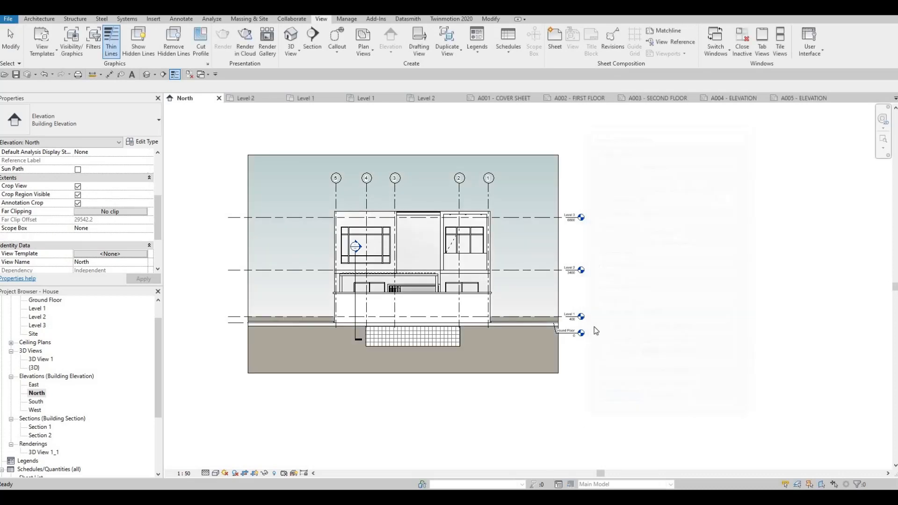
- Open the South elevation view and set its scale to 1:50
middle_drag(208, 365, 237, 354)
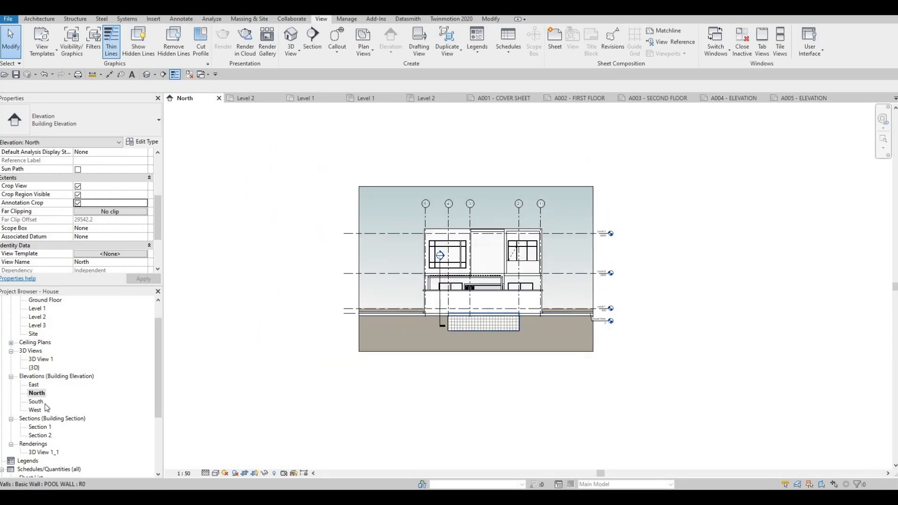
double_click(36, 401)
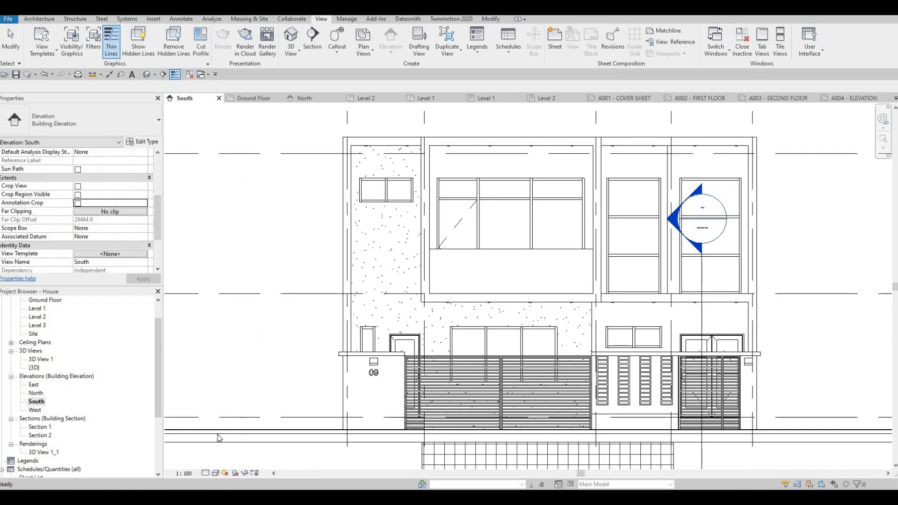
click(183, 473)
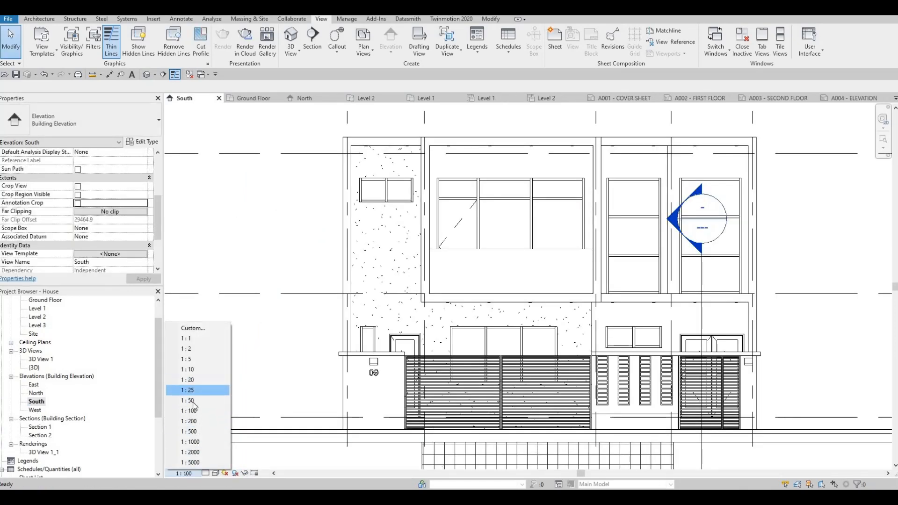
click(189, 400)
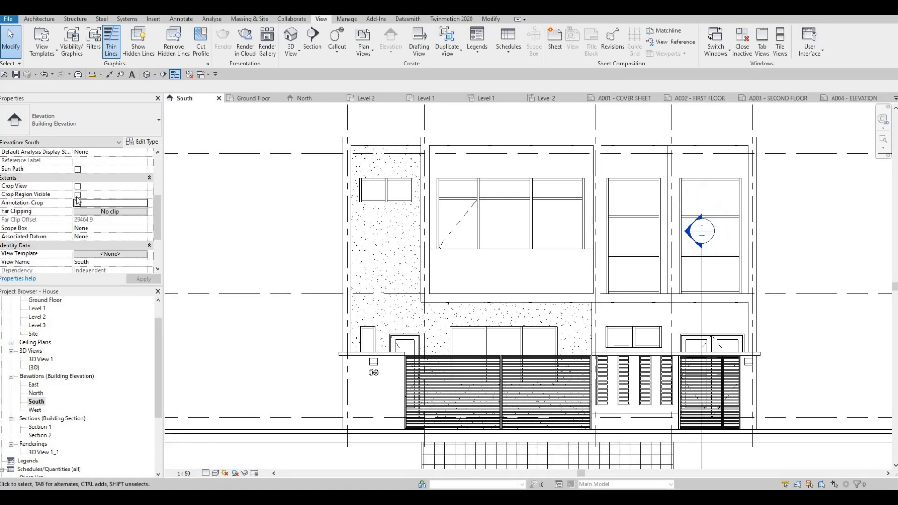
- Turn on Crop View, Crop Region Visible and Annotation Crop for the South elevation
click(77, 186)
click(78, 194)
click(78, 203)
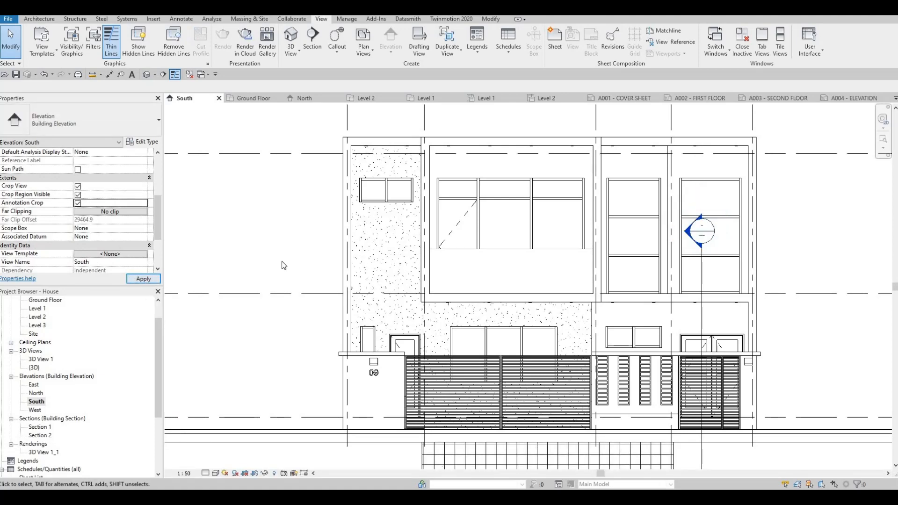
- Narrow the South elevation's crop region from both sides so it fits closely around the house
scroll(282, 261, down, 6)
middle_drag(201, 256, 321, 245)
scroll(321, 245, down, 2)
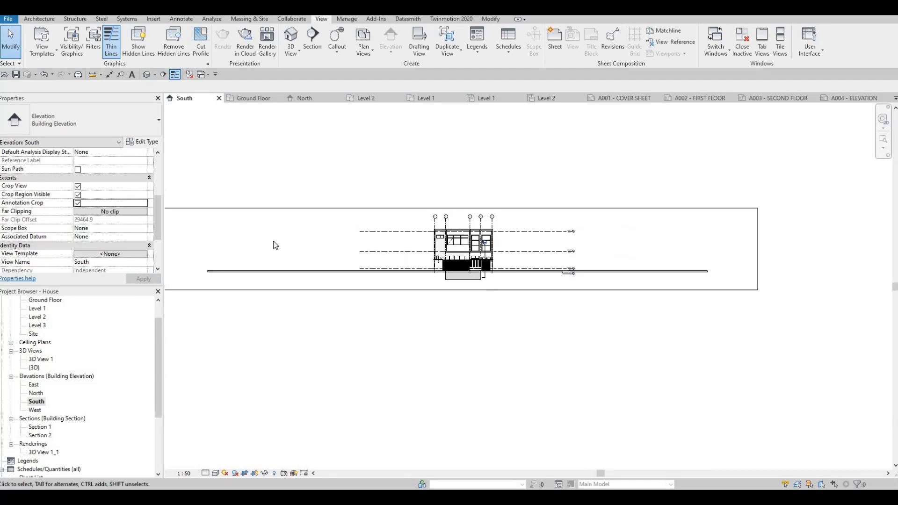
click(270, 246)
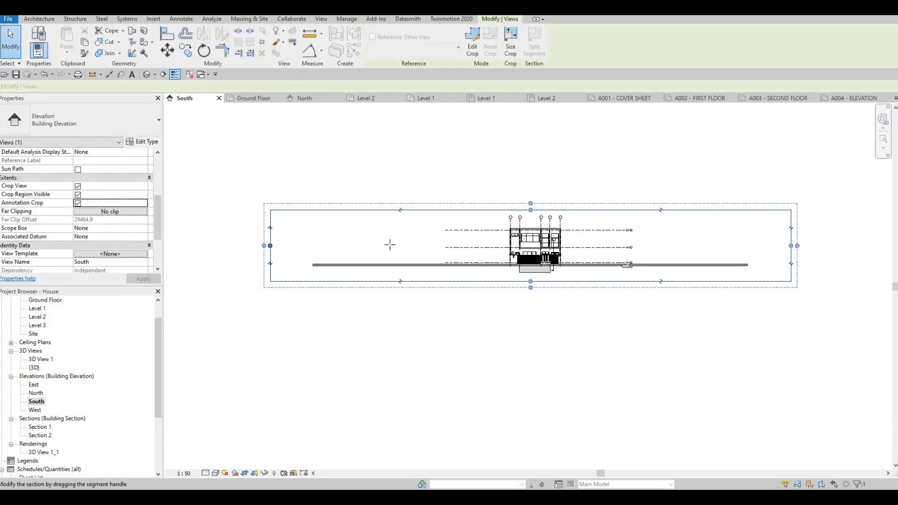
drag(389, 245, 488, 244)
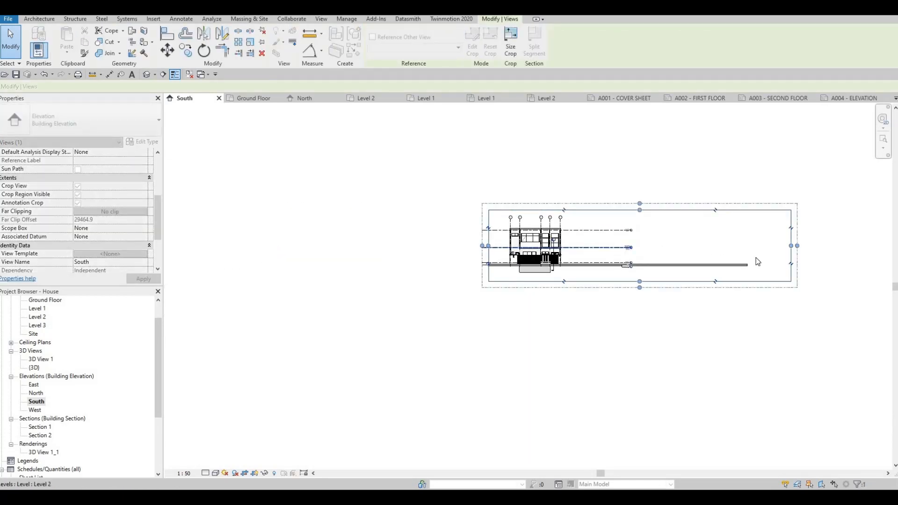
drag(791, 245, 588, 236)
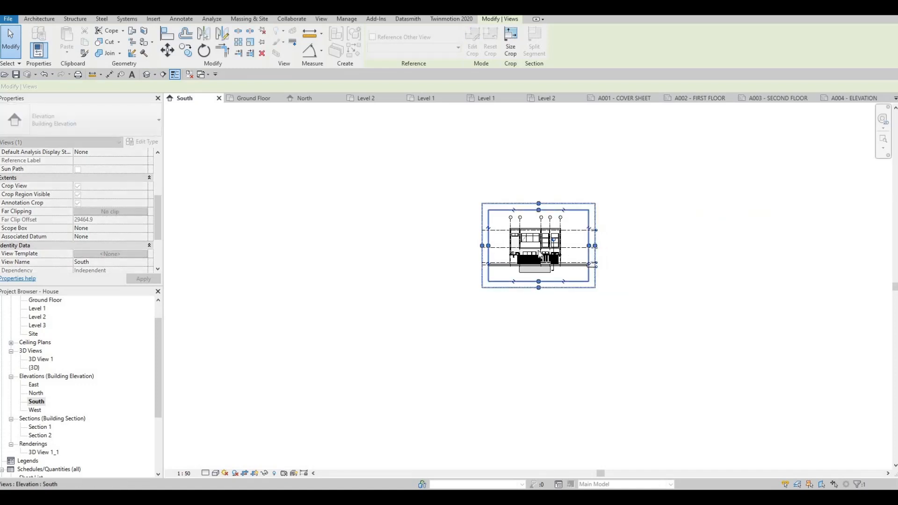
scroll(537, 251, up, 2)
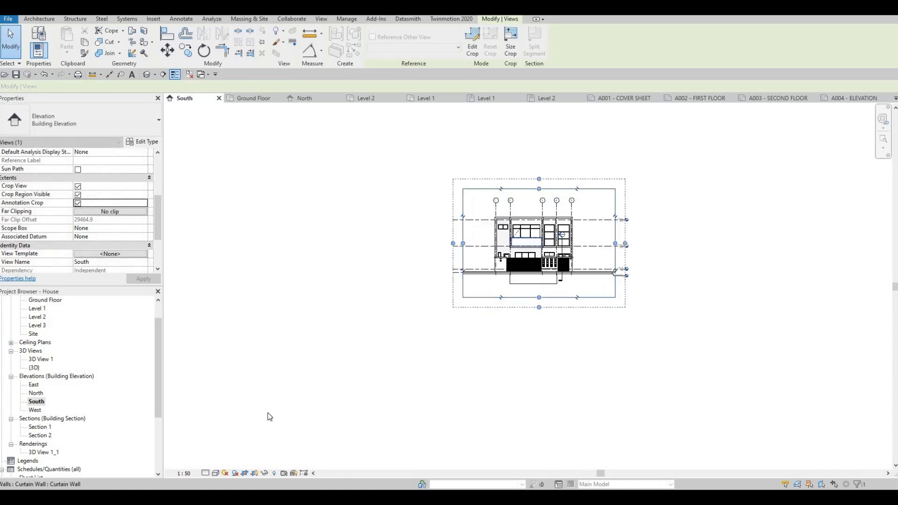
- Raise the South elevation's detail level and set its visual style to Hidden Line
click(205, 473)
click(214, 465)
click(210, 431)
click(216, 473)
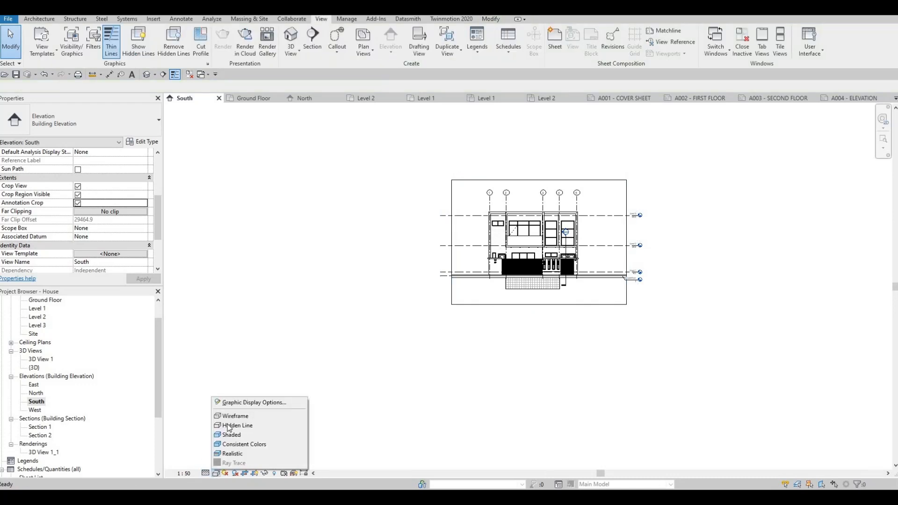
click(229, 425)
- Give the South elevation a Gradient background and ambient shadows through its graphic display options
click(216, 473)
click(276, 403)
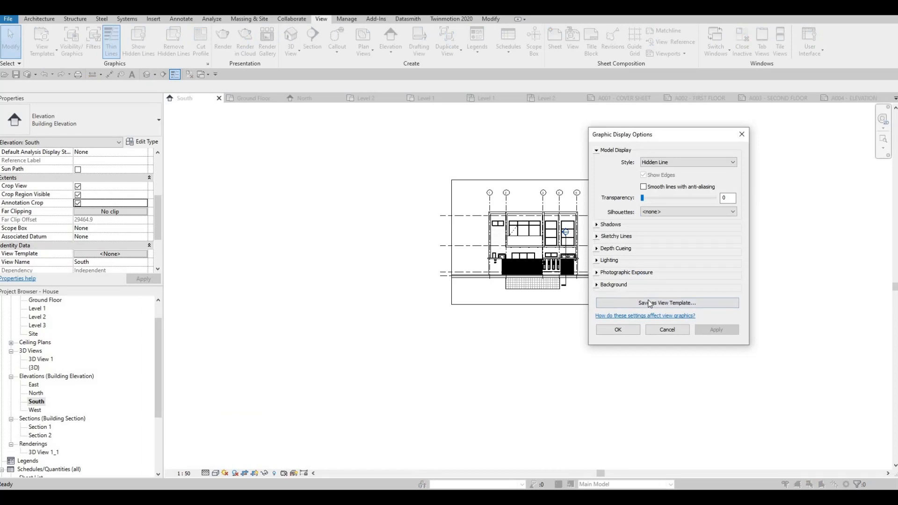
click(650, 285)
click(682, 297)
click(654, 320)
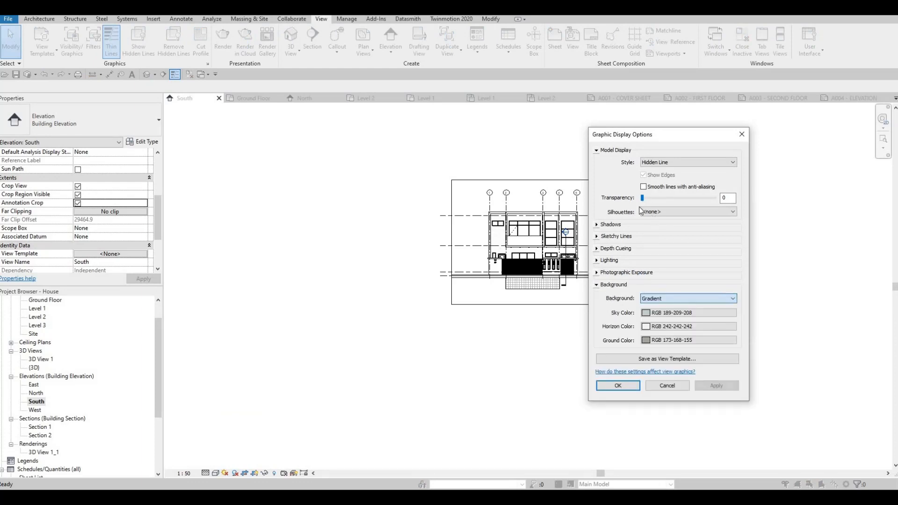
click(611, 224)
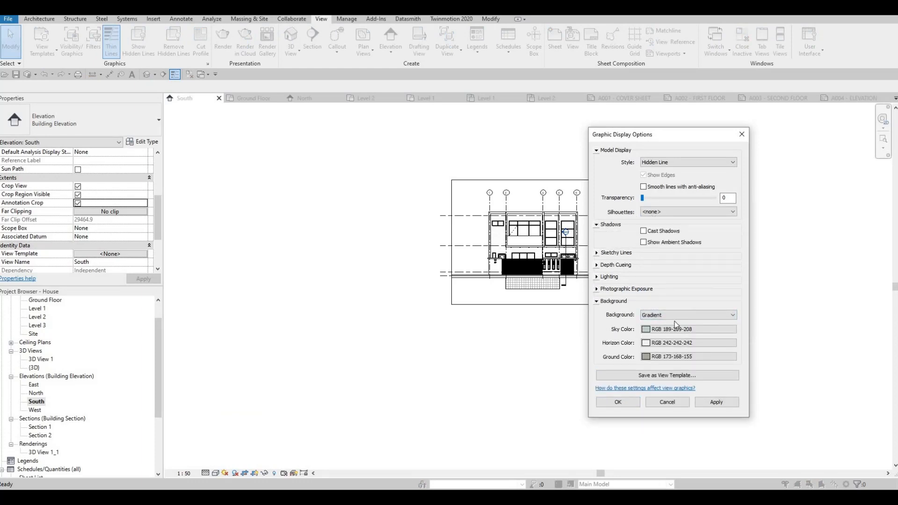
click(707, 401)
click(619, 402)
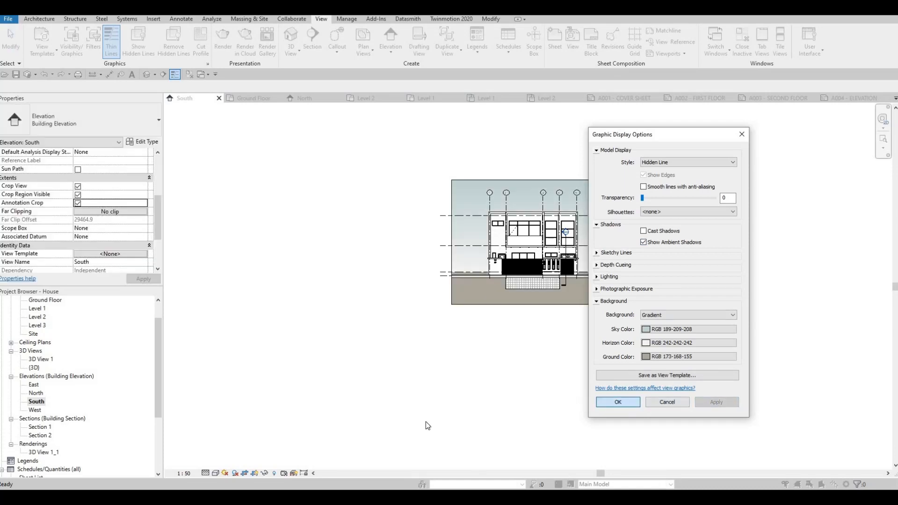
- Open the West elevation view and turn on Crop View, Crop Region Visible and Annotation Crop
double_click(34, 410)
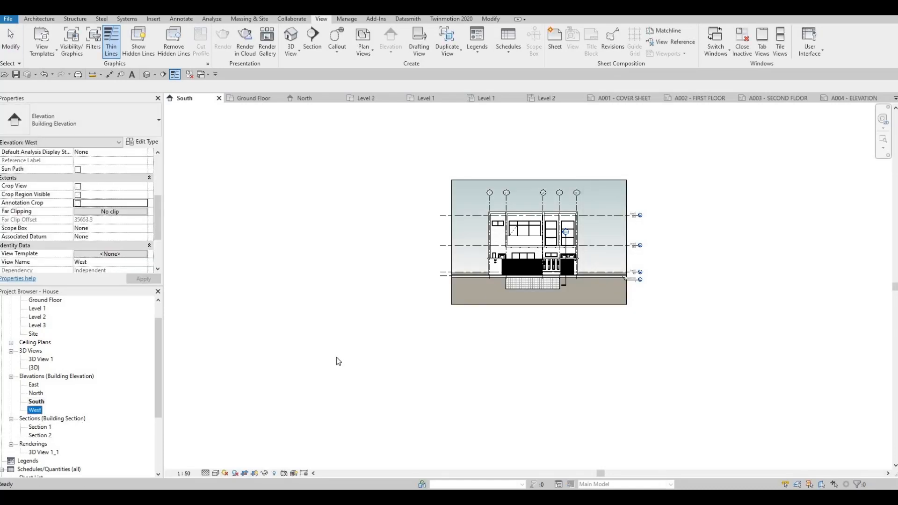
click(78, 186)
click(77, 194)
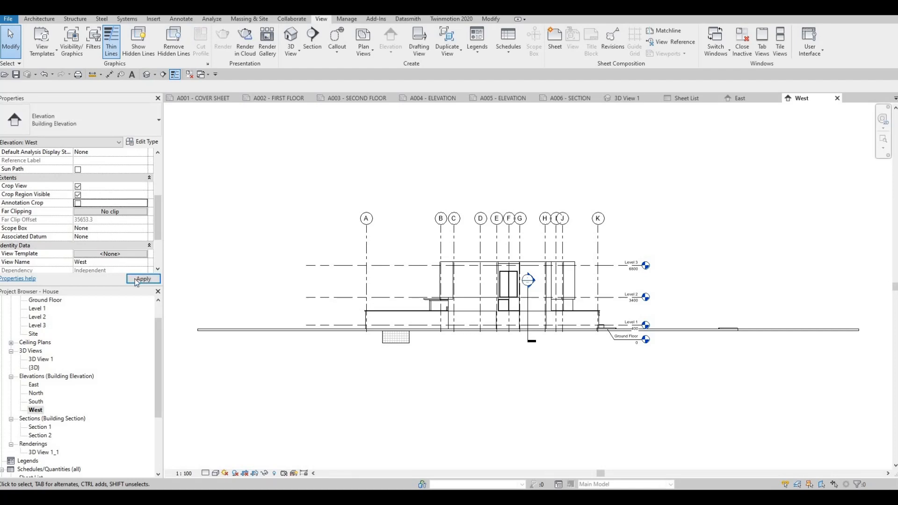
- Set the West elevation's scale to 1:50 and raise its detail level
click(184, 473)
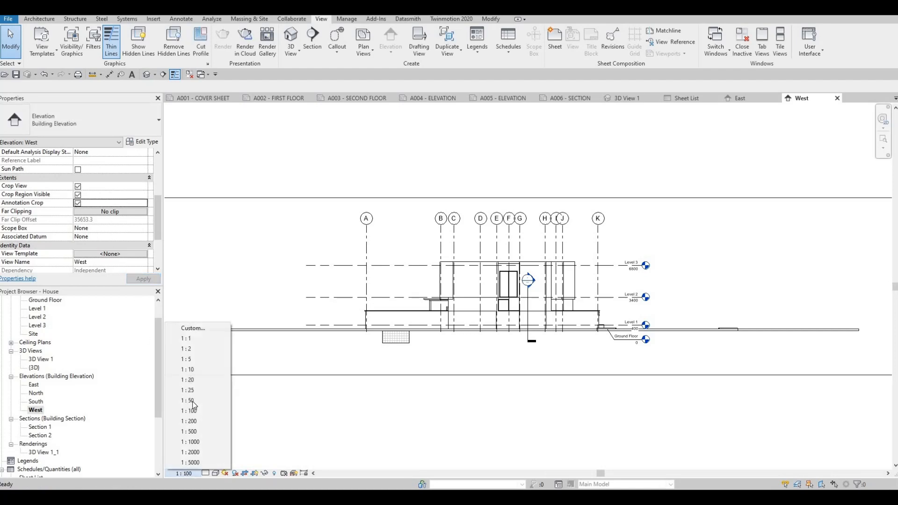
key(Up)
key(Return)
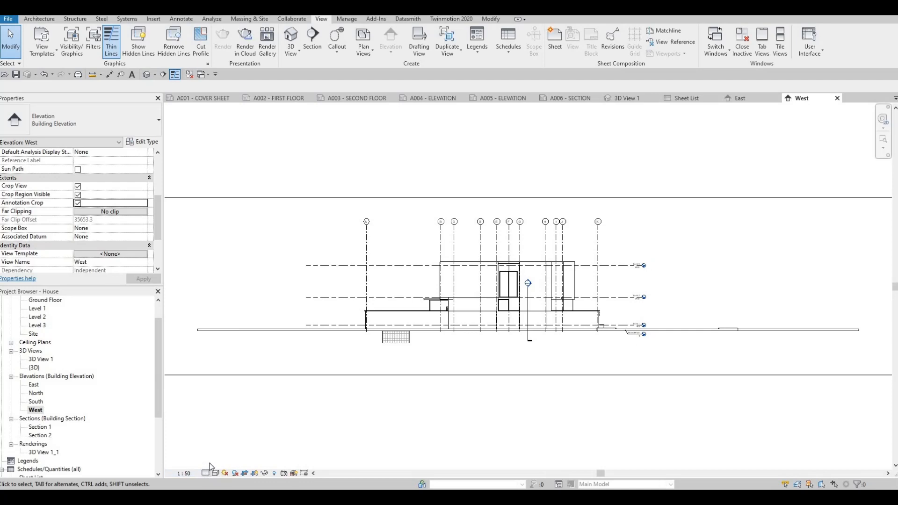
click(206, 473)
click(215, 463)
- Narrow the West elevation's crop region from both sides so it fits closely around the house and its grid lines
scroll(331, 390, down, 2)
middle_drag(331, 390, 393, 339)
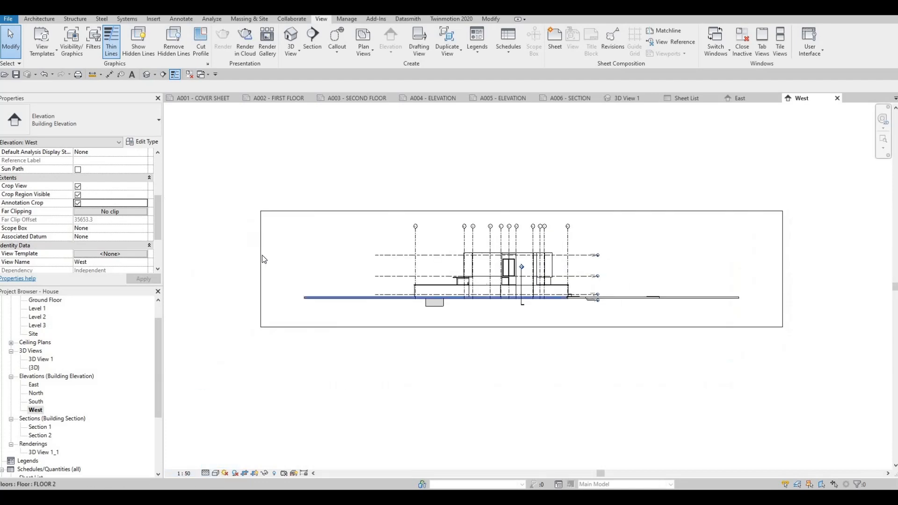
click(261, 266)
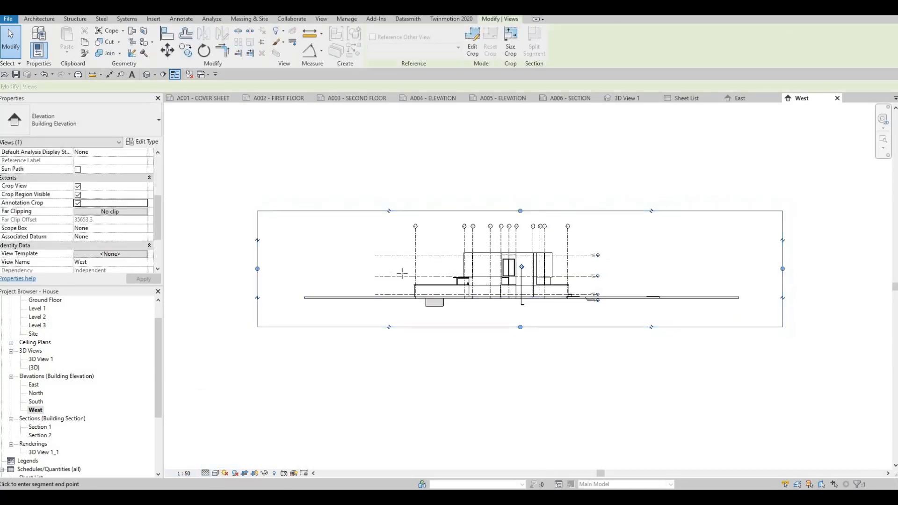
drag(402, 274, 400, 269)
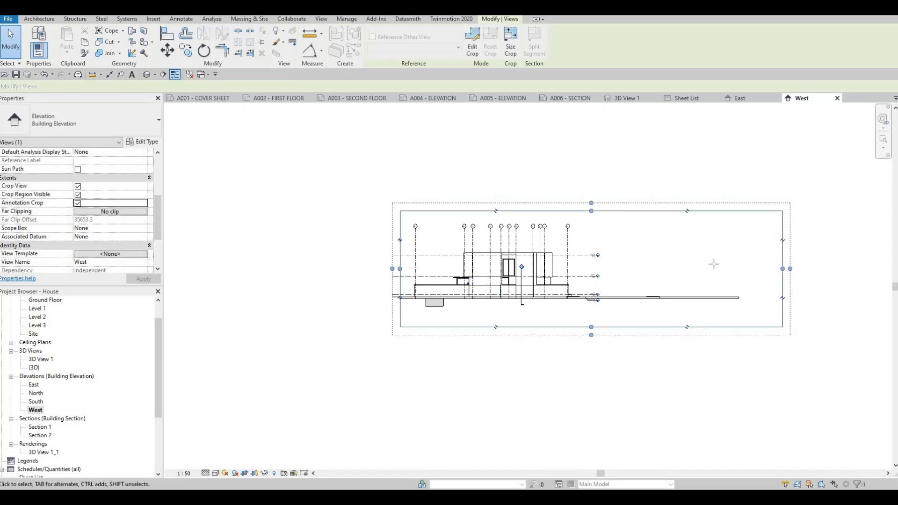
drag(783, 268, 589, 261)
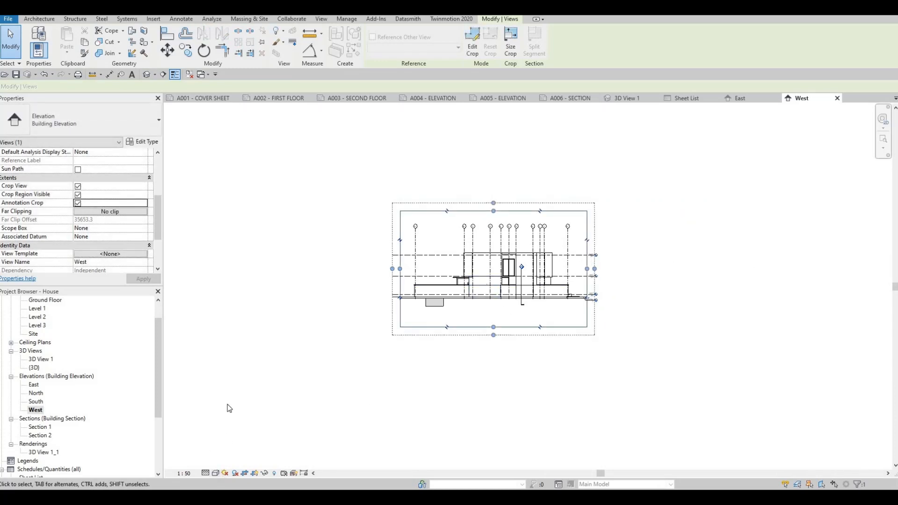
- Give the West elevation a Gradient background and ambient shadows through its graphic display options
click(215, 473)
click(241, 403)
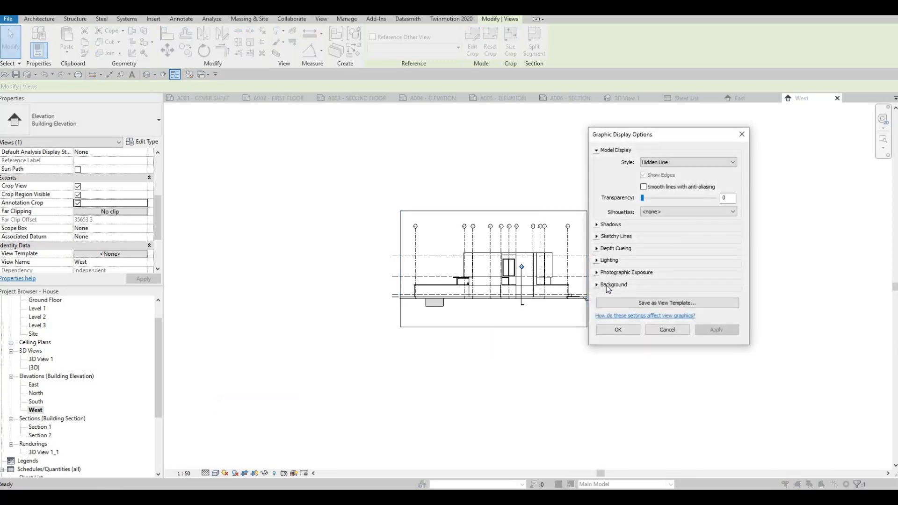
click(602, 286)
click(654, 299)
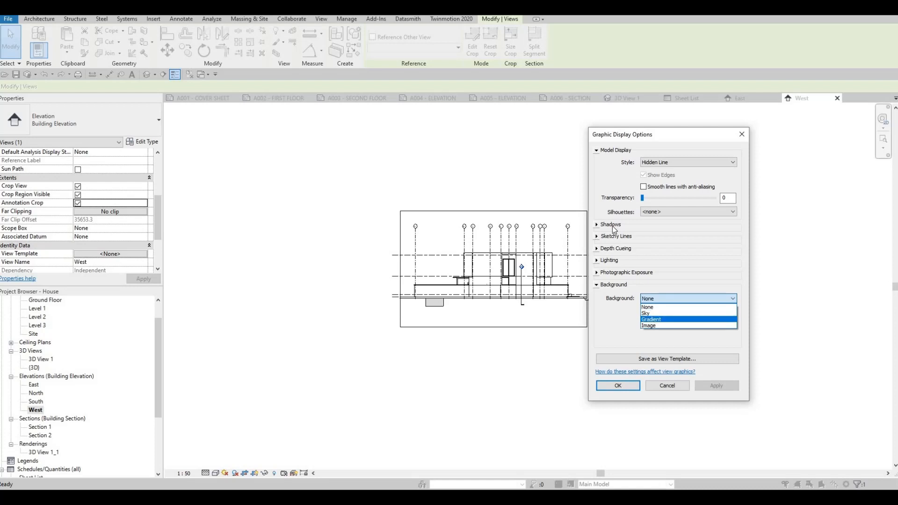
click(653, 319)
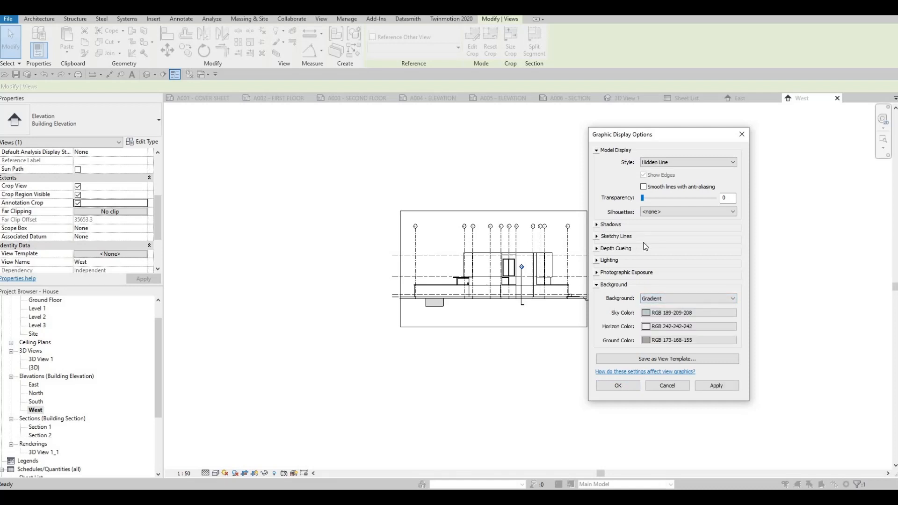
click(610, 224)
click(628, 402)
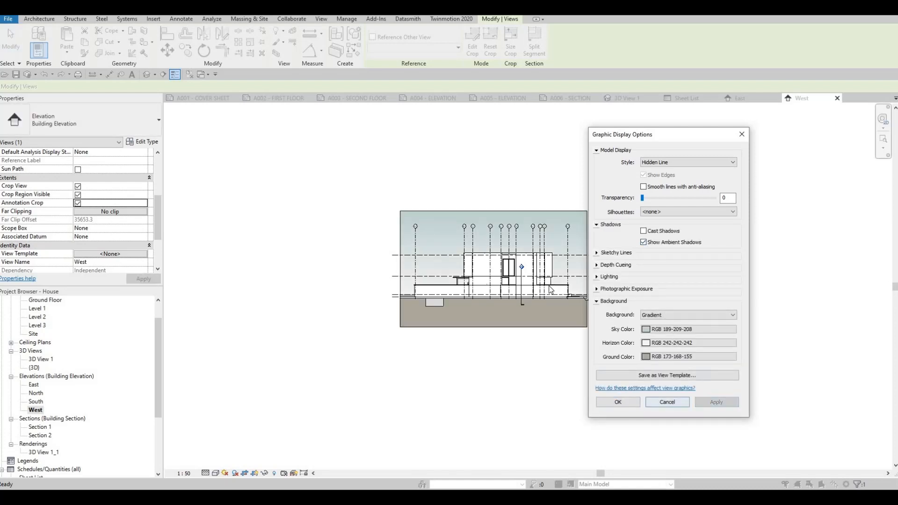
- Place the East elevation in the upper half of sheet A004 - ELEVATION and the North elevation below it
click(423, 99)
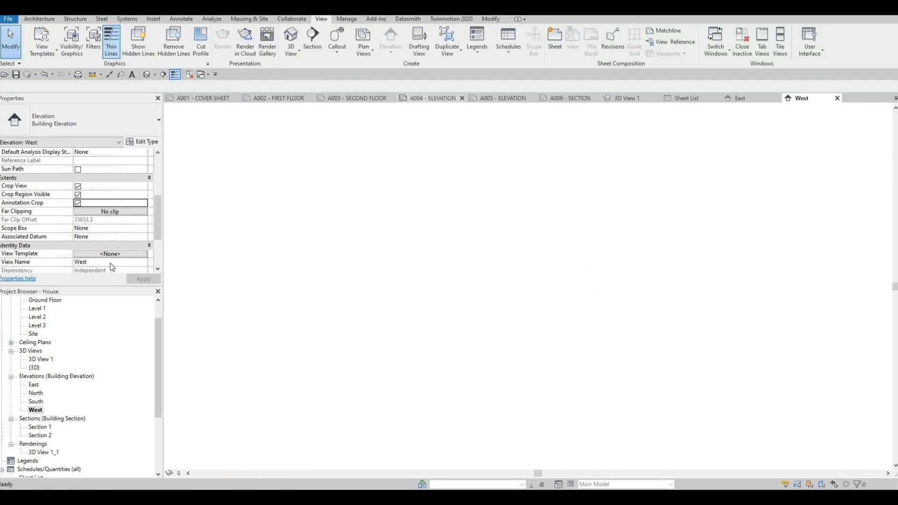
click(33, 384)
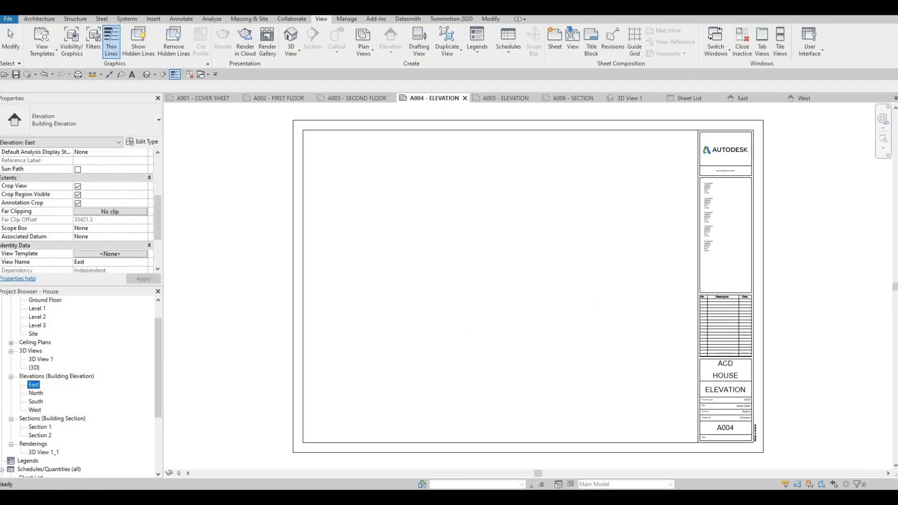
click(512, 206)
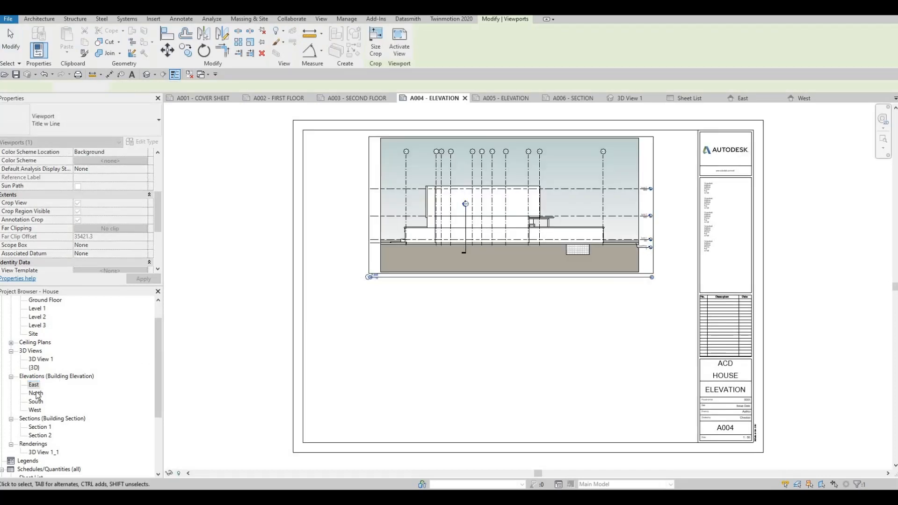
click(36, 393)
drag(474, 350, 498, 355)
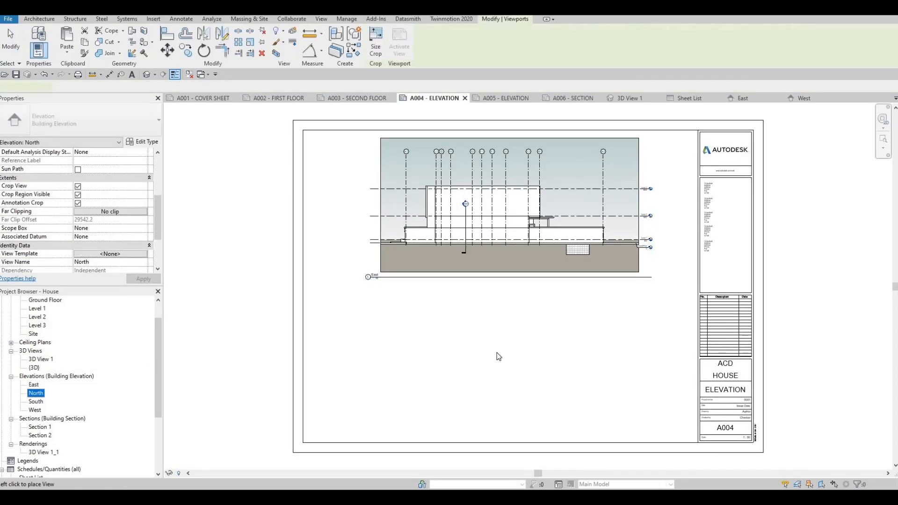
click(499, 354)
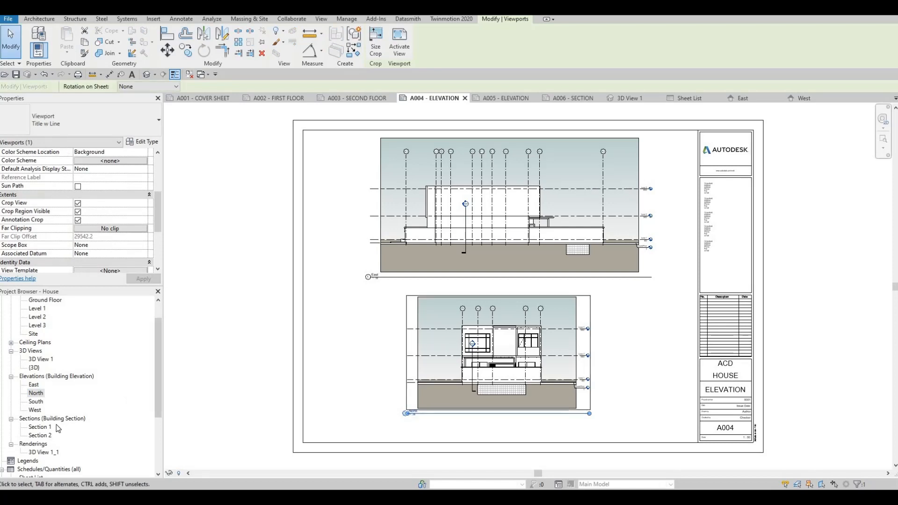
- Place the South elevation in the upper half of sheet A005 - ELEVATION and the West elevation below it
click(503, 98)
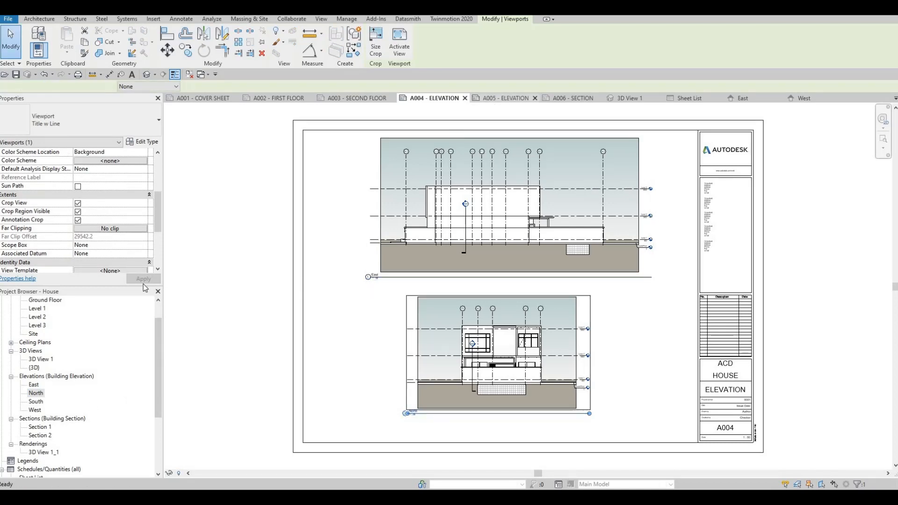
drag(36, 401, 410, 275)
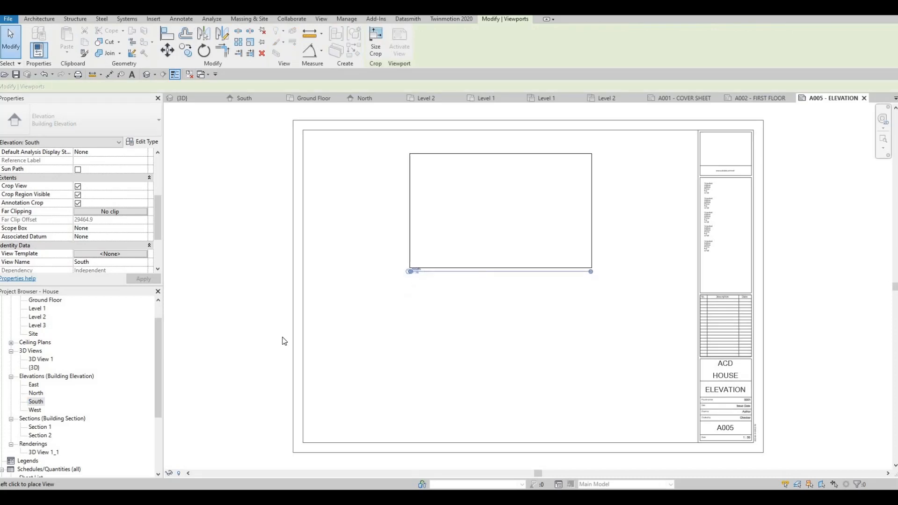
click(500, 204)
click(35, 410)
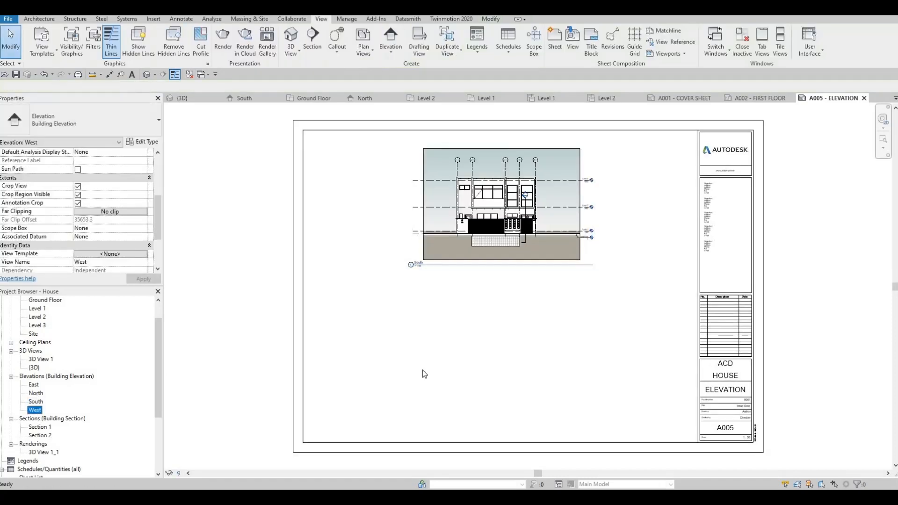
drag(490, 348, 495, 359)
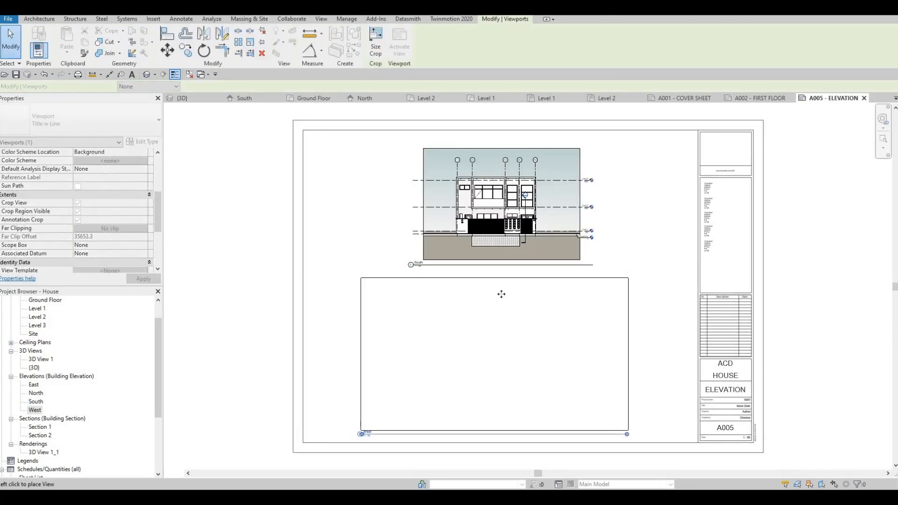
click(501, 294)
middle_drag(397, 321, 413, 272)
scroll(413, 272, down, 1)
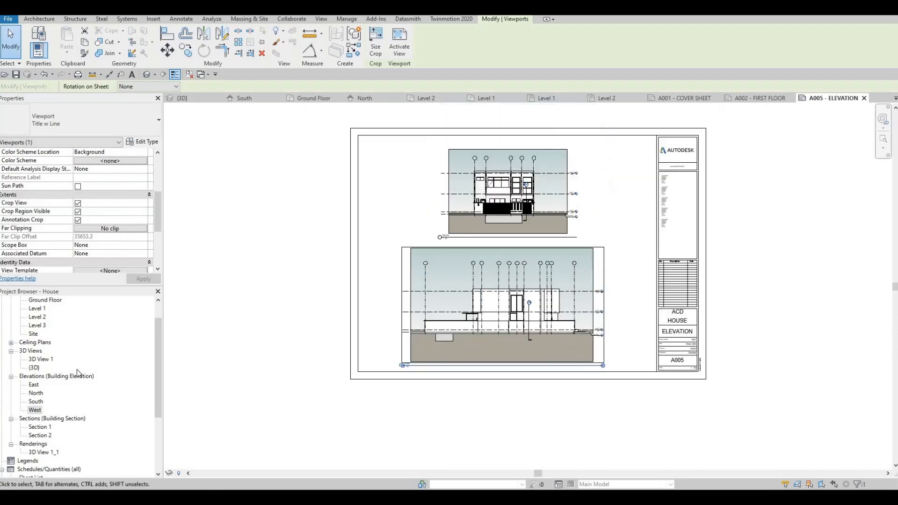
- Open the A006 - SECTION sheet and the Section 1 view to check what the section shows
scroll(63, 383, down, 1)
scroll(63, 382, down, 3)
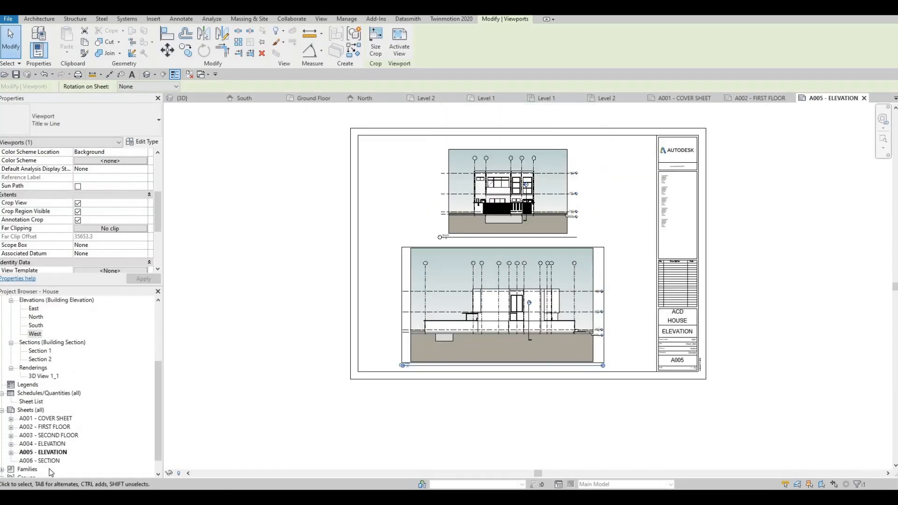
double_click(48, 461)
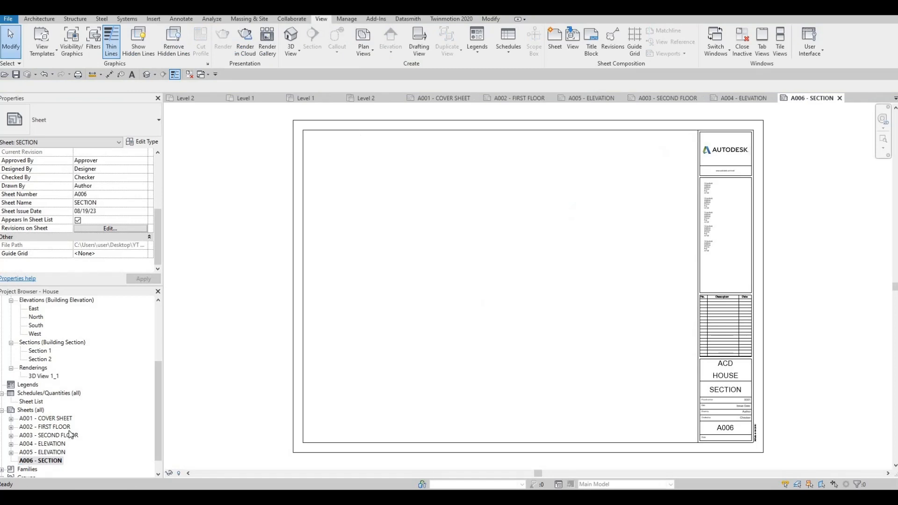
scroll(40, 383, up, 1)
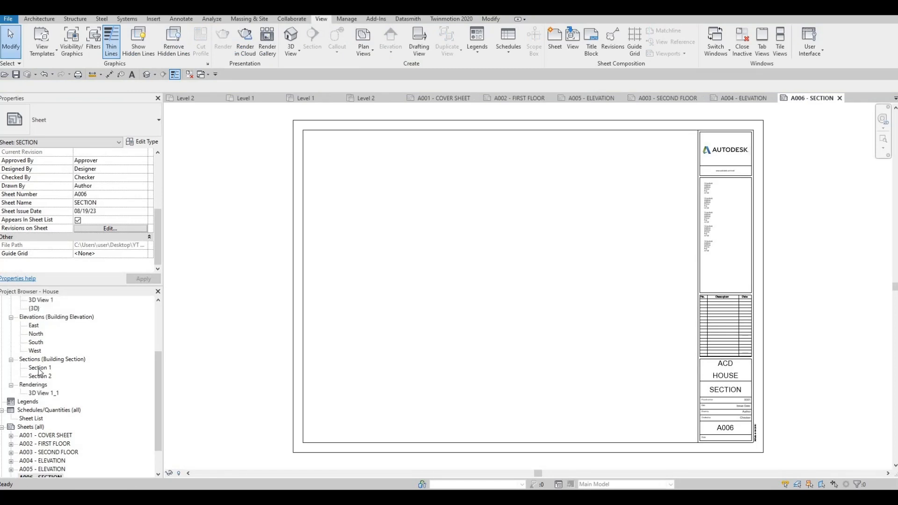
double_click(39, 368)
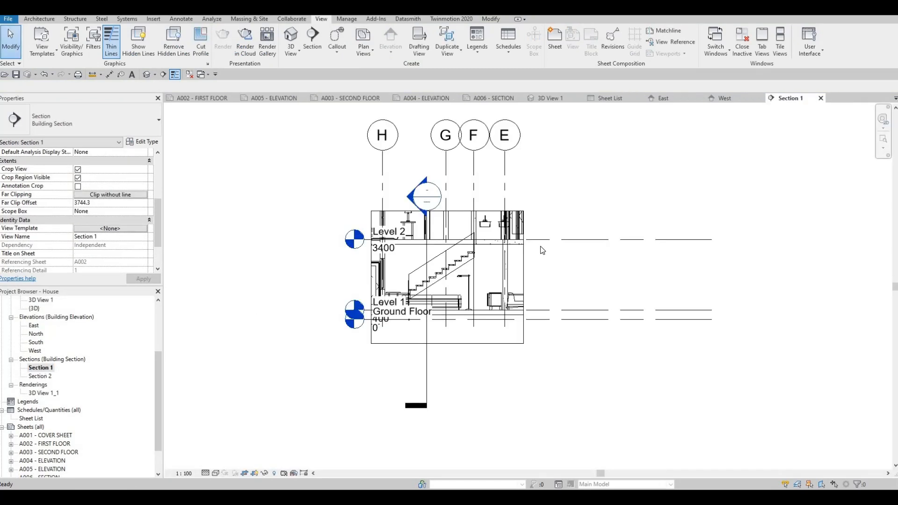
- On the Level 1 plan, move Section 1 onto the staircase, lengthen it from the car port past grid B, and deepen it beyond the kitchen's outer wall
scroll(41, 358, up, 2)
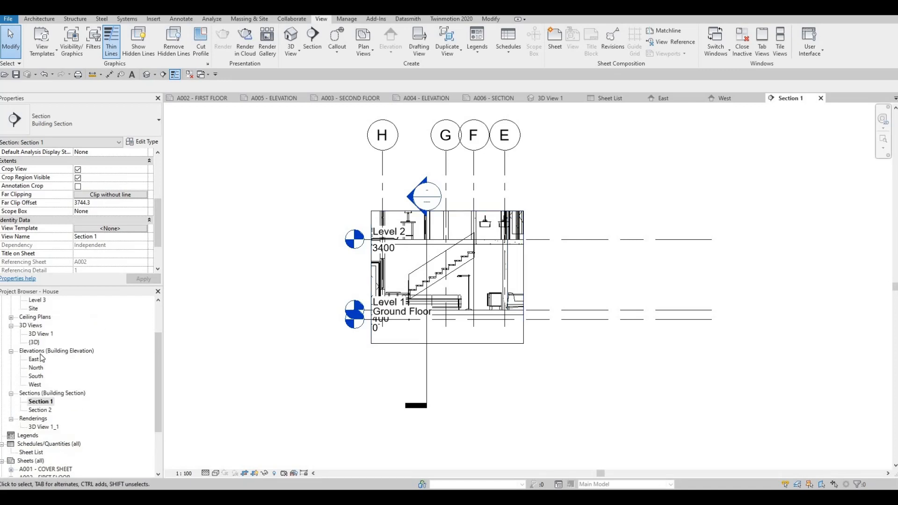
scroll(41, 349, up, 3)
key(Escape)
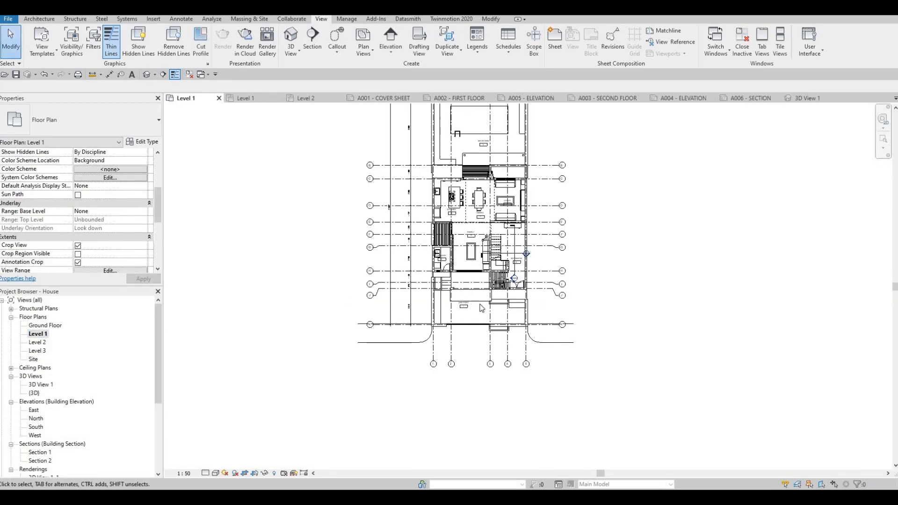
scroll(535, 287, up, 3)
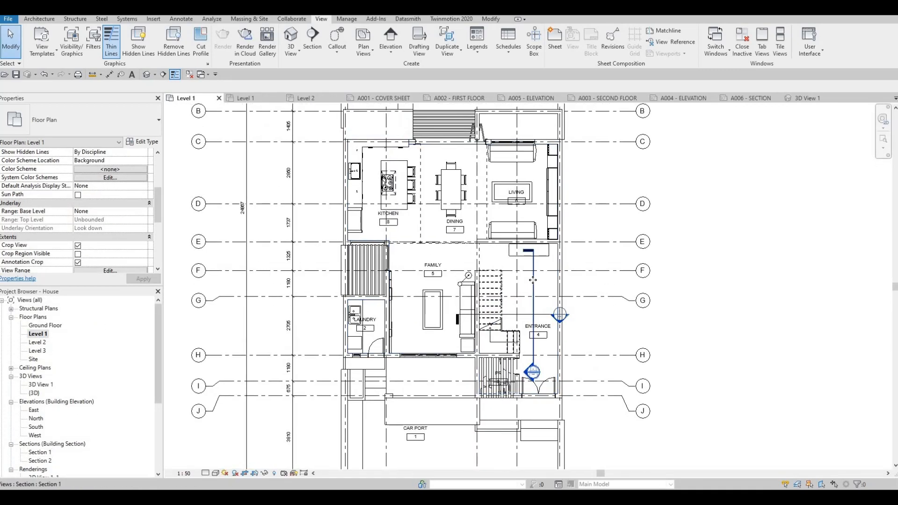
click(535, 286)
drag(467, 290, 510, 293)
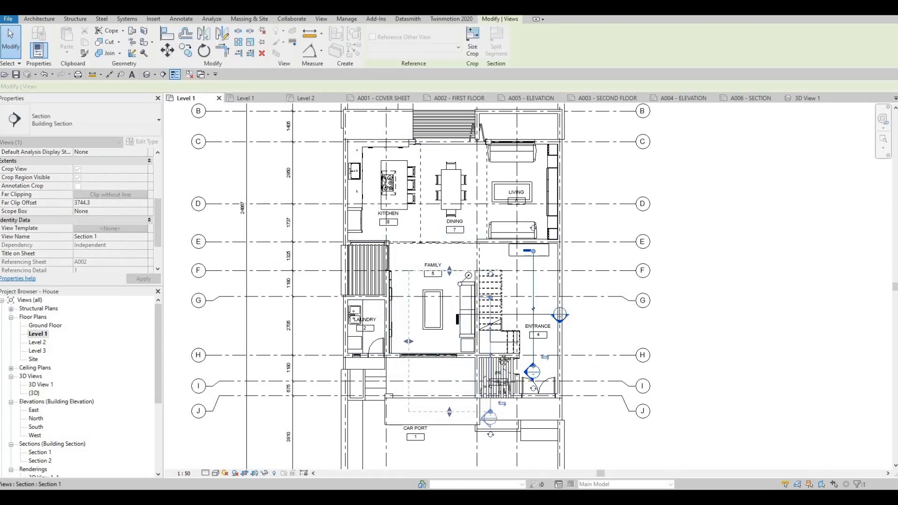
middle_drag(511, 293, 495, 355)
scroll(495, 355, down, 1)
drag(477, 358, 478, 180)
drag(443, 335, 451, 179)
drag(404, 322, 339, 323)
- Move Section 2 between grids F and G, lengthen it across the house's full width, and extend its depth to about 7374 into the car port
middle_drag(509, 330, 516, 279)
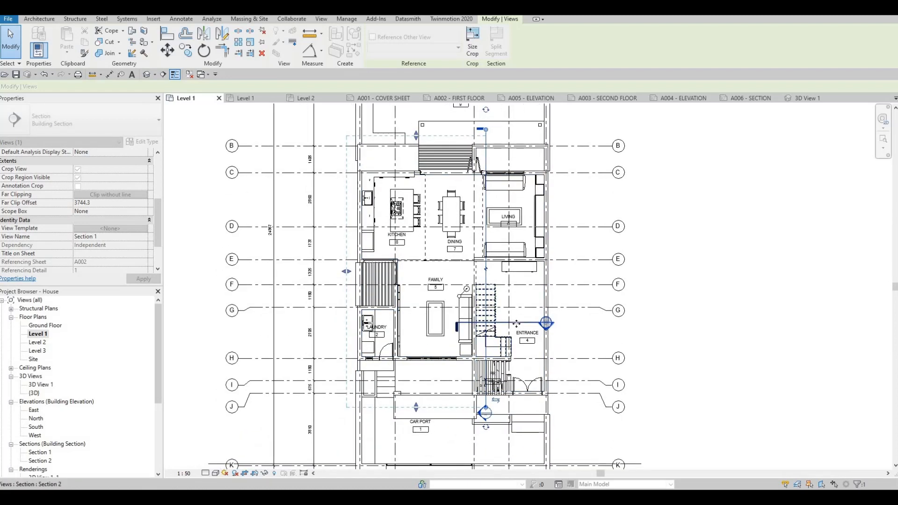
click(518, 322)
drag(519, 322, 526, 295)
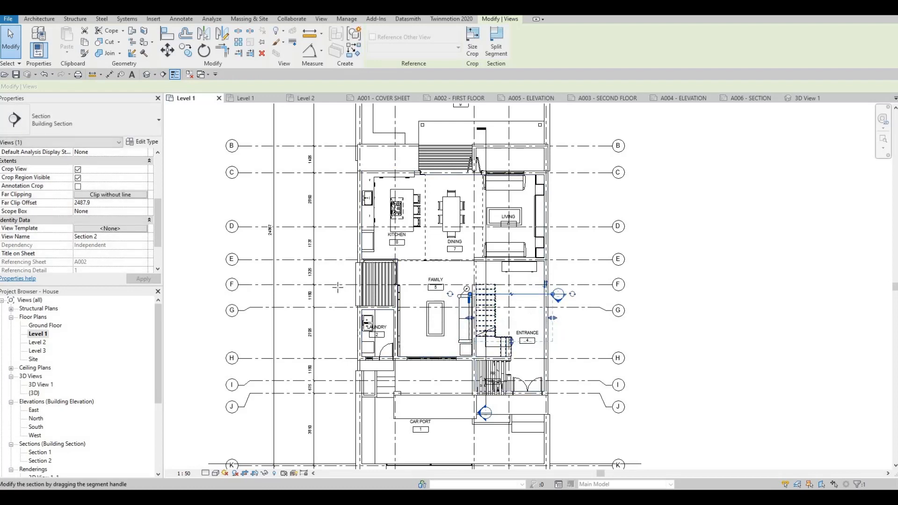
drag(338, 288, 337, 294)
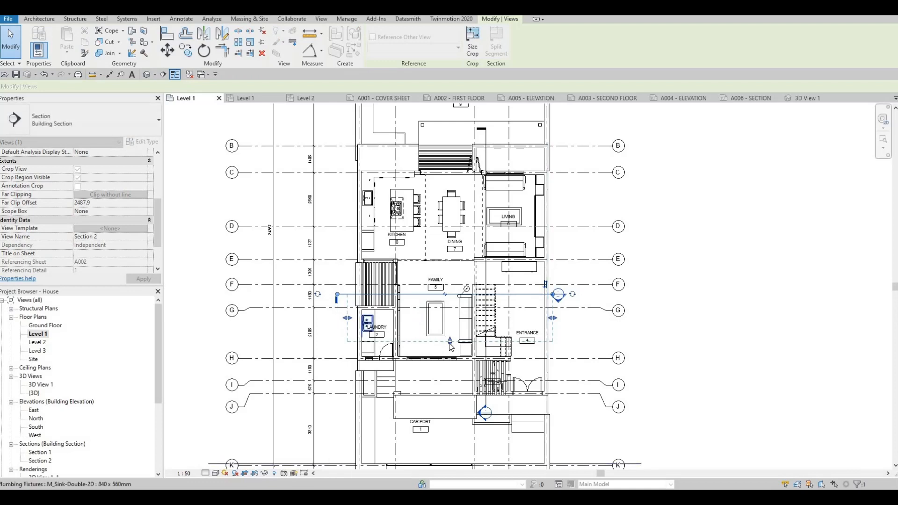
drag(450, 346, 444, 426)
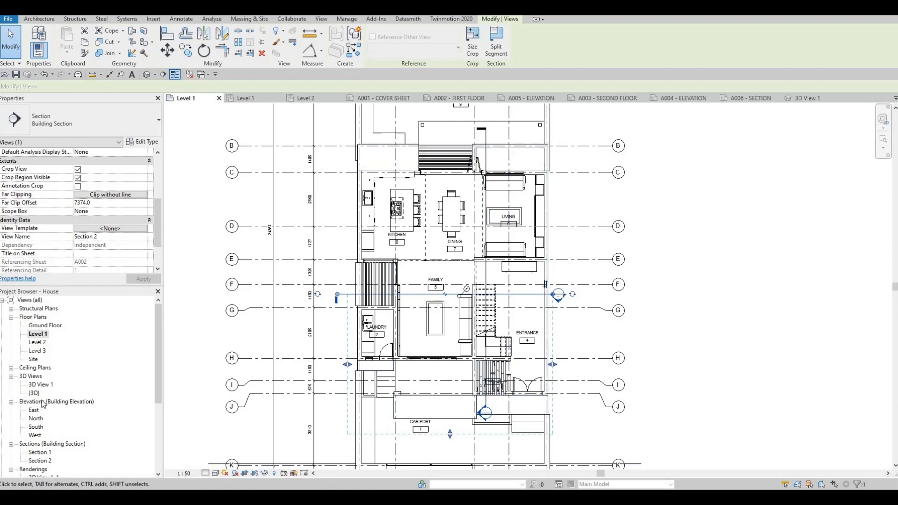
- In the Section 1 view, enlarge the crop region above the roof and sideways past grids K and A
scroll(52, 410, down, 1)
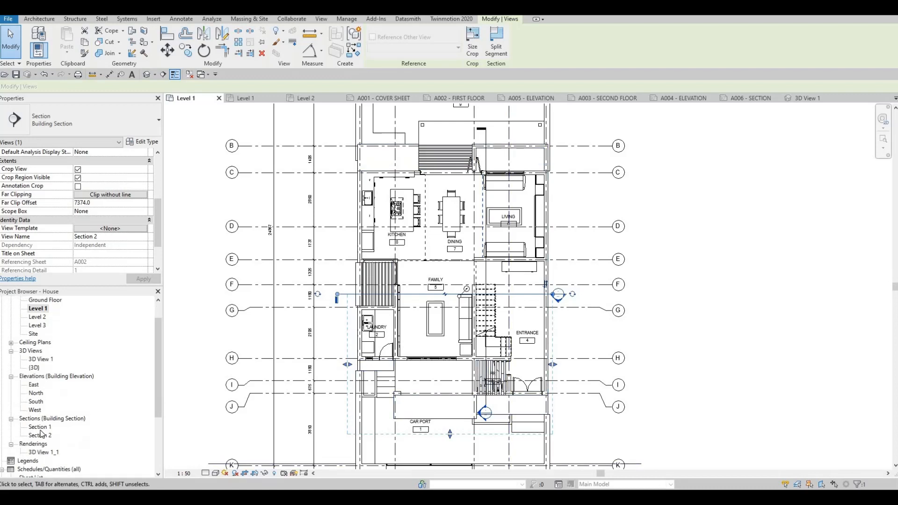
click(258, 409)
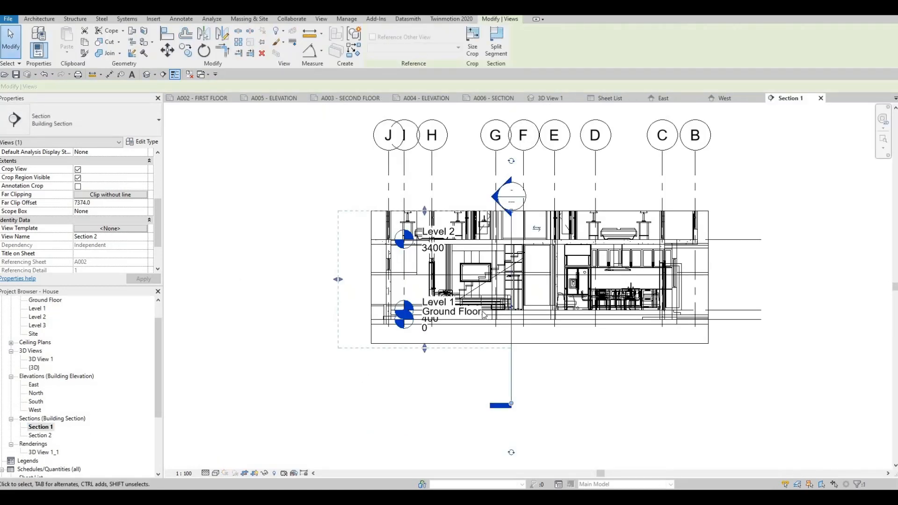
scroll(475, 316, down, 2)
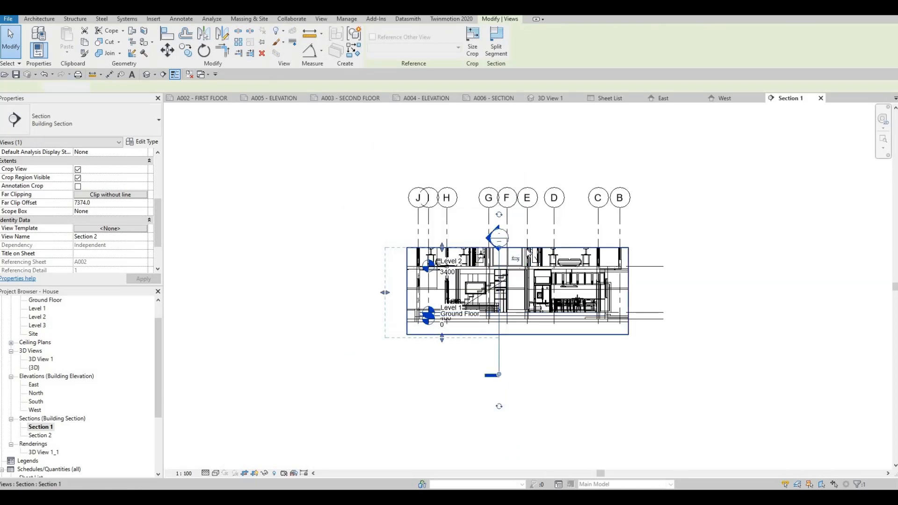
click(527, 249)
drag(517, 248, 518, 178)
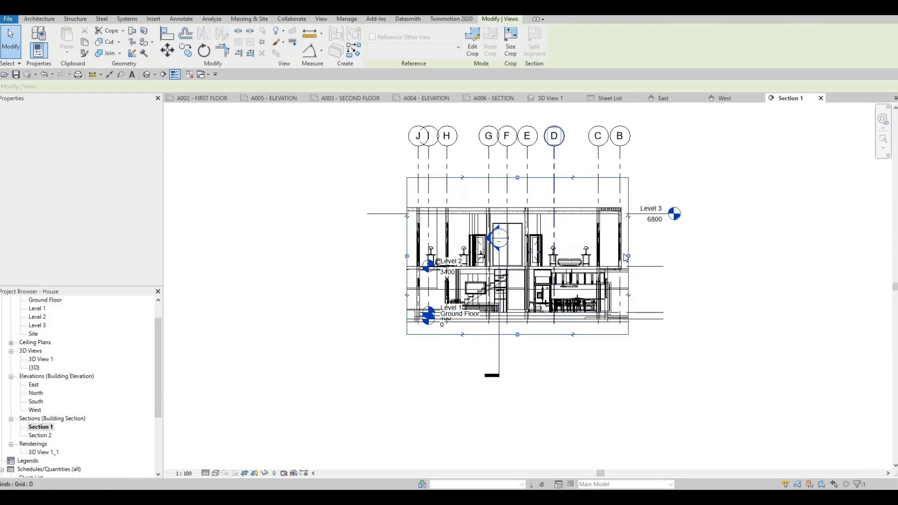
drag(629, 257, 812, 257)
drag(406, 257, 340, 256)
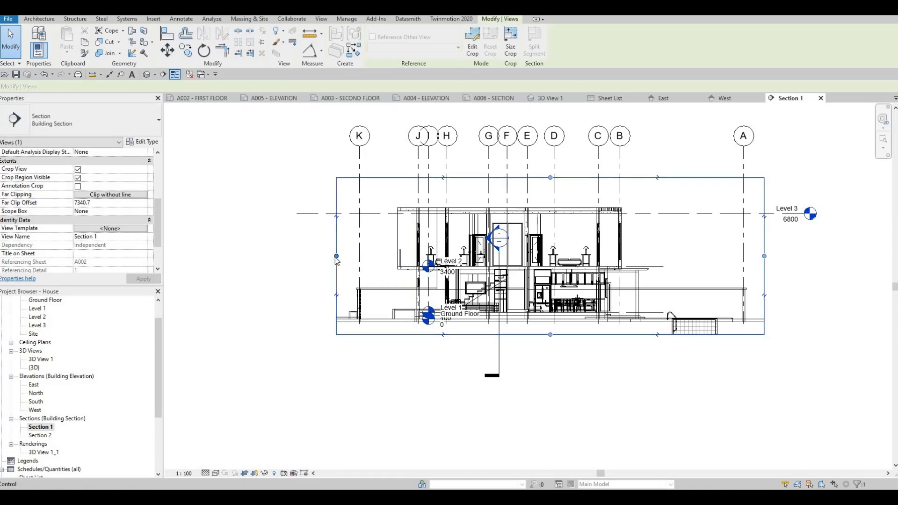
- Set Section 1's scale to 1:50 and its visual style to Hidden Line
click(184, 474)
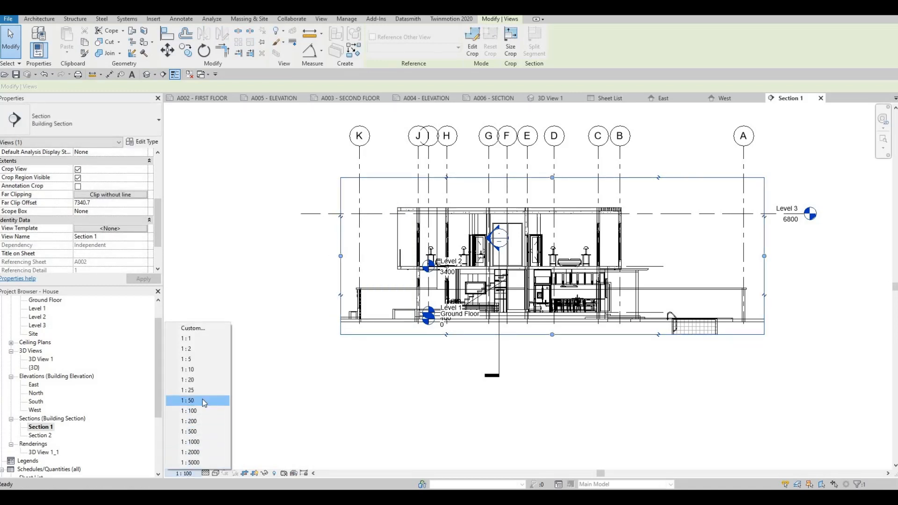
click(189, 401)
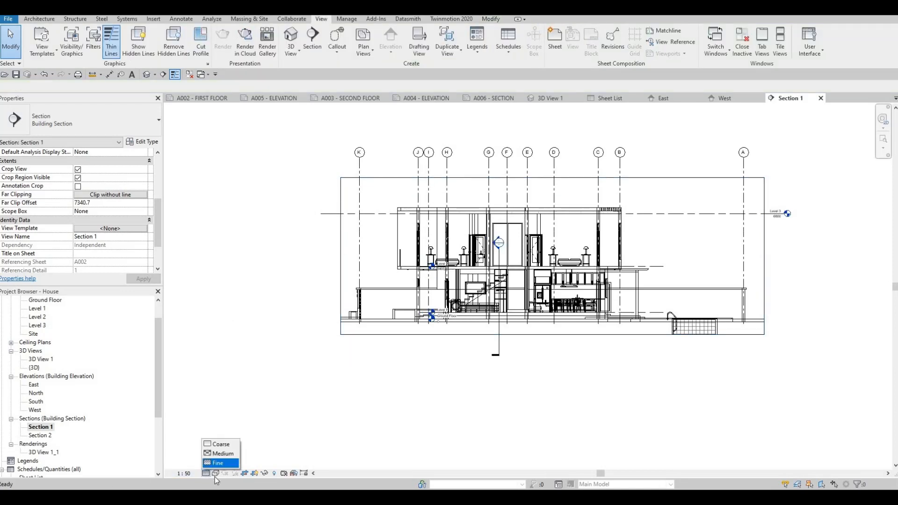
click(215, 473)
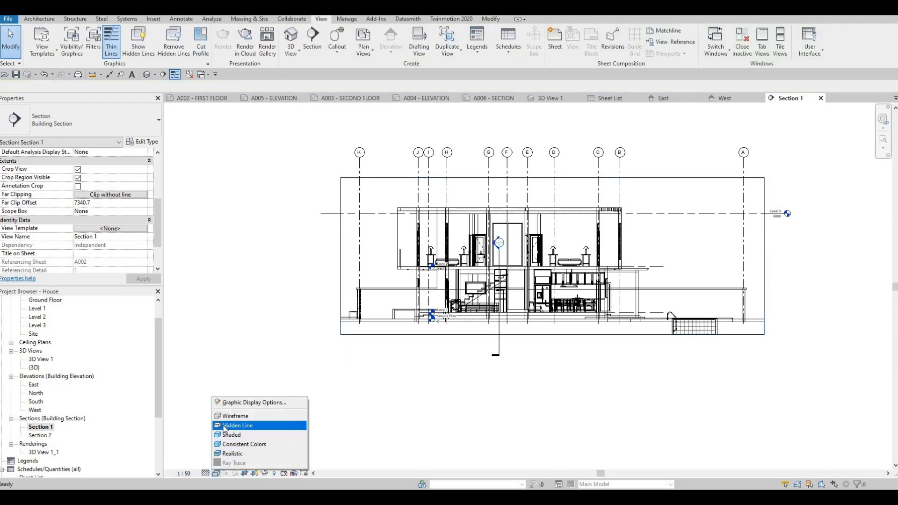
click(223, 427)
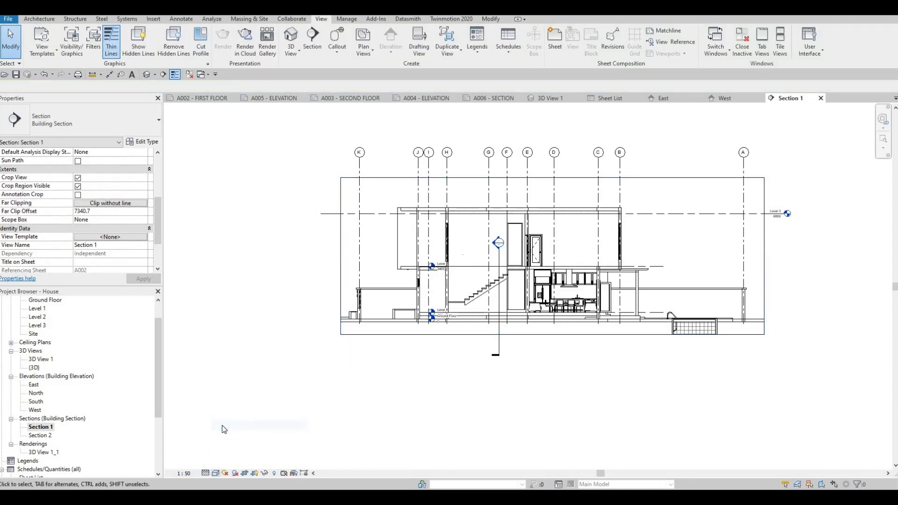
- Give Section 1 a Gradient background and ambient shadows through its graphic display options
click(215, 473)
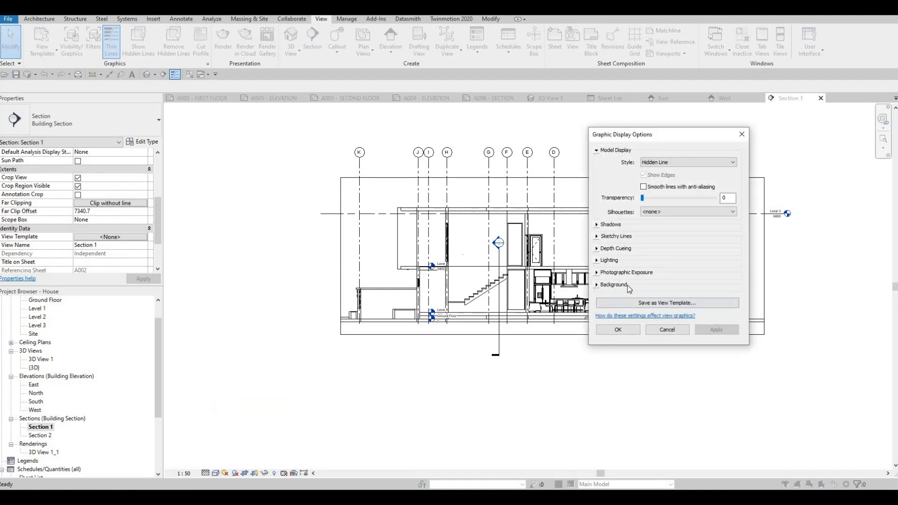
click(628, 284)
click(687, 299)
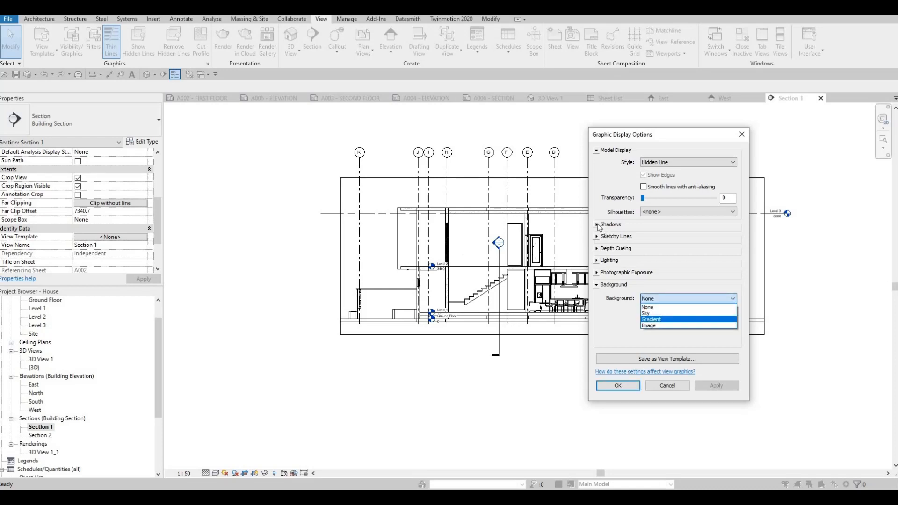
click(597, 224)
click(643, 243)
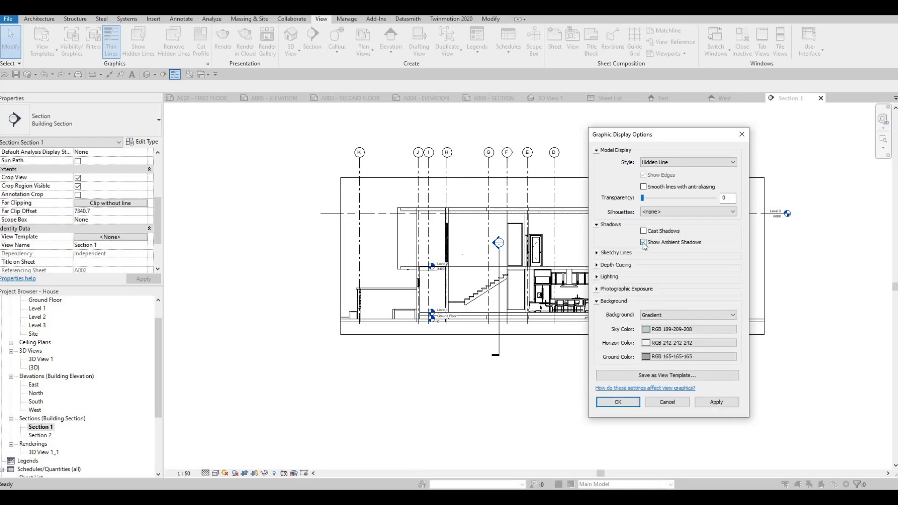
click(714, 403)
click(622, 404)
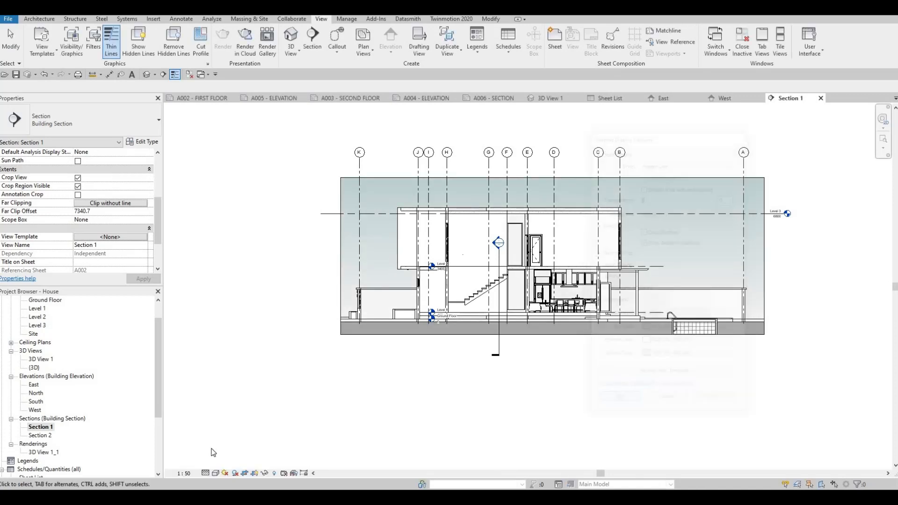
- In the Section 2 view, enlarge the crop region above the roof and outward past grids 5 and 1
double_click(47, 436)
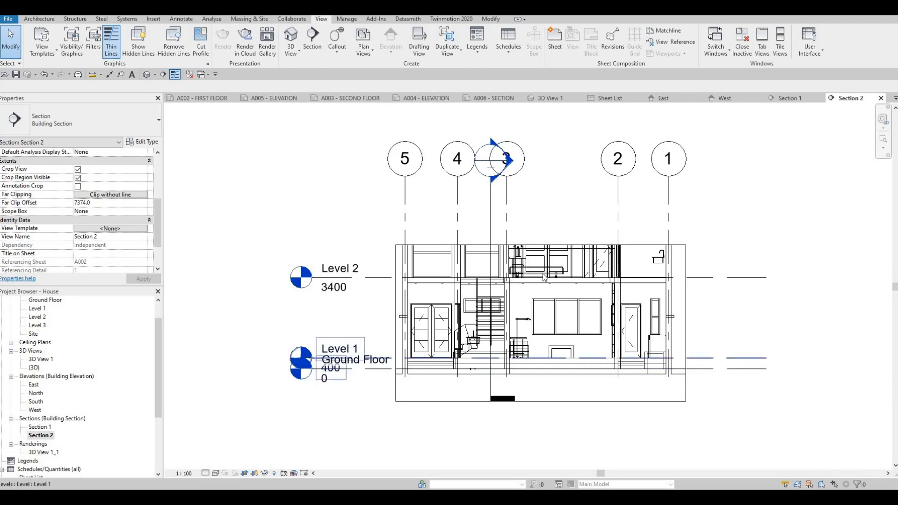
click(528, 263)
drag(526, 262, 526, 167)
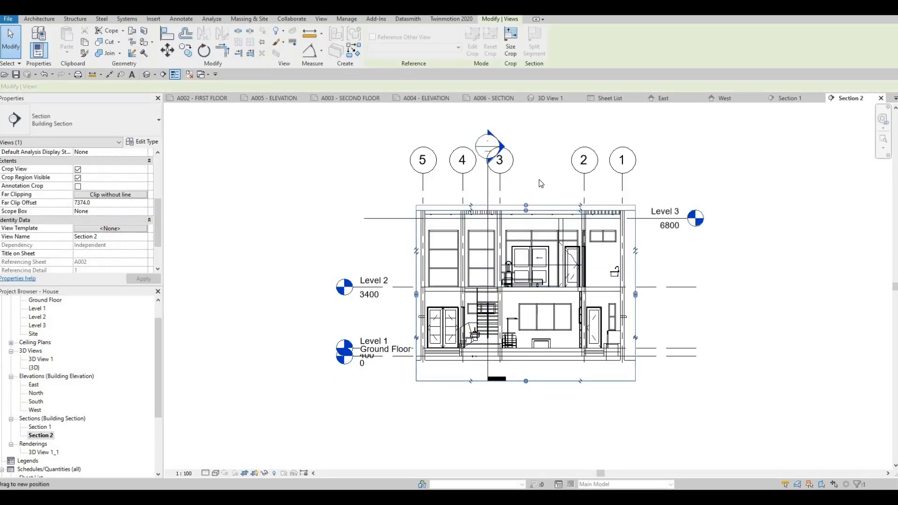
drag(635, 275, 662, 274)
drag(416, 276, 359, 276)
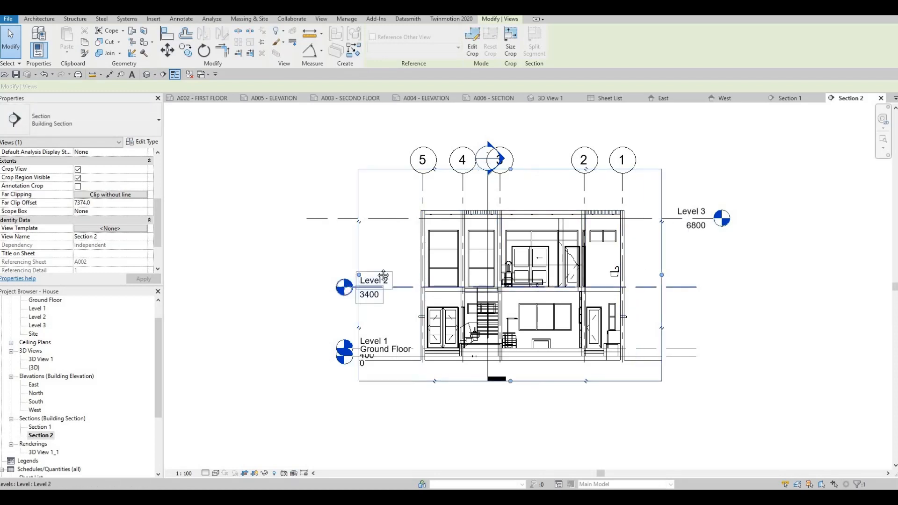
middle_drag(383, 274, 437, 259)
scroll(438, 258, down, 2)
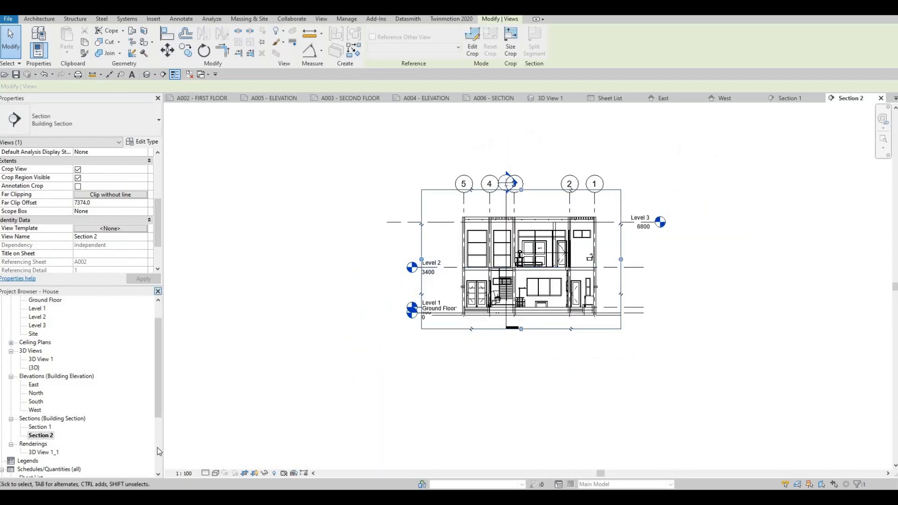
- Set Section 2's scale to 1:50, raise its detail level and change its visual style to Hidden Line
click(192, 473)
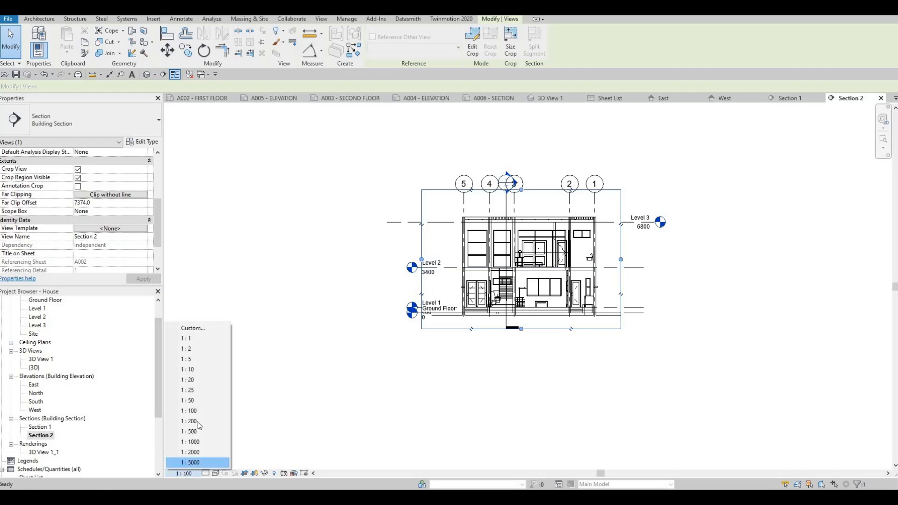
click(190, 401)
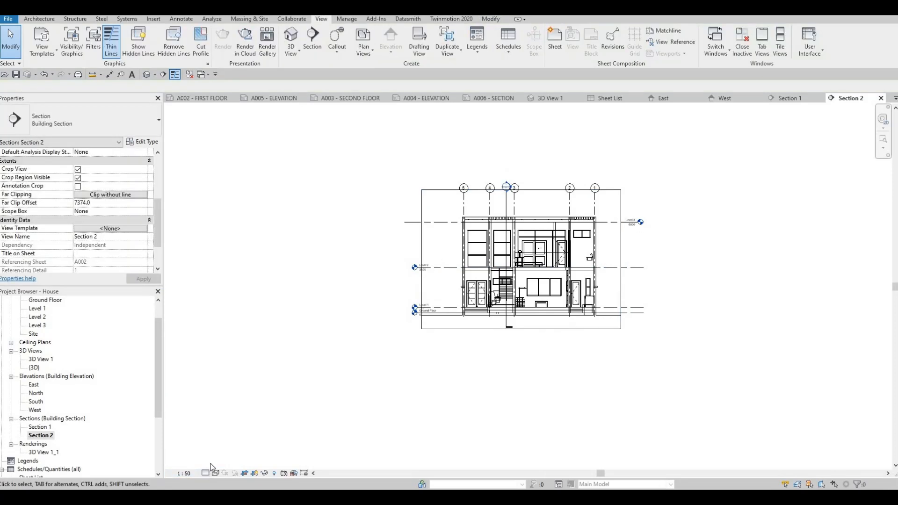
click(208, 473)
click(216, 463)
click(215, 474)
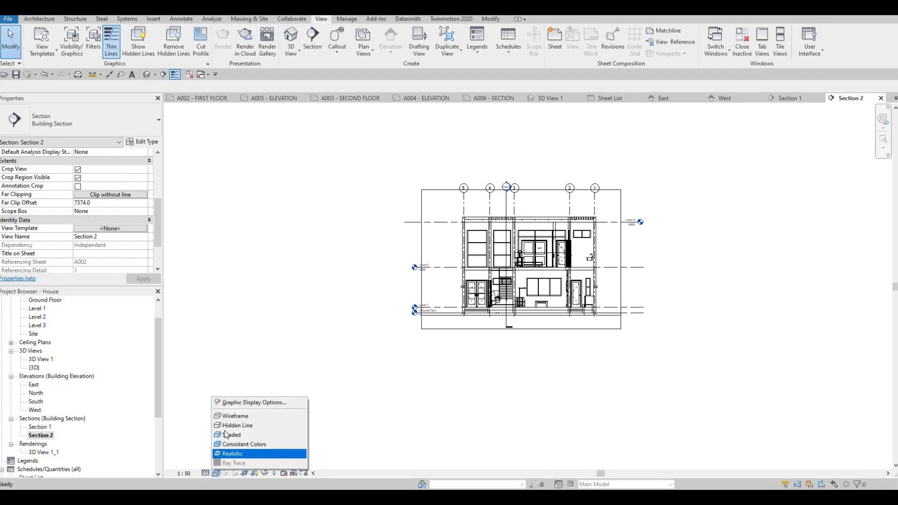
click(228, 425)
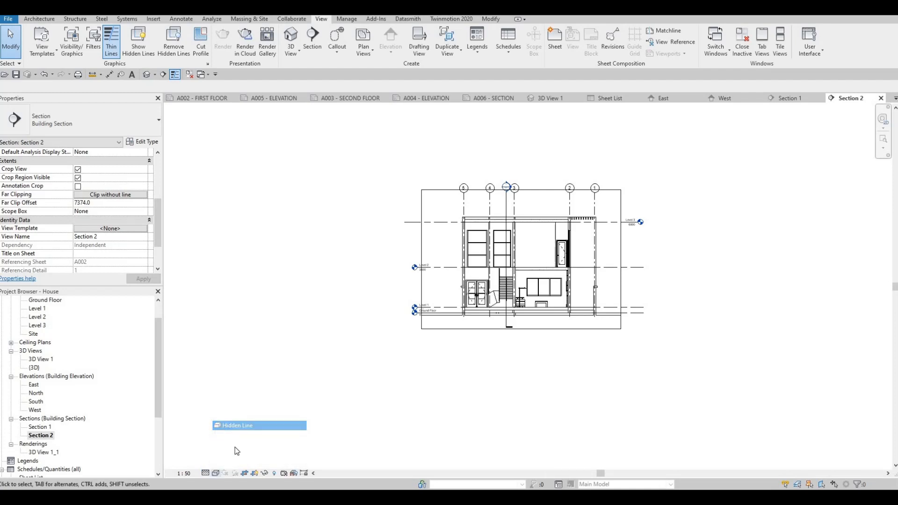
- Give Section 2 a Gradient background and ambient shadows through its graphic display options
click(216, 473)
click(246, 403)
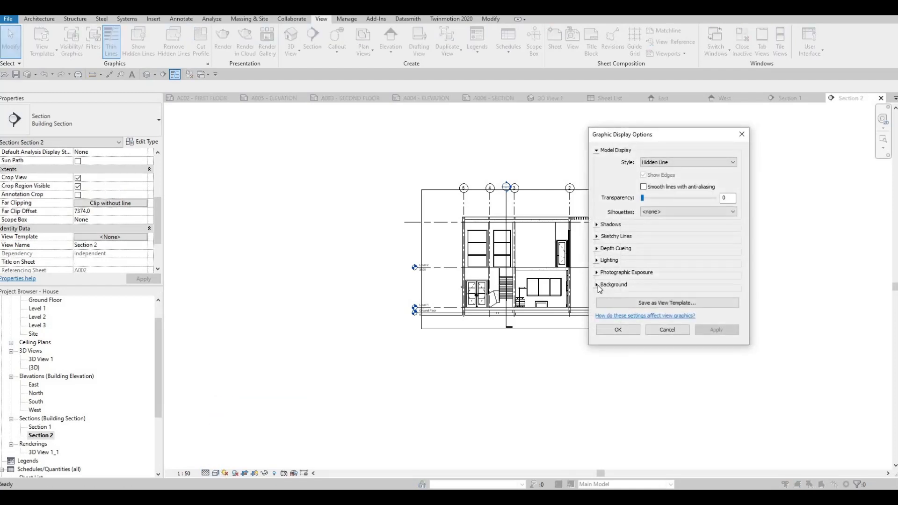
click(614, 284)
click(688, 299)
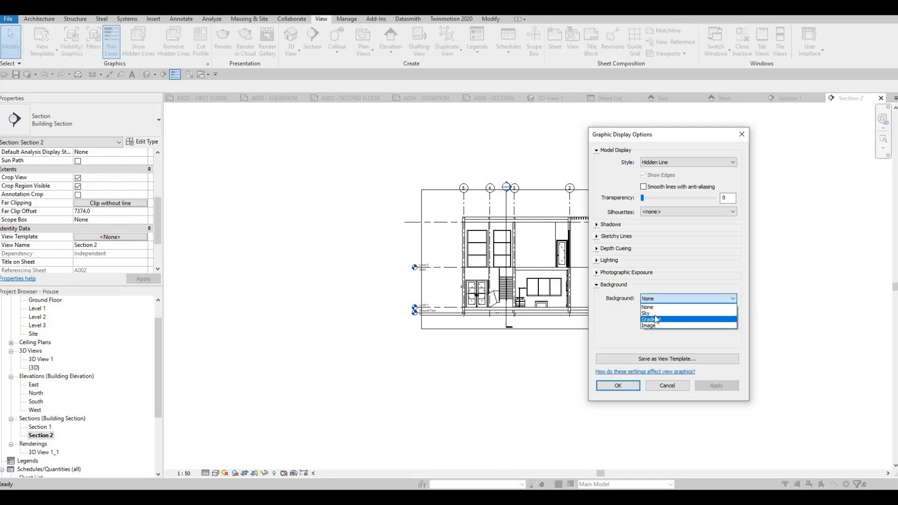
click(598, 225)
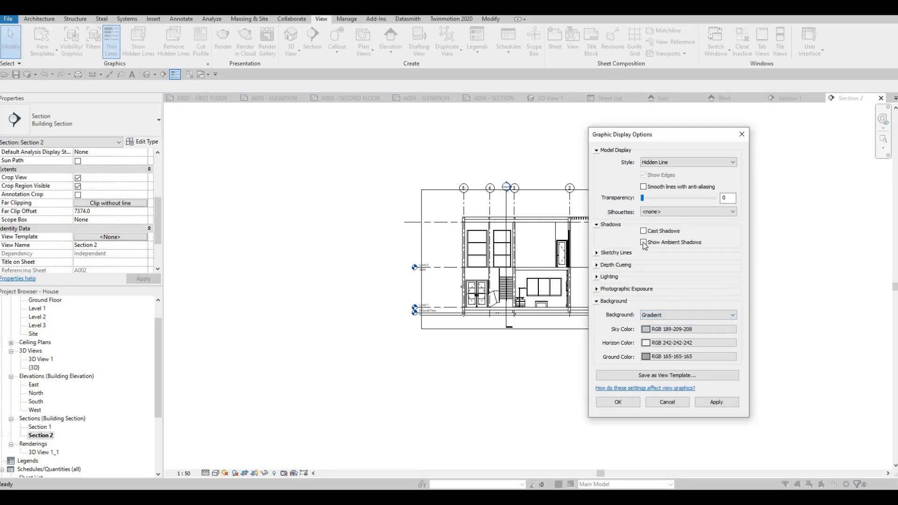
click(613, 400)
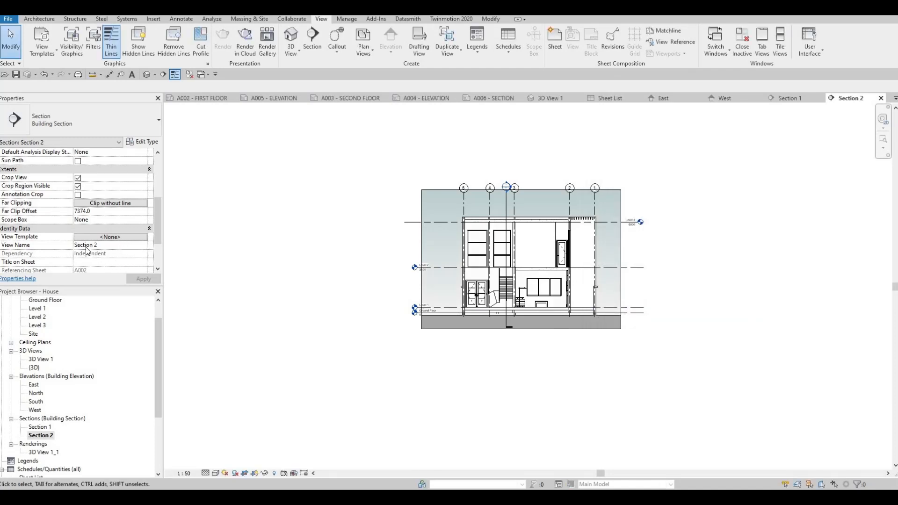
- Place the Section 1 view in the upper part of sheet A006 - SECTION
click(494, 97)
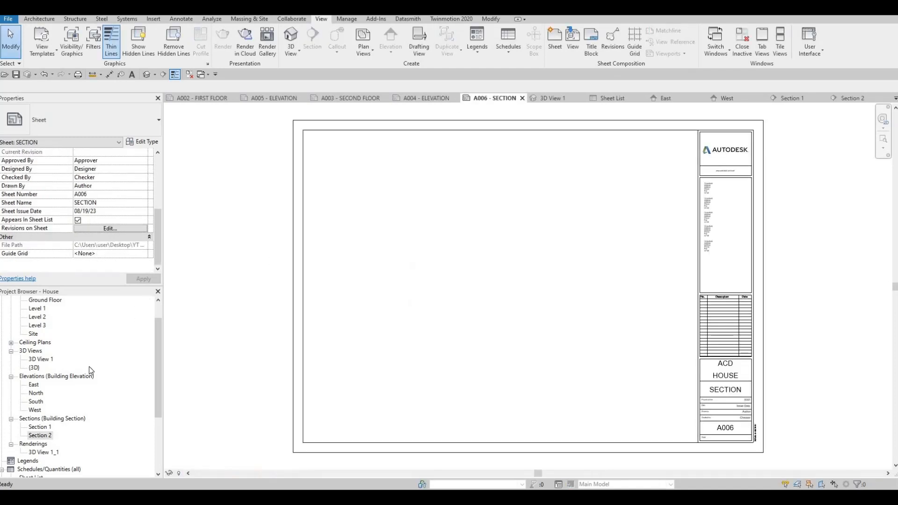
click(39, 427)
drag(450, 258, 512, 234)
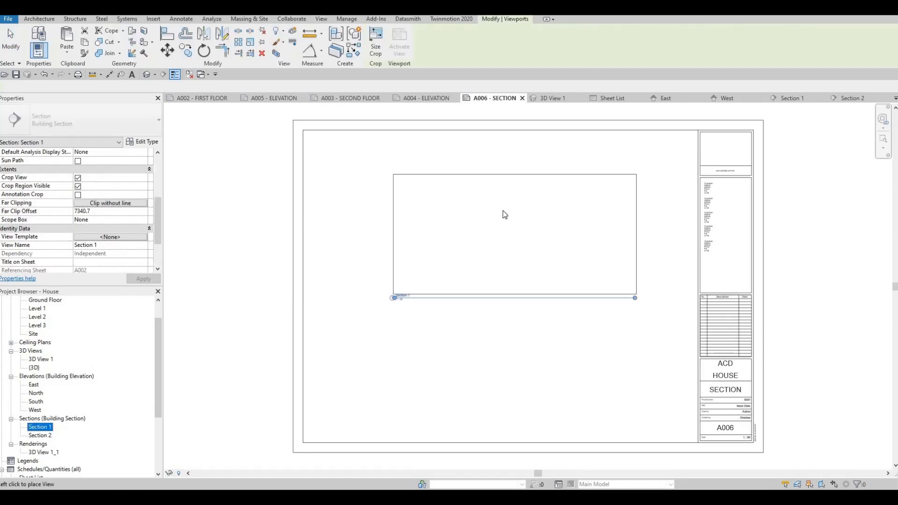
click(504, 211)
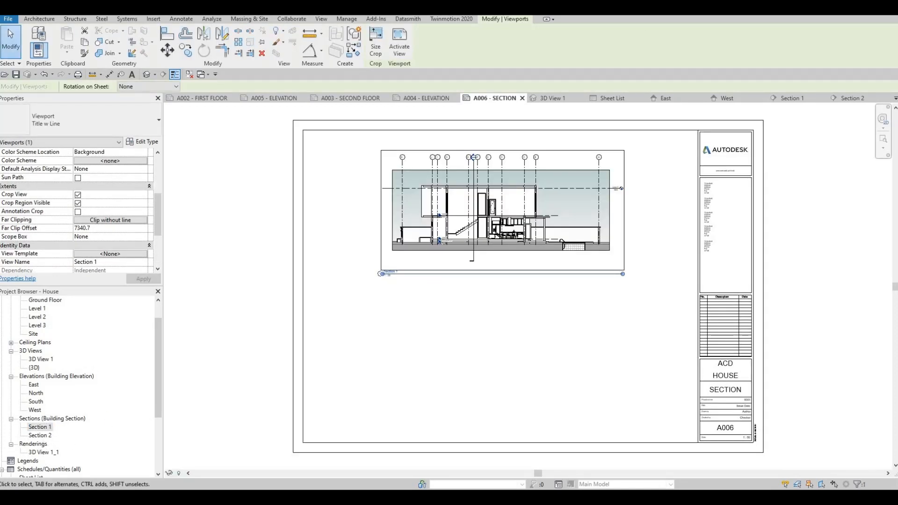
- Place the Section 2 view on sheet A006, centred below Section 1
drag(42, 436, 421, 372)
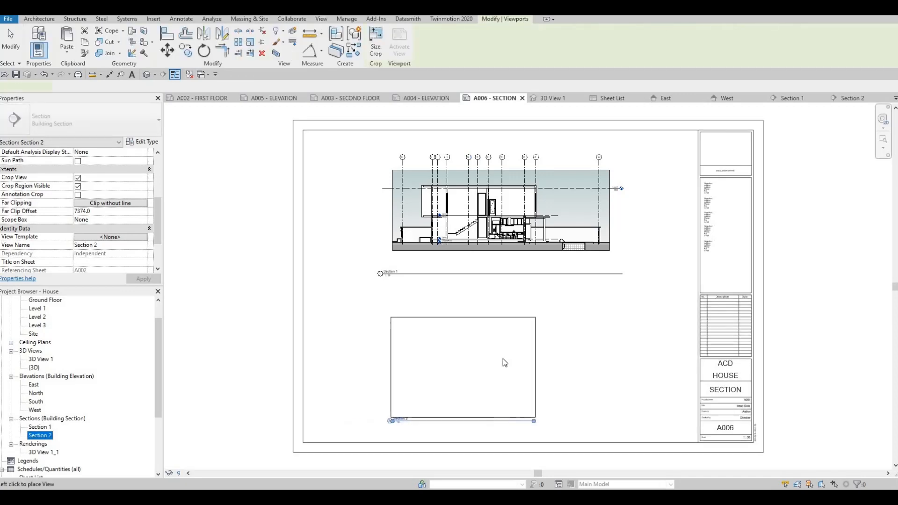
click(512, 373)
key(Escape)
key(Escape)
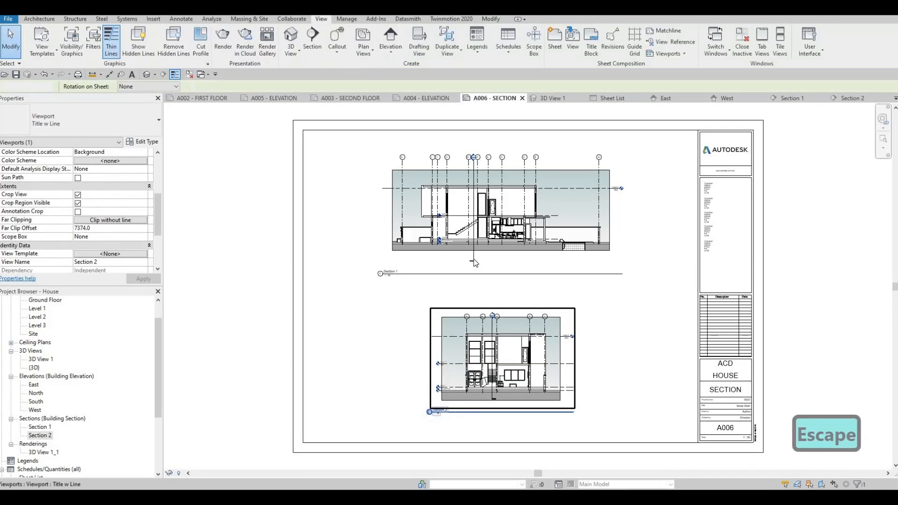
key(Escape)
scroll(542, 308, down, 4)
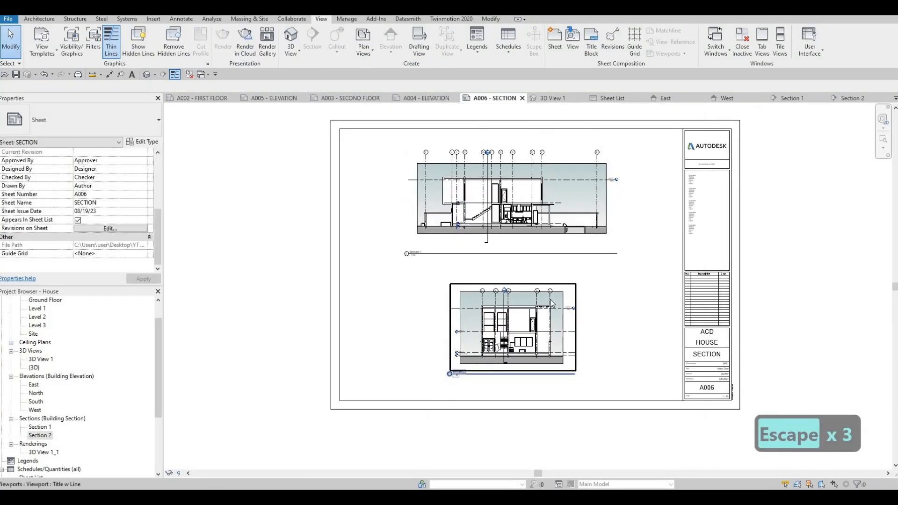
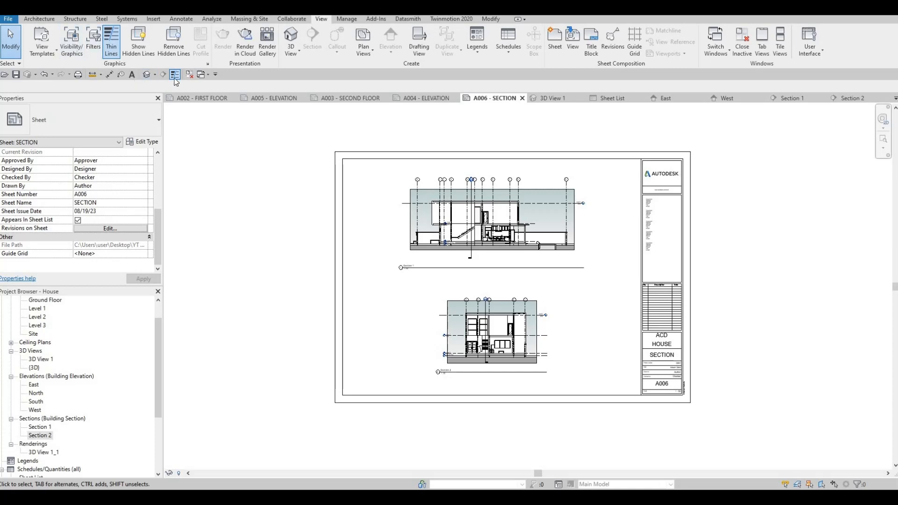
- Set up a print of selected views/sheets that lists only sheets and includes all of them, A001 to A006
click(78, 75)
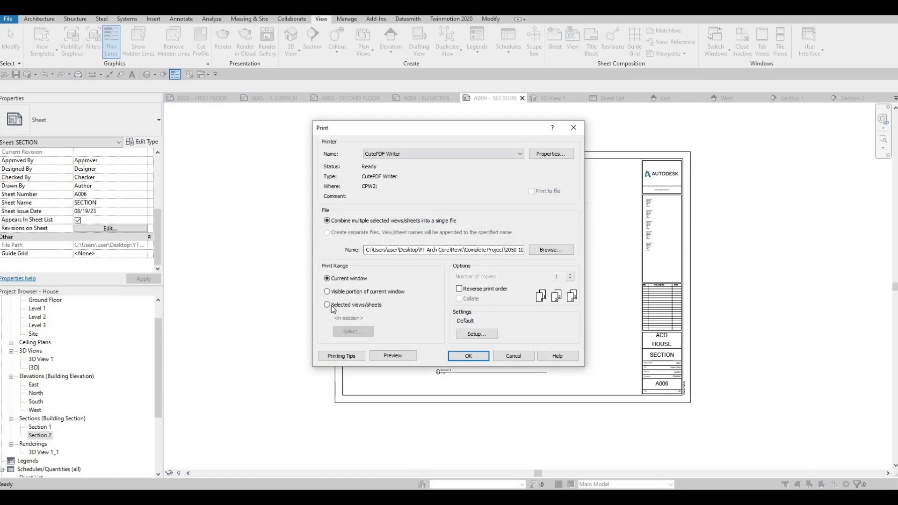
click(327, 231)
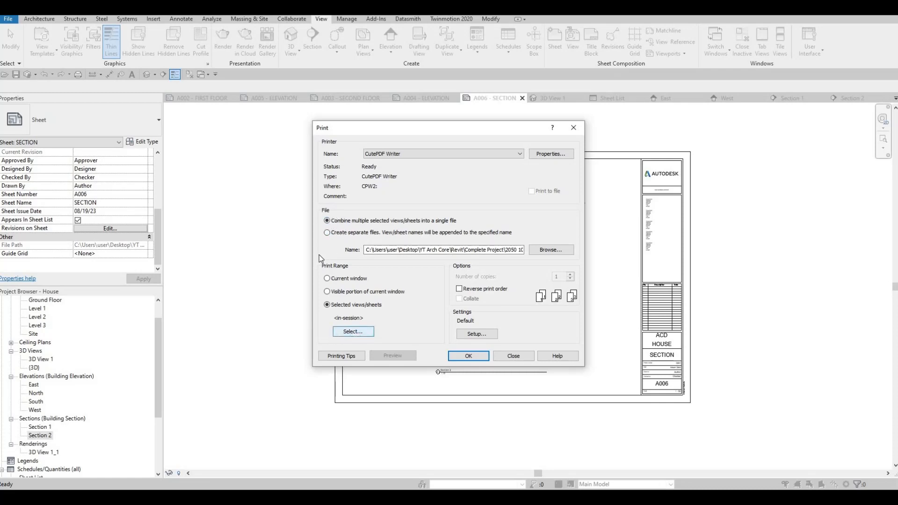
click(353, 332)
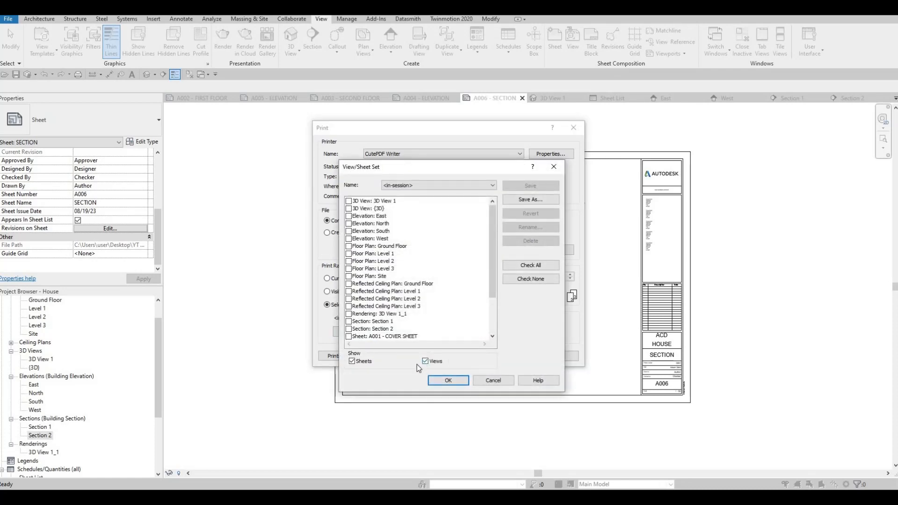
click(425, 362)
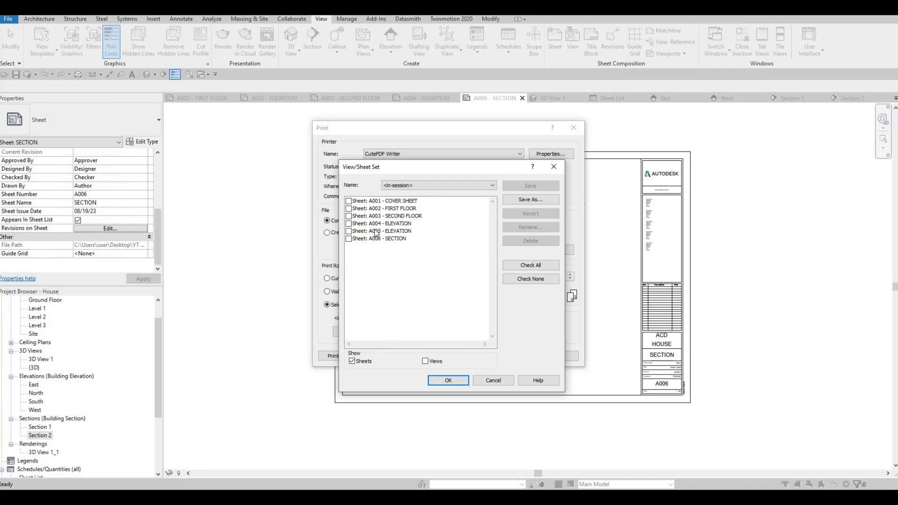
click(518, 265)
- Save the checked sheets as a view/sheet set named FULLSET
click(520, 200)
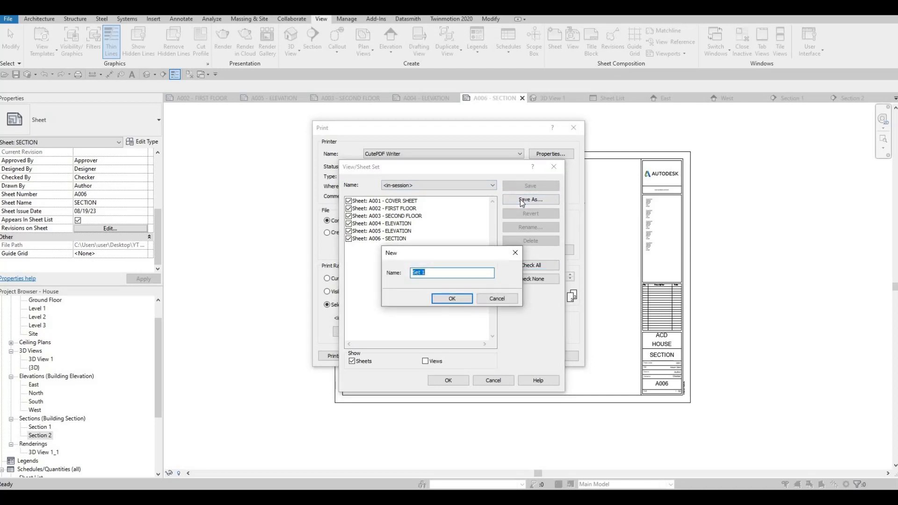
text(FULL)
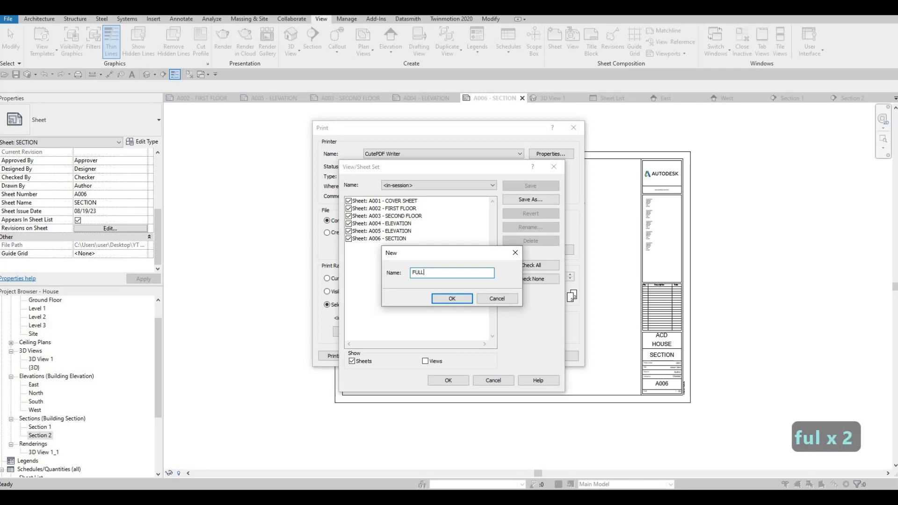
text(SET)
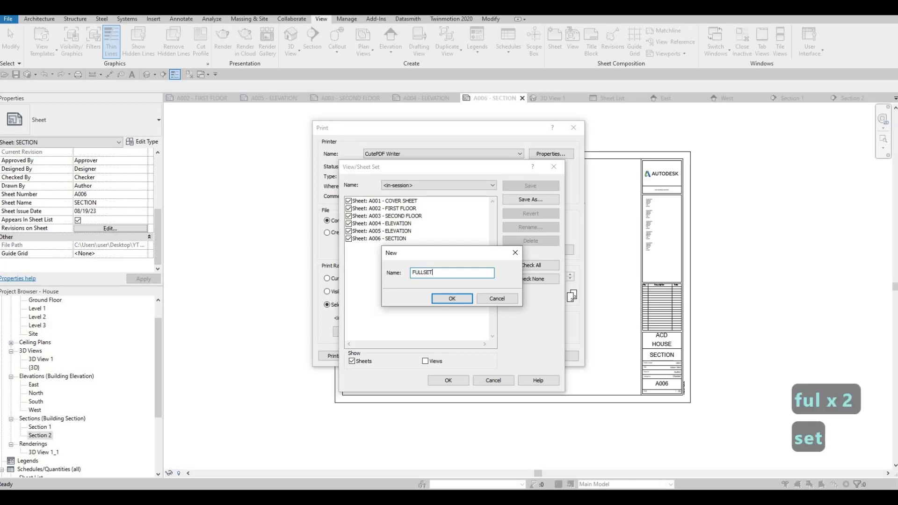
key(Return)
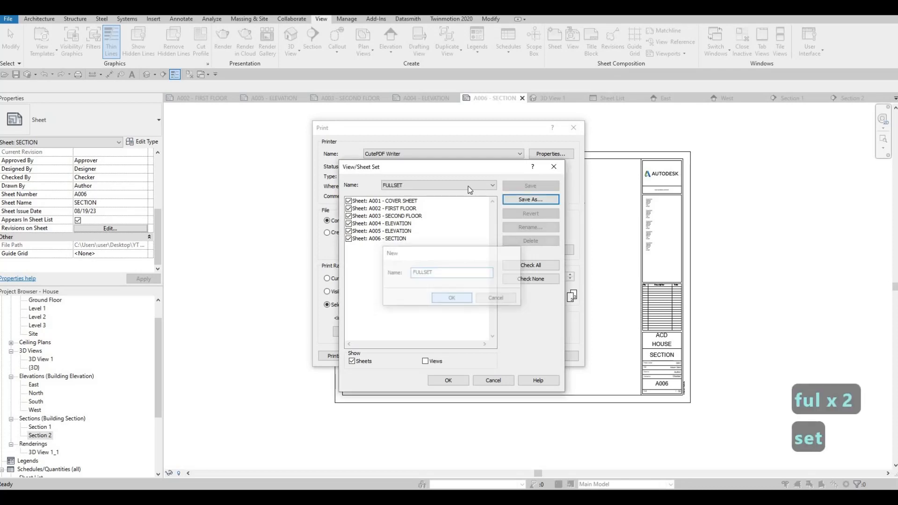
- Print the FULLSET sheets combined into one file with CutePDF Writer, saving the PDF as House on the Desktop
click(437, 186)
click(435, 197)
click(433, 359)
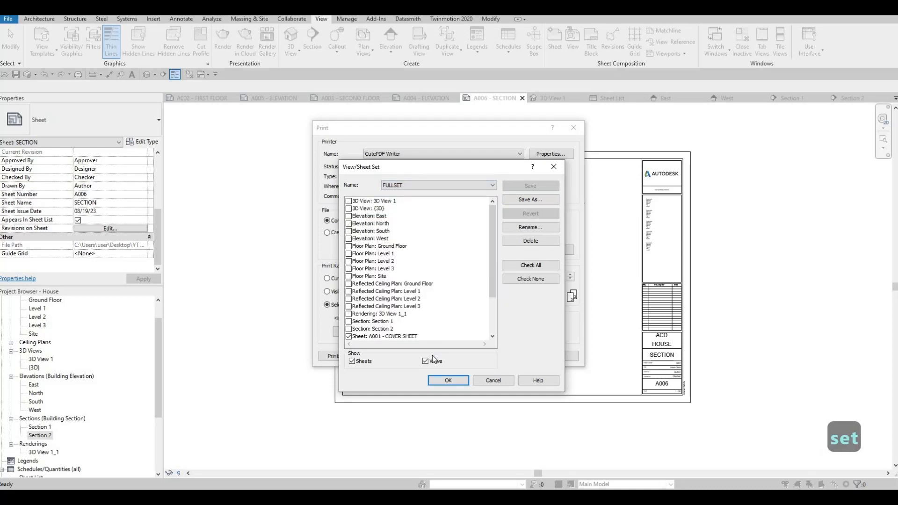
click(425, 362)
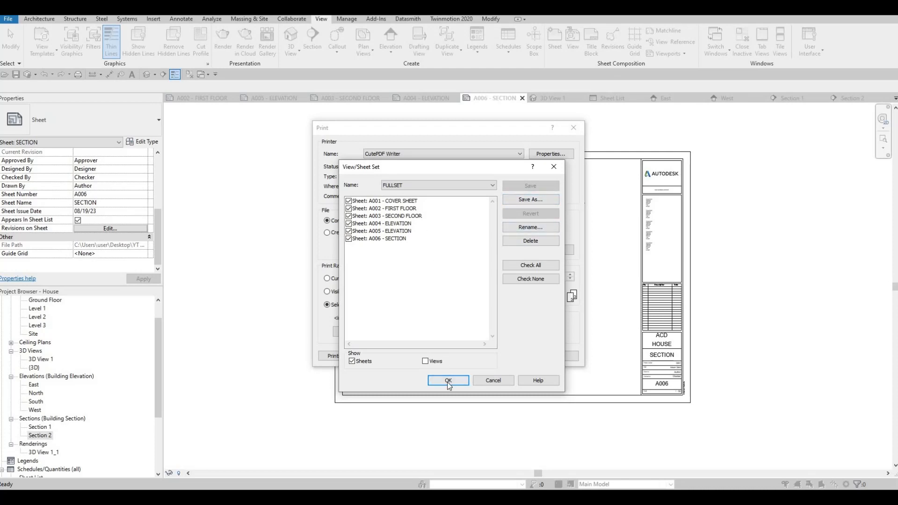
click(465, 379)
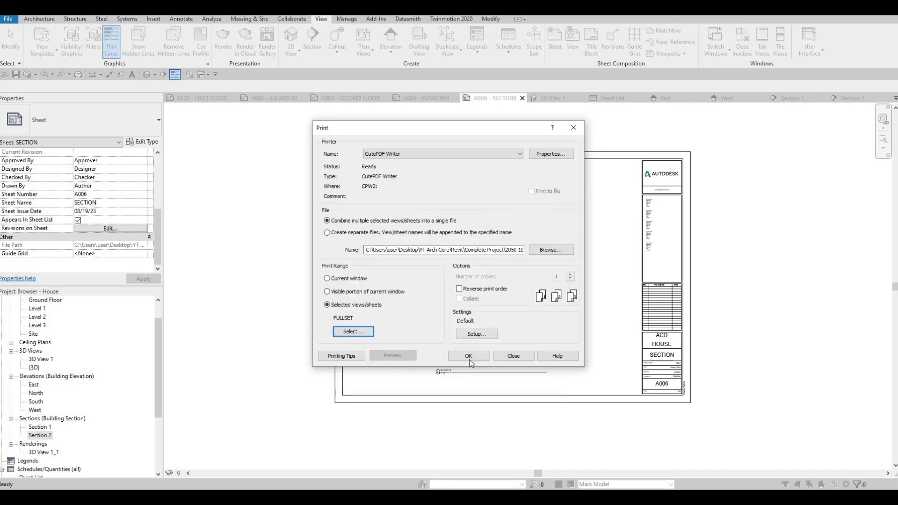
click(481, 357)
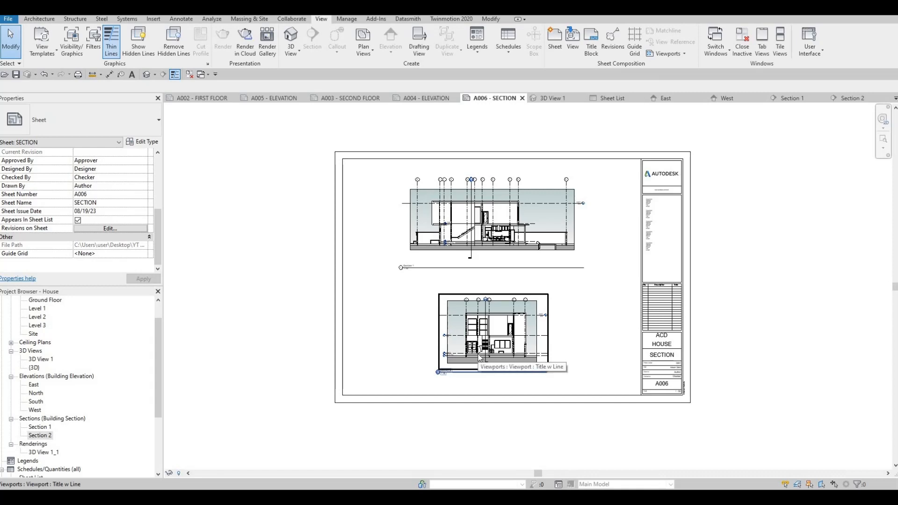
key(F1)
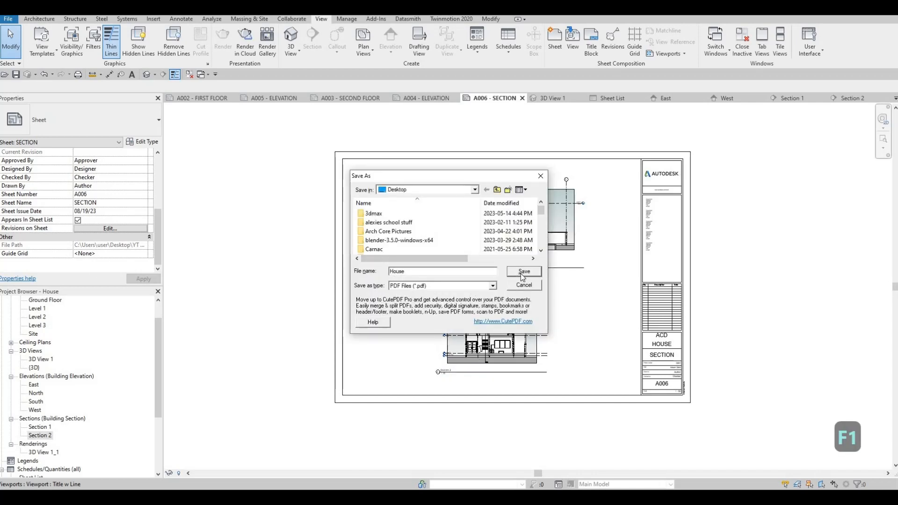
click(522, 273)
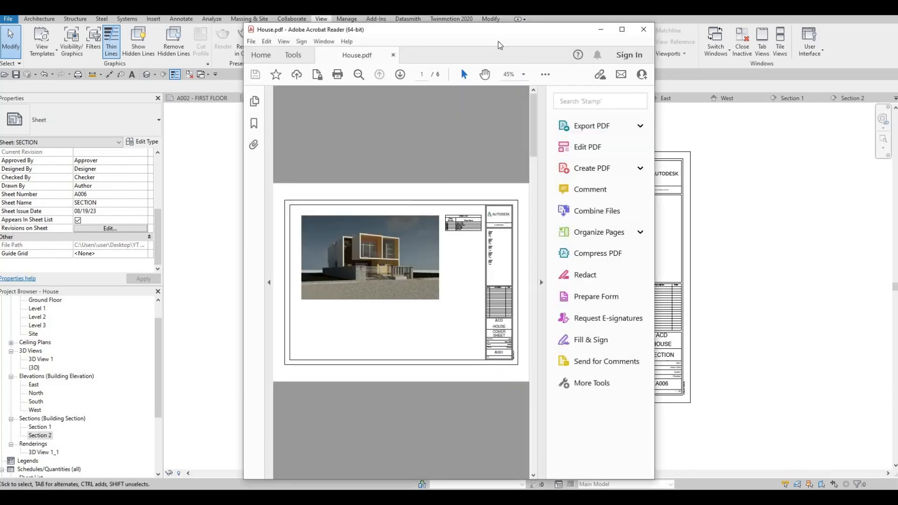
- Maximize House.pdf in Adobe Acrobat Reader and review its pages from cover sheet A001 through section sheet A006
drag(480, 30, 479, 0)
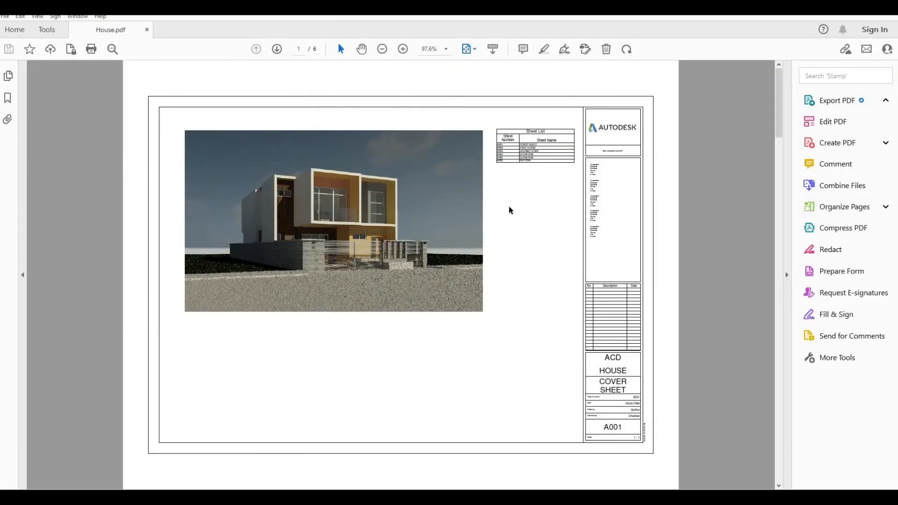
scroll(510, 210, down, 3)
scroll(509, 211, down, 3)
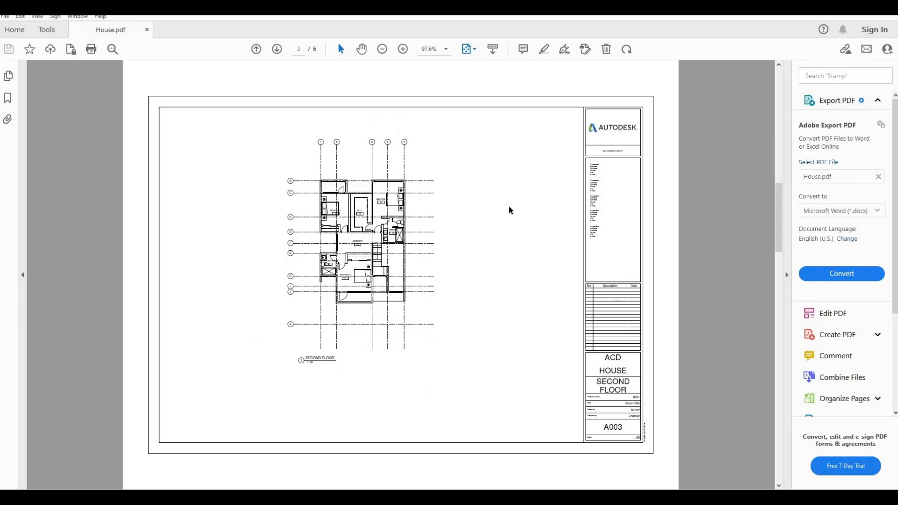
scroll(510, 210, down, 3)
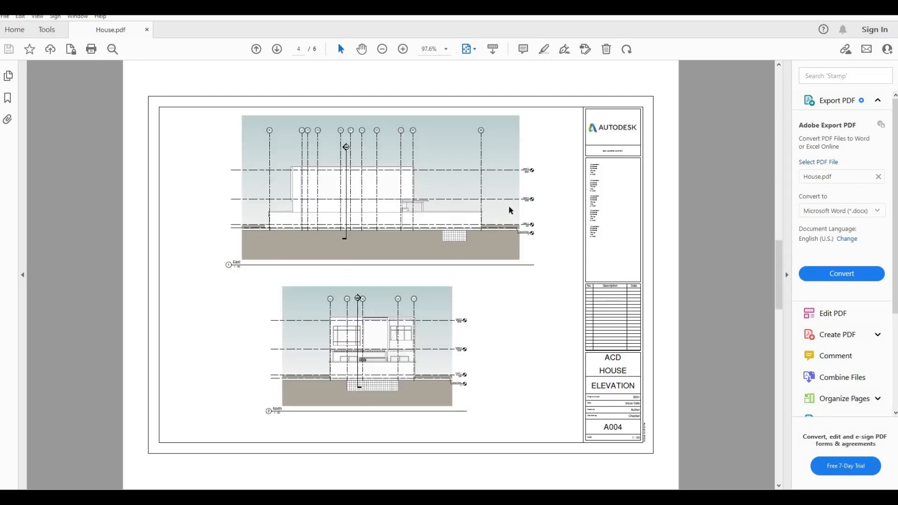
scroll(510, 210, down, 3)
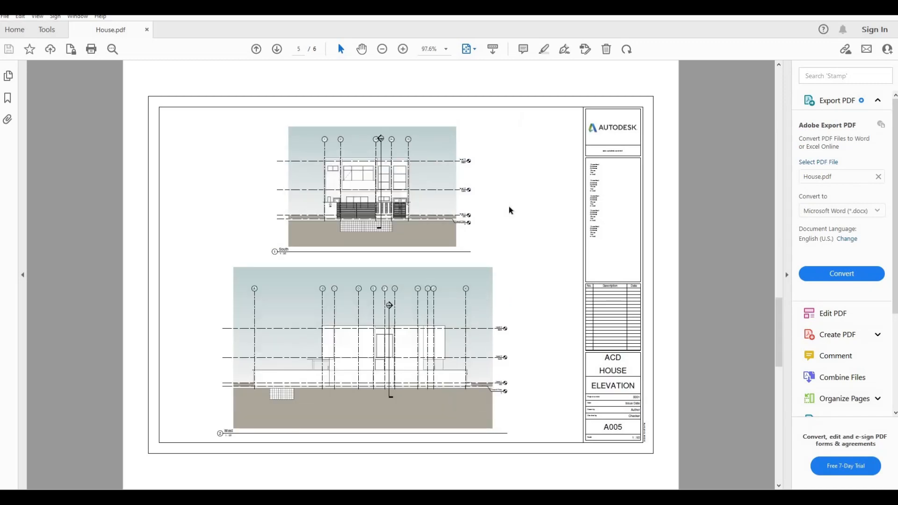
scroll(510, 211, down, 3)
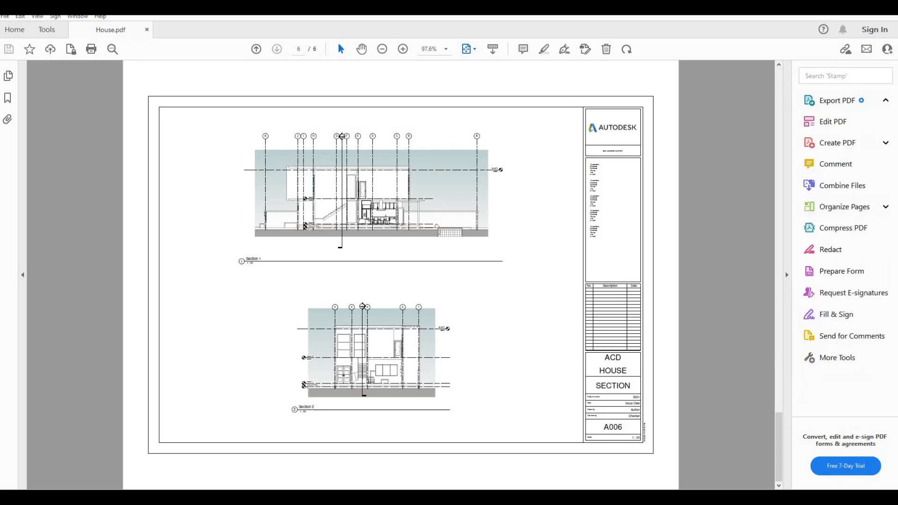